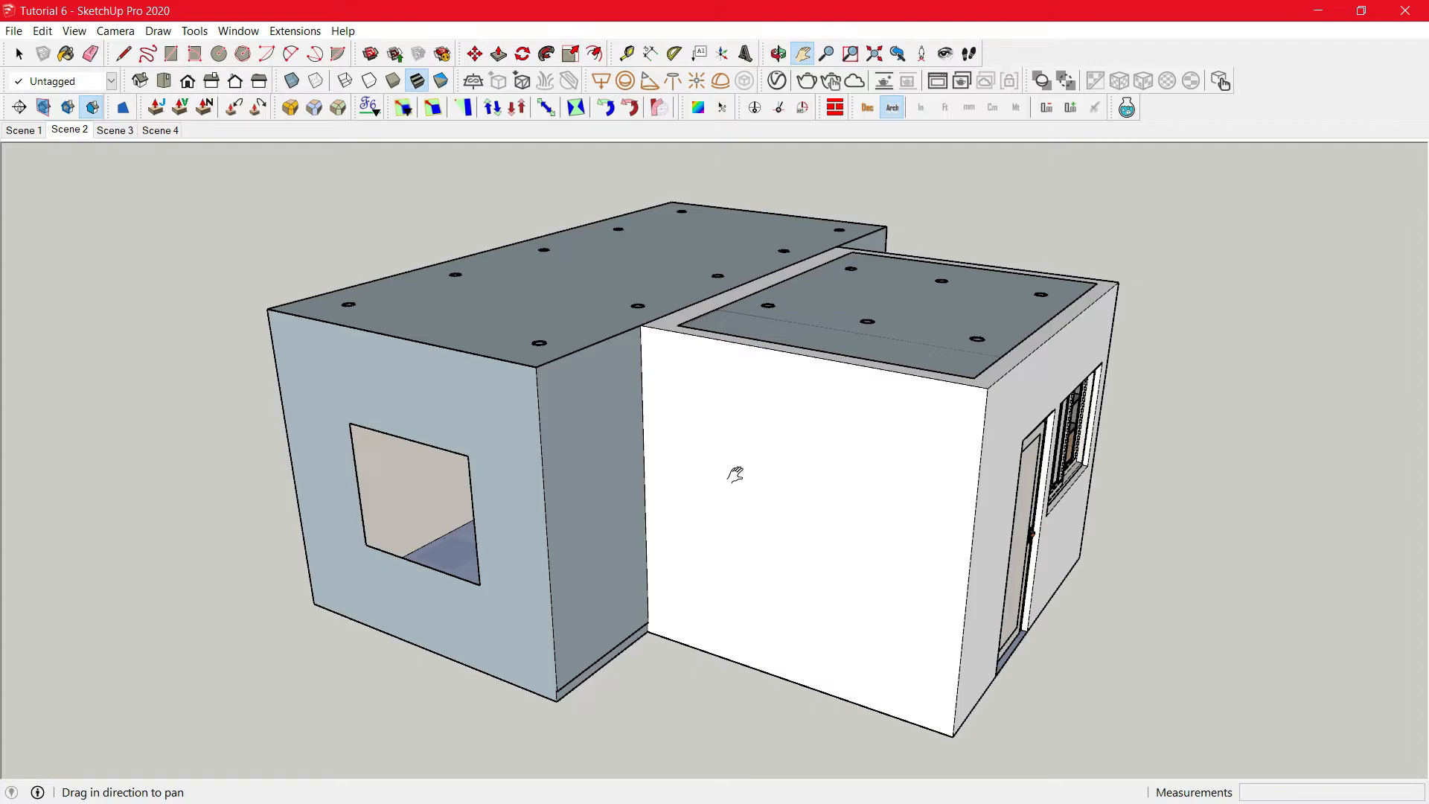
# Examine the finished kitchen render enlarged in the V-Ray frame buffer and minimize it again.
pyautogui.click(938, 80)
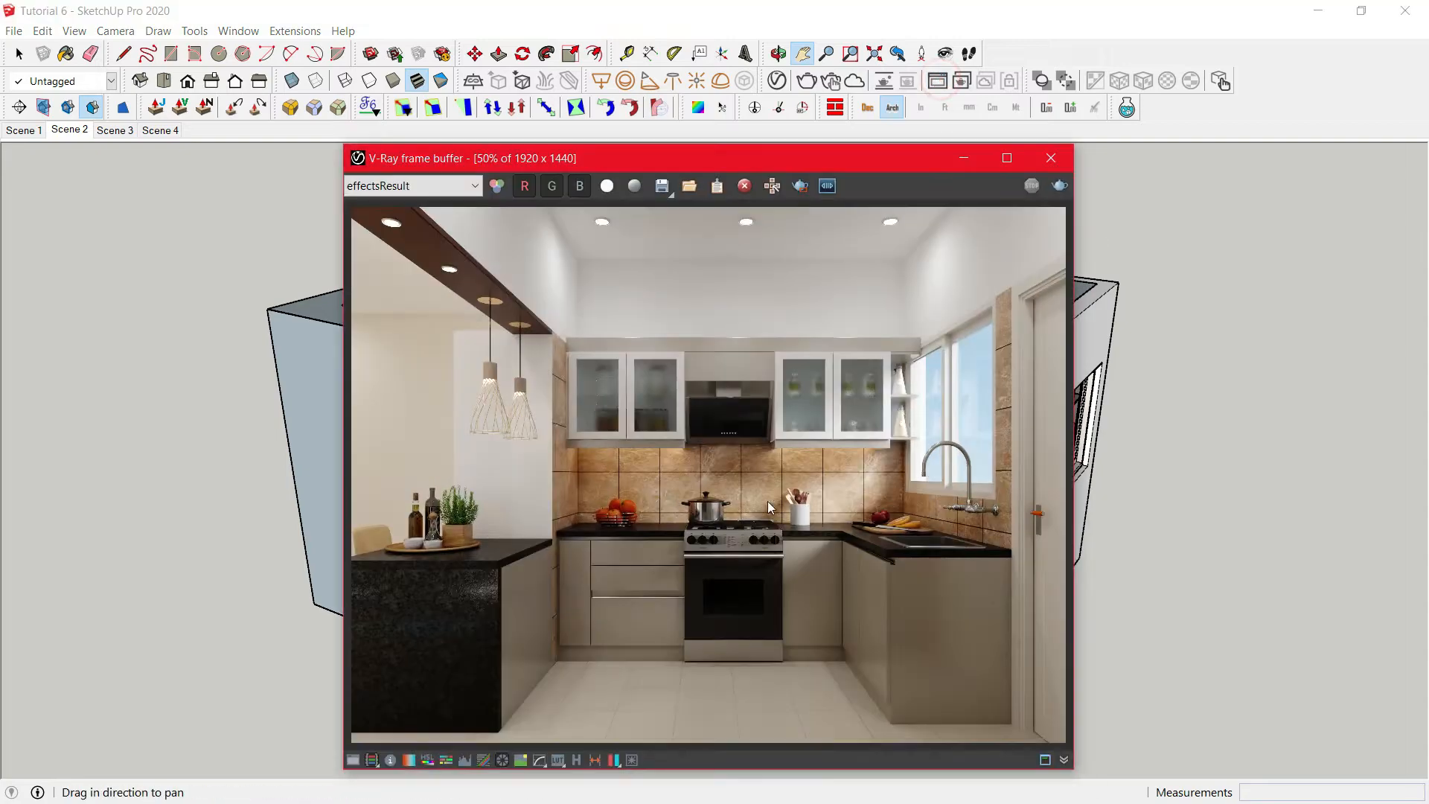
pyautogui.click(1004, 157)
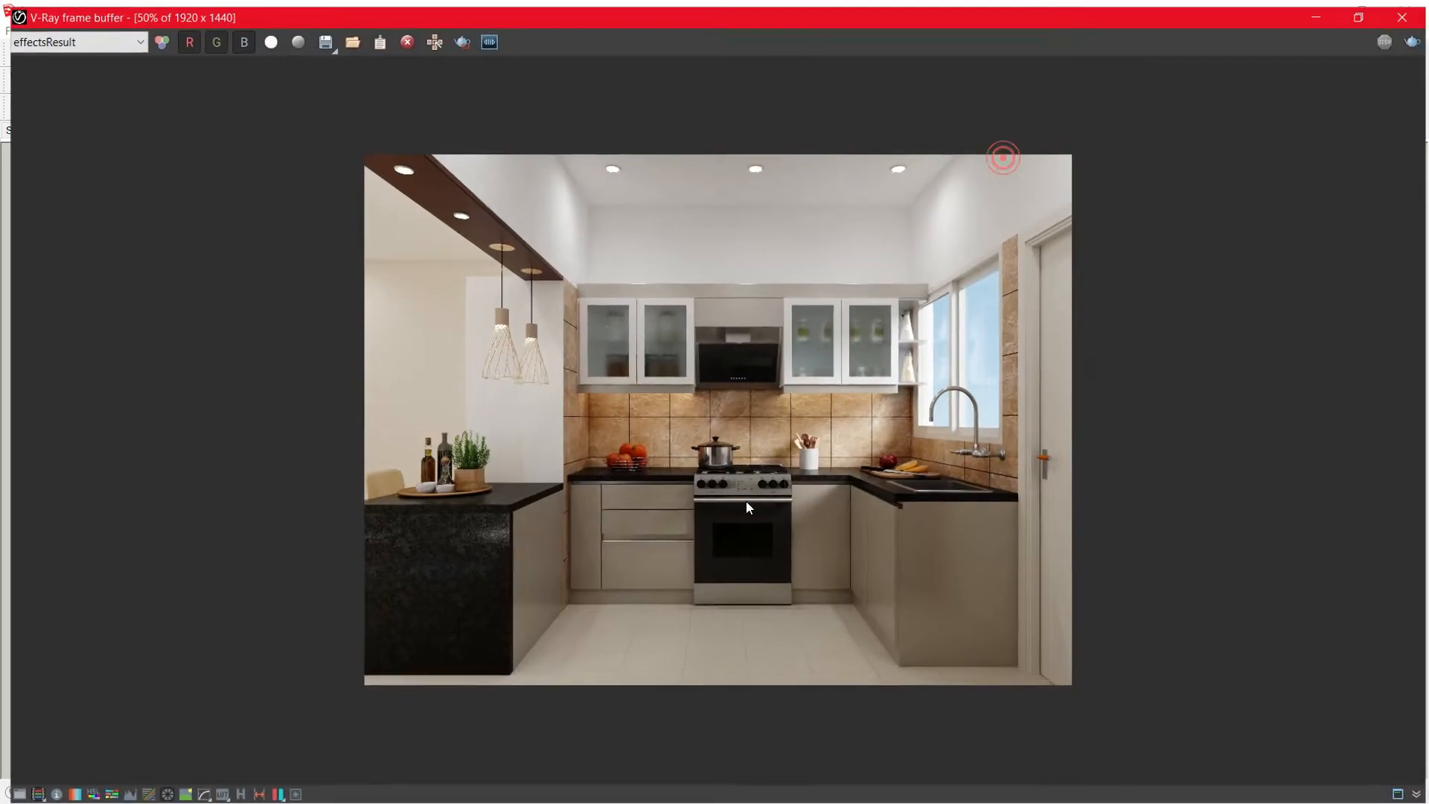
pyautogui.scroll(1, 731, 512)
pyautogui.scroll(-1, 775, 396)
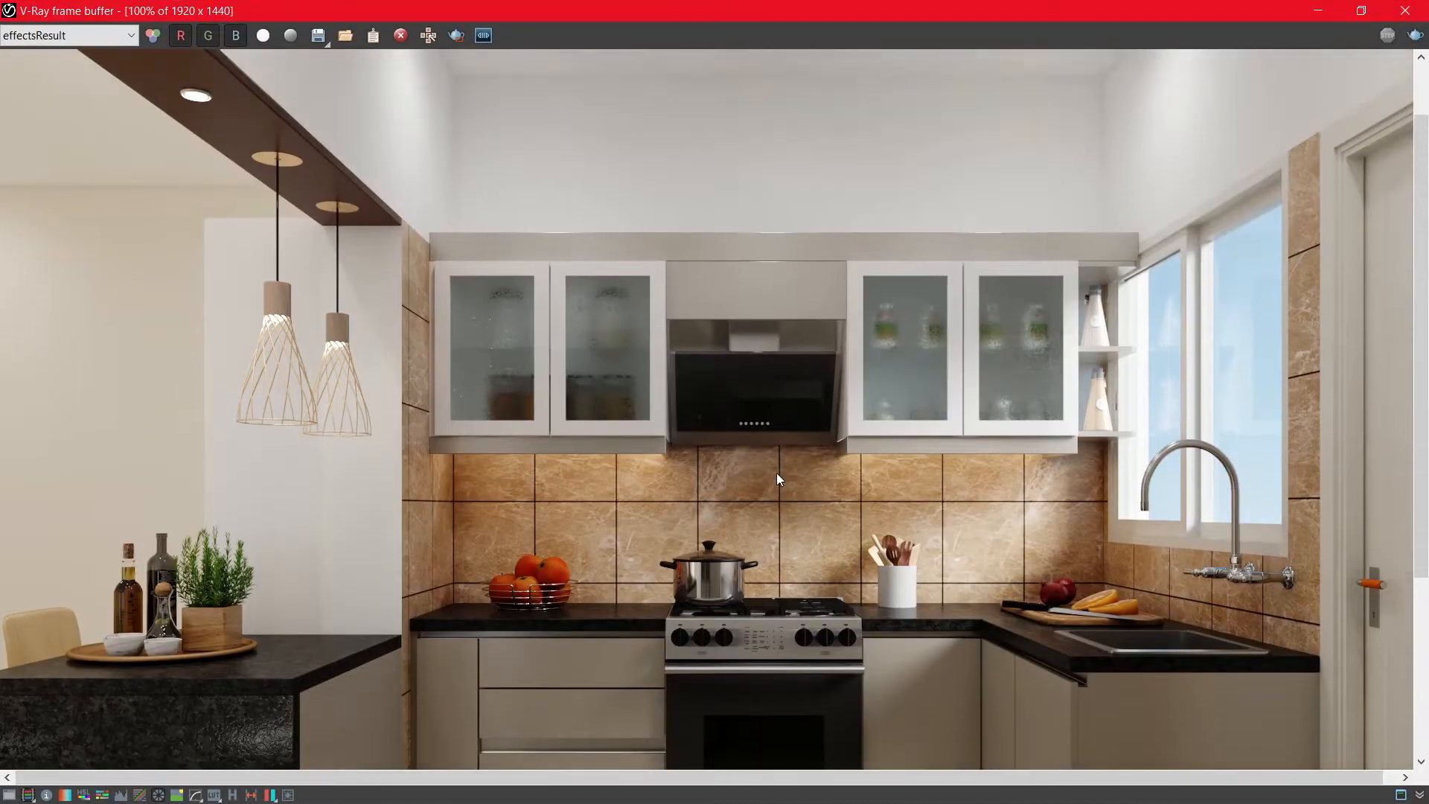
pyautogui.scroll(1, 787, 360)
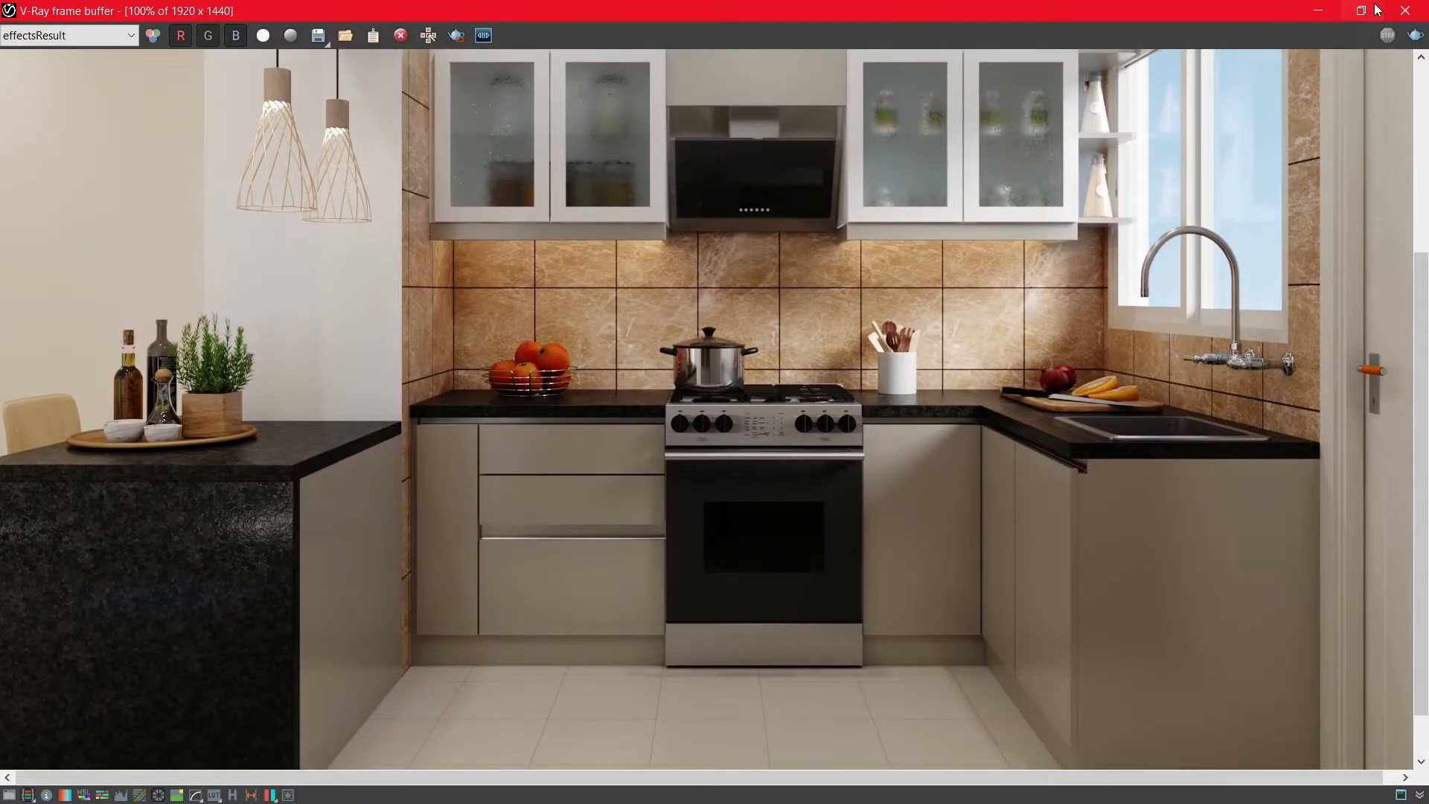
pyautogui.click(1360, 10)
pyautogui.scroll(-1, 936, 270)
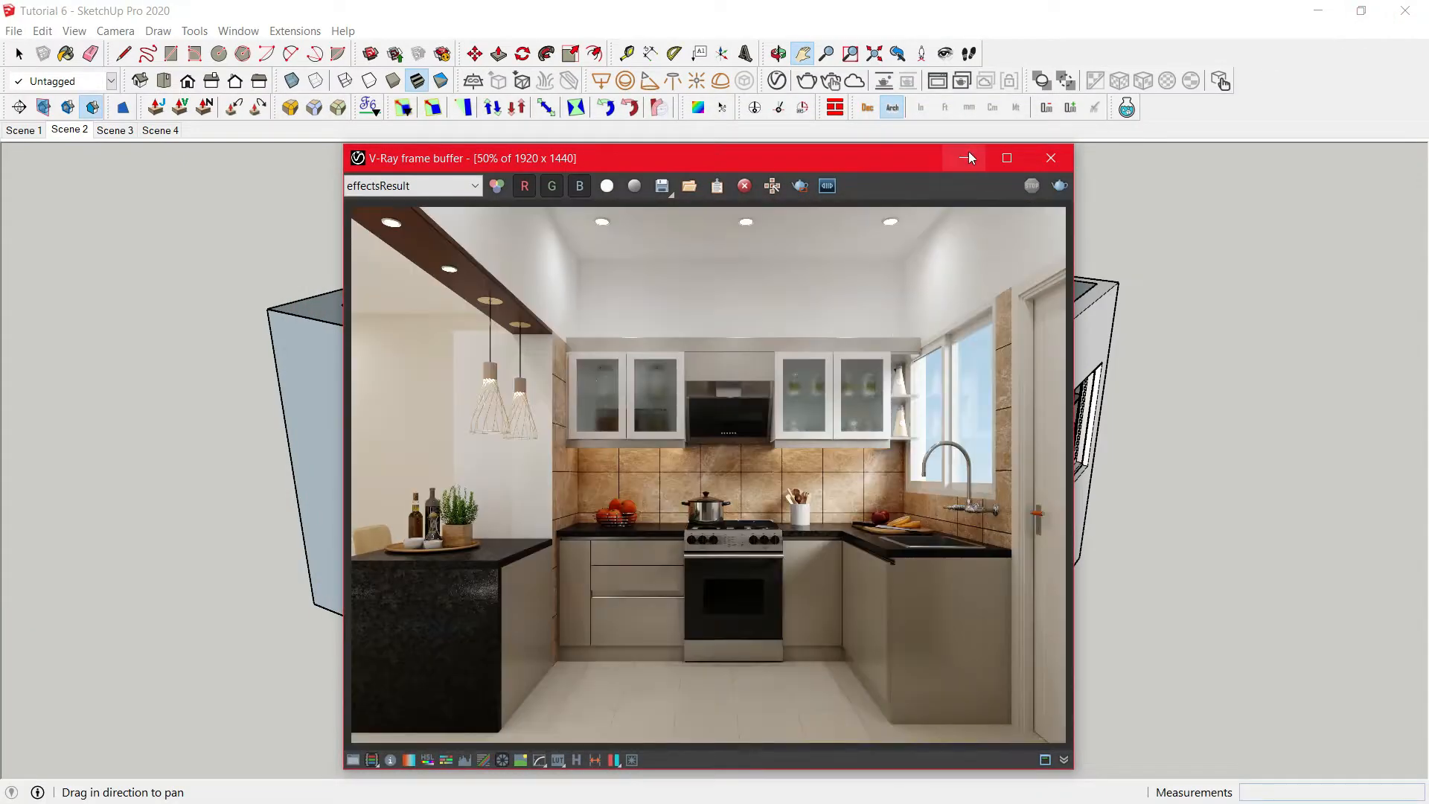
pyautogui.click(966, 158)
# Delete the ceiling over both rooms and examine the kitchen interior from above.
pyautogui.moveTo(831, 476); pyautogui.dragTo(820, 663, button='middle')
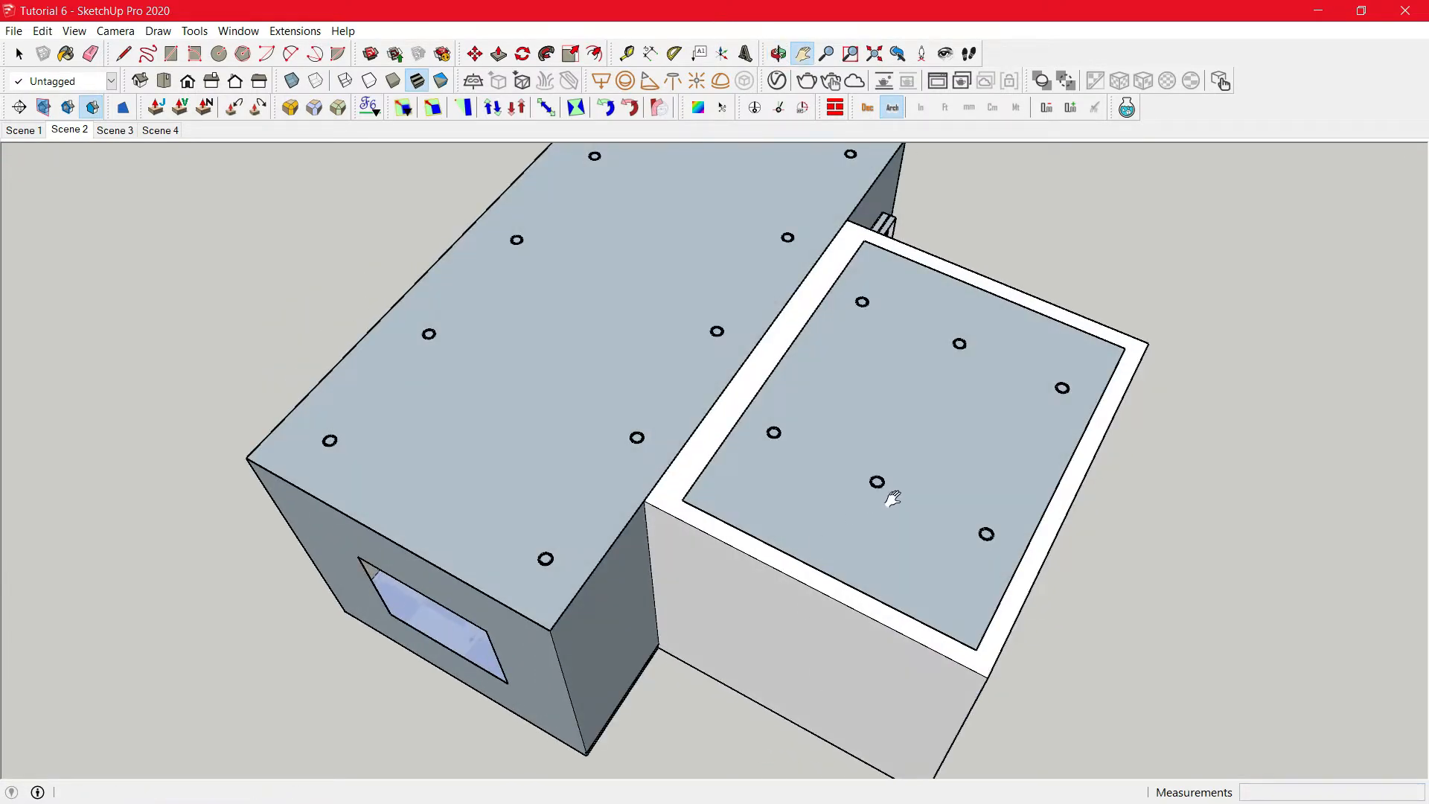
pyautogui.press('space')
pyautogui.click(909, 515)
pyautogui.press('Delete')
pyautogui.scroll(3, 908, 515)
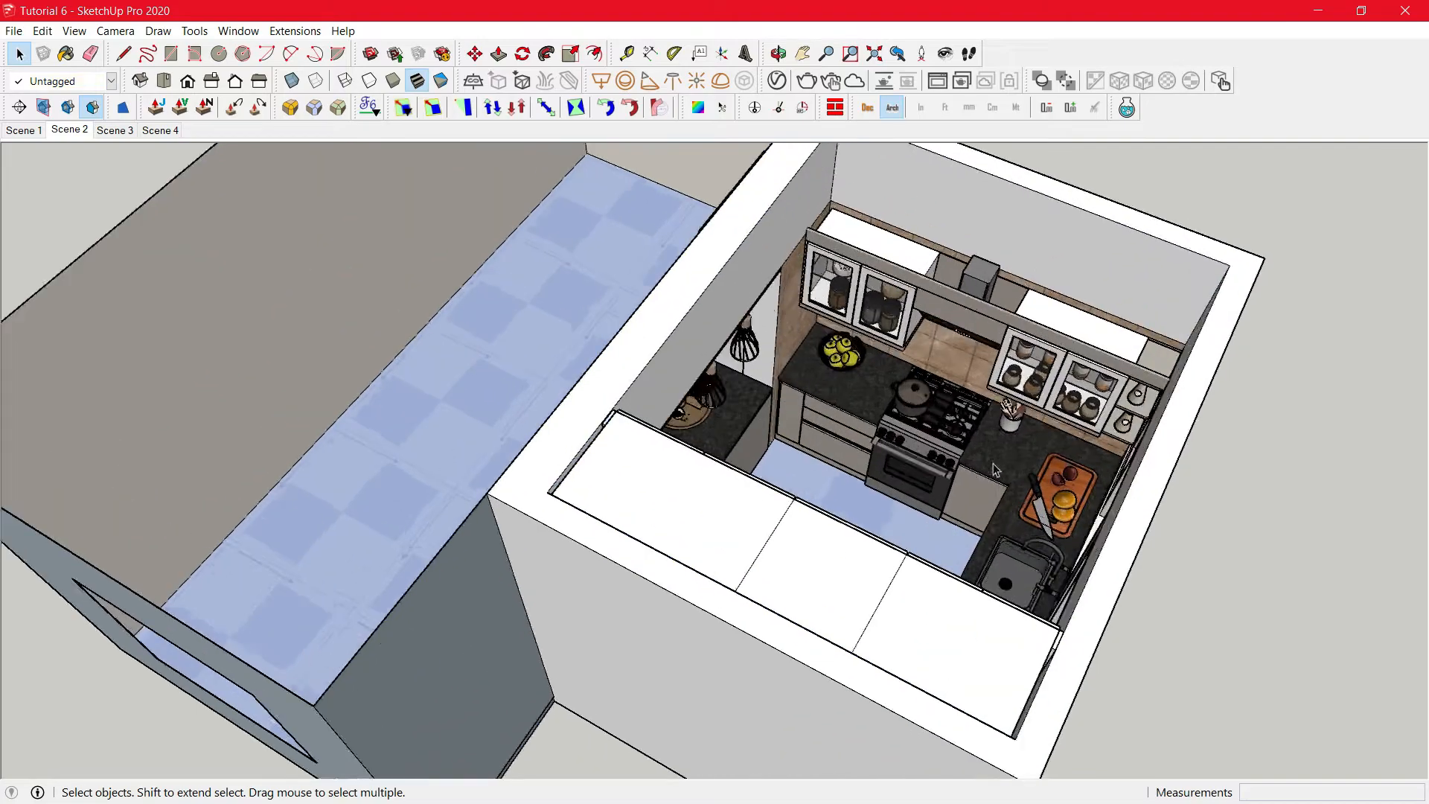
pyautogui.moveTo(908, 515); pyautogui.dragTo(1001, 434, button='middle')
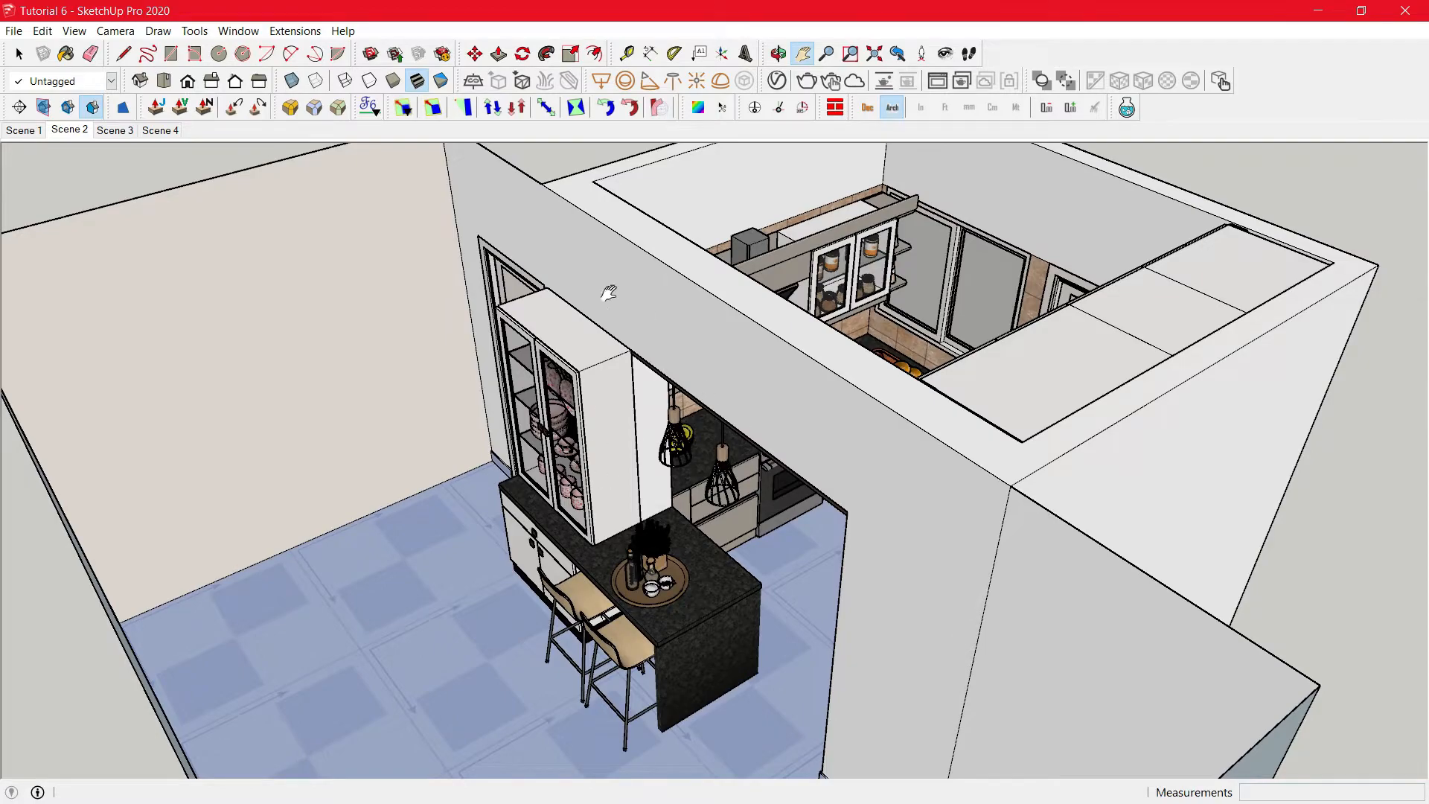
# Return to the Scene 2 kitchen view and examine the room's overall layout.
pyautogui.click(72, 131)
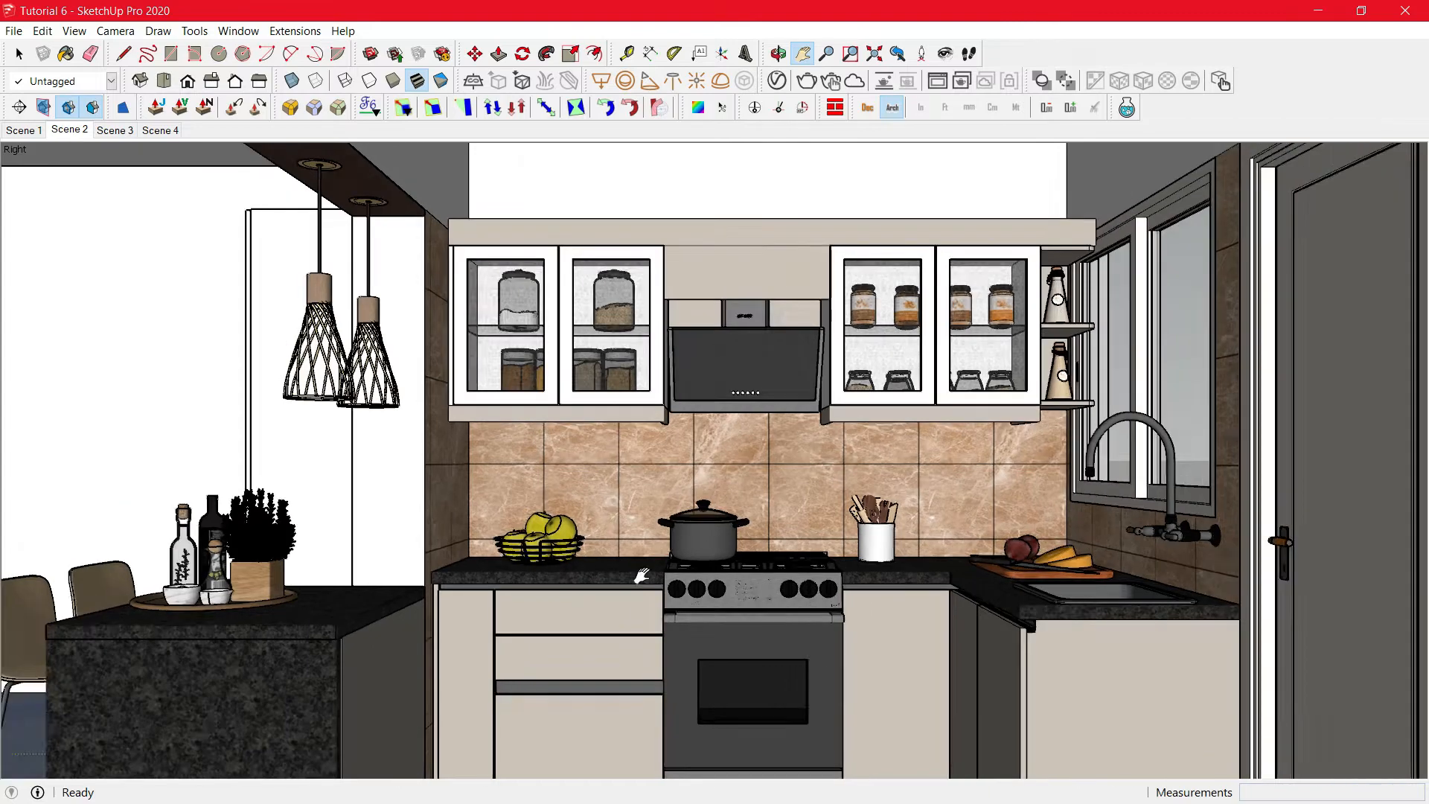
pyautogui.scroll(-6, 641, 575)
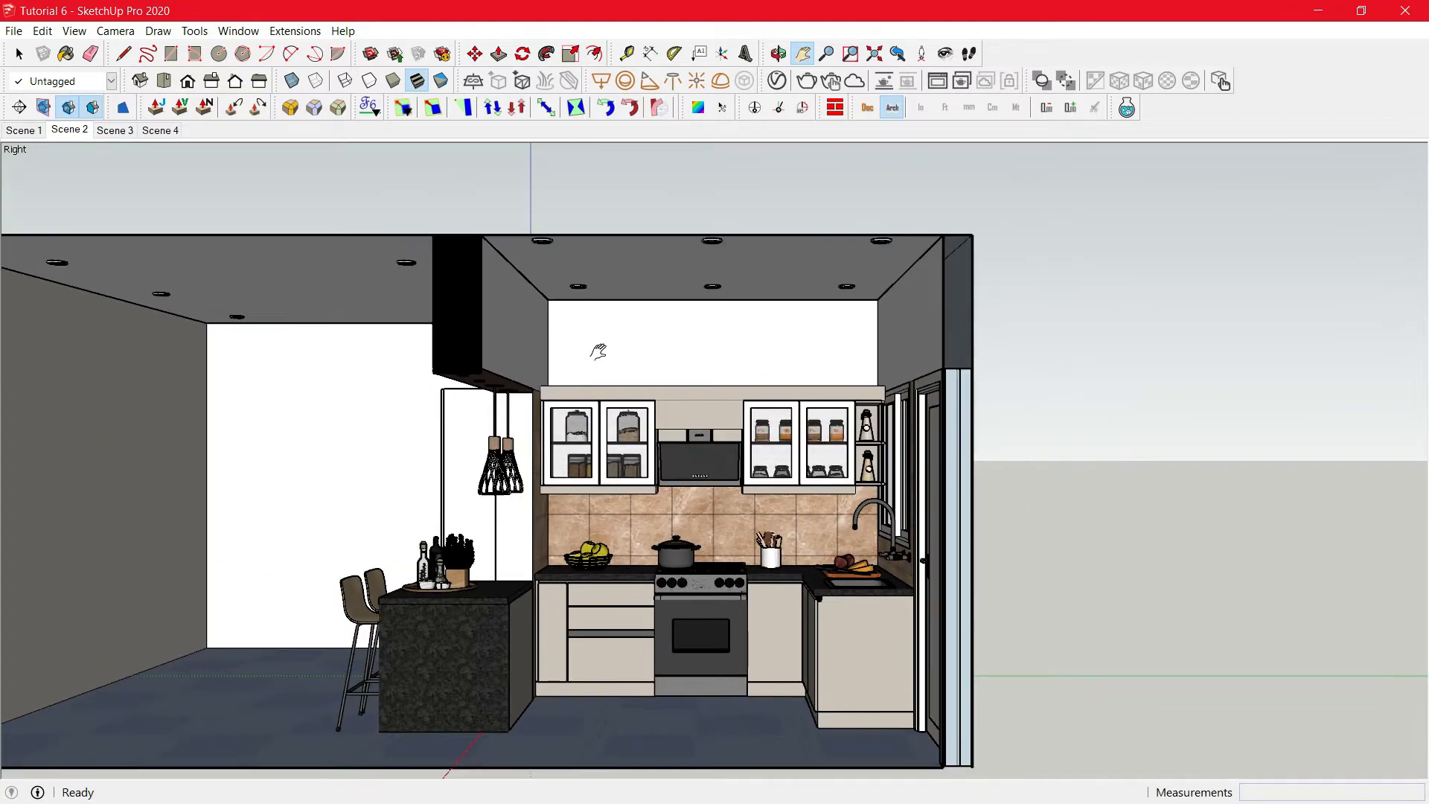
pyautogui.scroll(4, 716, 593)
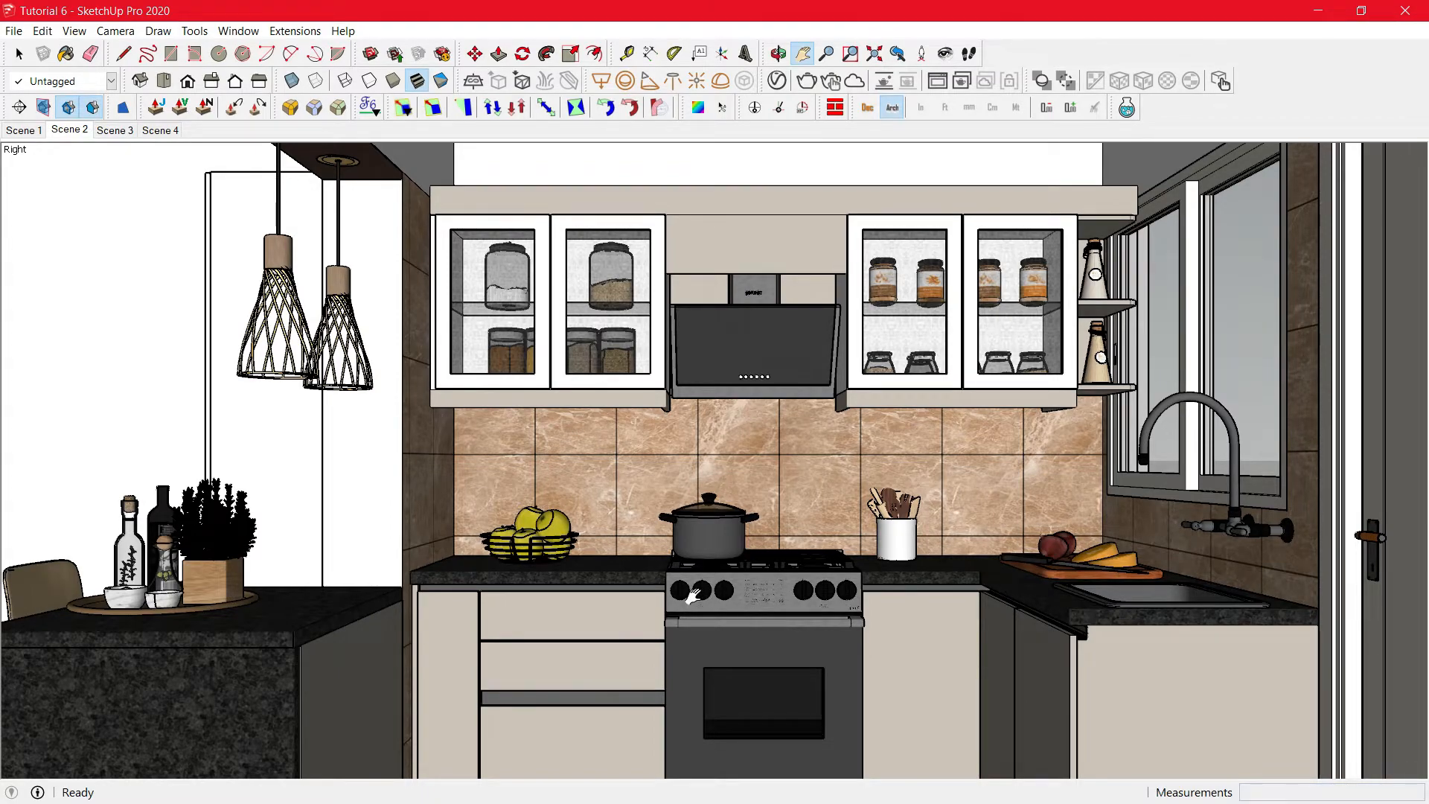
# Purge the unused items from the entire model in the Model Info statistics.
pyautogui.click(238, 30)
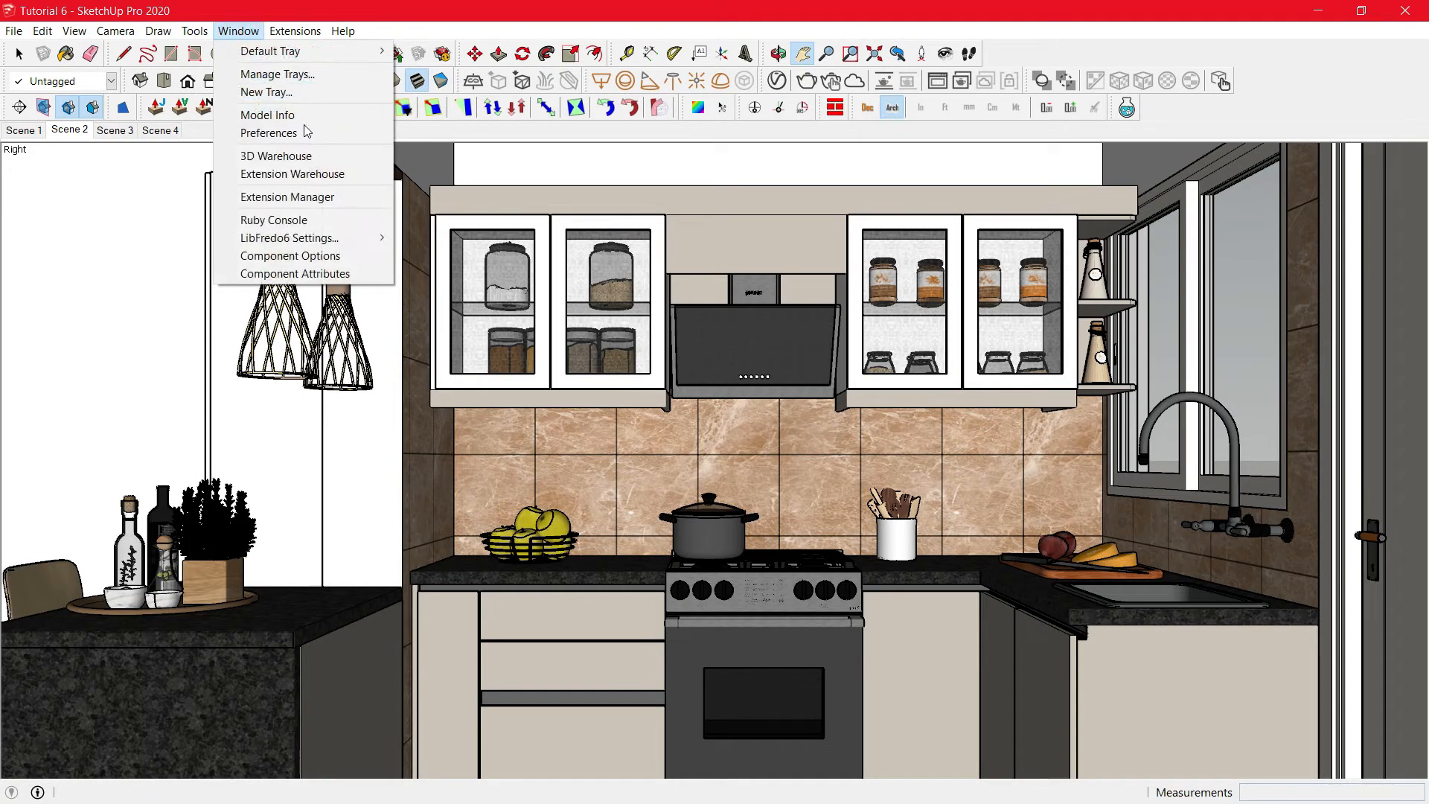
pyautogui.click(268, 114)
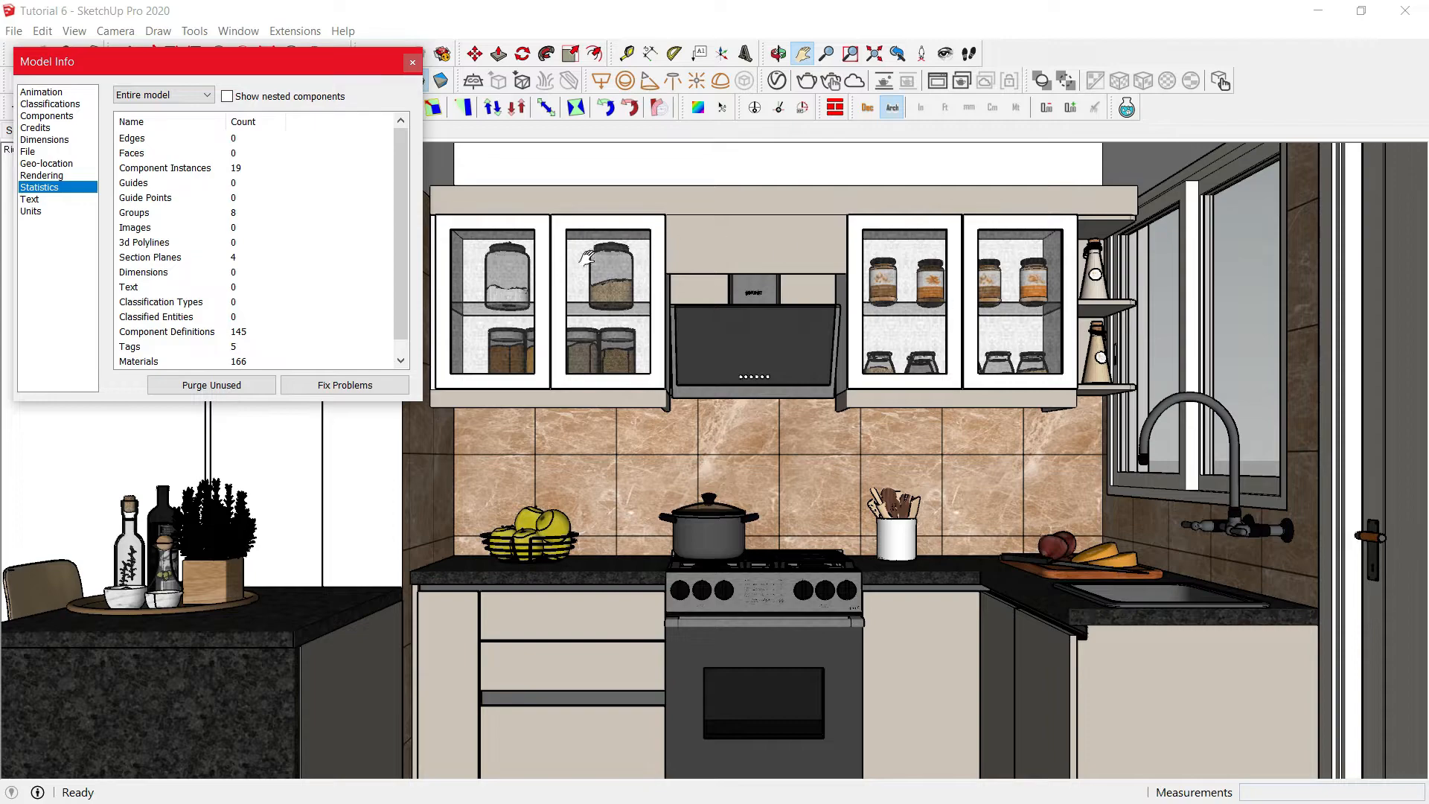
pyautogui.click(232, 387)
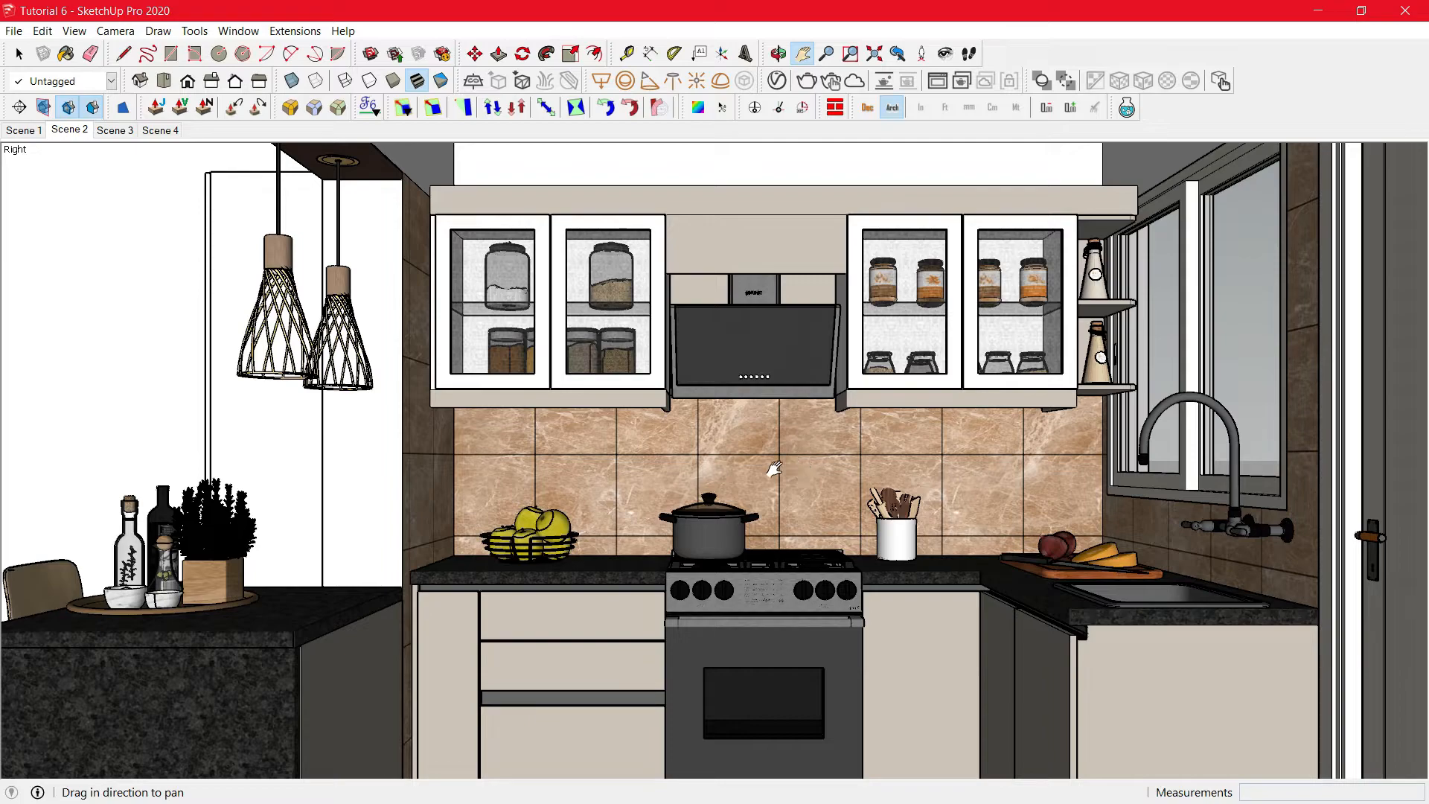
# Open the V-Ray File Path Editor and review the material textures grouped by directory.
pyautogui.click(313, 33)
pyautogui.moveTo(337, 52)
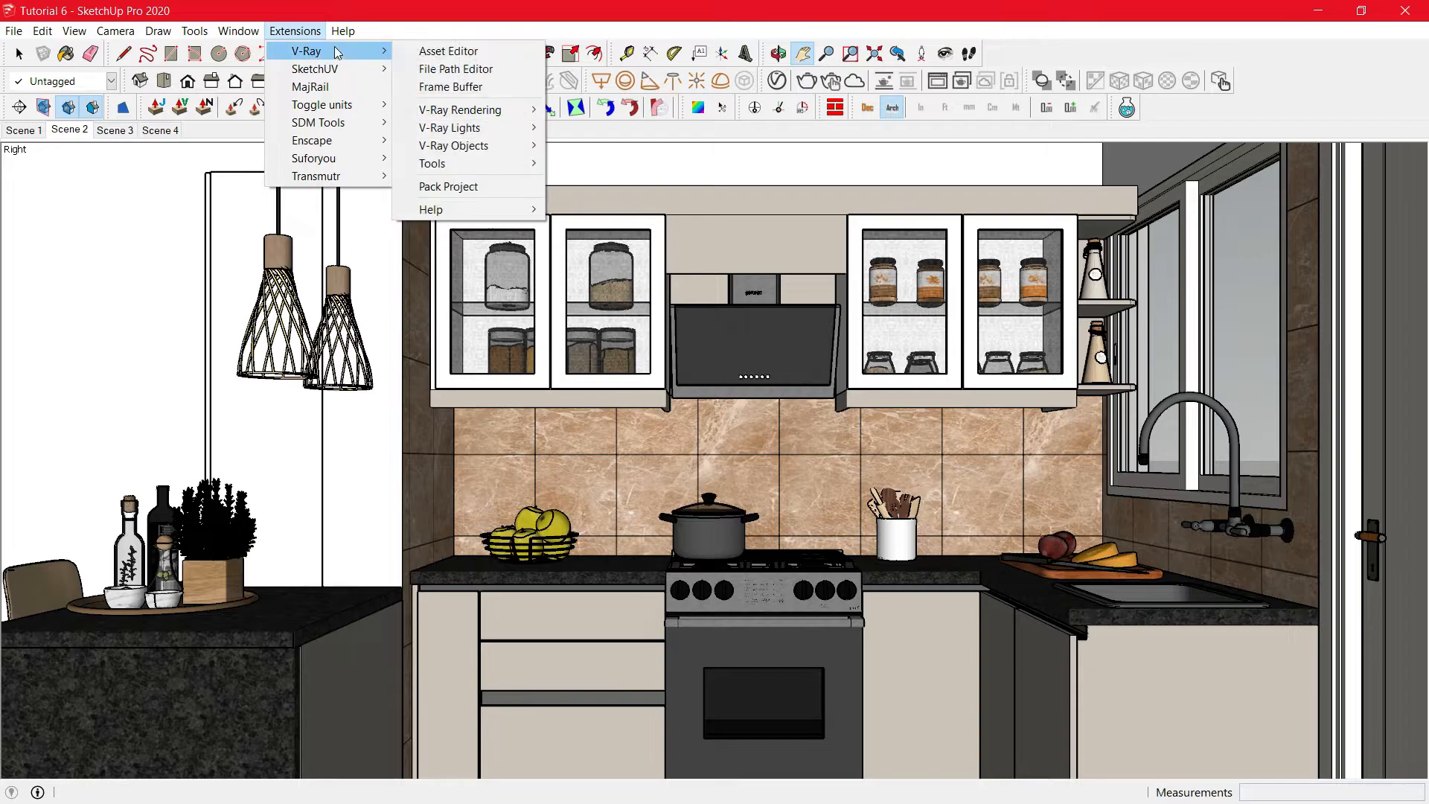
pyautogui.click(485, 69)
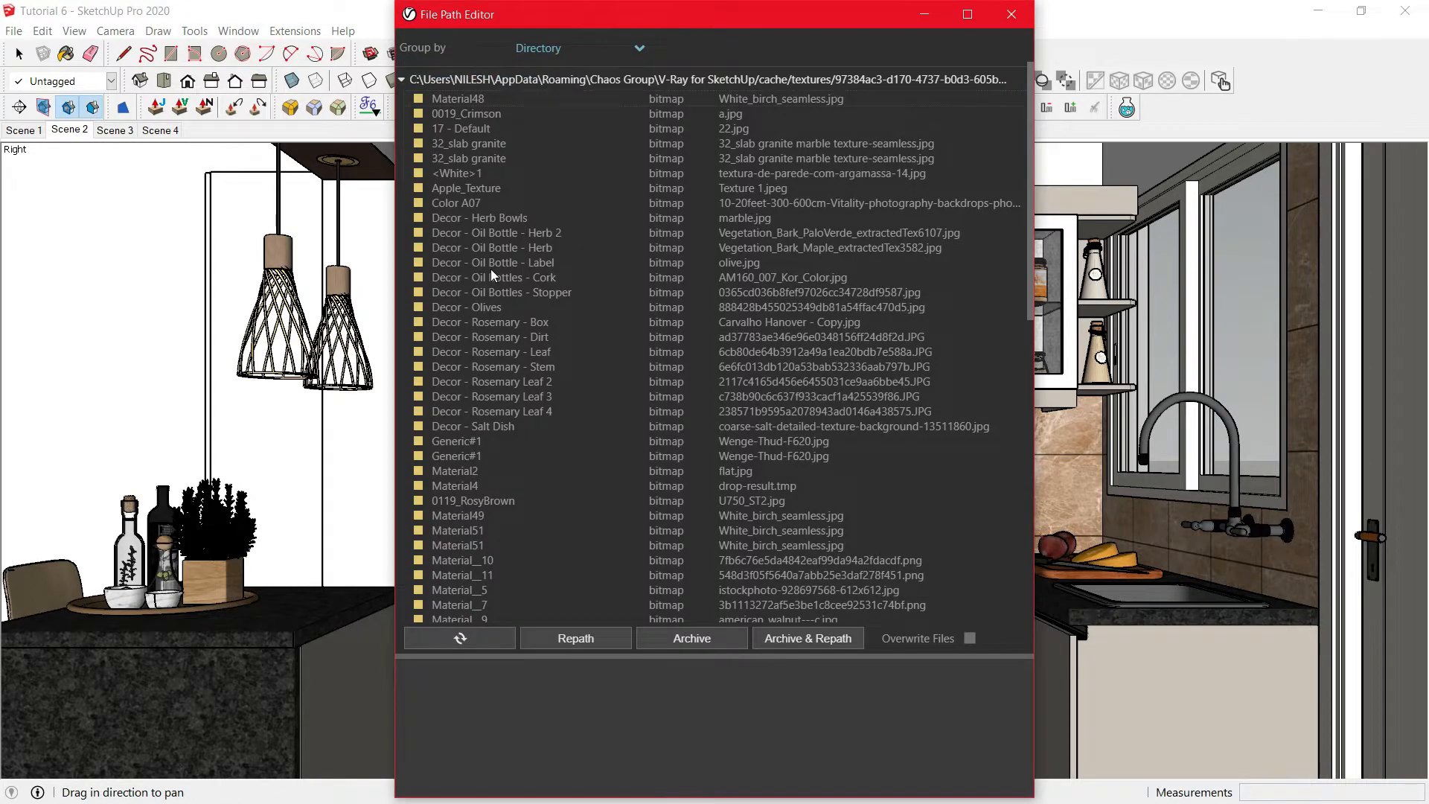
pyautogui.scroll(-2, 490, 270)
pyautogui.scroll(2, 490, 249)
pyautogui.scroll(-3, 512, 288)
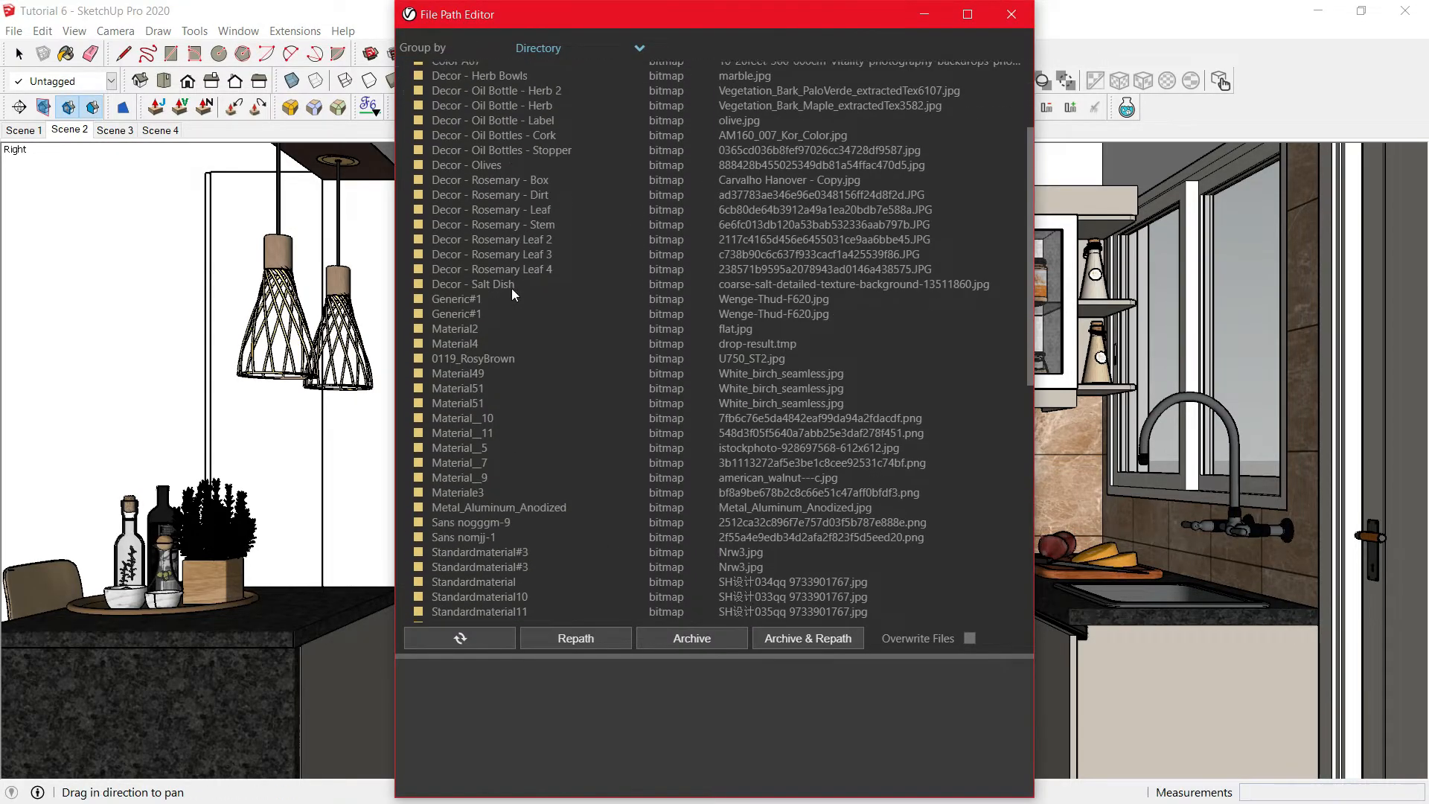
pyautogui.scroll(-7, 511, 288)
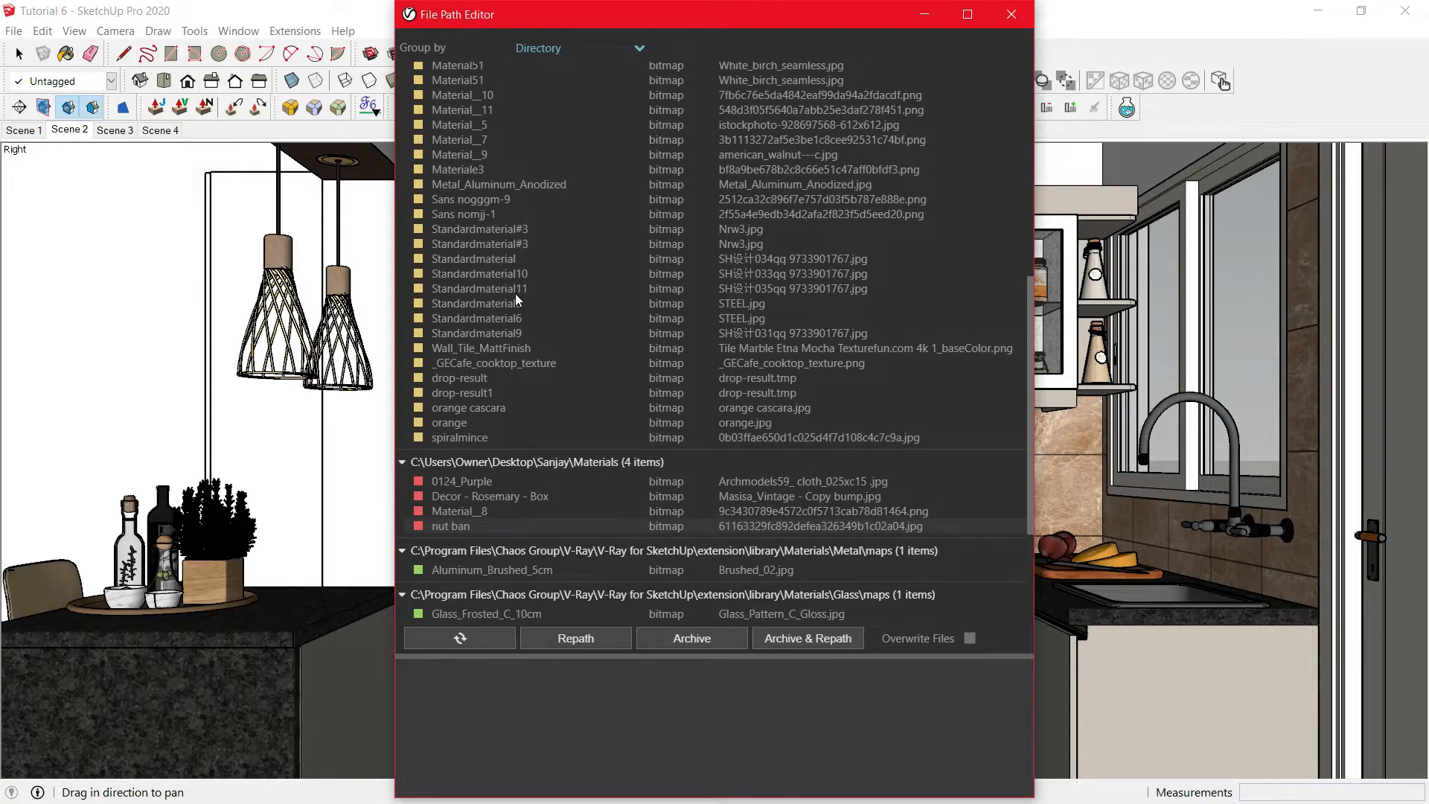
# Select all textures in the V-Ray cache directory, from Material48 through spiralmince, and start Archive & Repath.
pyautogui.scroll(10, 515, 298)
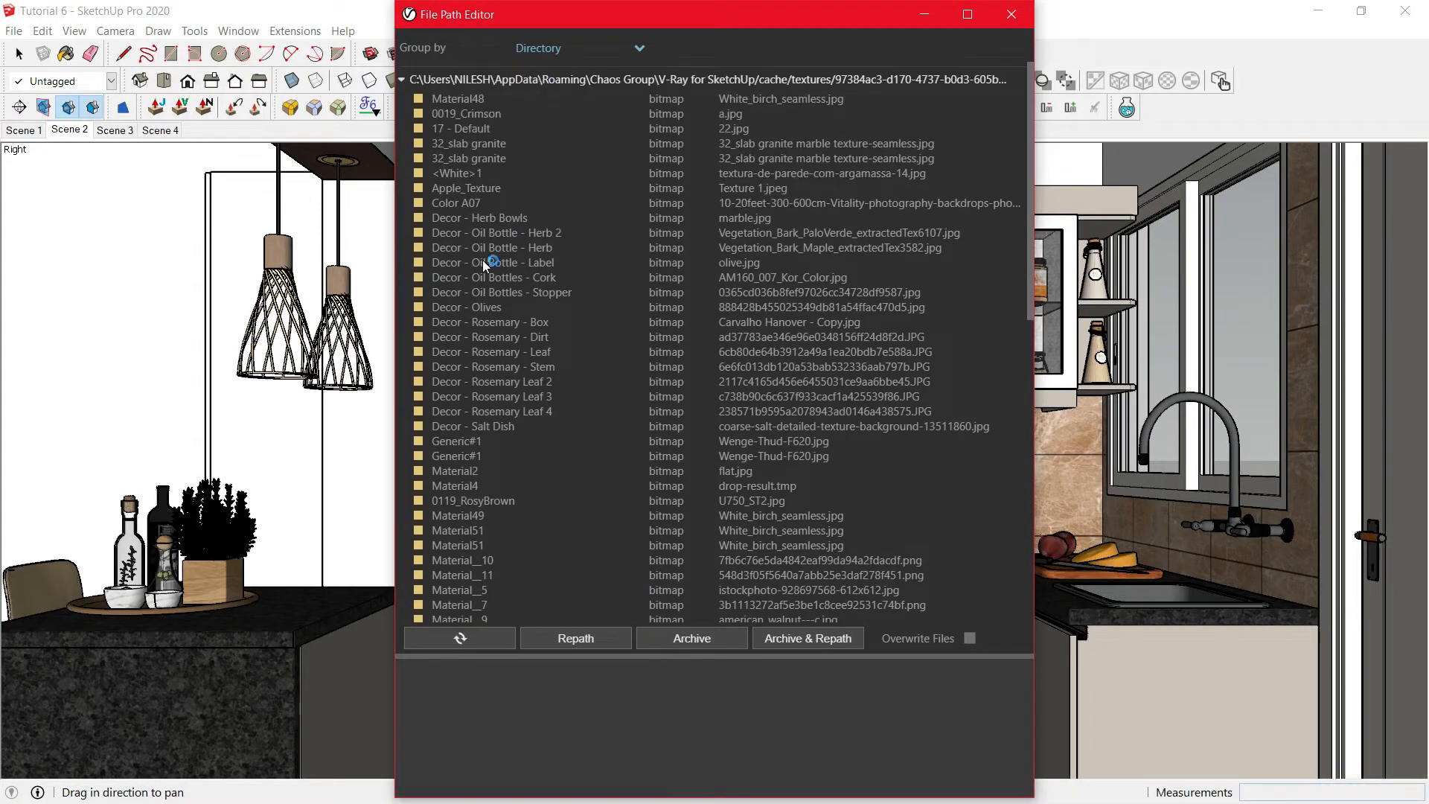
pyautogui.scroll(-10, 525, 155)
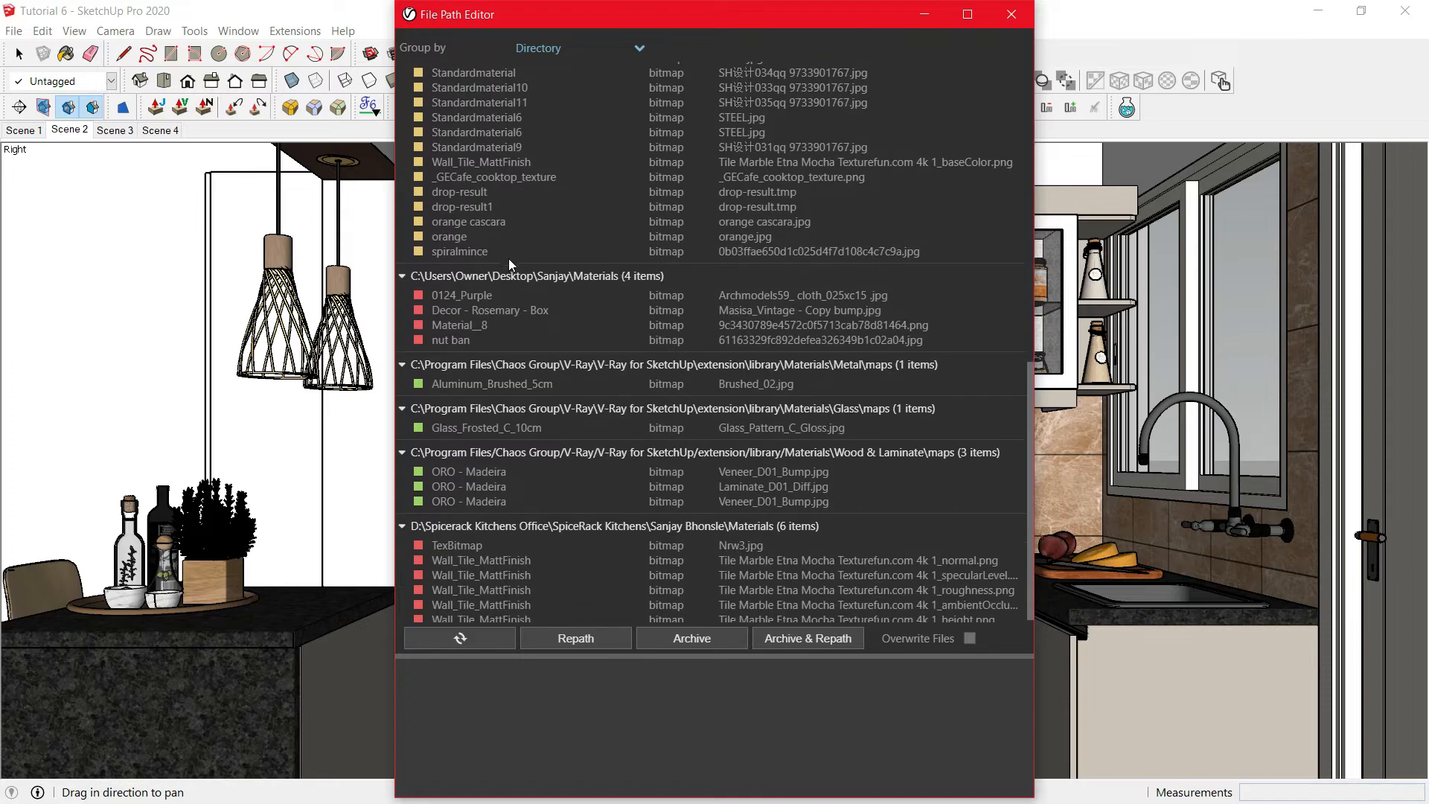
pyautogui.keyDown('shift'); pyautogui.click(502, 253); pyautogui.keyUp('shift')
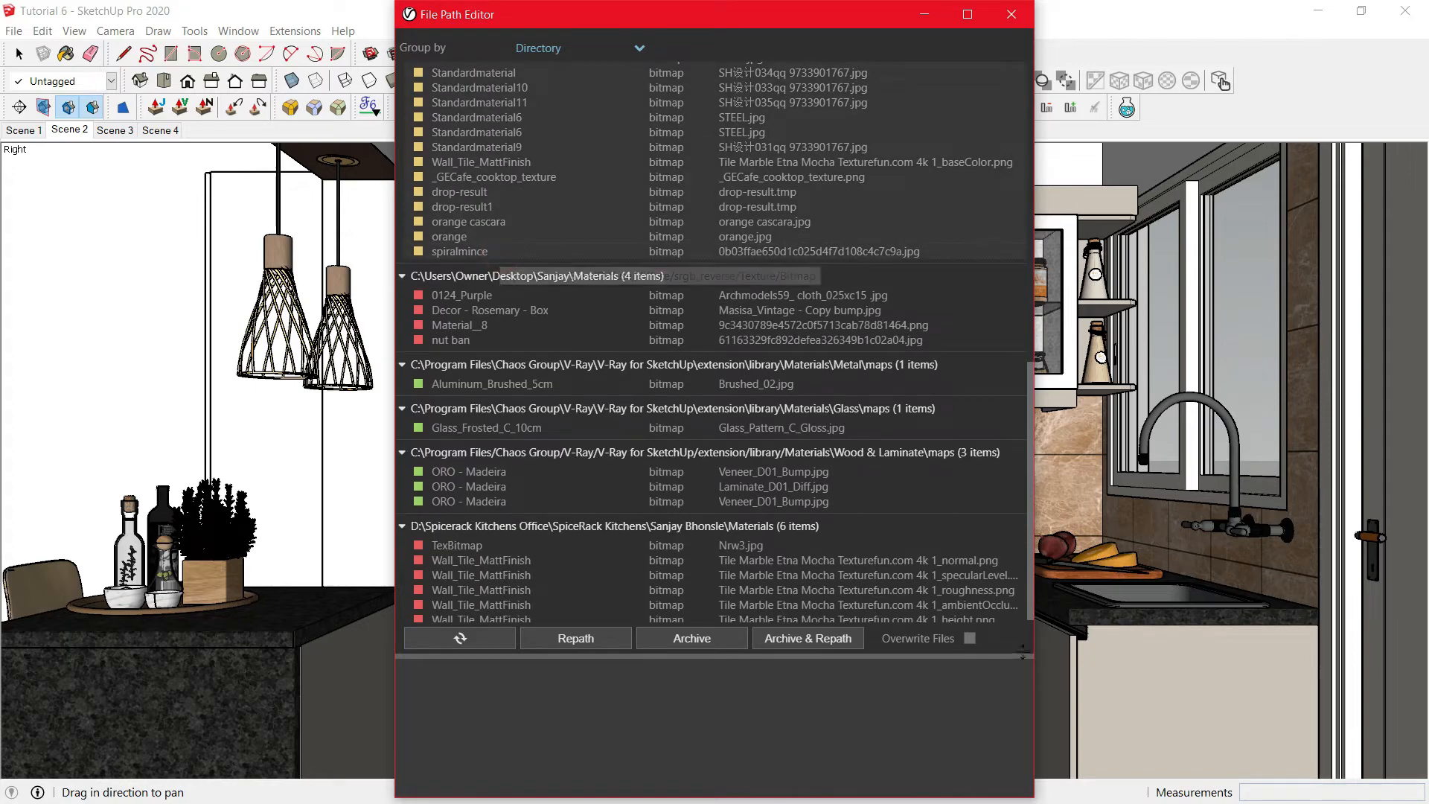
pyautogui.click(823, 638)
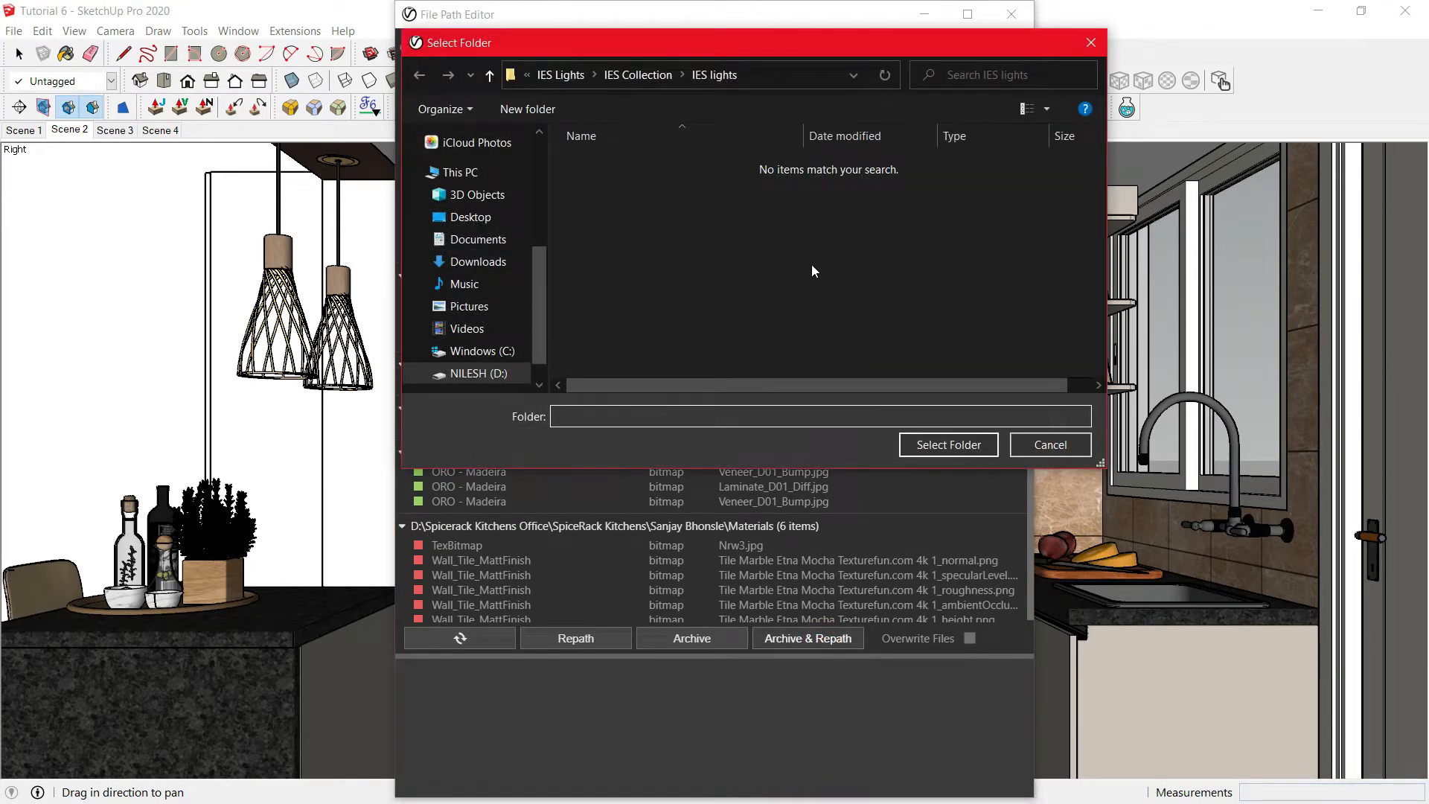
# Create a folder named Materials inside the Tutorial 6 folder on the Desktop.
pyautogui.click(485, 222)
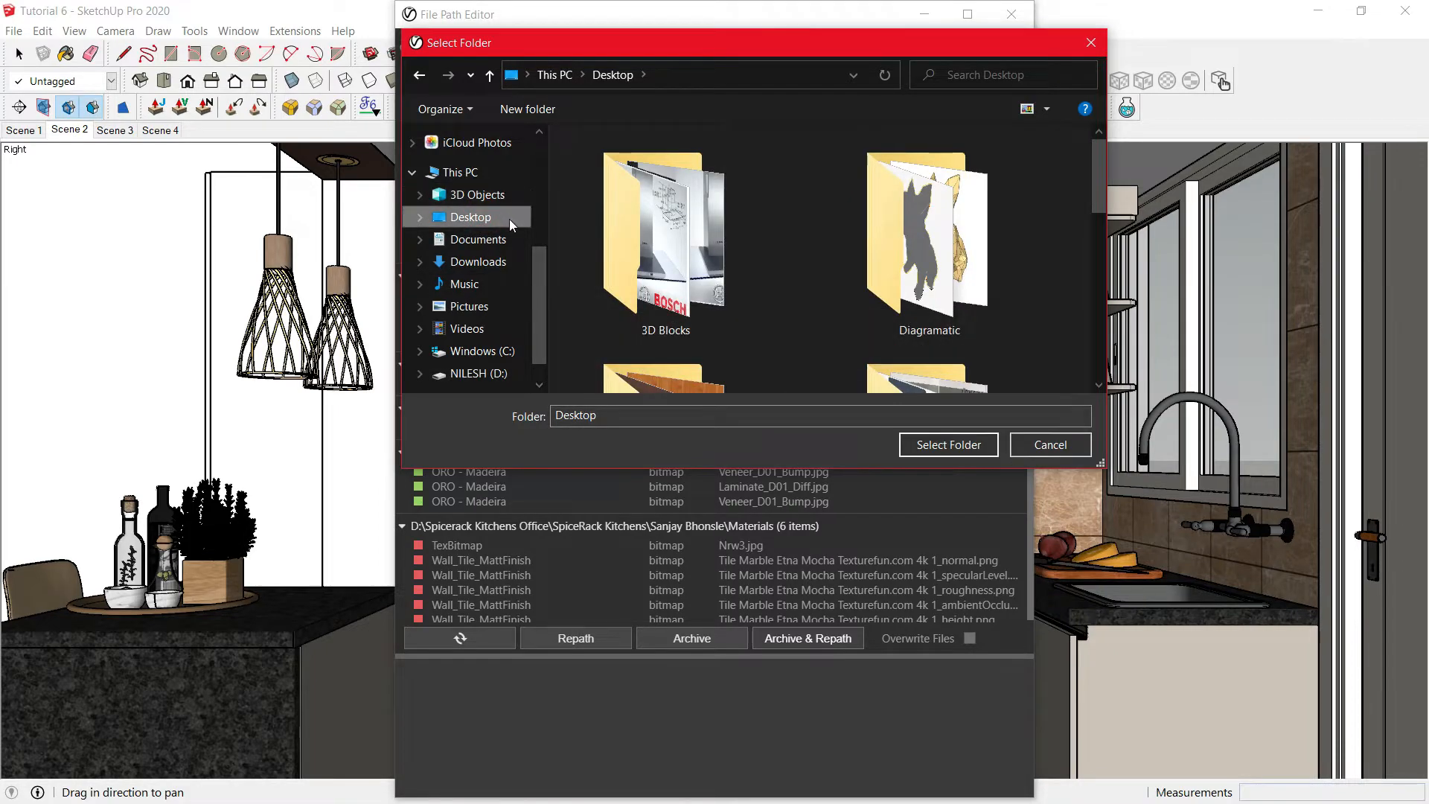
pyautogui.scroll(-3, 676, 238)
pyautogui.doubleClick(676, 239)
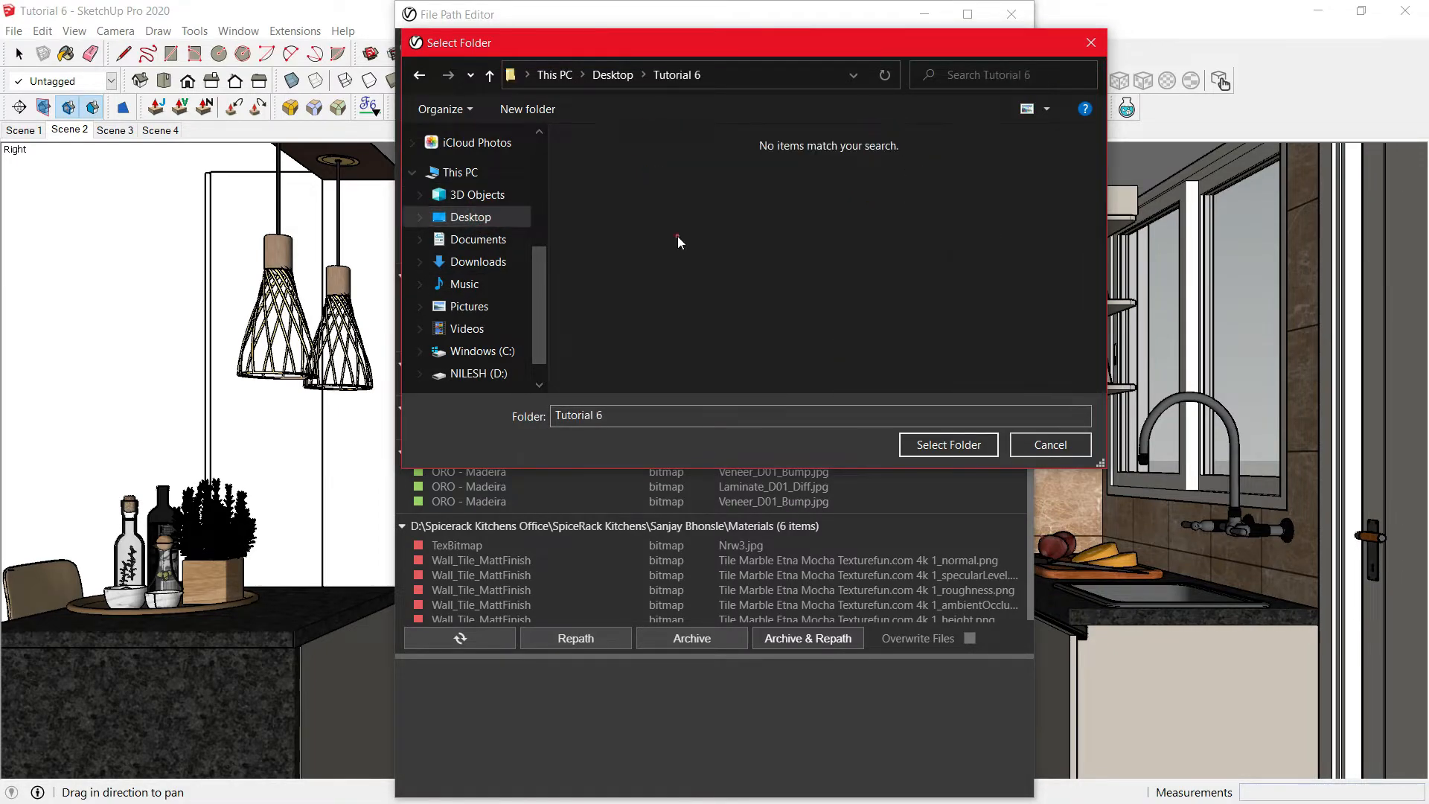
pyautogui.hotkey('ctrl', 'shift', 'n')
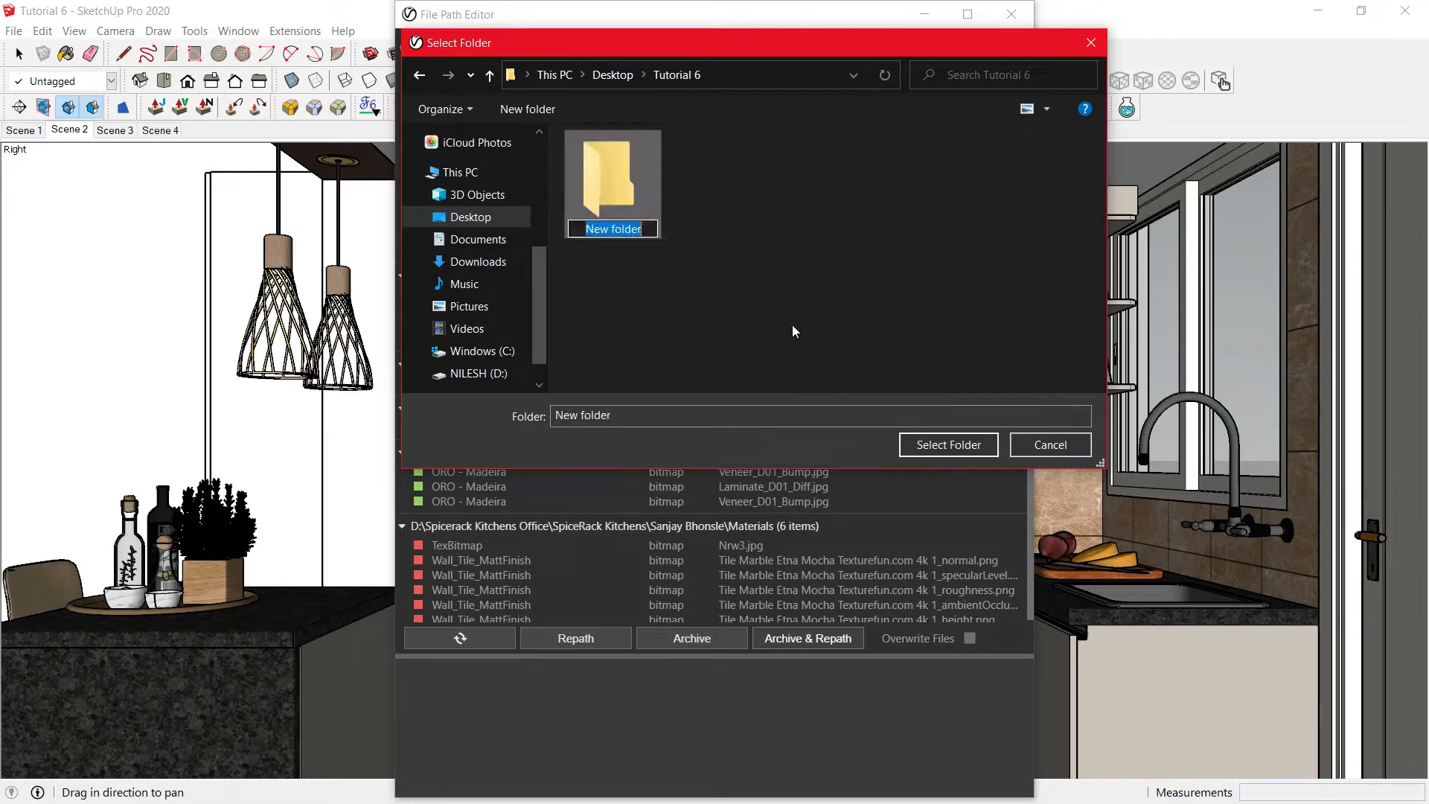
pyautogui.write('Materials')
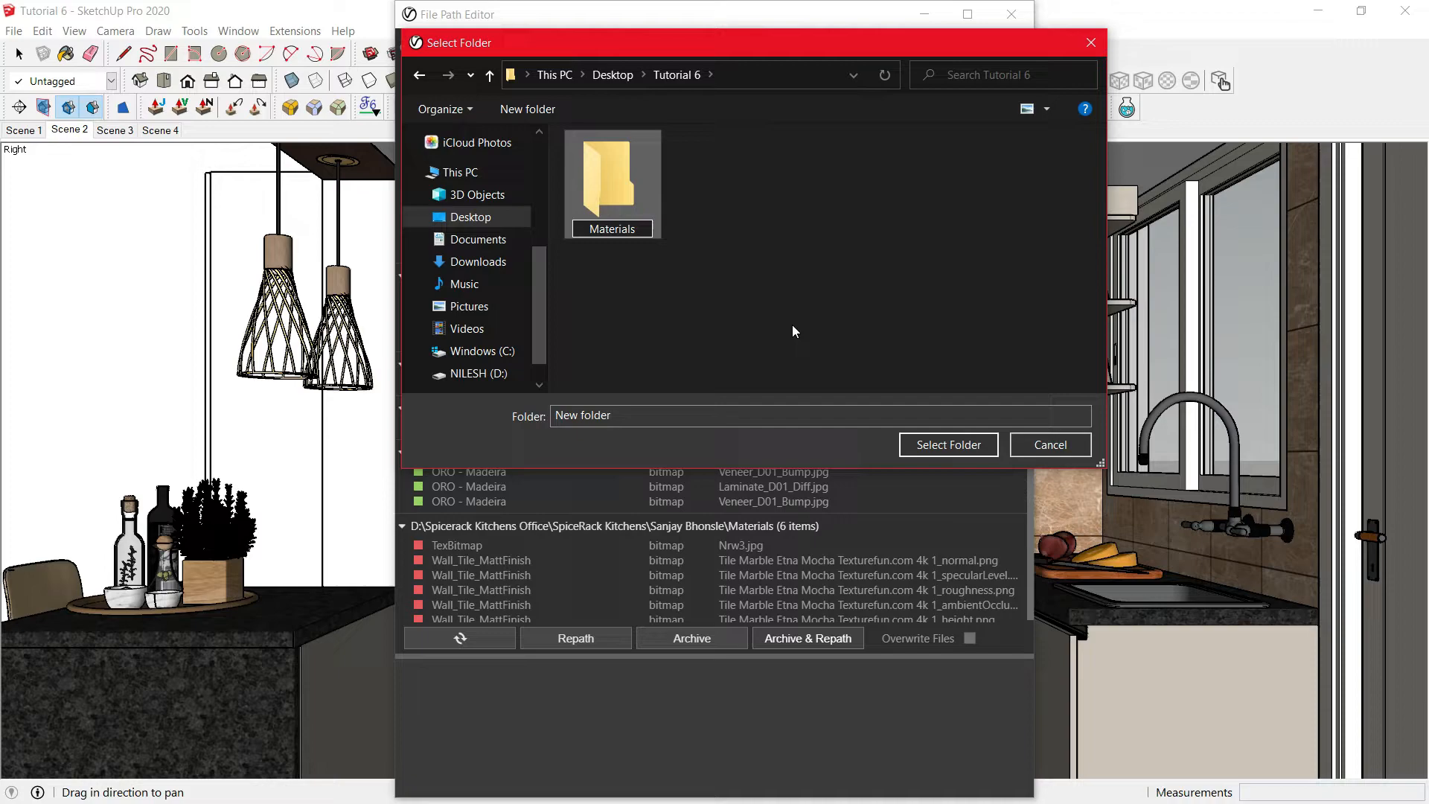
pyautogui.press('Return')
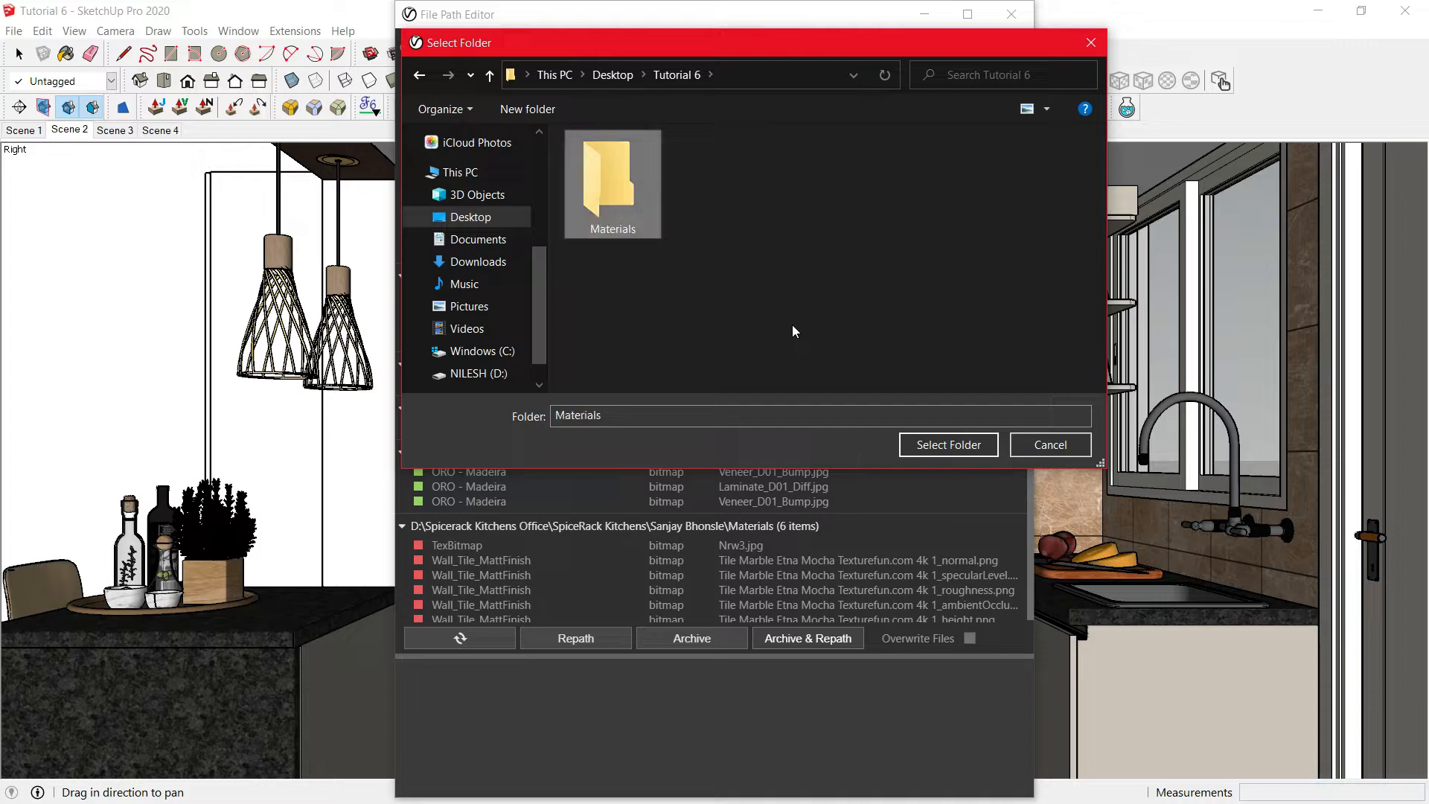
# Archive and repath the selected textures to the Materials folder, review the list and close the File Path Editor.
pyautogui.doubleClick(613, 167)
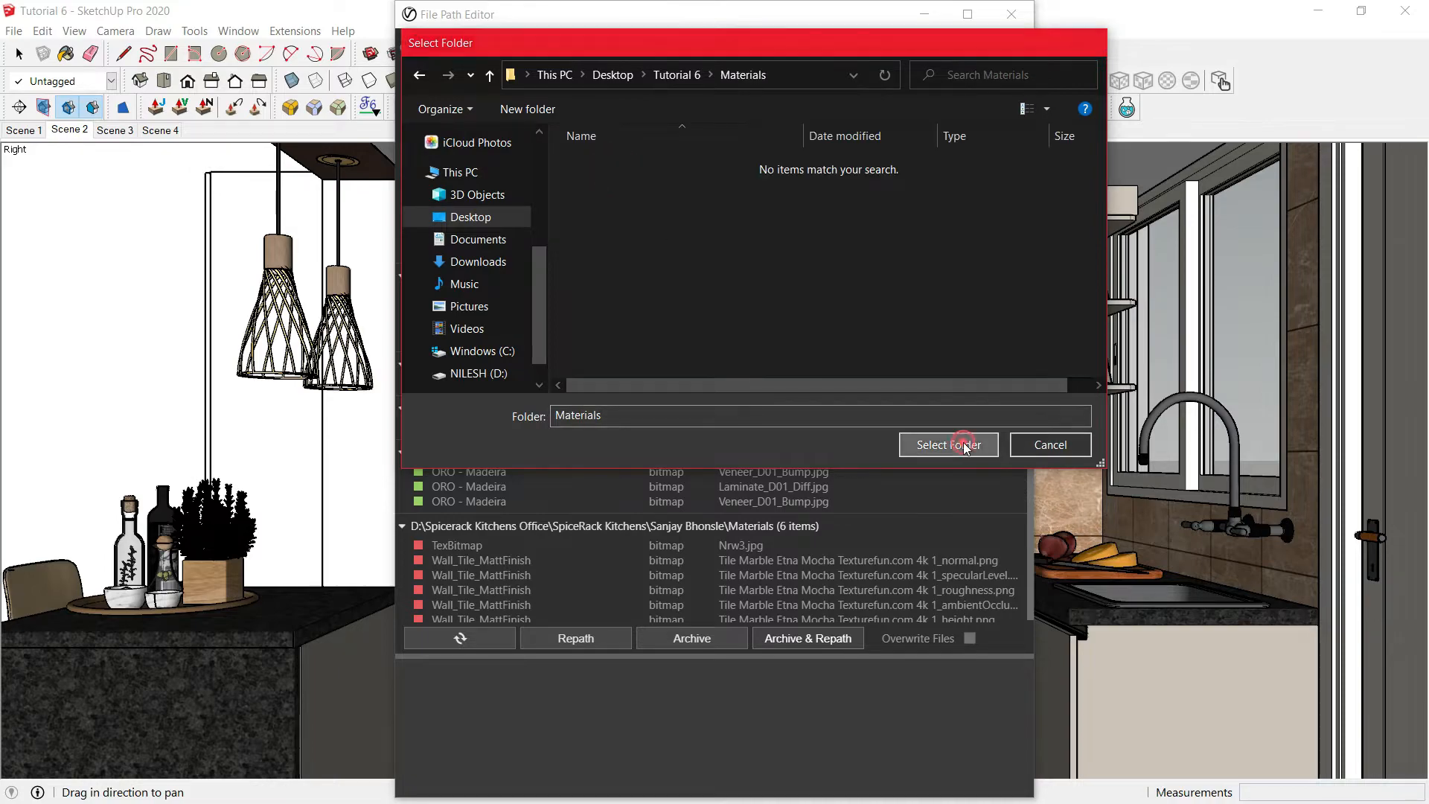
pyautogui.click(984, 445)
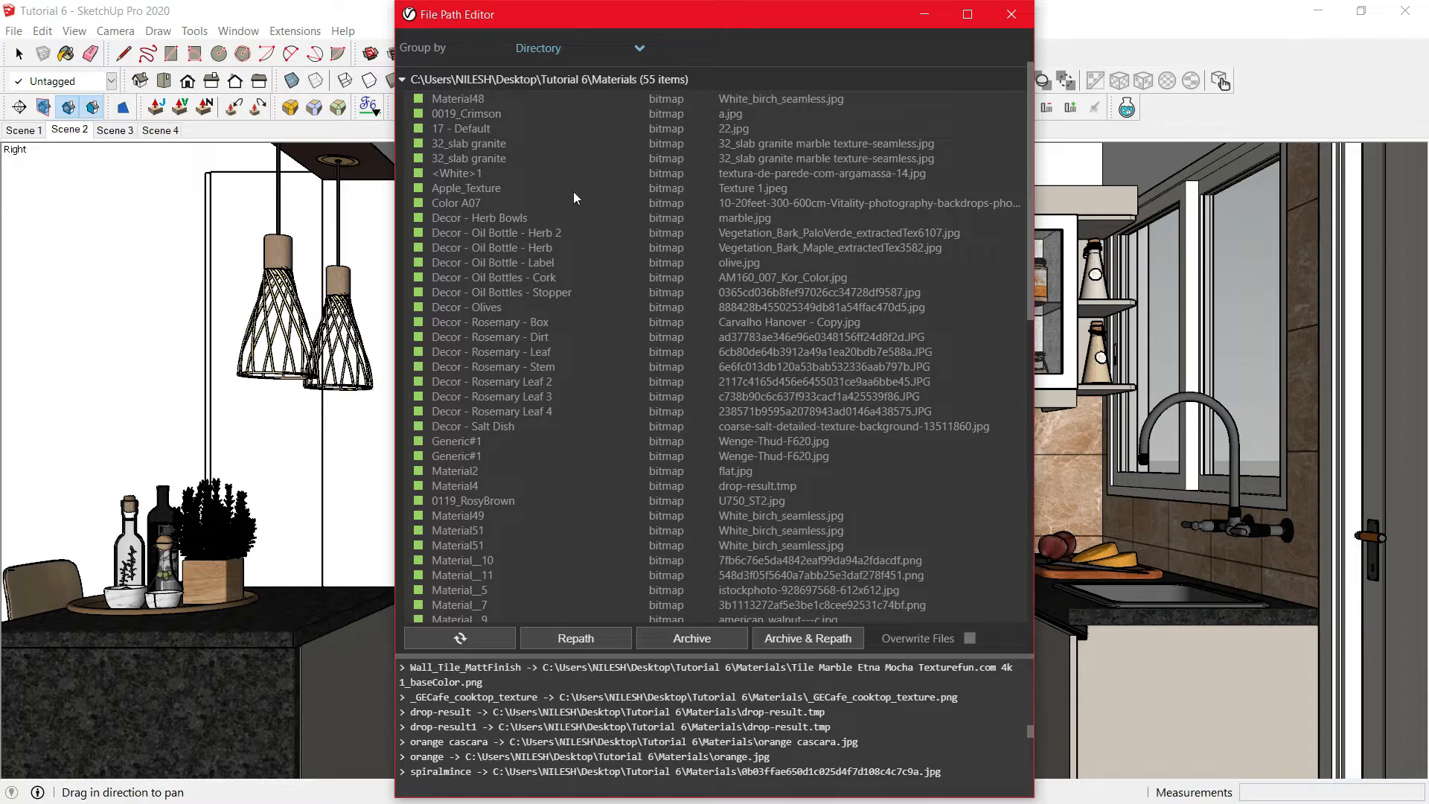
pyautogui.scroll(-12, 582, 476)
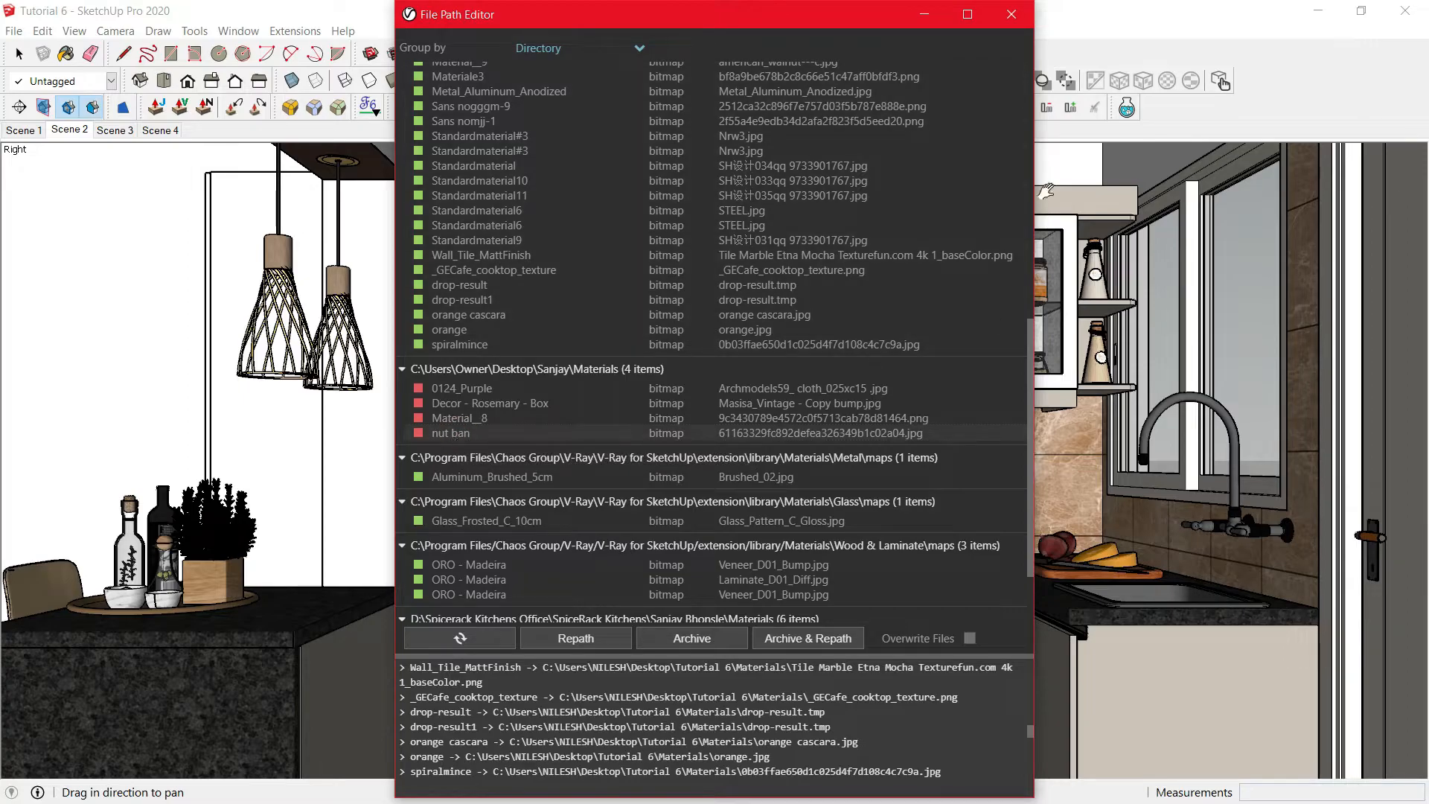
pyautogui.click(1023, 21)
# Sample the cork stopper's material from the upper bottle on the open shelf beside the wall cabinets.
pyautogui.scroll(8, 1075, 257)
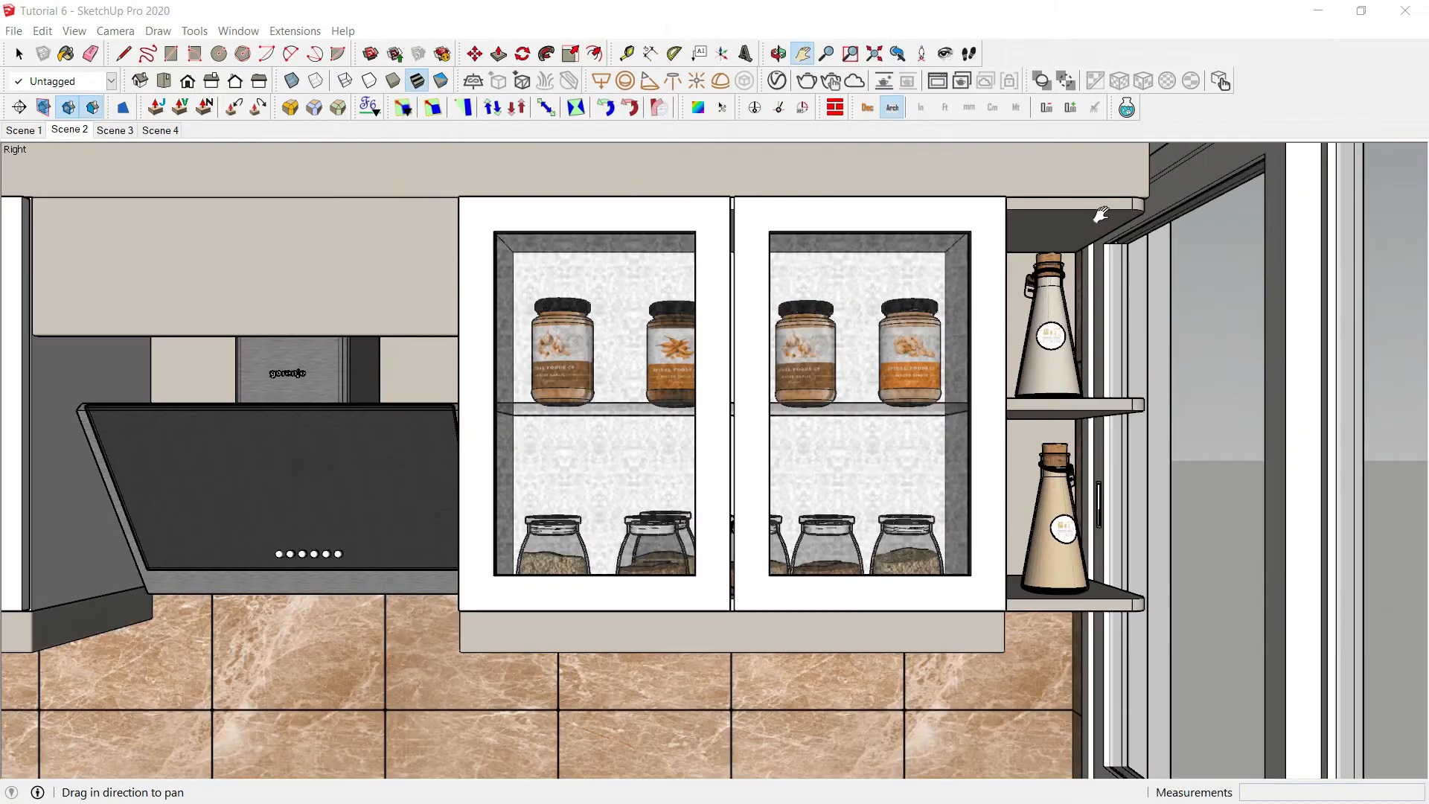
pyautogui.scroll(6, 1076, 257)
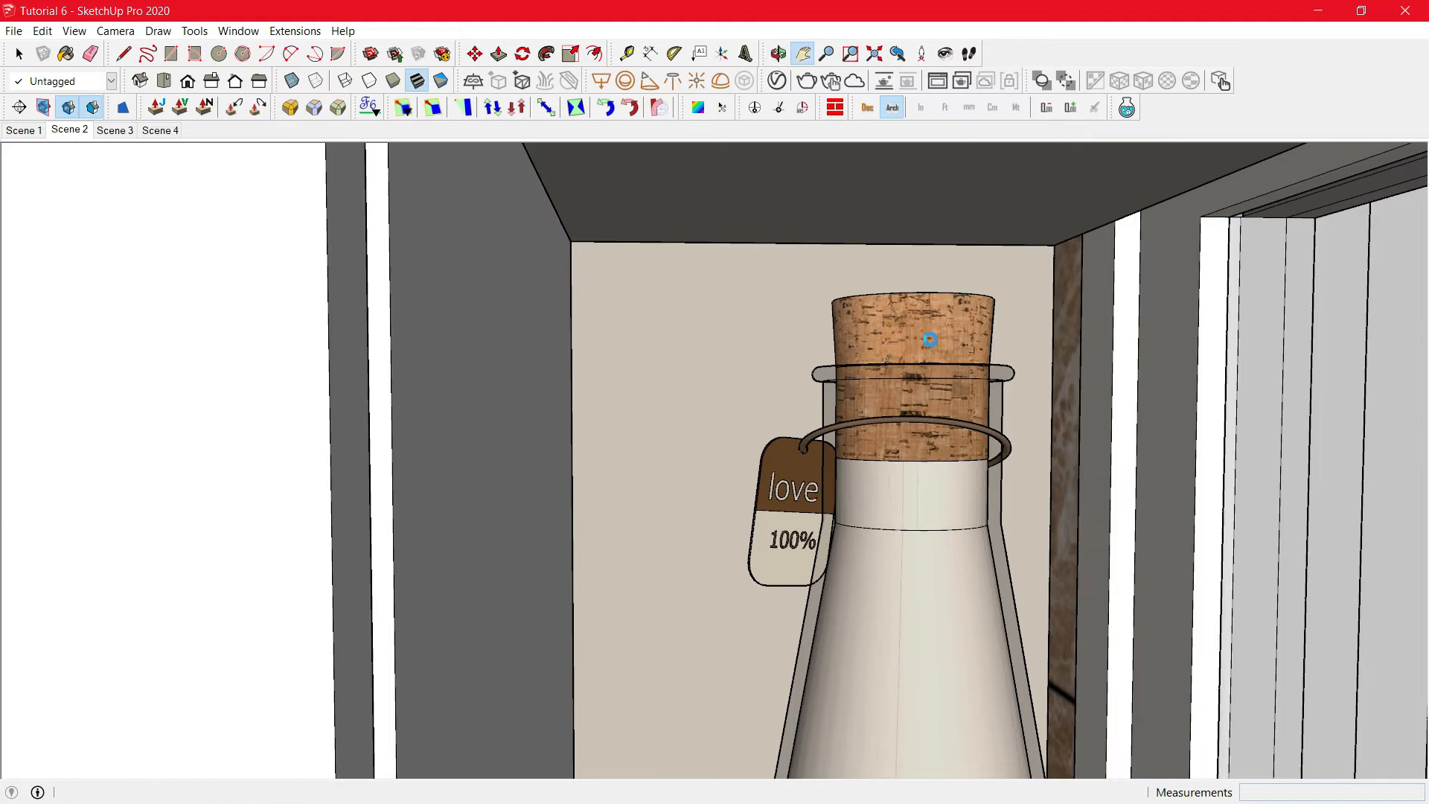
pyautogui.press('b')
pyautogui.press('alt')
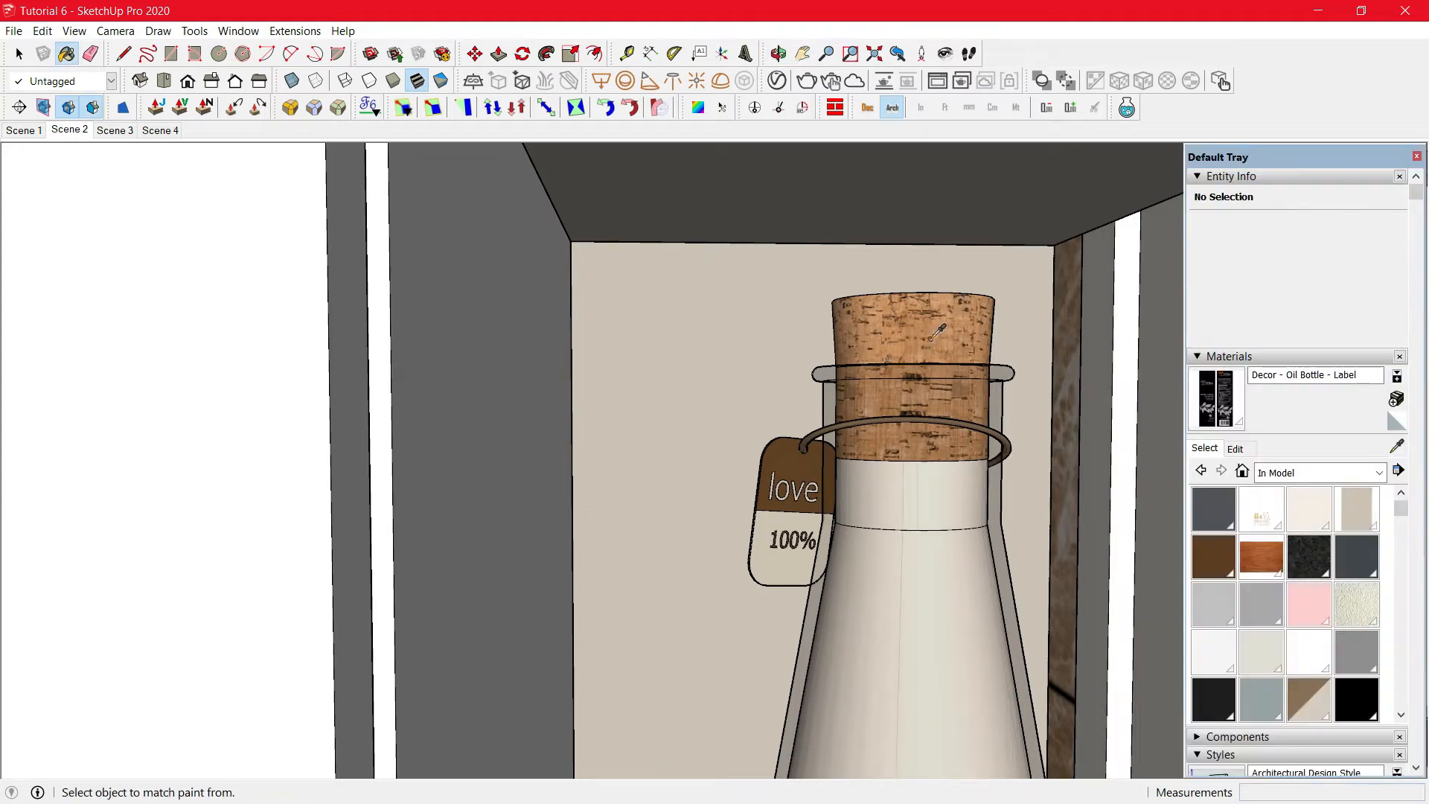
pyautogui.keyDown('alt'); pyautogui.click(936, 320); pyautogui.keyUp('alt')
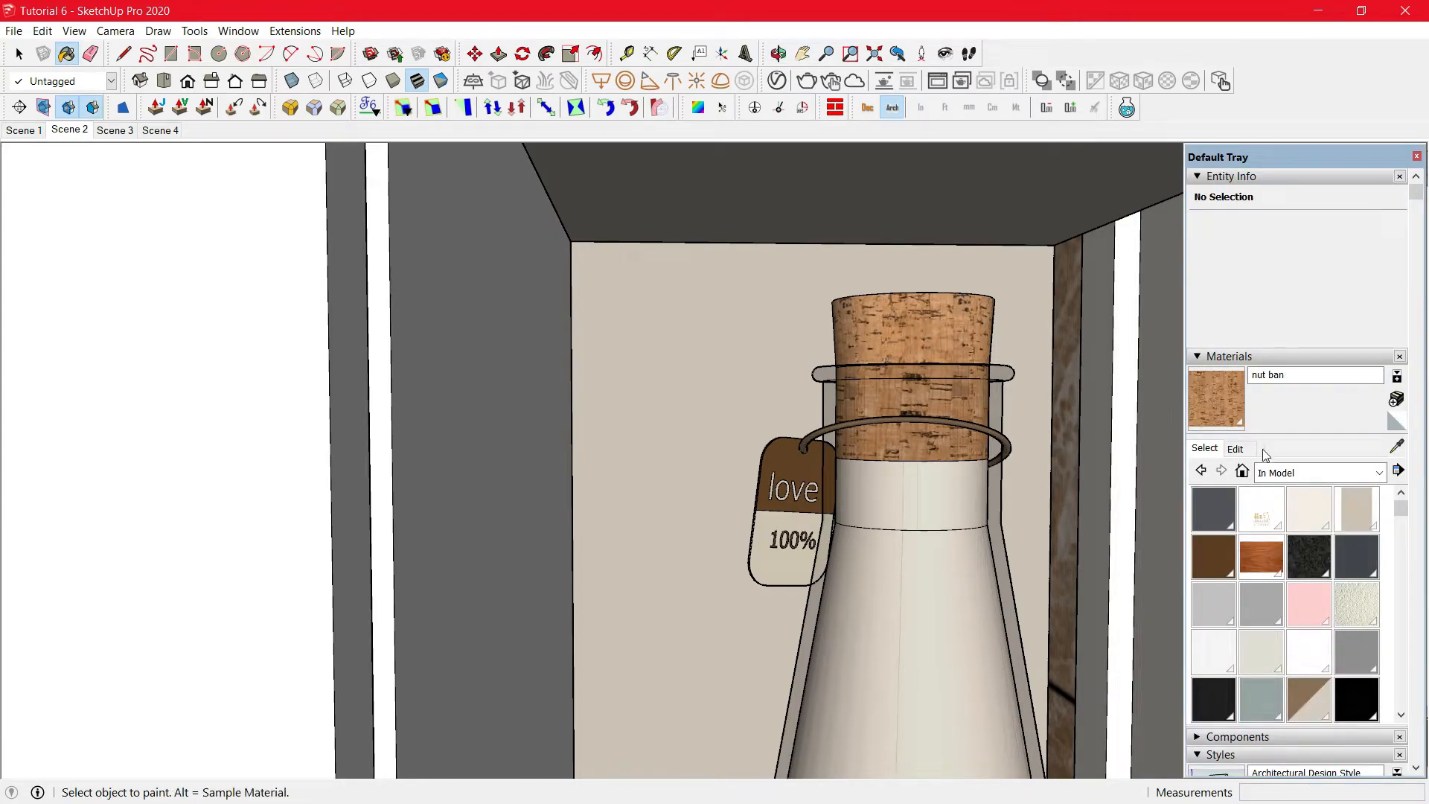
# Find the cork material nut ban among the materials used in the model and start exporting its texture image.
pyautogui.click(1367, 473)
pyautogui.click(1311, 494)
pyautogui.scroll(-5, 1260, 575)
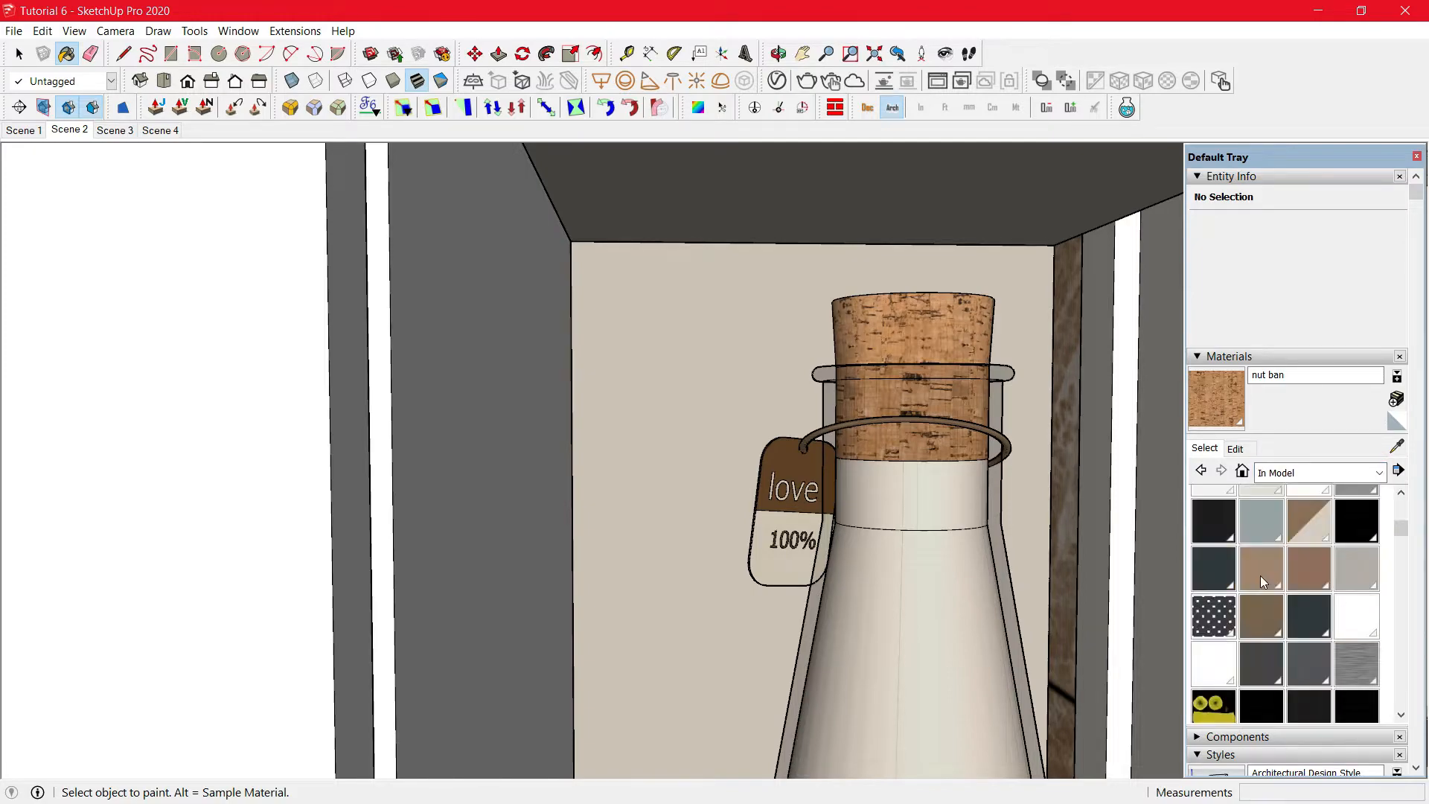
pyautogui.scroll(-6, 1260, 574)
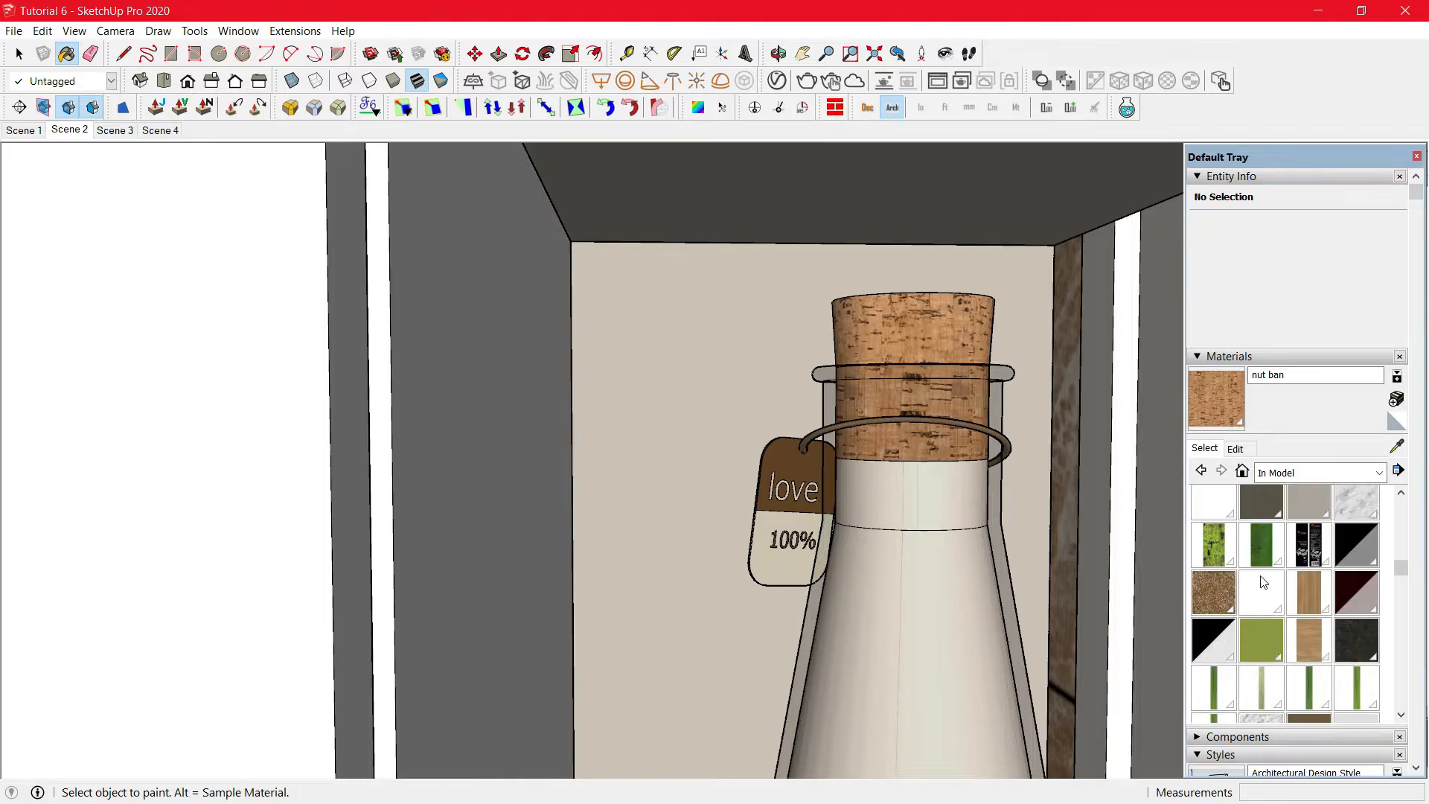
pyautogui.scroll(-6, 1261, 582)
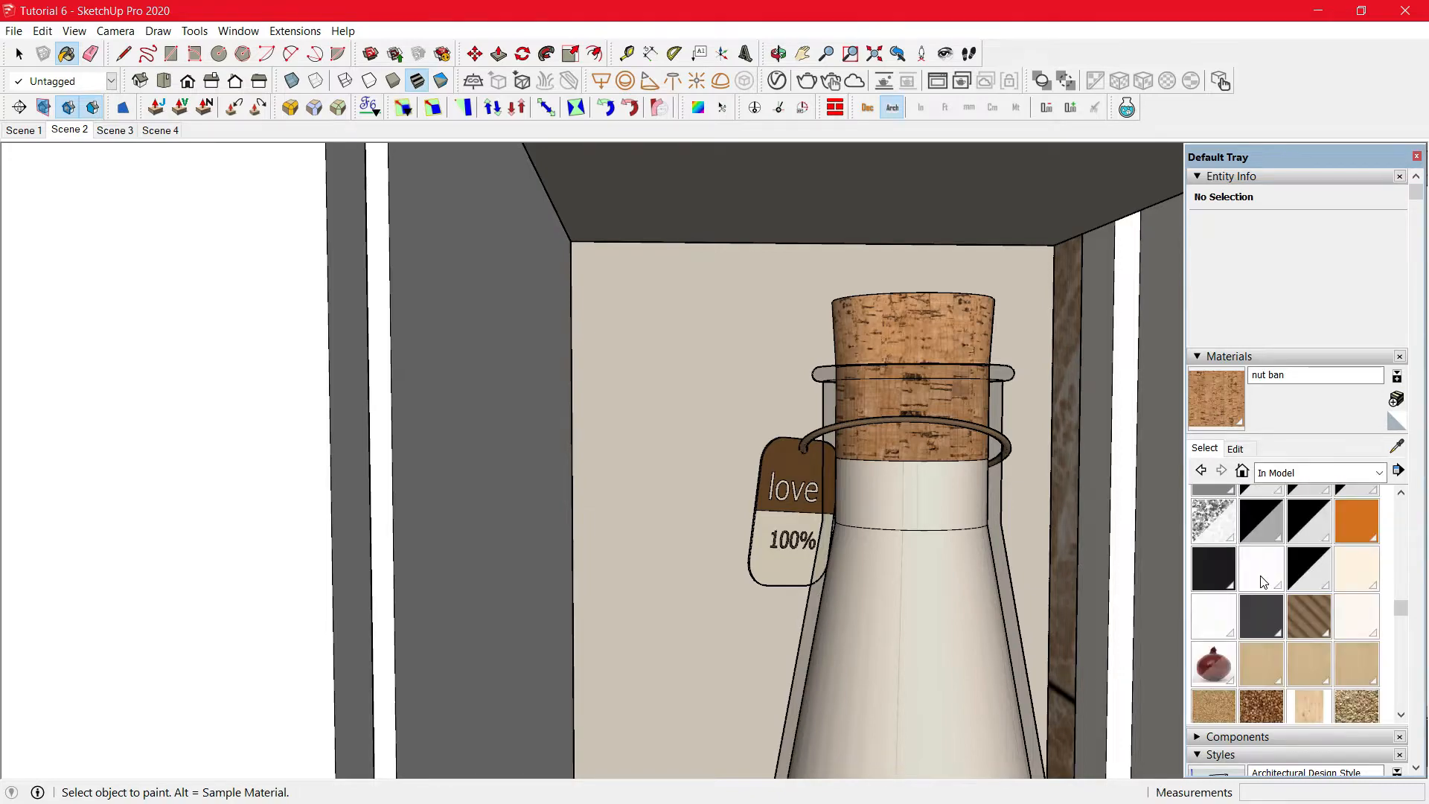
pyautogui.scroll(-2, 1260, 581)
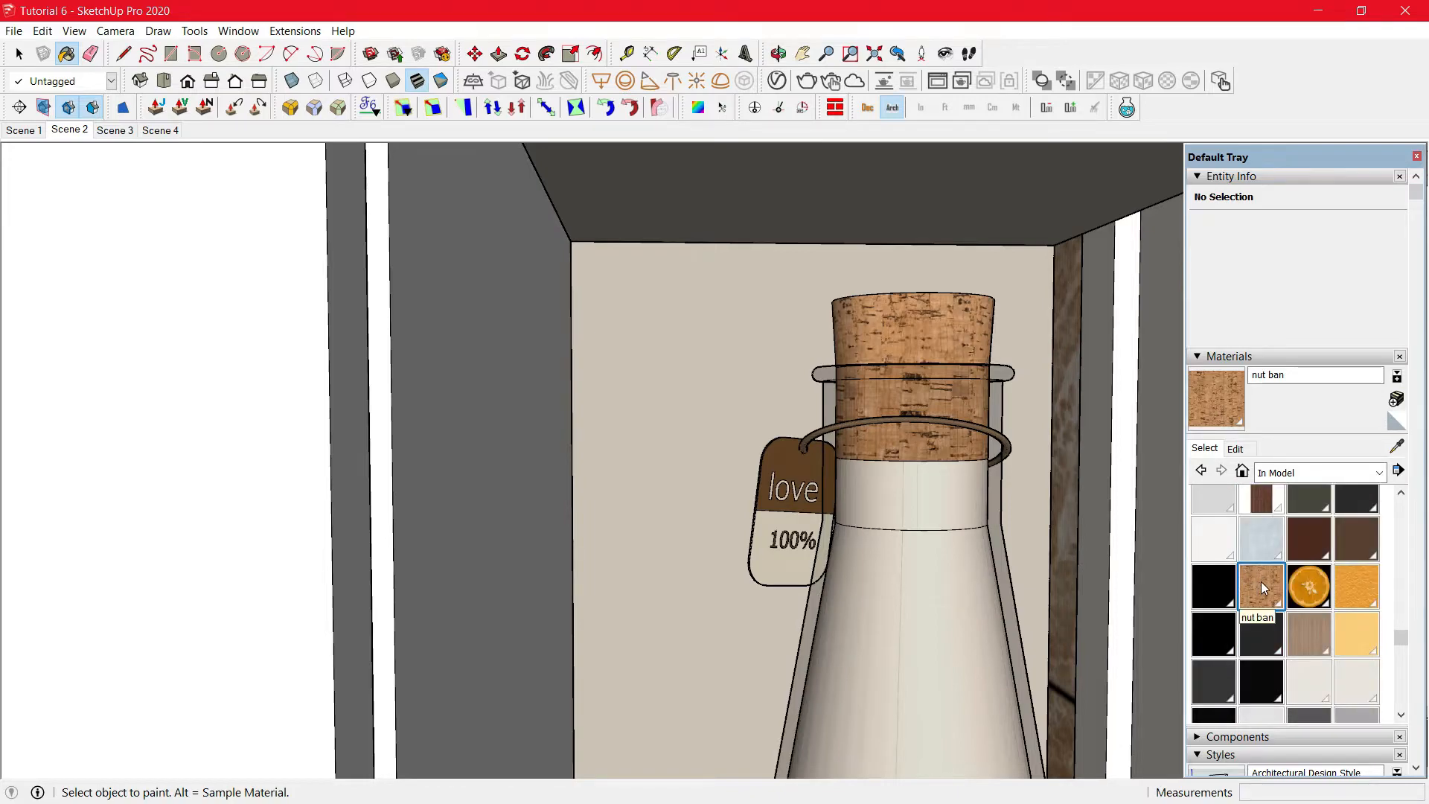
pyautogui.rightClick(1260, 587)
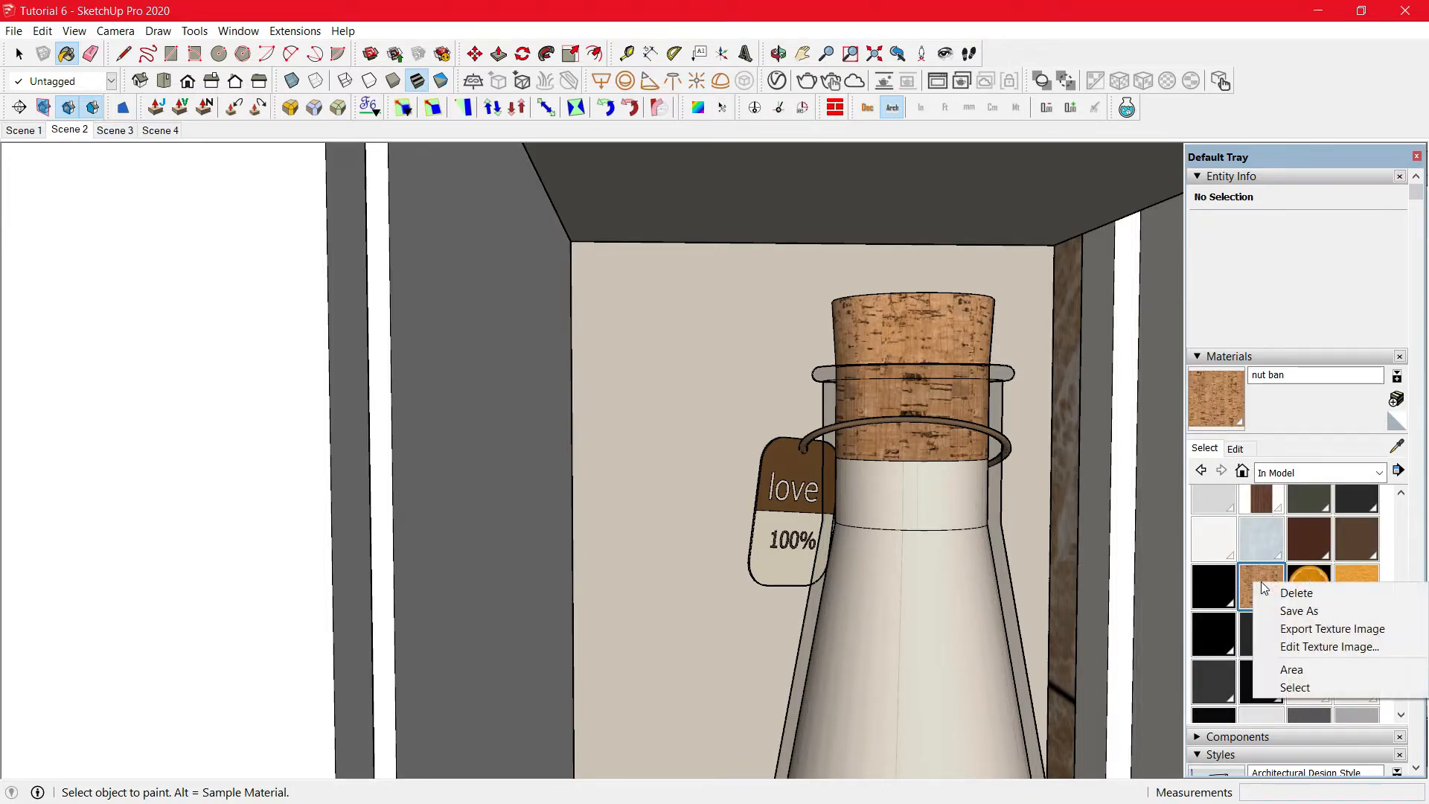
pyautogui.click(1326, 630)
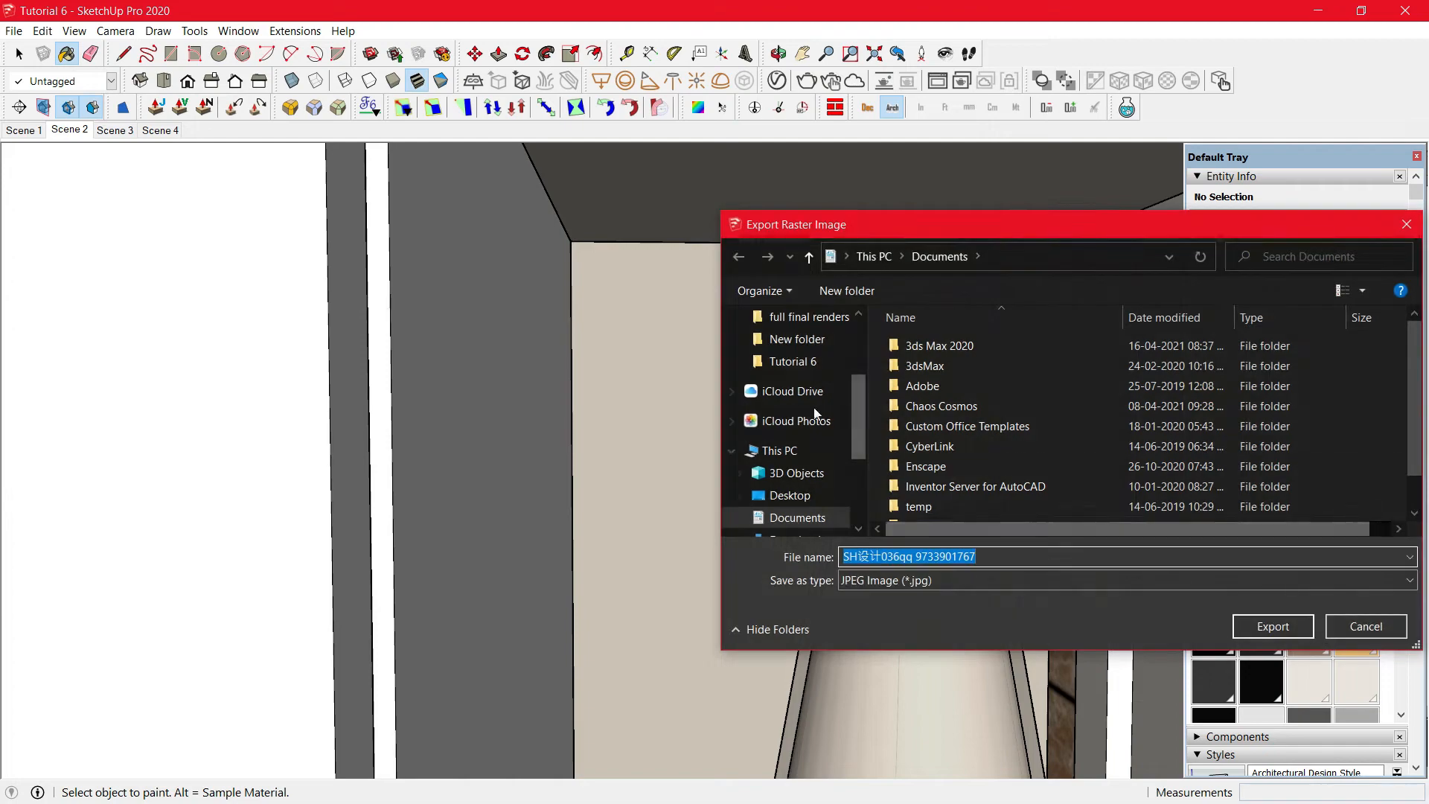
# Export the cork texture as a JPEG into the Materials folder inside Tutorial 6 on the Desktop.
pyautogui.click(811, 499)
pyautogui.click(979, 488)
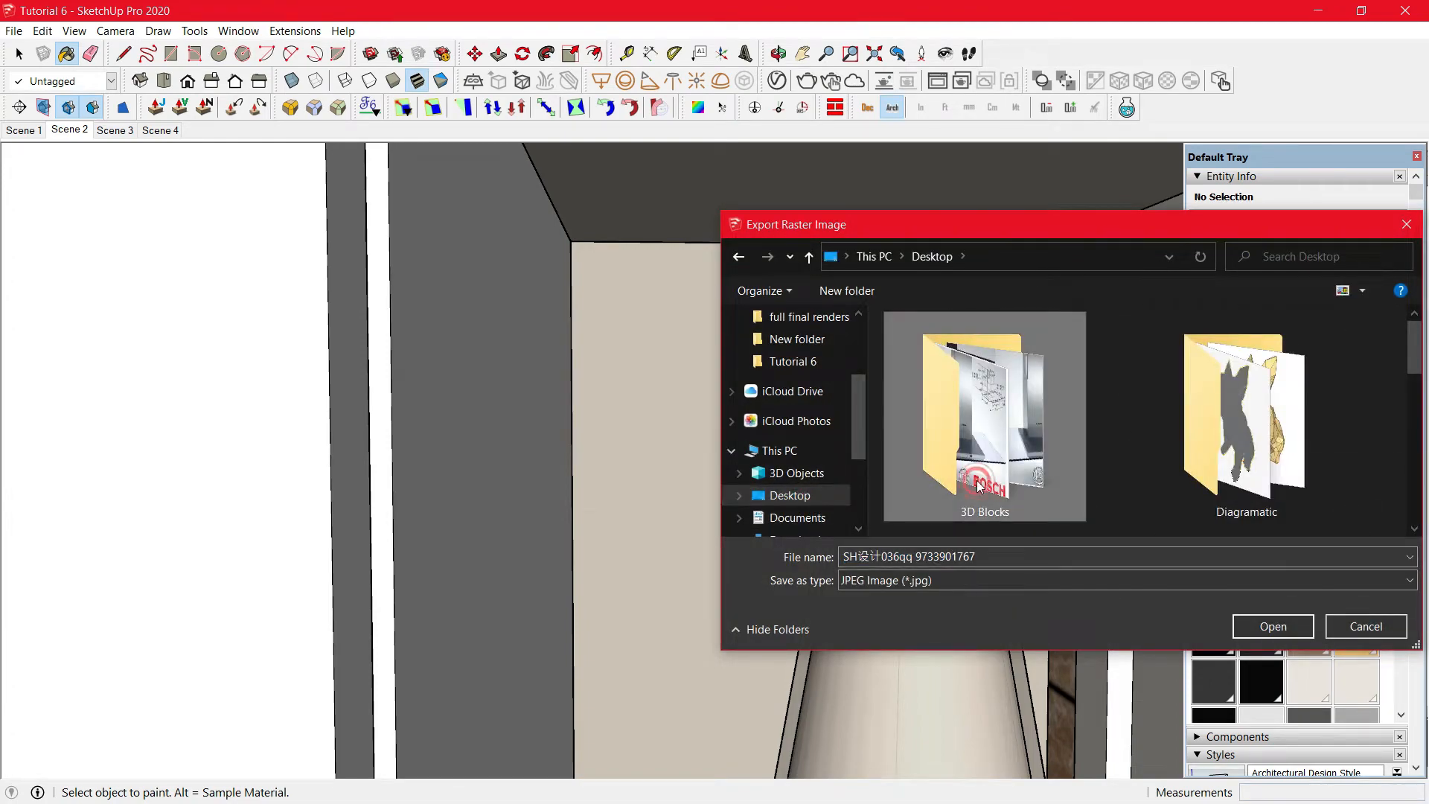
pyautogui.scroll(-2, 979, 488)
pyautogui.scroll(-1, 1222, 503)
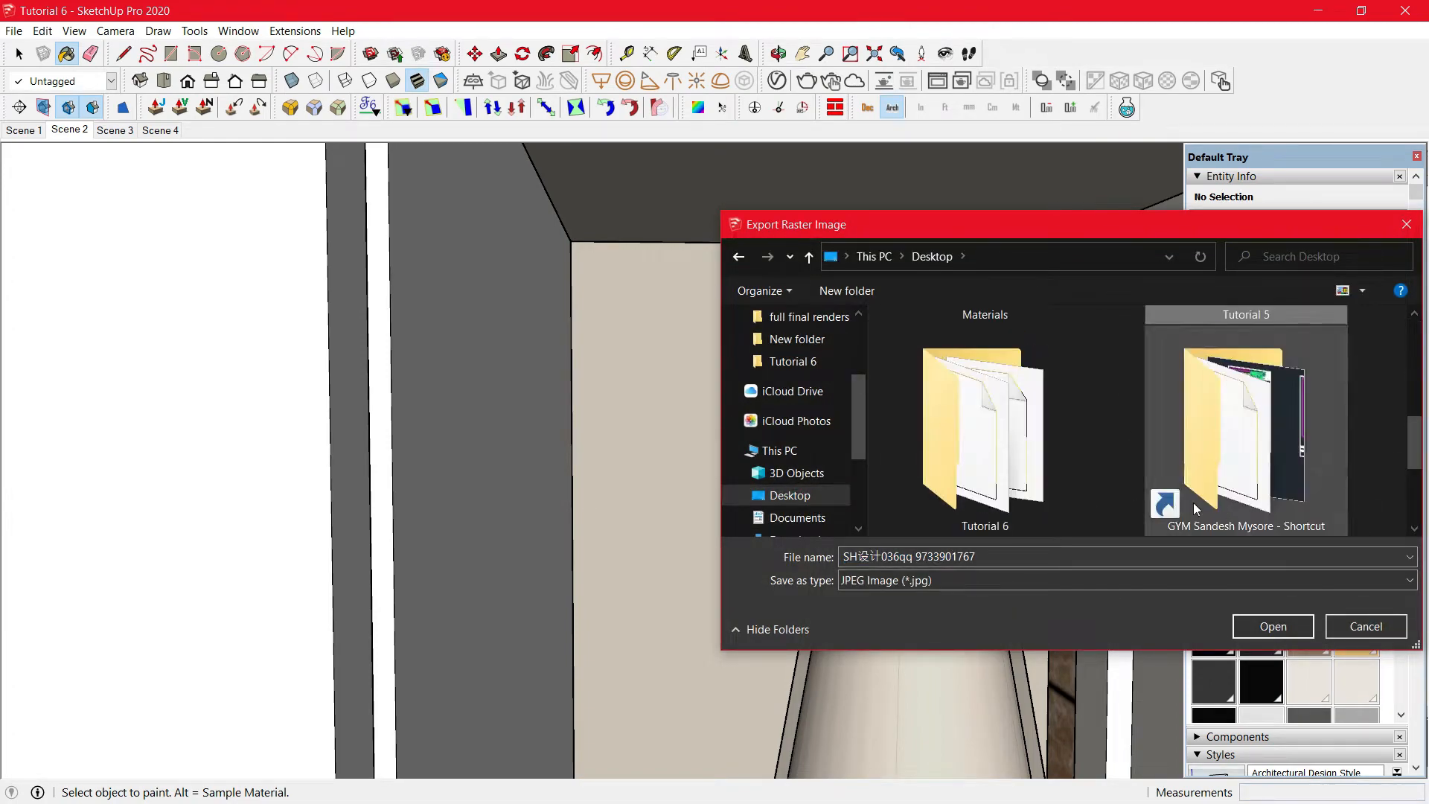
pyautogui.doubleClick(1042, 474)
pyautogui.doubleClick(950, 397)
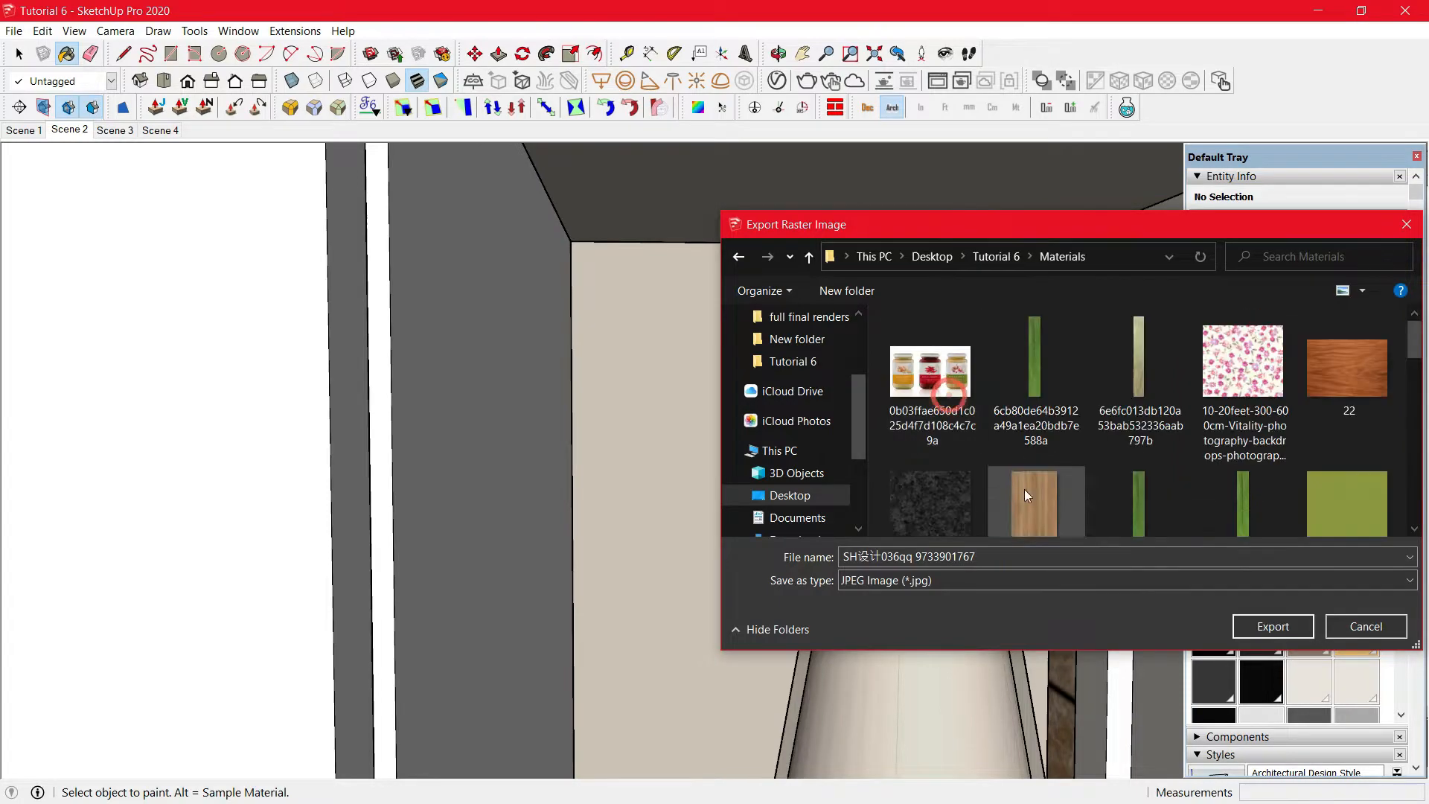
pyautogui.click(1271, 627)
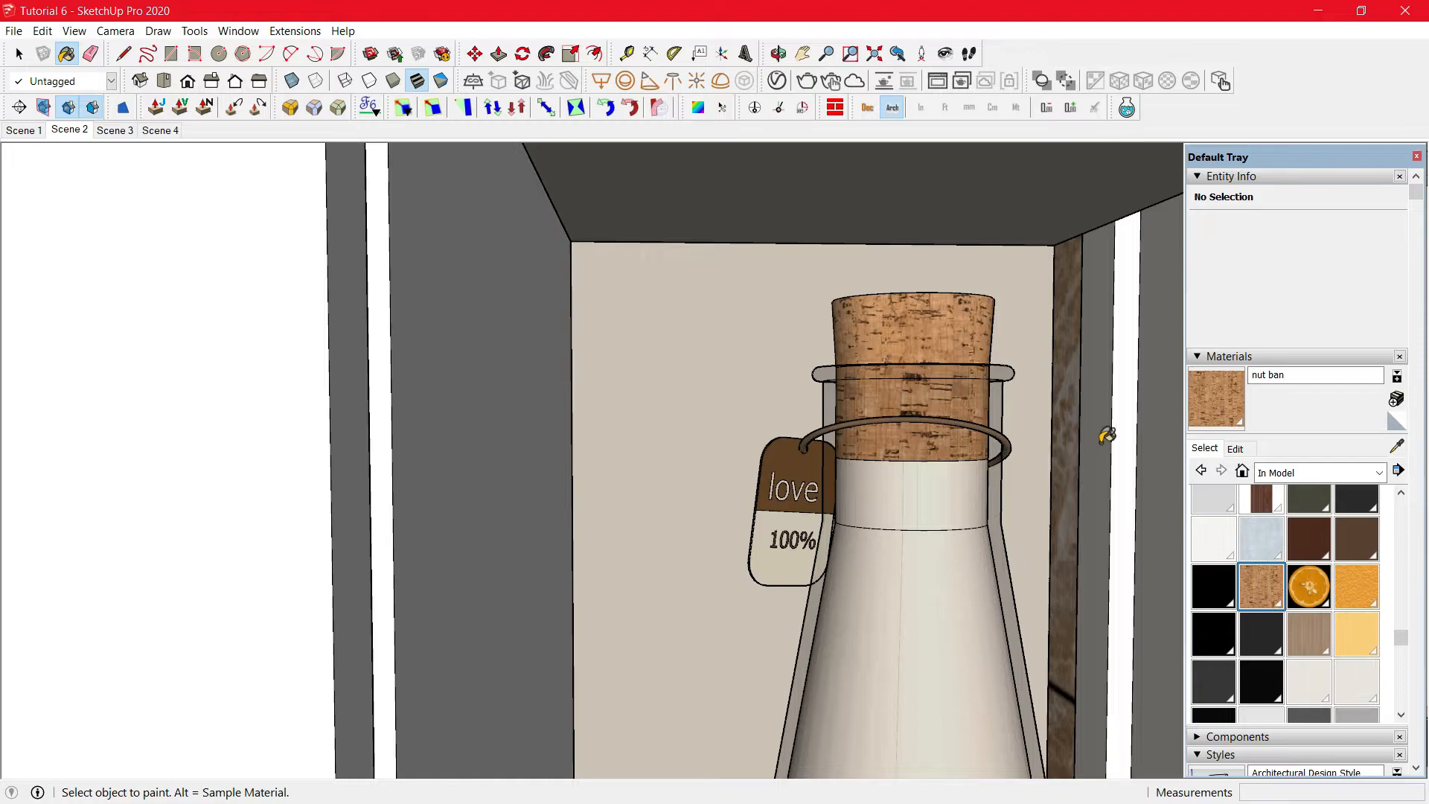
# Open the V-Ray Asset Editor and assign the exported cork image from the Materials folder as nut ban's diffuse bitmap.
pyautogui.click(775, 81)
pyautogui.moveTo(930, 176); pyautogui.dragTo(477, 111)
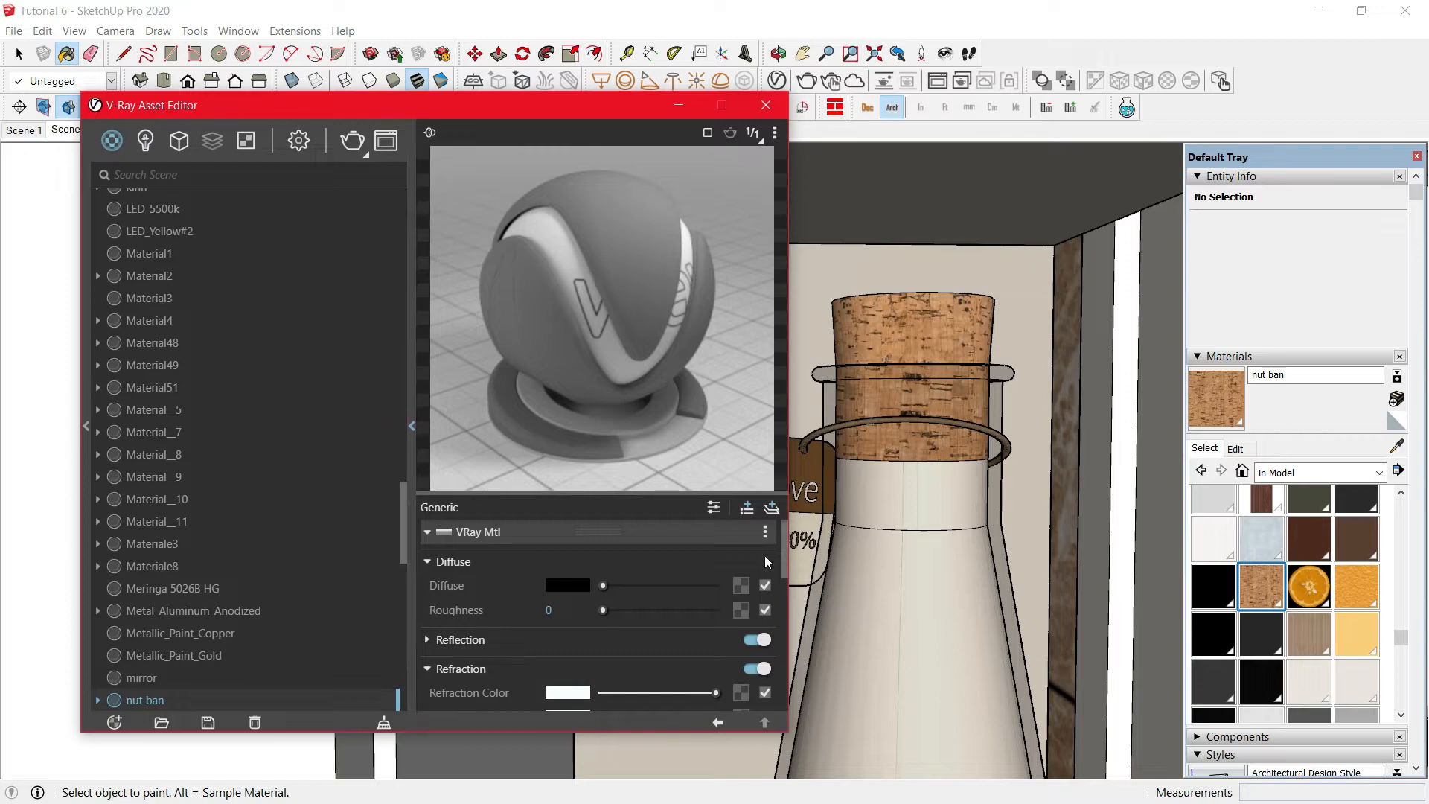
pyautogui.click(740, 587)
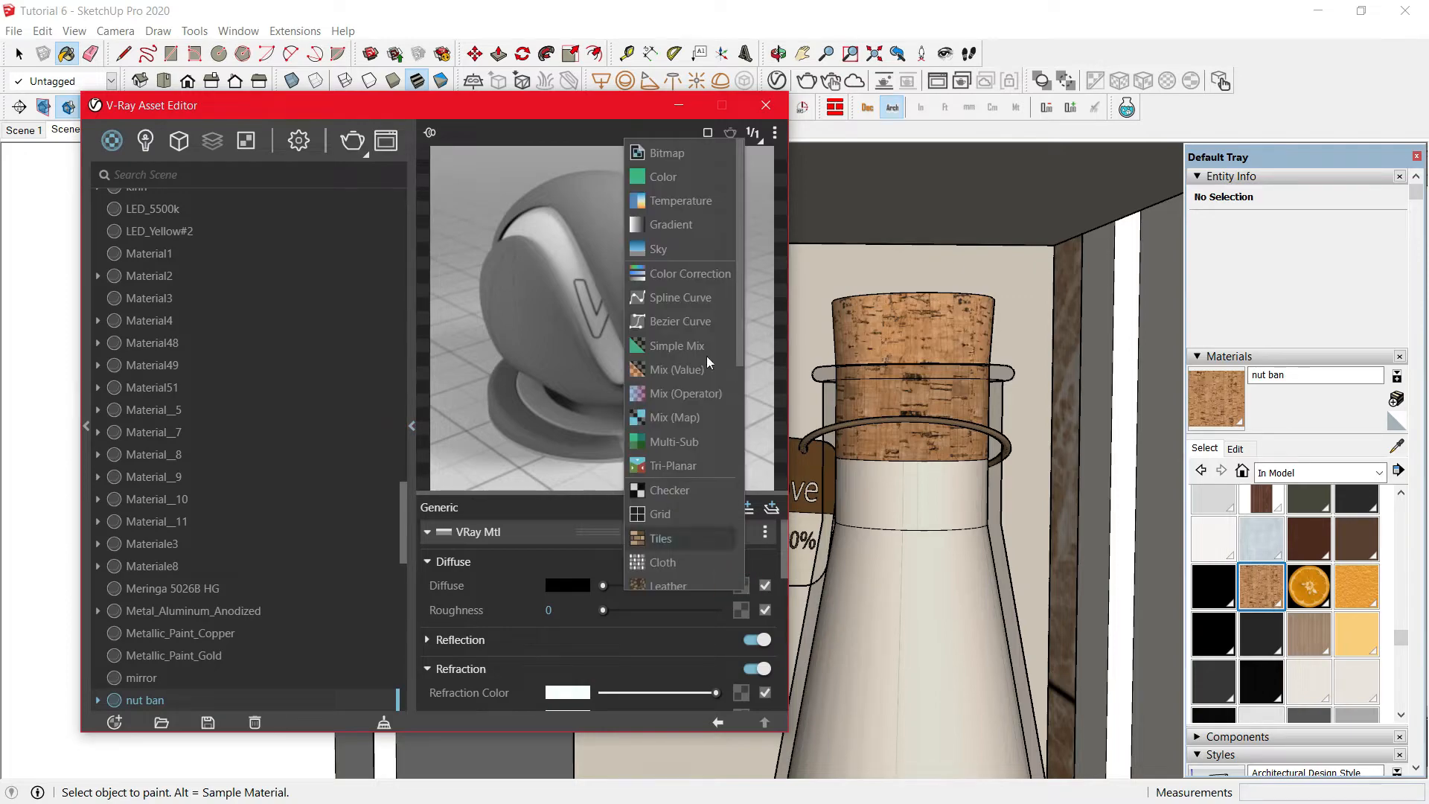
pyautogui.click(656, 151)
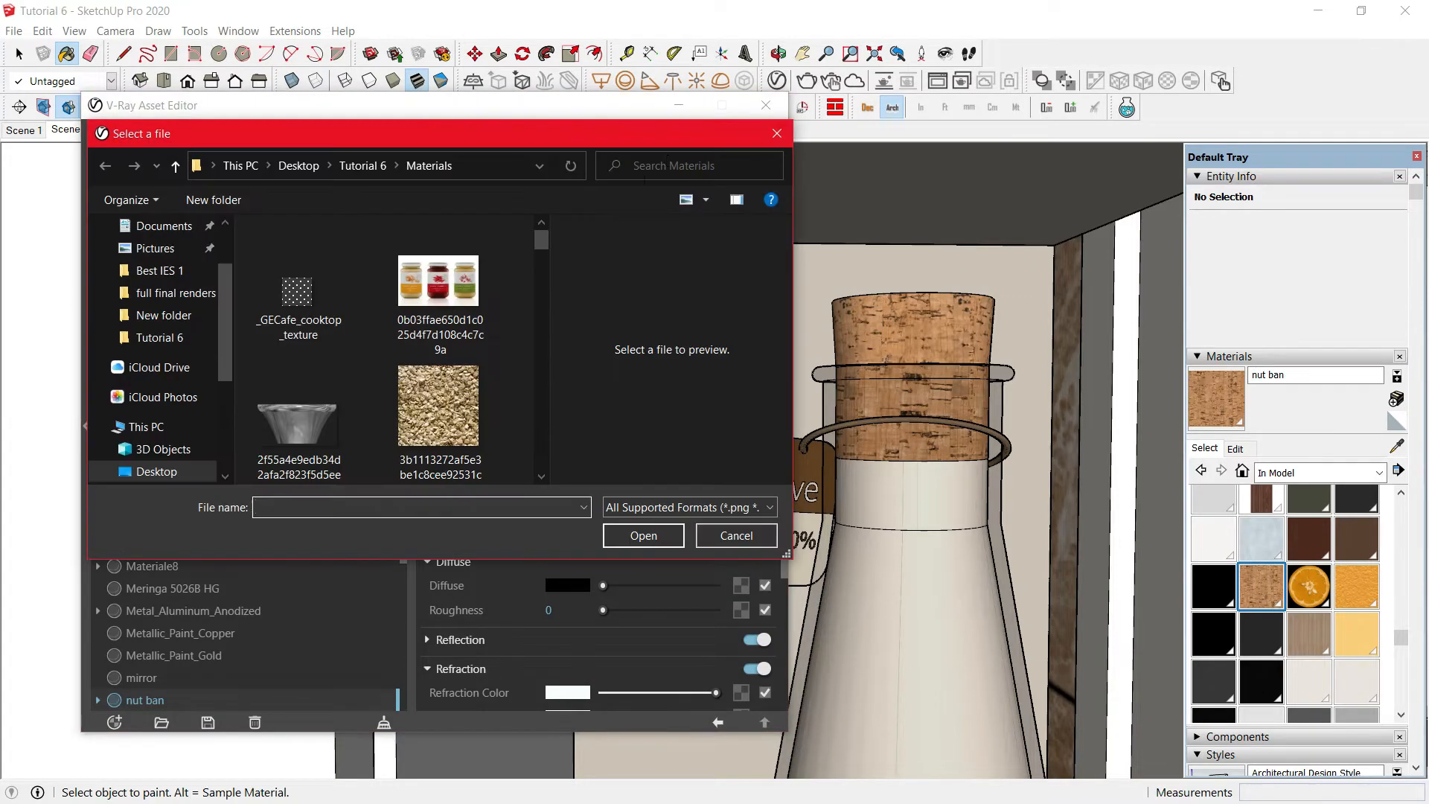
pyautogui.moveTo(538, 241); pyautogui.dragTo(538, 422)
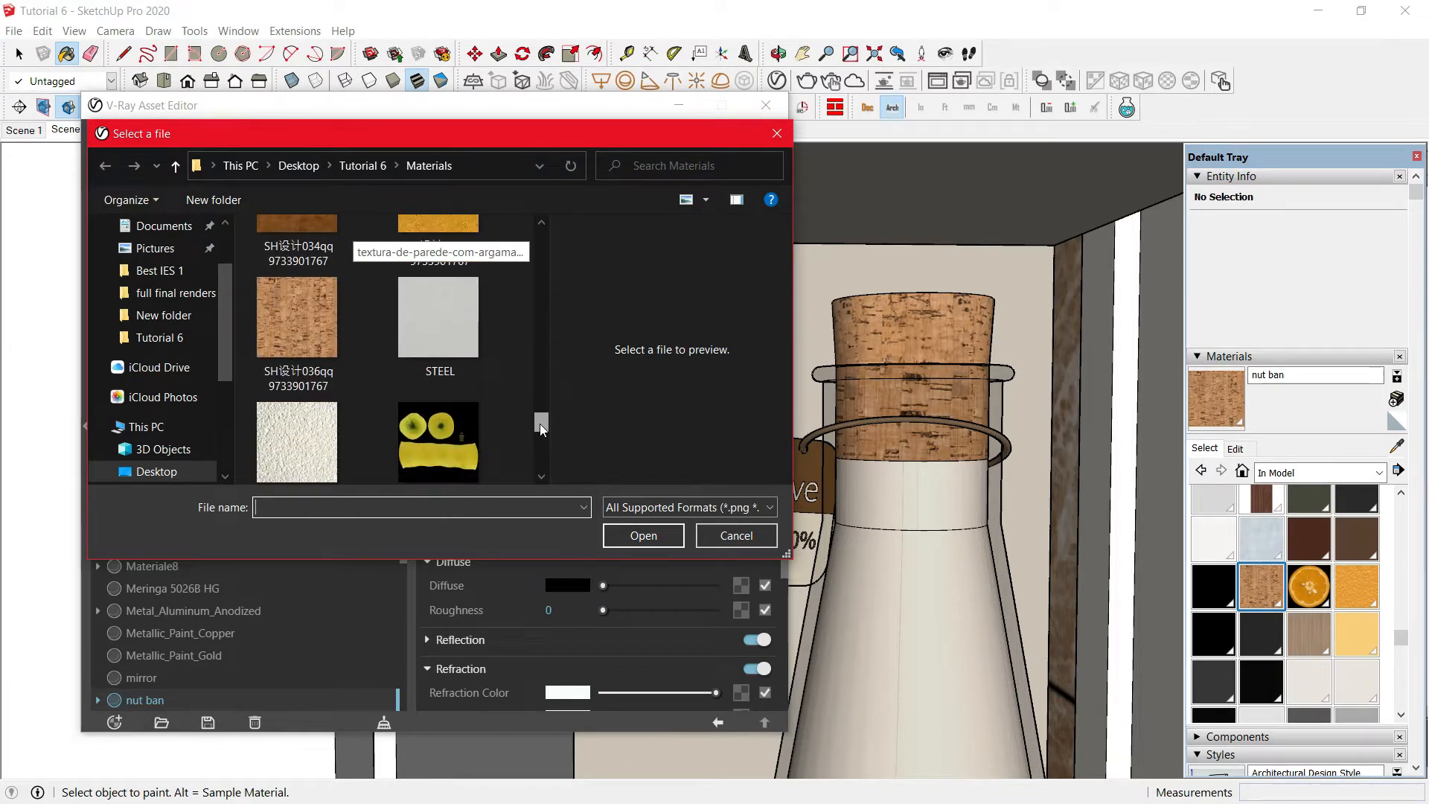
pyautogui.click(306, 337)
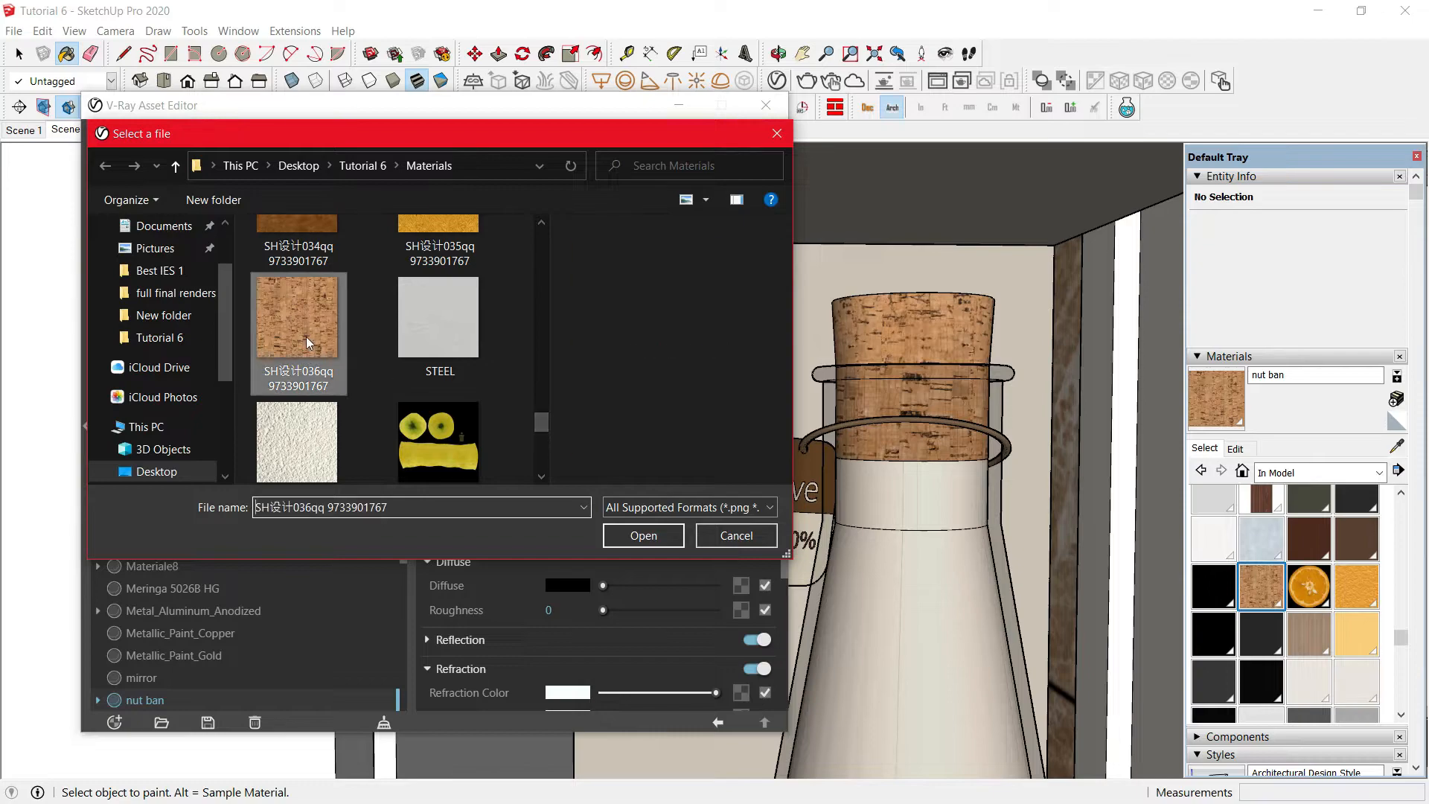
pyautogui.click(661, 534)
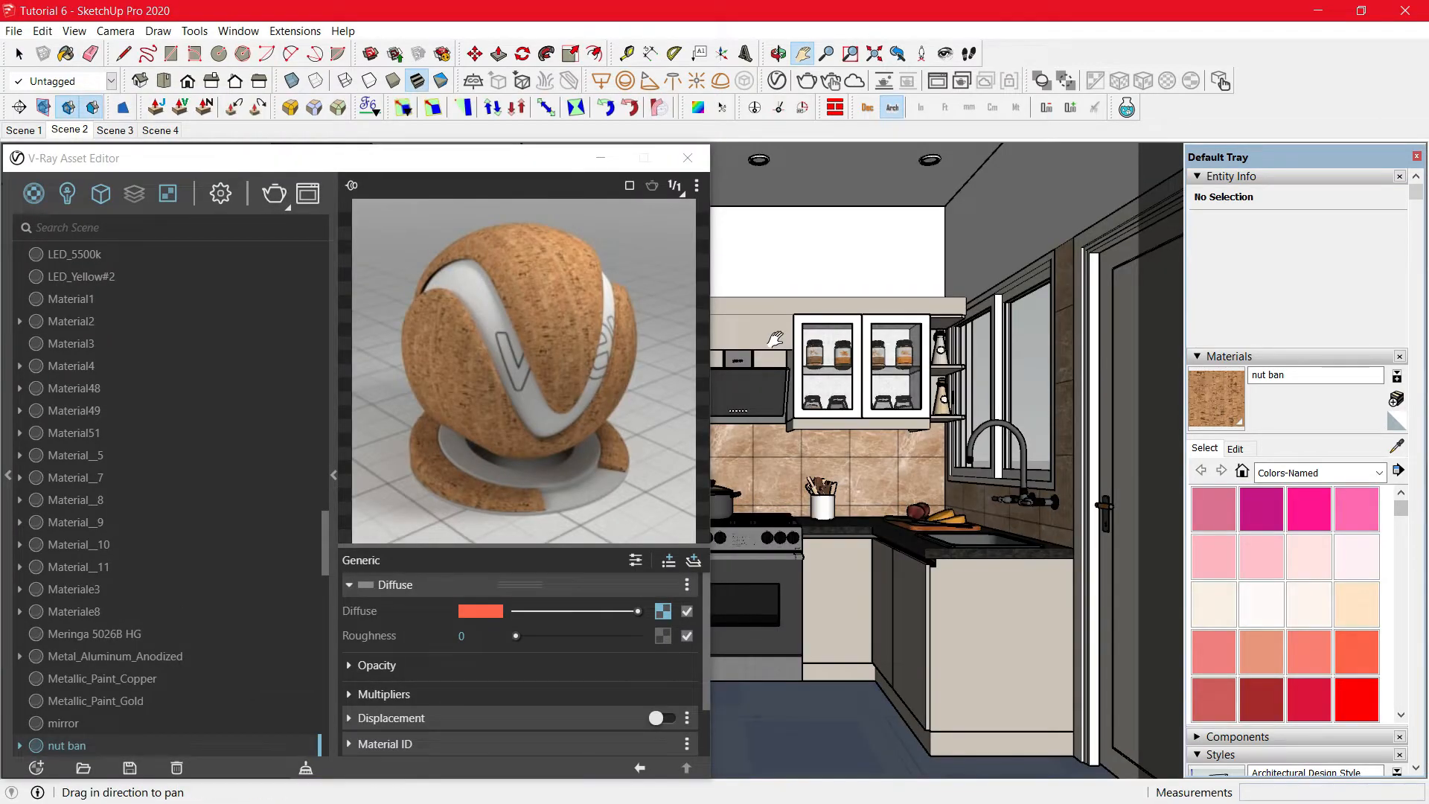
# Sample the light base cabinet's material and set its reflection glossiness to 0.8.
pyautogui.press('b')
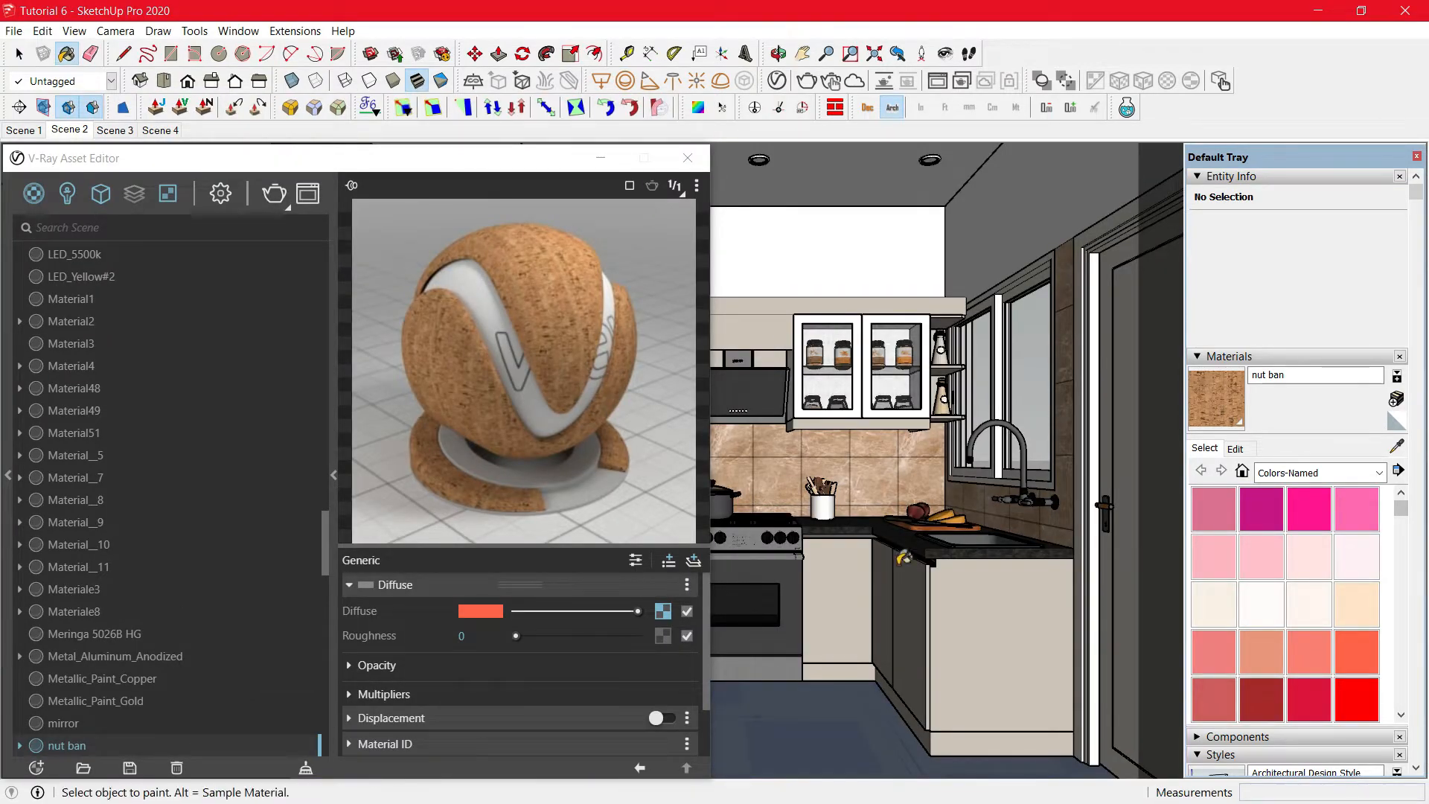
pyautogui.keyDown('alt'); pyautogui.click(975, 600); pyautogui.keyUp('alt')
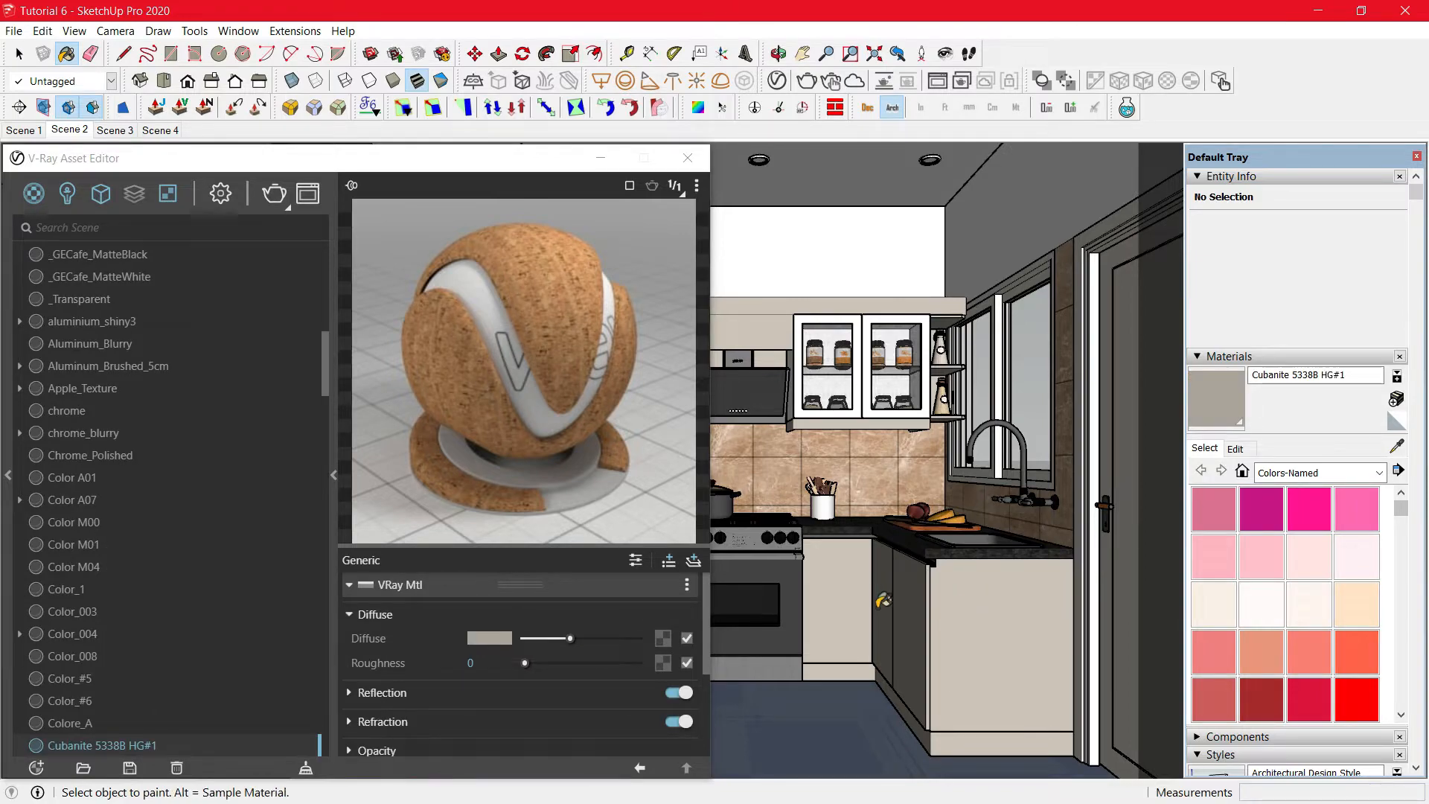
pyautogui.click(417, 690)
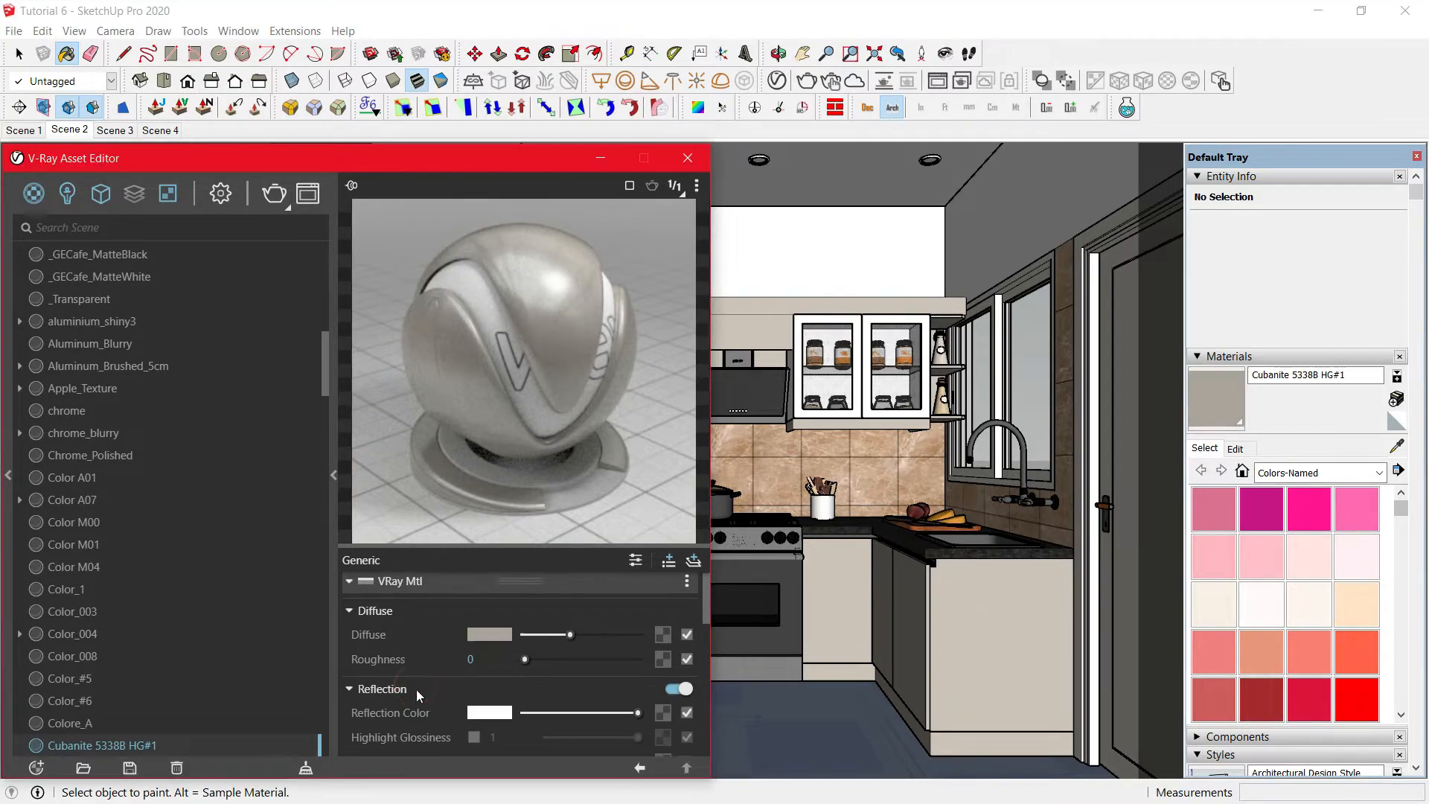
pyautogui.scroll(-2, 434, 680)
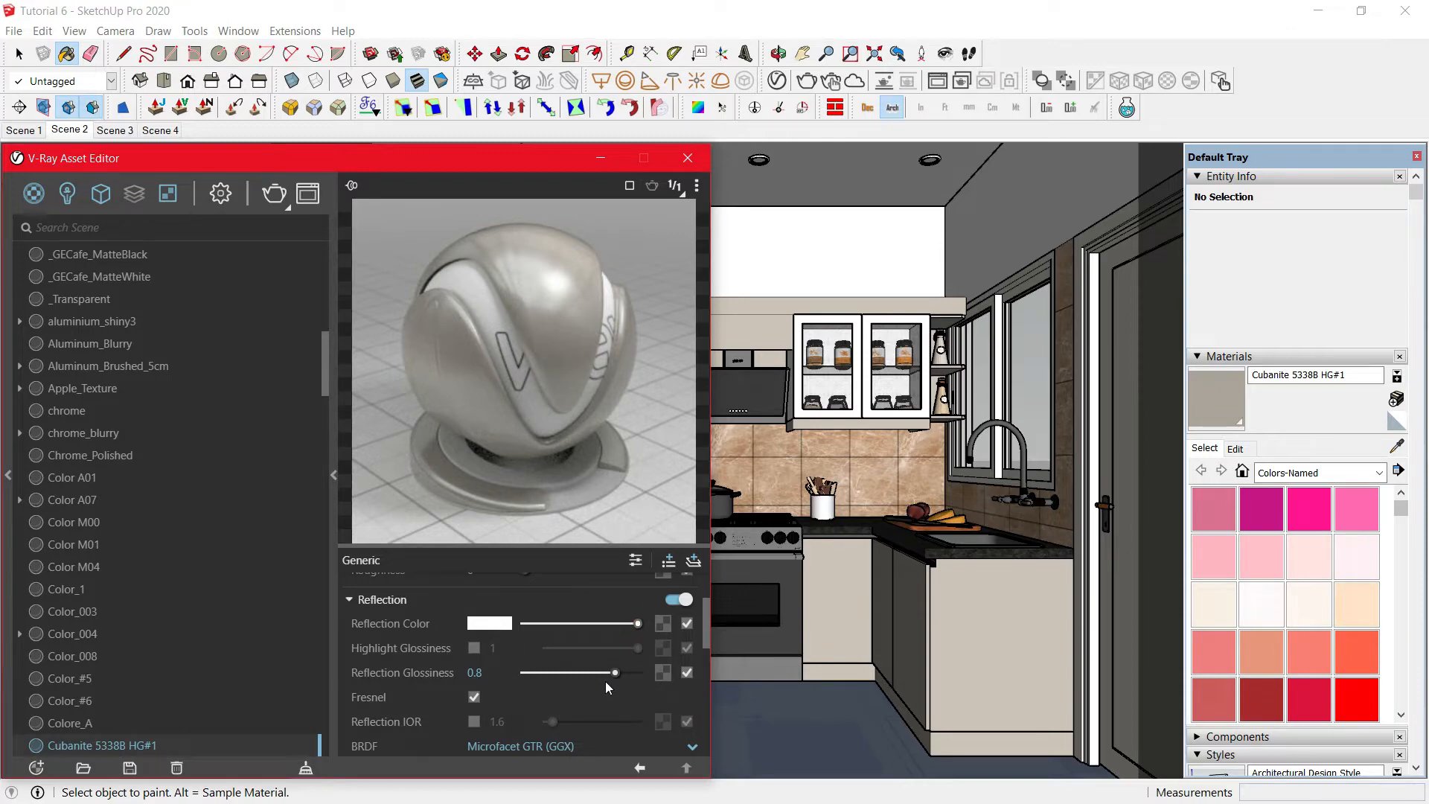
pyautogui.moveTo(616, 673); pyautogui.dragTo(615, 673)
# Sample the materials of the faucet spout, the sink and the faucet's wall fitting to examine their V-Ray previews.
pyautogui.scroll(3, 982, 454)
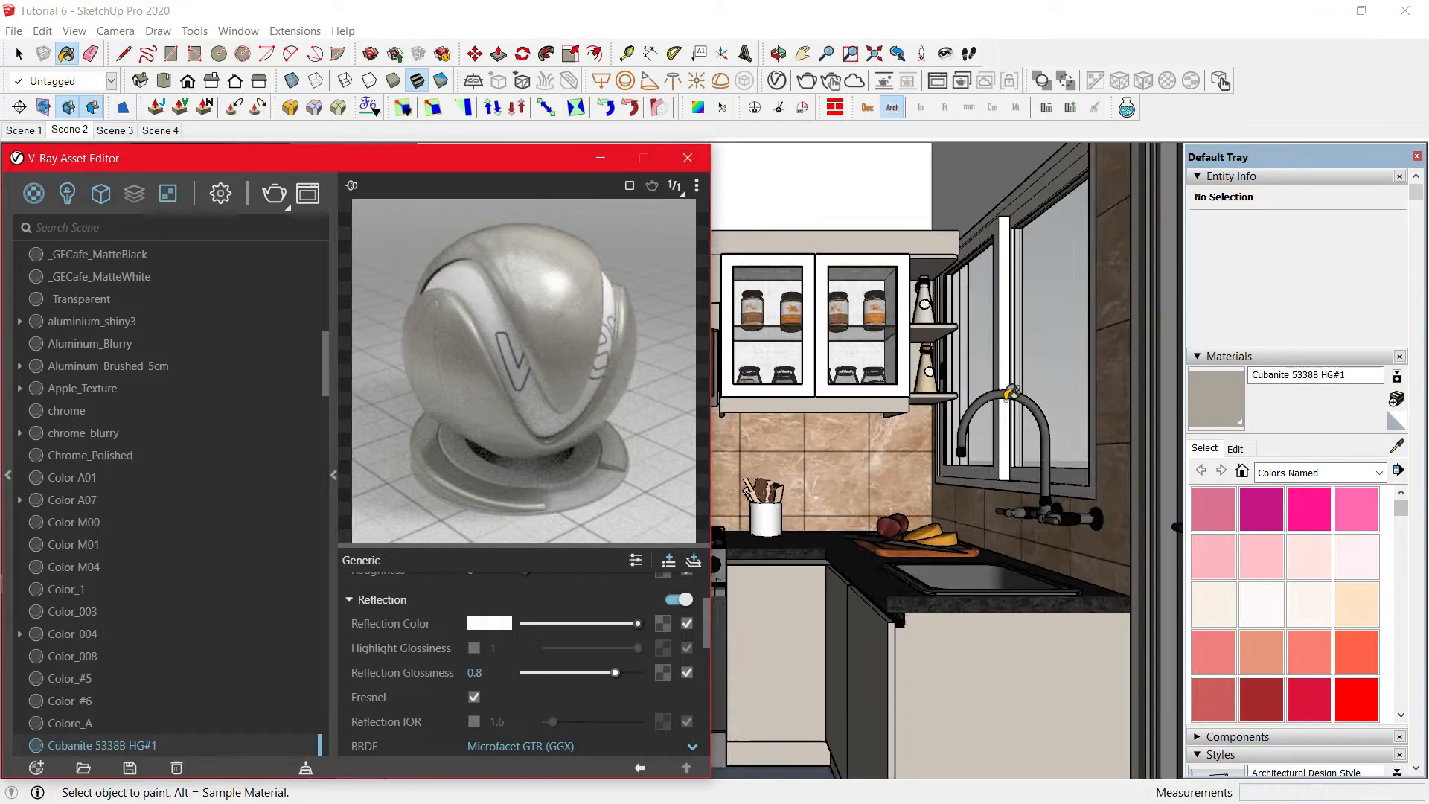
pyautogui.scroll(3, 1006, 386)
pyautogui.press('alt')
pyautogui.keyDown('alt'); pyautogui.click(1001, 381); pyautogui.keyUp('alt')
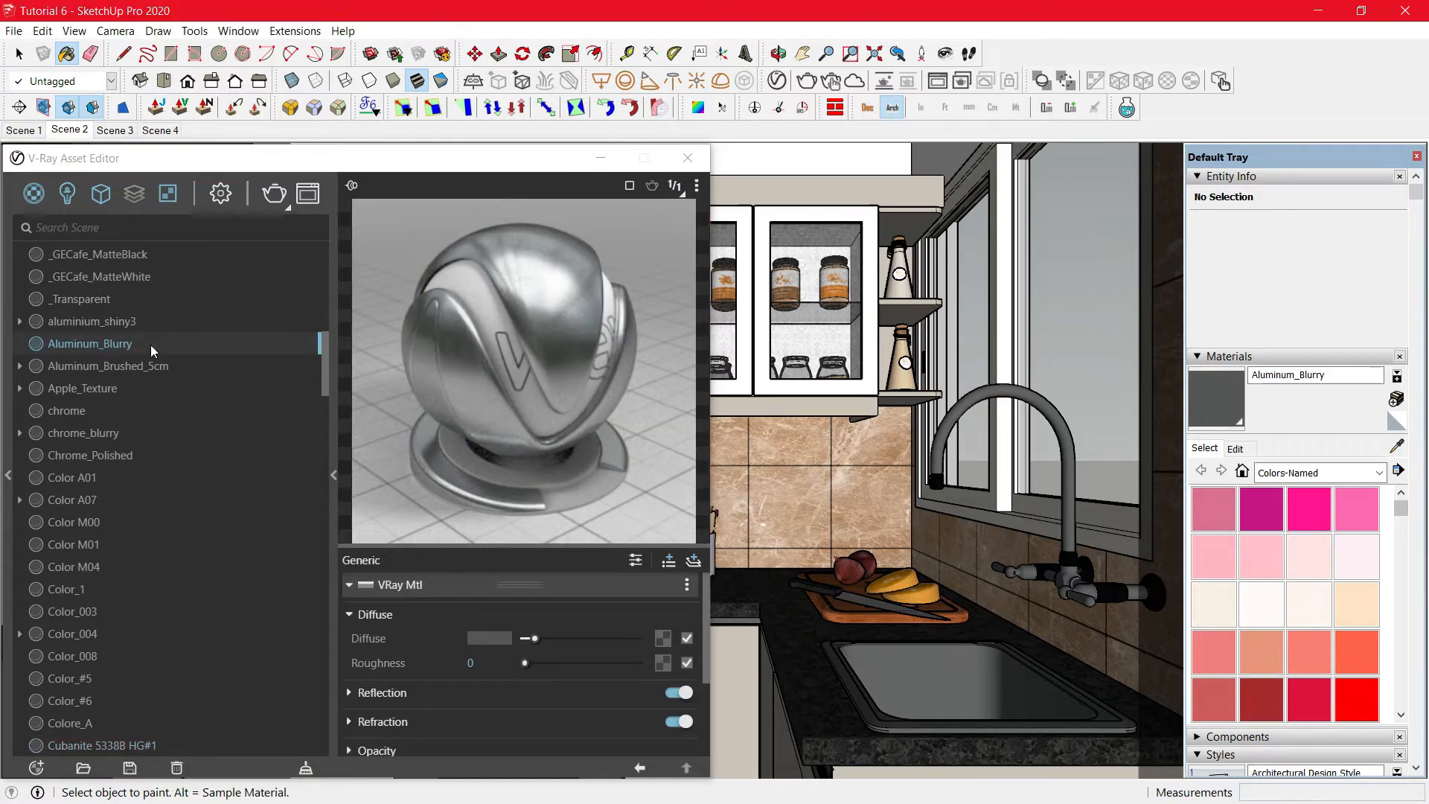
pyautogui.moveTo(947, 562); pyautogui.dragTo(1059, 696, button='middle')
pyautogui.press('alt')
pyautogui.keyDown('alt'); pyautogui.click(1013, 665); pyautogui.keyUp('alt')
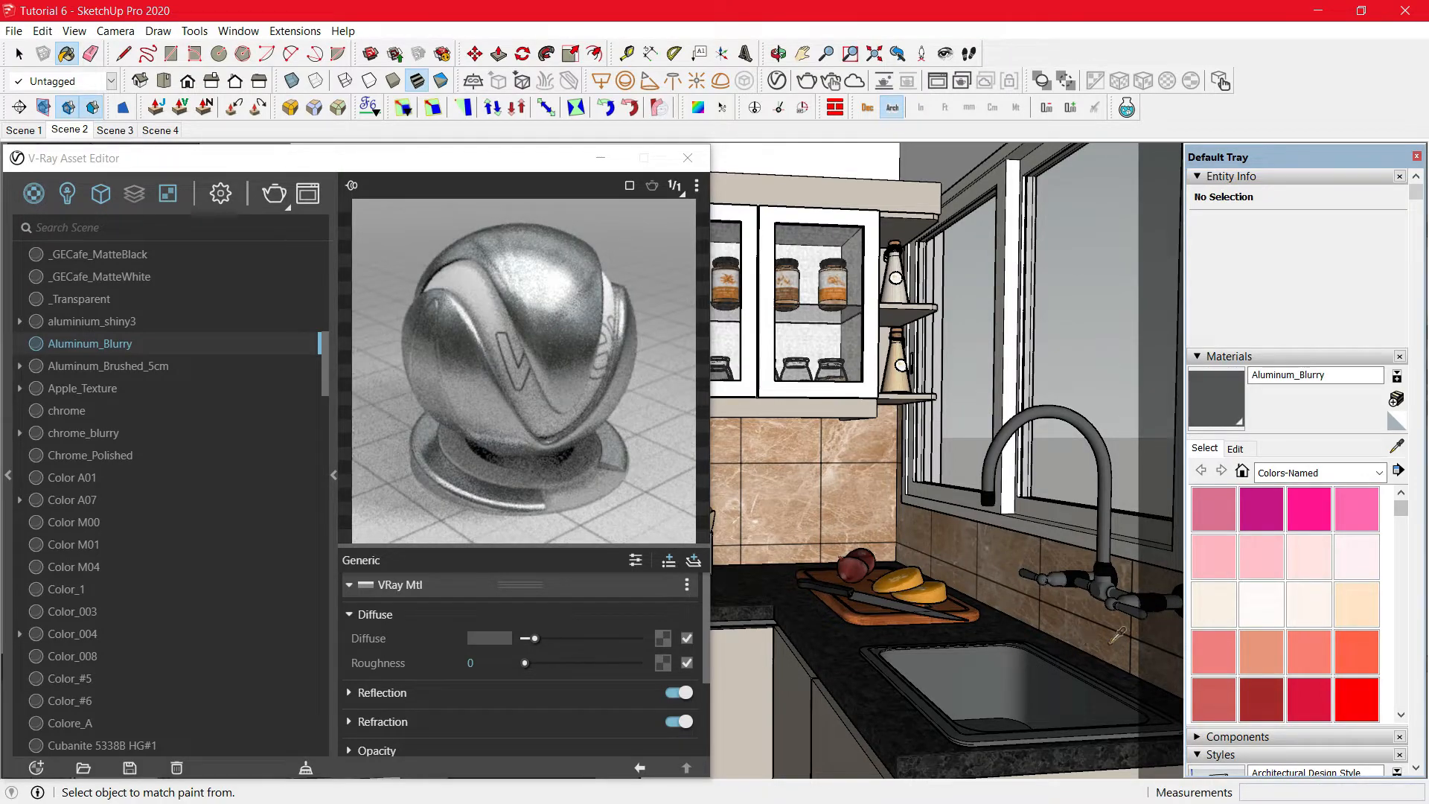
pyautogui.click(1159, 603)
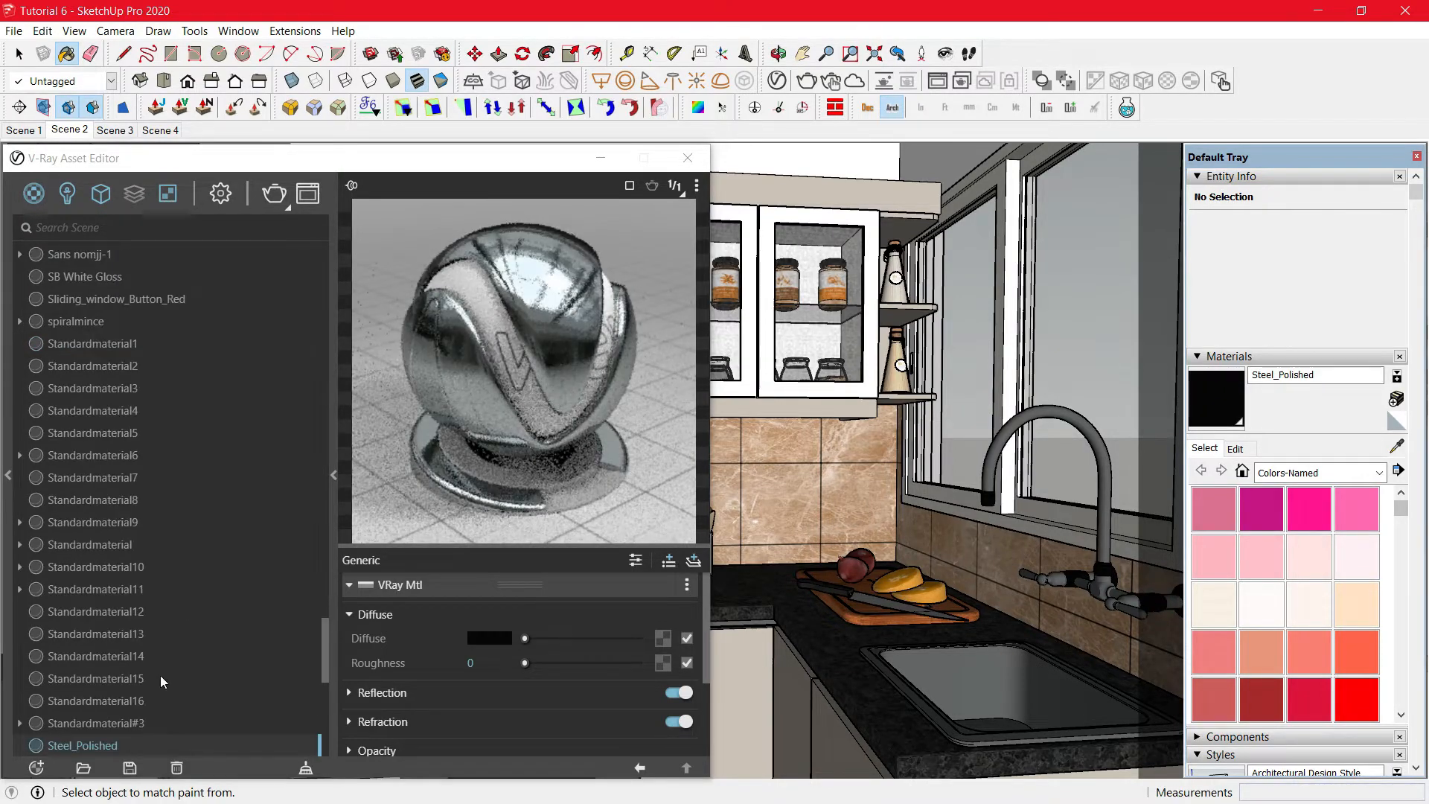
# Sample the material of the knife's handle on the cutting board.
pyautogui.moveTo(870, 560); pyautogui.dragTo(898, 606, button='middle')
pyautogui.scroll(2, 898, 607)
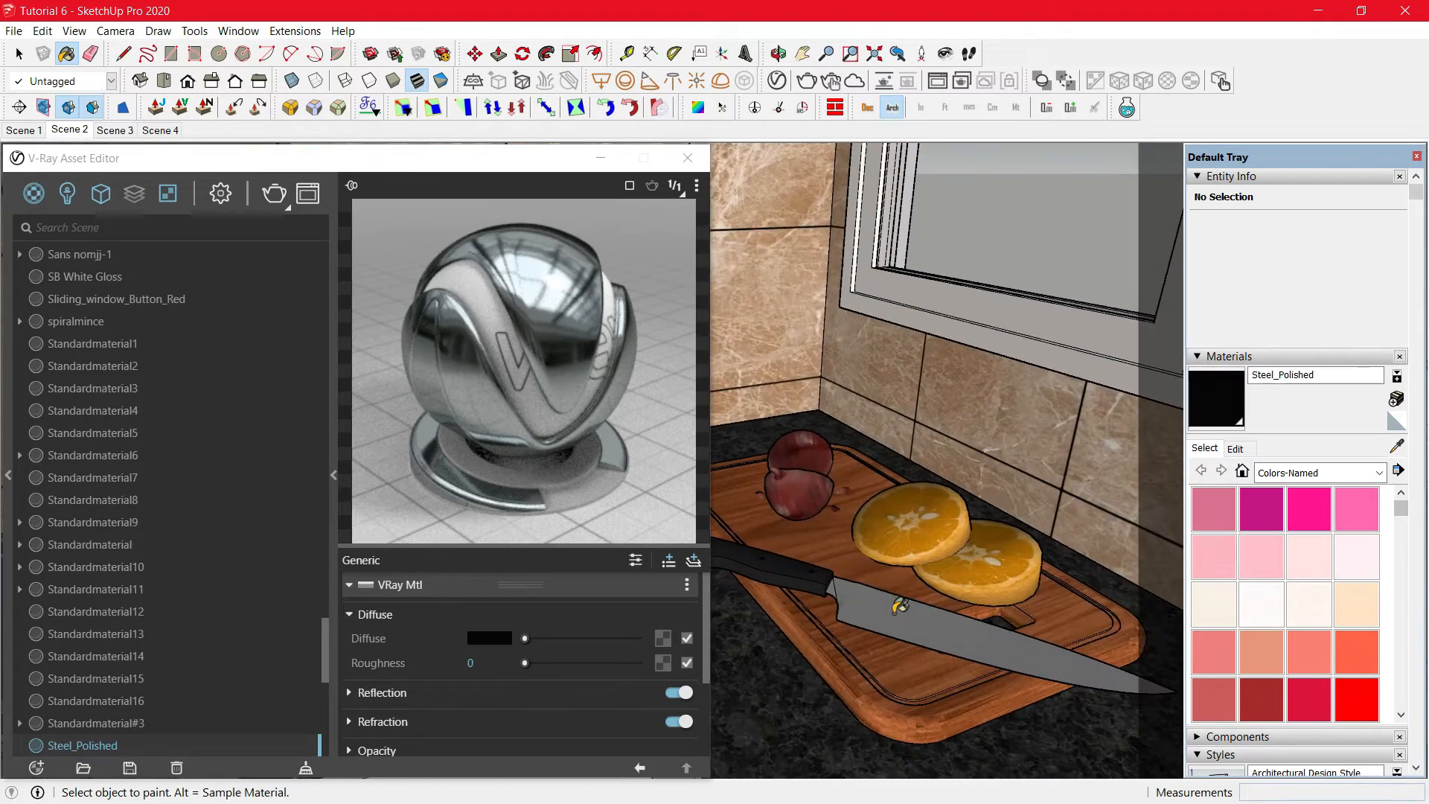
pyautogui.keyDown('alt'); pyautogui.click(794, 568); pyautogui.keyUp('alt')
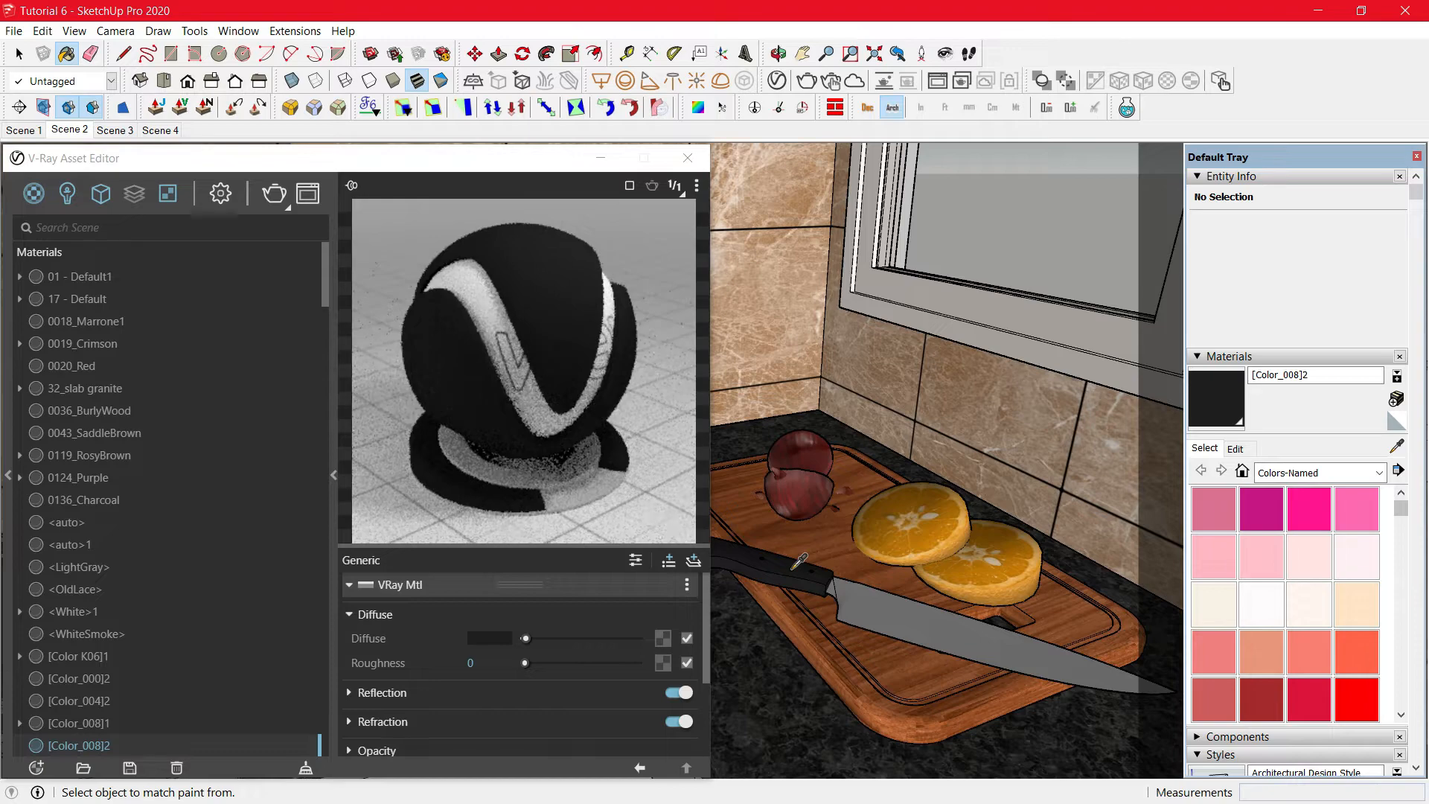
# Search the scene materials for "plas", mark Plastic_Simple_Blurry_Black as the replacement material and clear the search.
pyautogui.click(102, 228)
pyautogui.write('p')
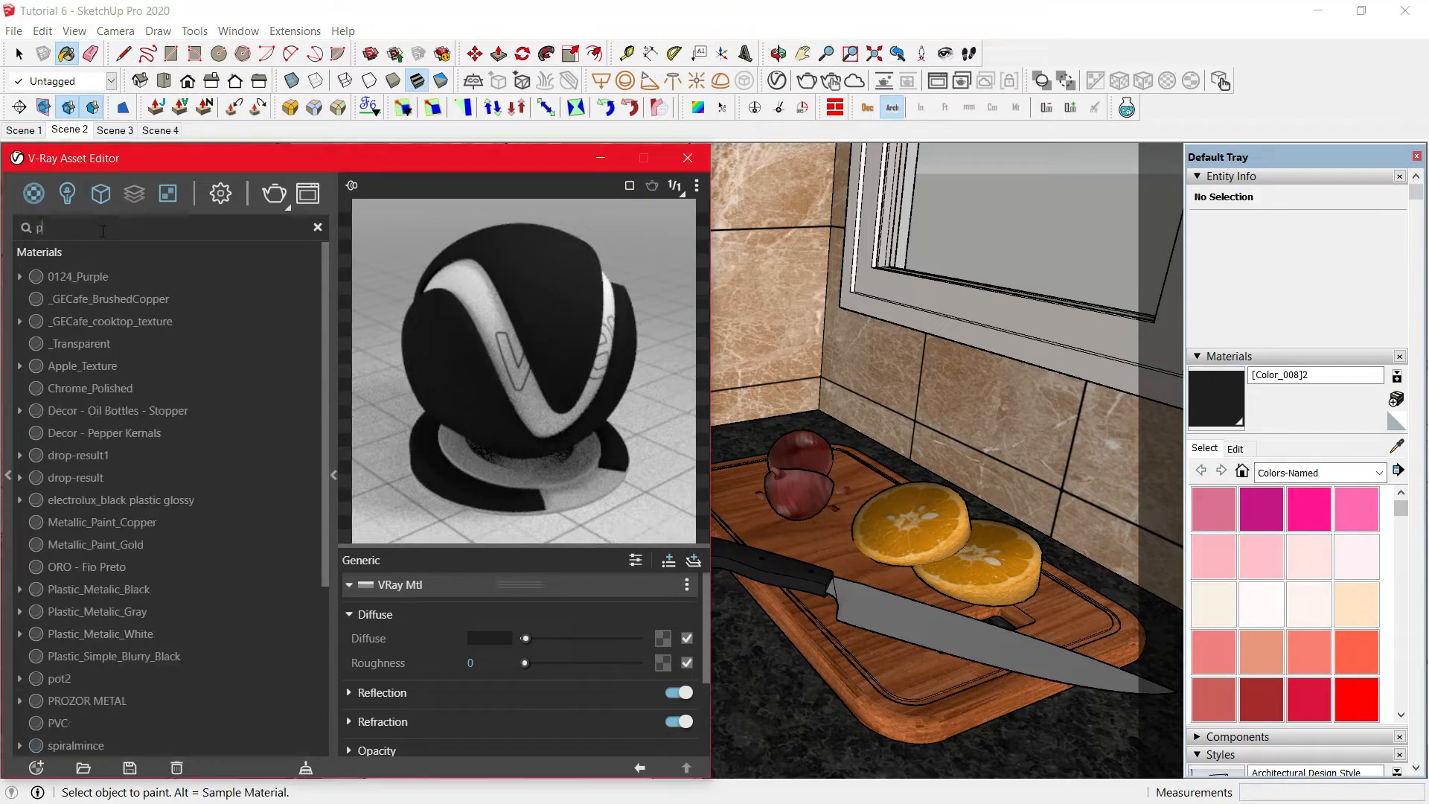
pyautogui.write('las')
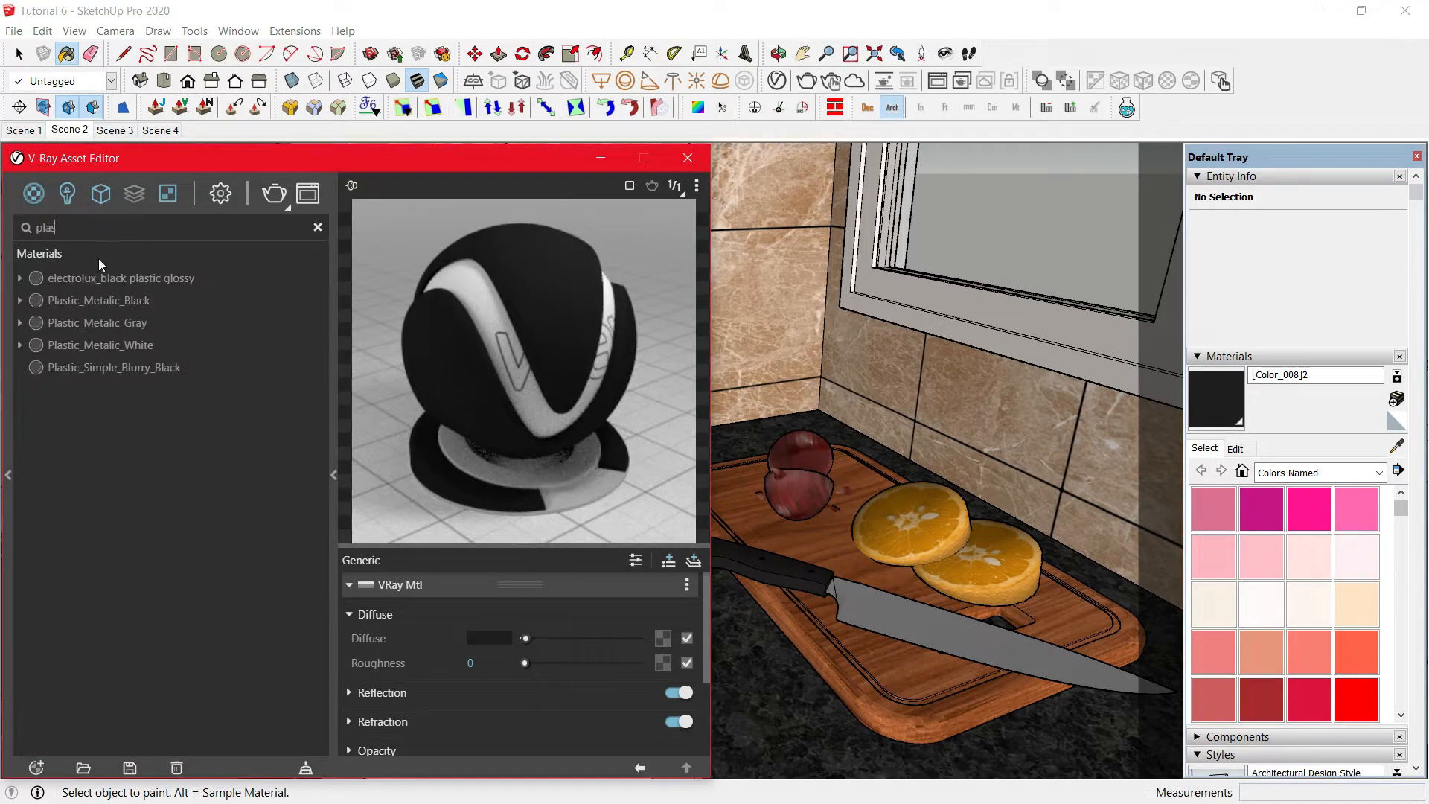
pyautogui.click(119, 368)
pyautogui.rightClick(119, 367)
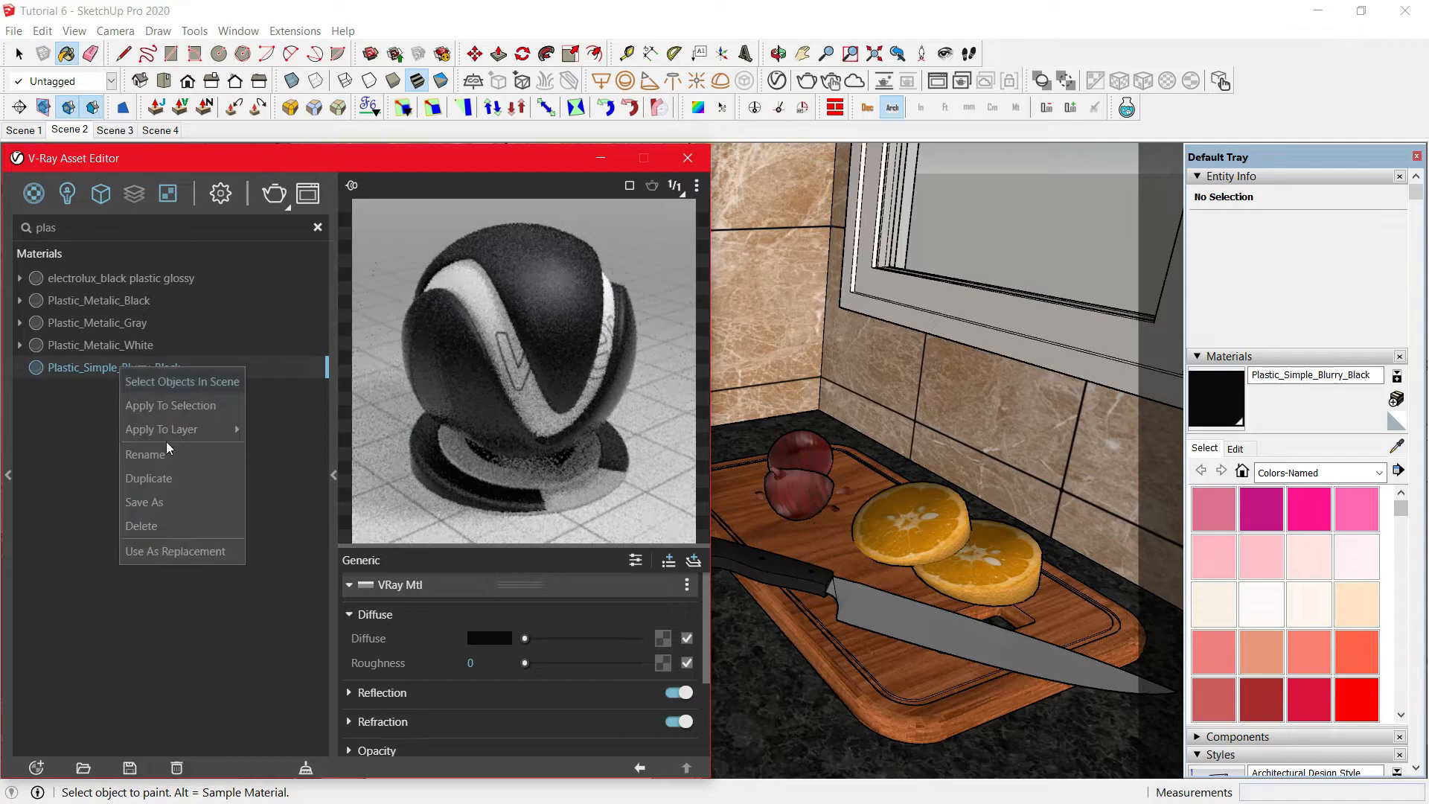
pyautogui.click(175, 551)
pyautogui.click(318, 229)
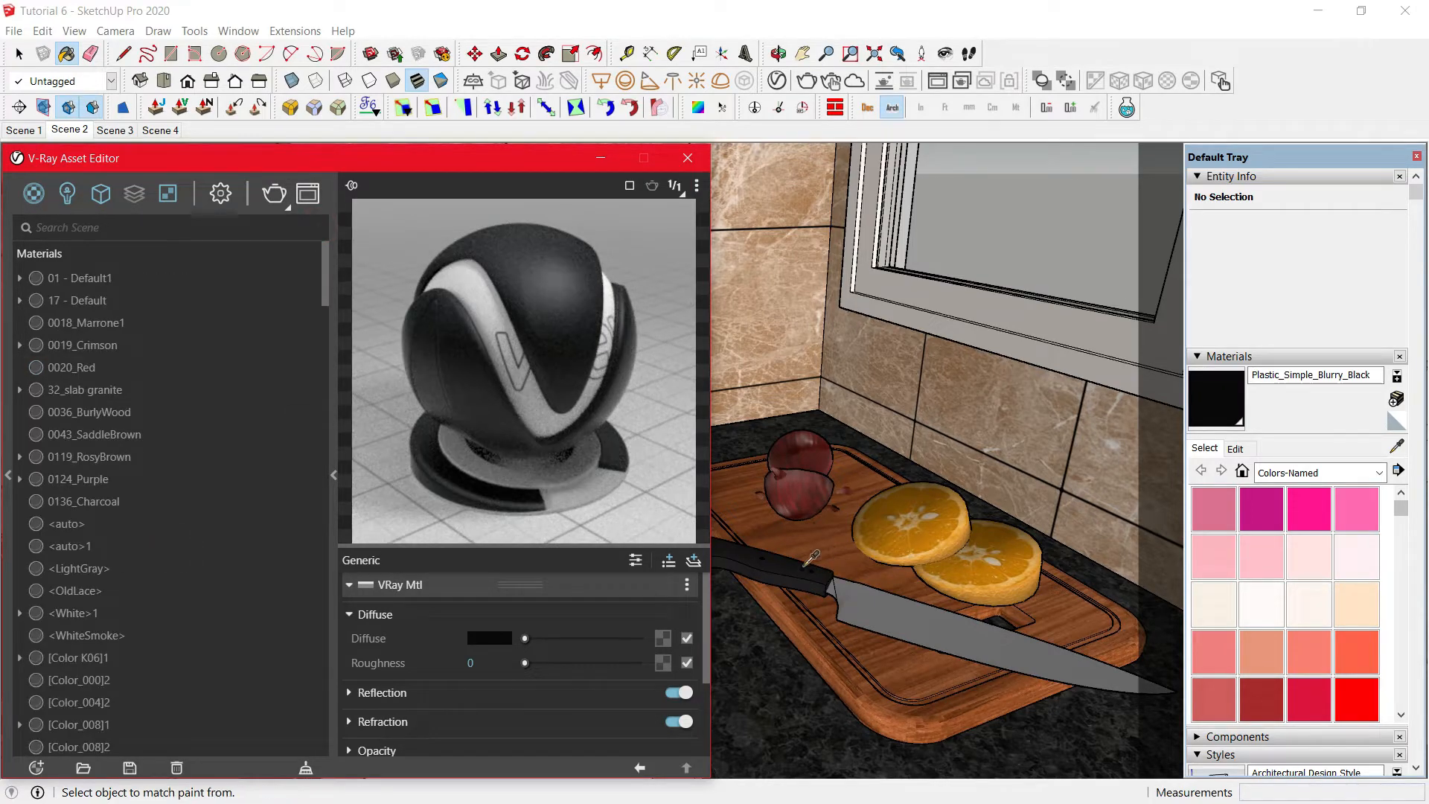
# Replace the knife handle's material [Color_008]2 in the scene with the marked plastic and resample the handle to check it.
pyautogui.click(789, 562)
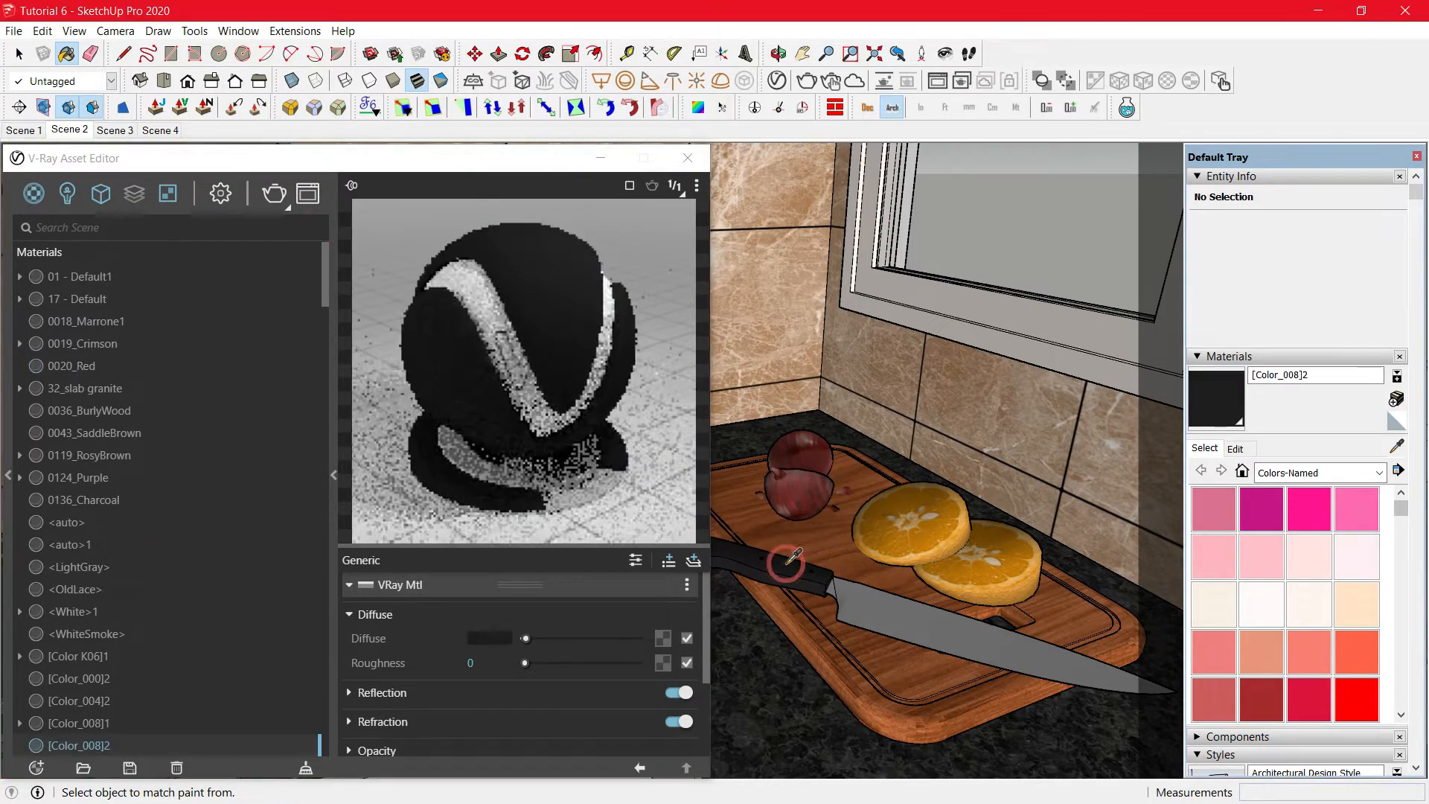
pyautogui.rightClick(173, 743)
pyautogui.click(203, 729)
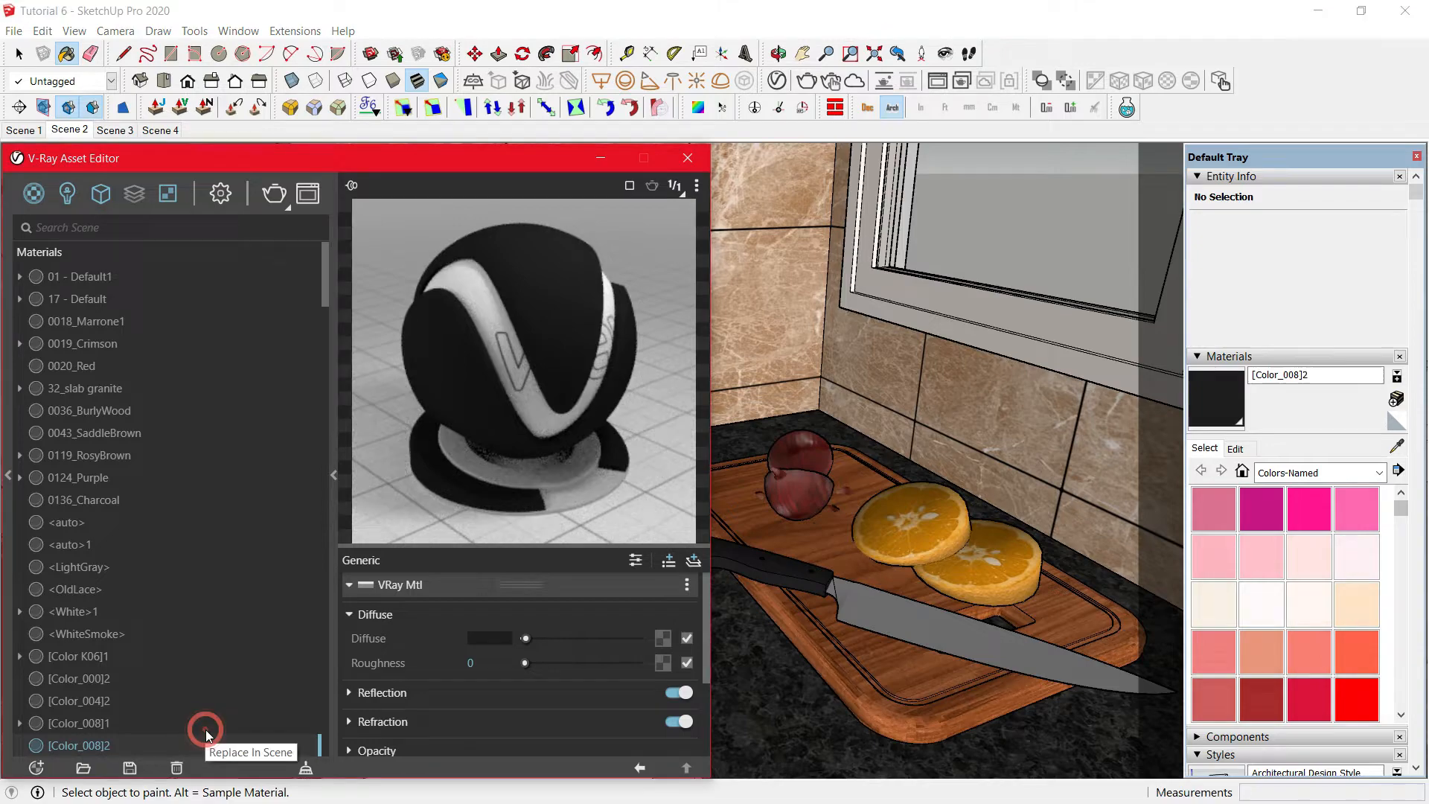
pyautogui.keyDown('alt'); pyautogui.click(780, 567); pyautogui.keyUp('alt')
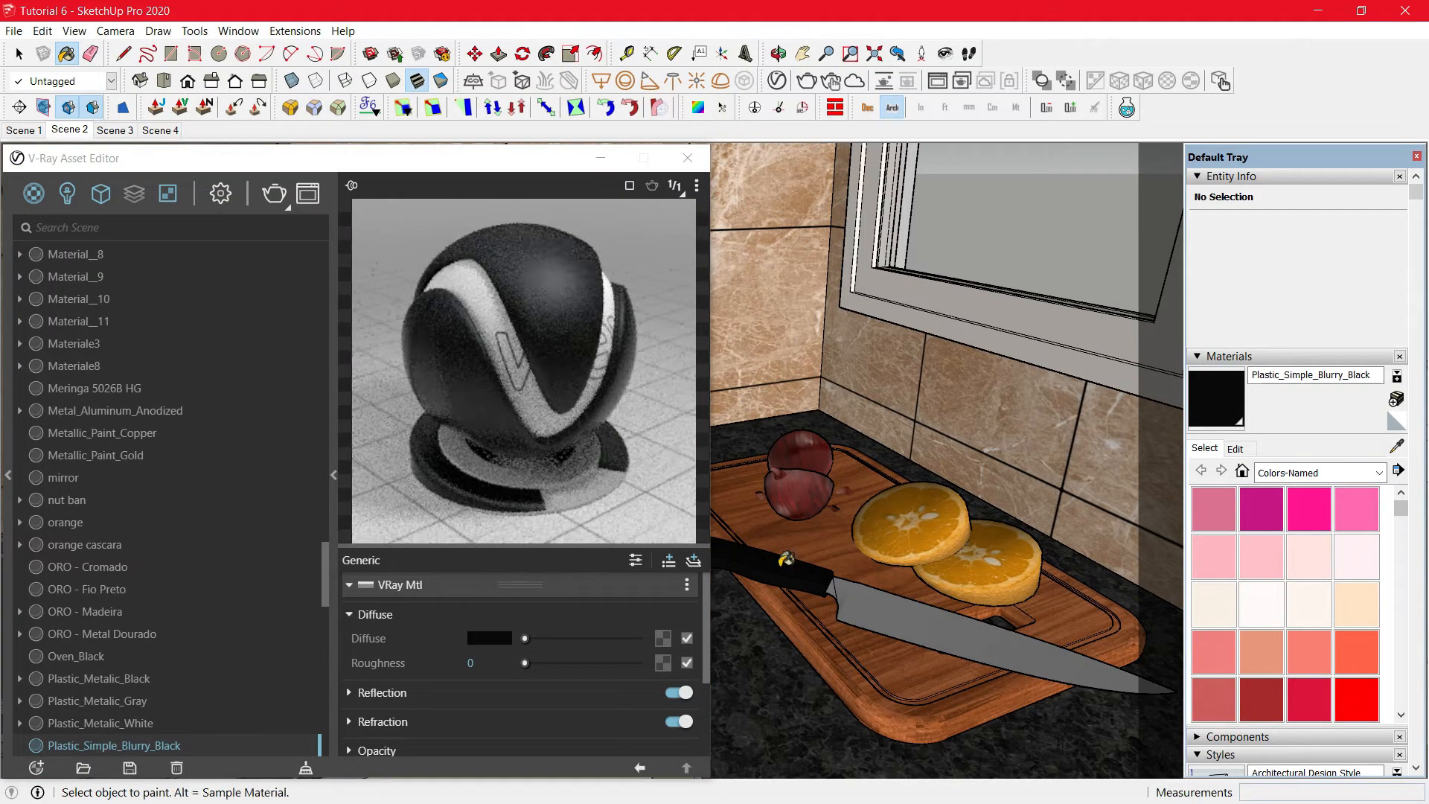
# Sample the materials of the round red pieces and of the wooden cutting board beneath them.
pyautogui.keyDown('alt'); pyautogui.click(812, 475); pyautogui.keyUp('alt')
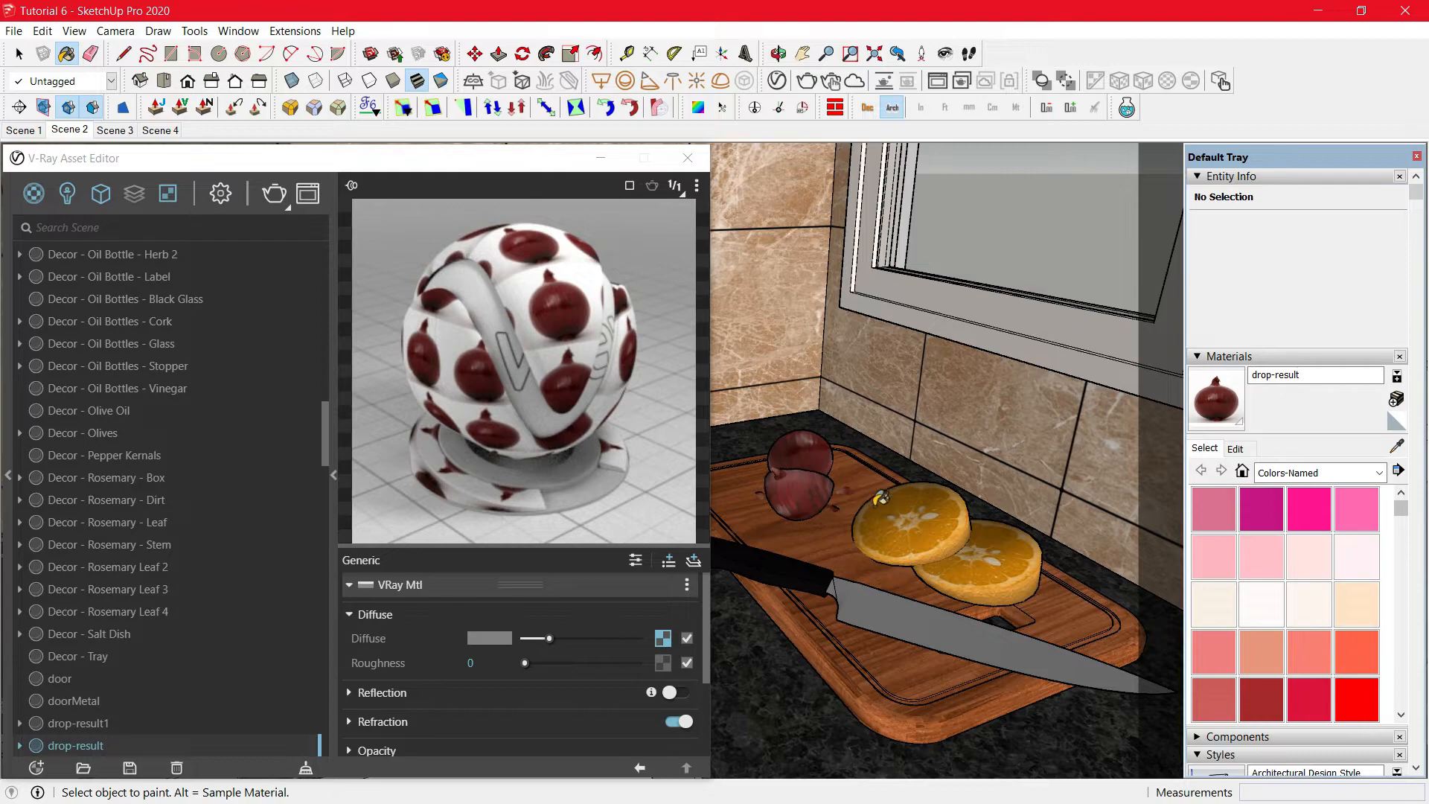
pyautogui.keyDown('alt'); pyautogui.click(818, 538); pyautogui.keyUp('alt')
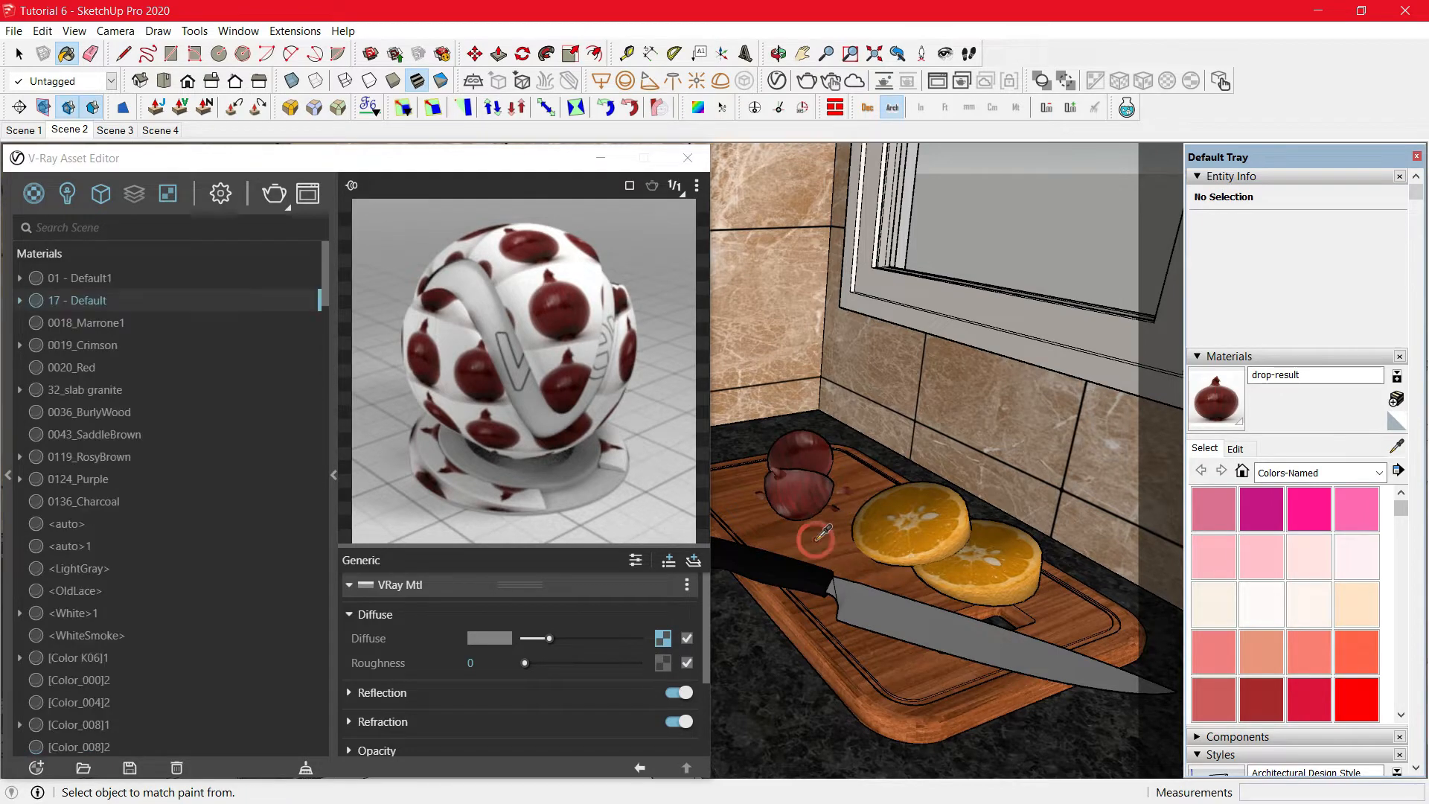
# Examine the reflection color and reflection glossiness of the cutting board's wood material.
pyautogui.click(459, 692)
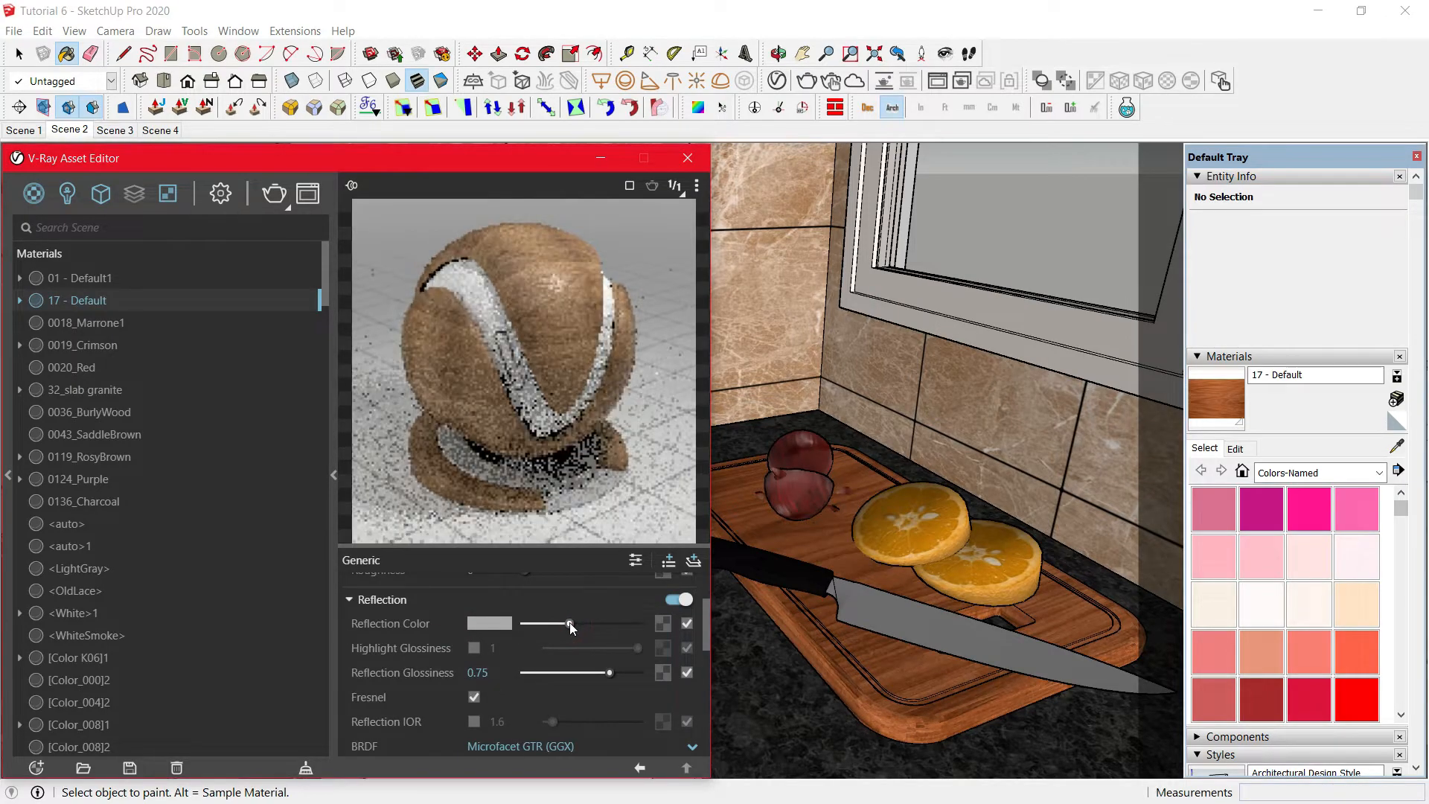
pyautogui.doubleClick(502, 672)
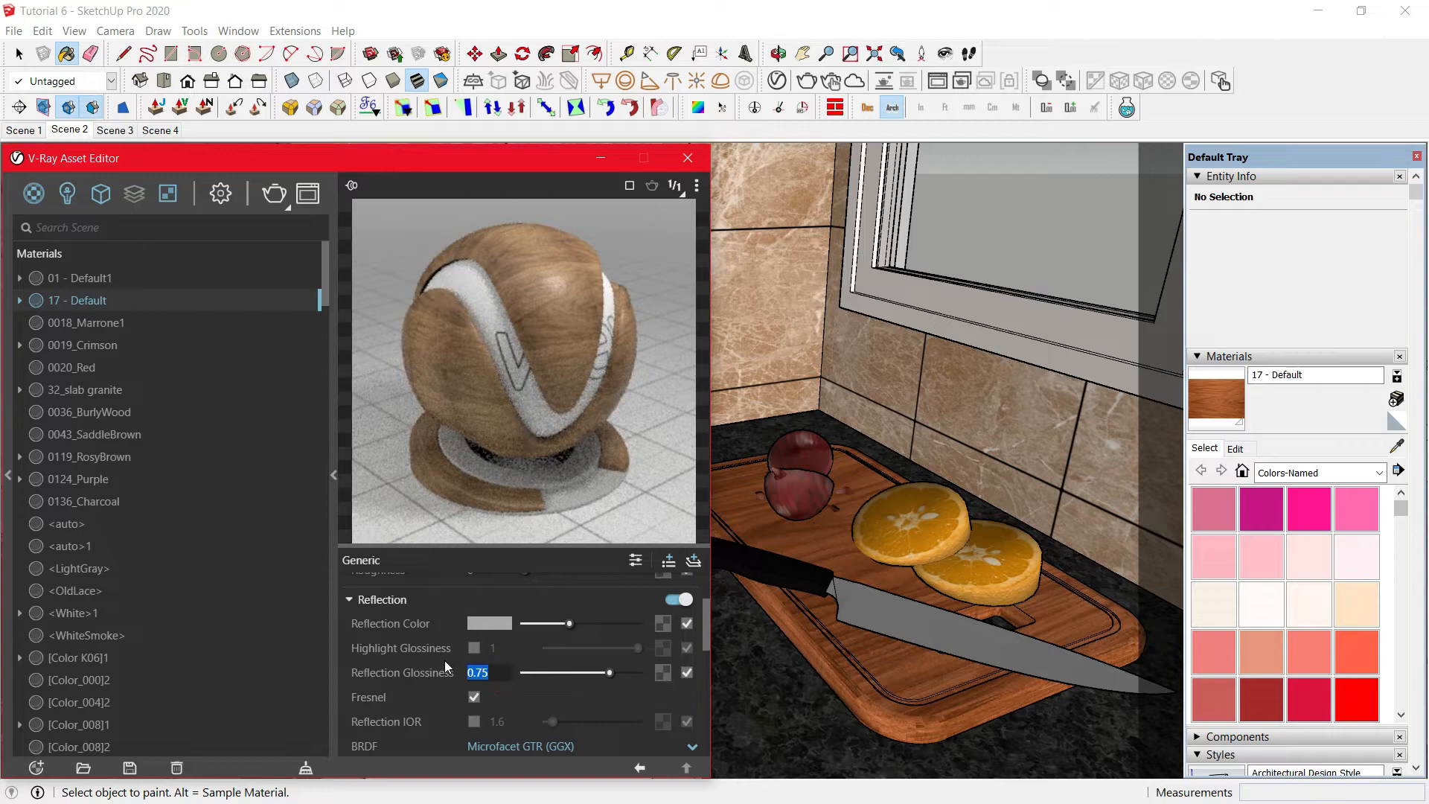
pyautogui.click(397, 599)
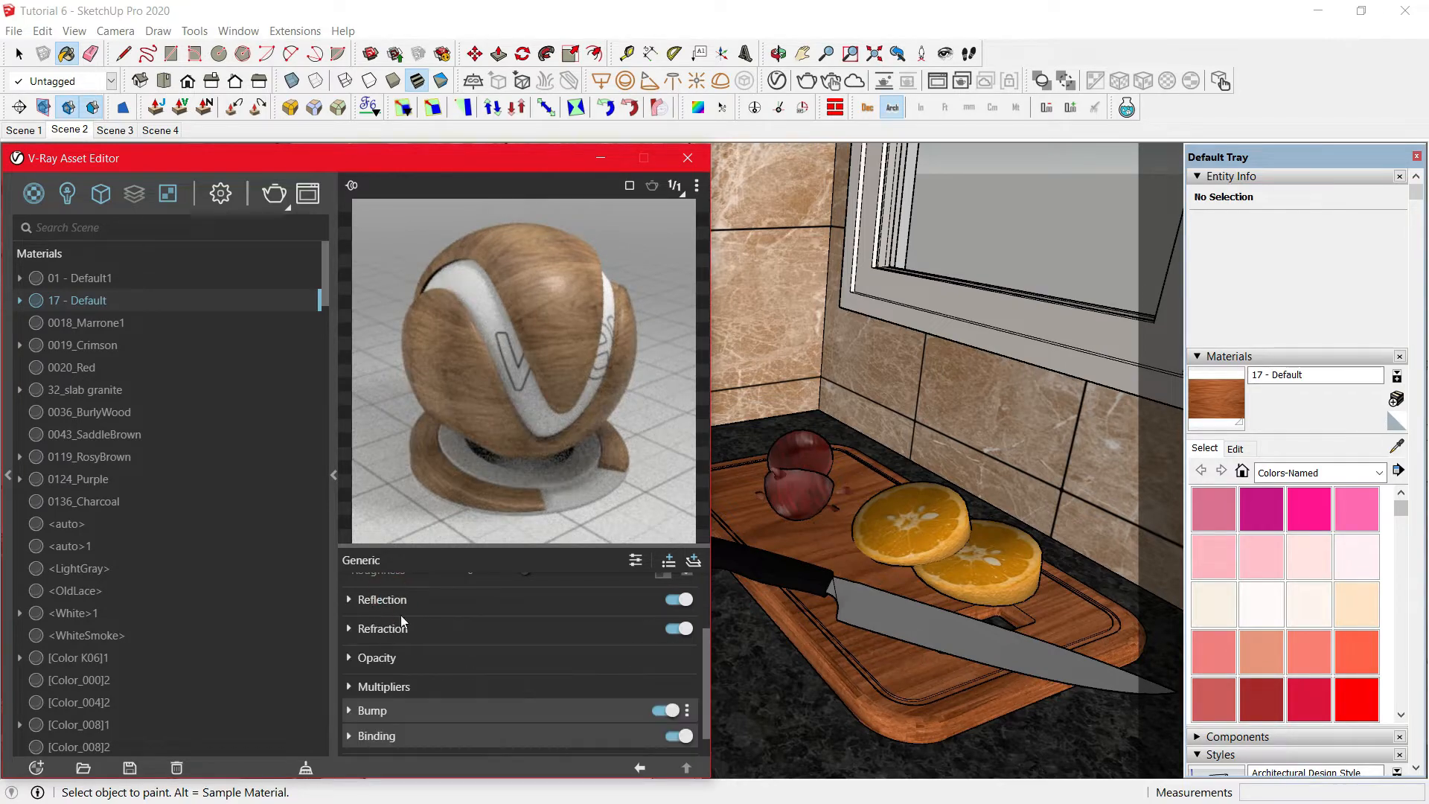
# Copy the cutting board wood's diffuse texture and paste it as the material's bump map.
pyautogui.click(439, 712)
pyautogui.scroll(-3, 493, 702)
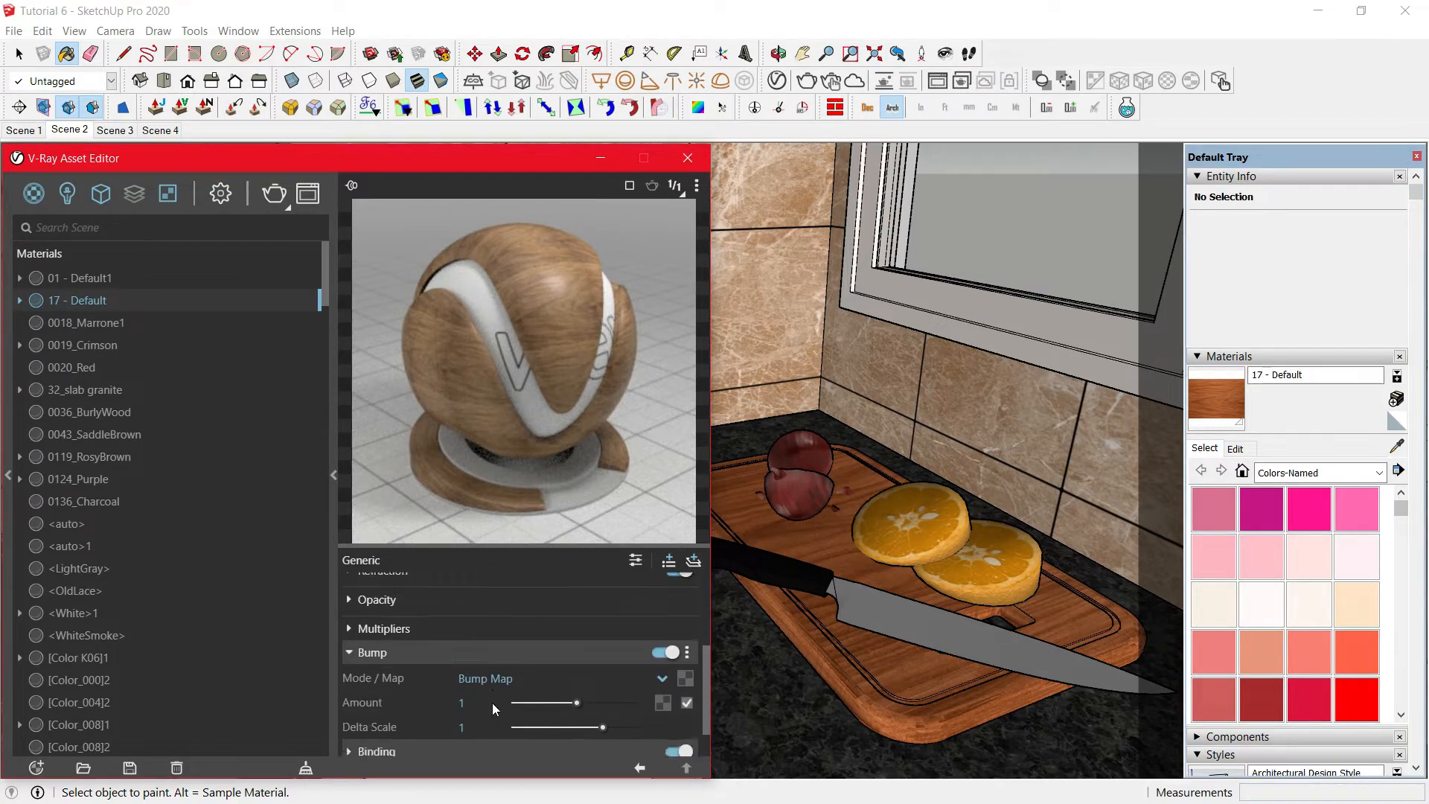
pyautogui.scroll(5, 521, 692)
pyautogui.rightClick(662, 638)
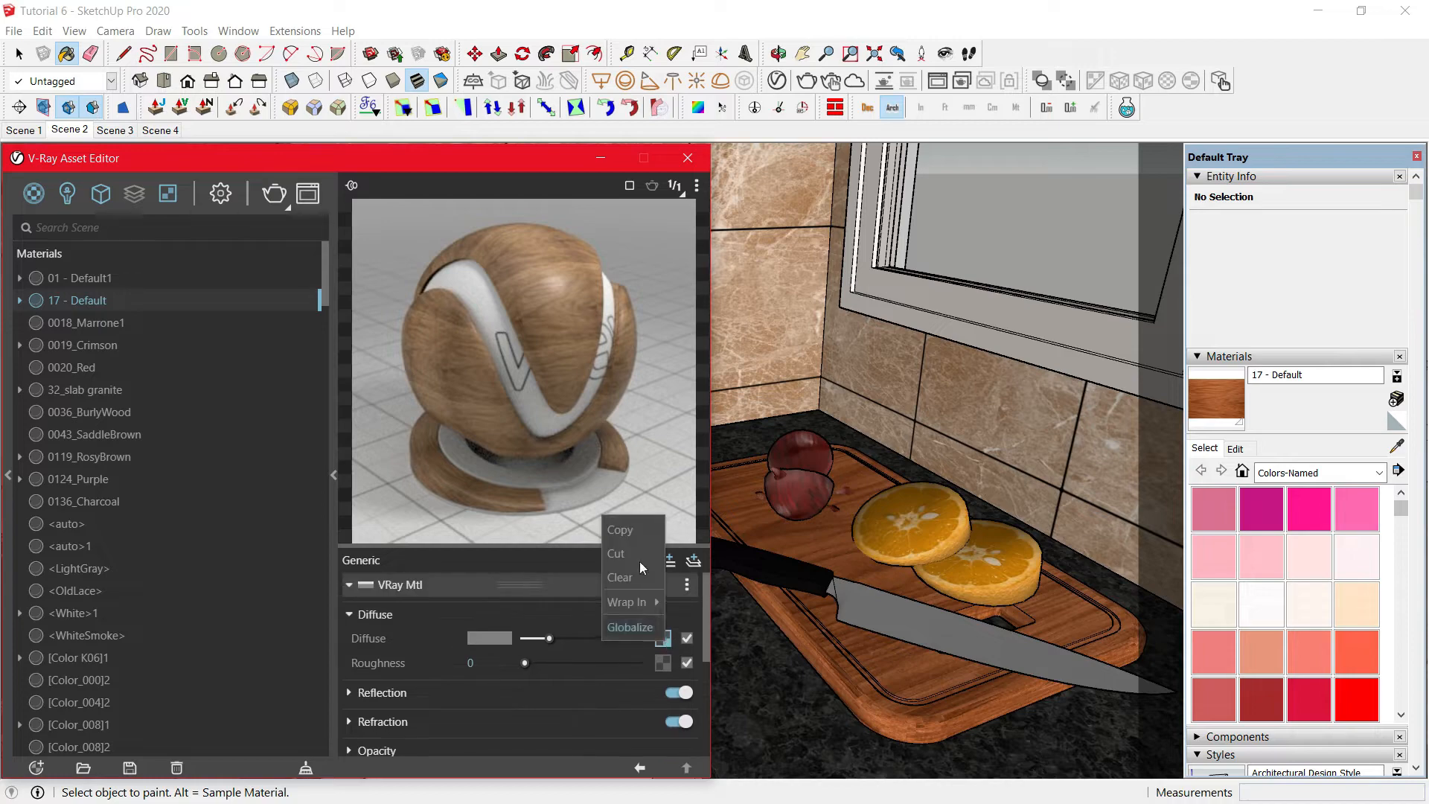
pyautogui.click(631, 528)
pyautogui.click(374, 614)
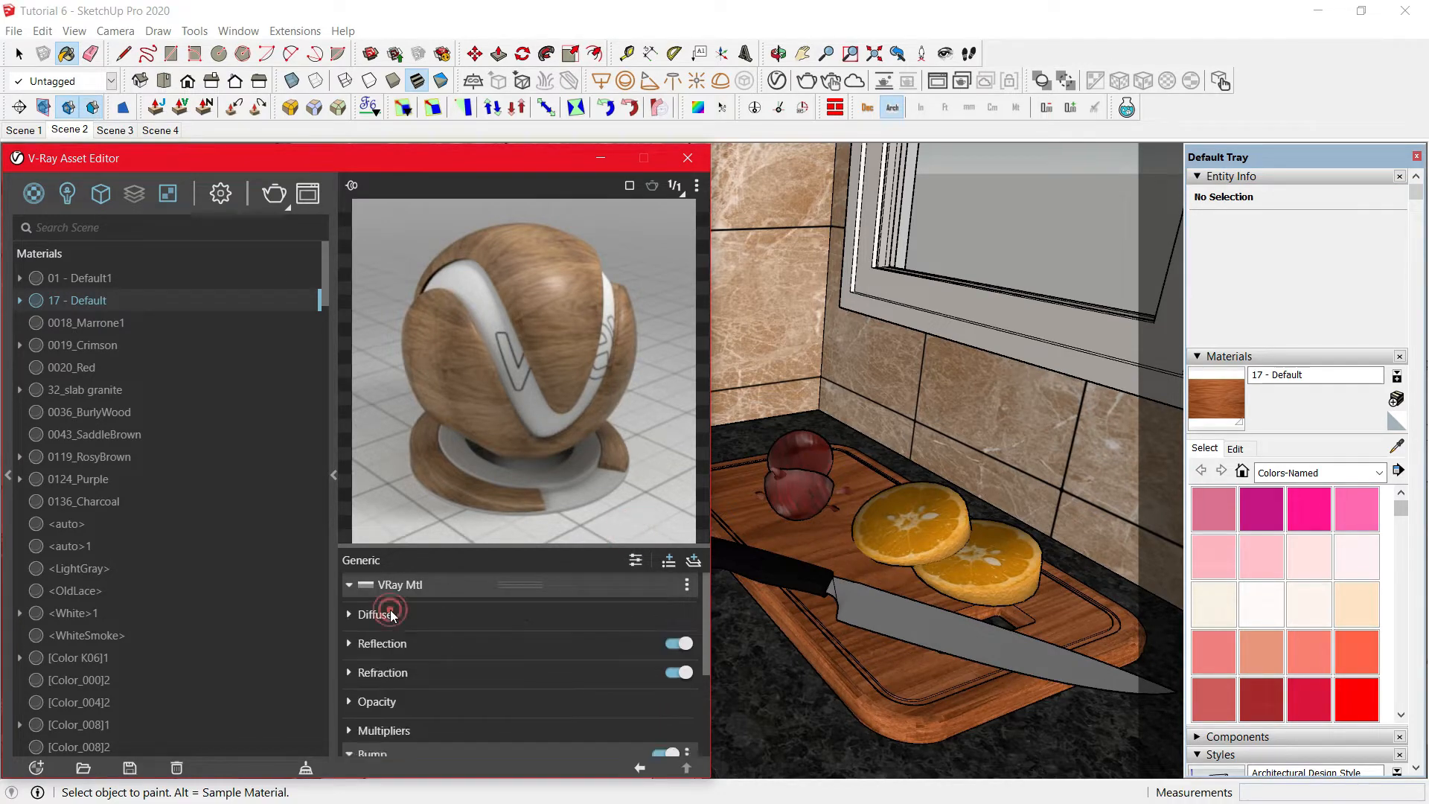
pyautogui.scroll(-2, 480, 676)
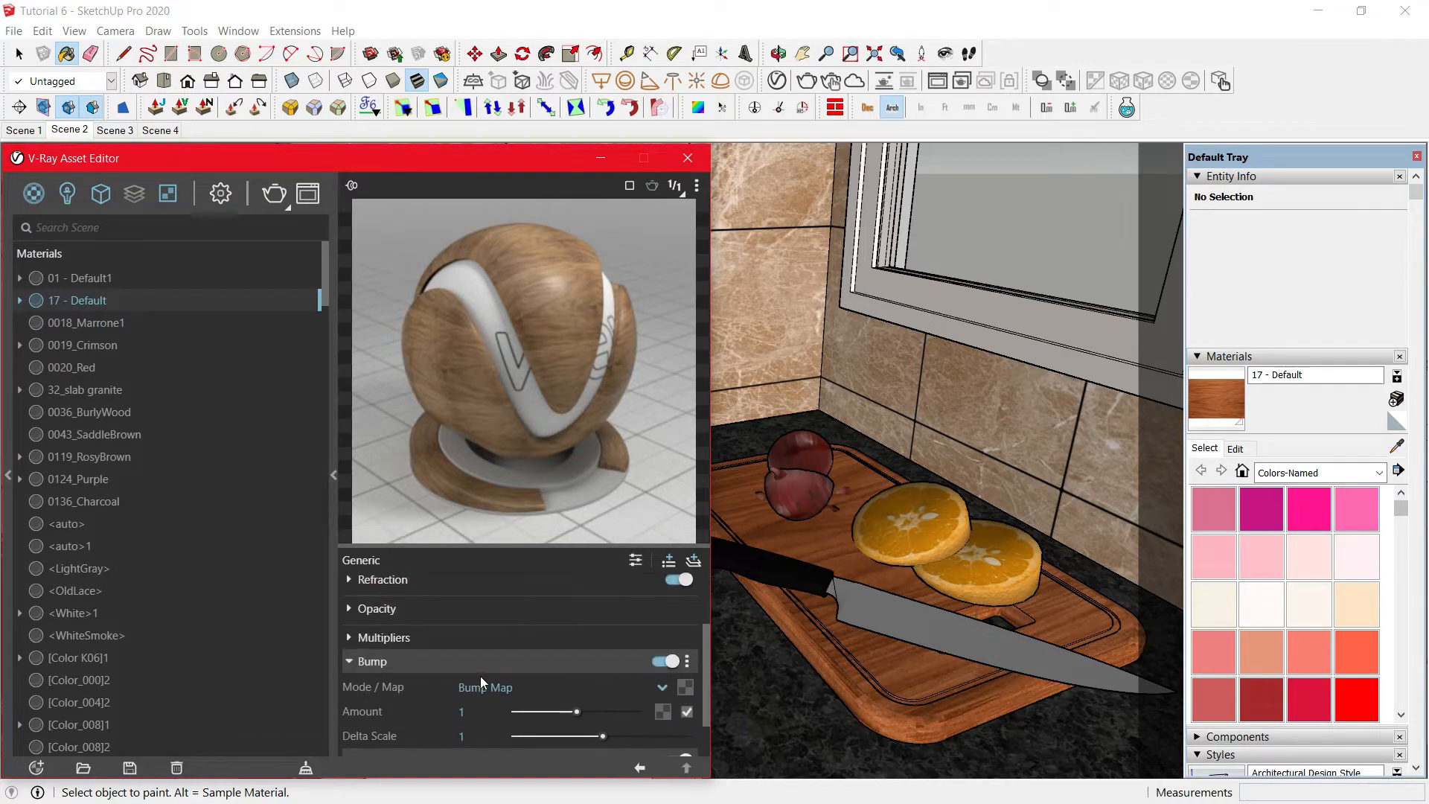
pyautogui.rightClick(684, 686)
pyautogui.click(670, 694)
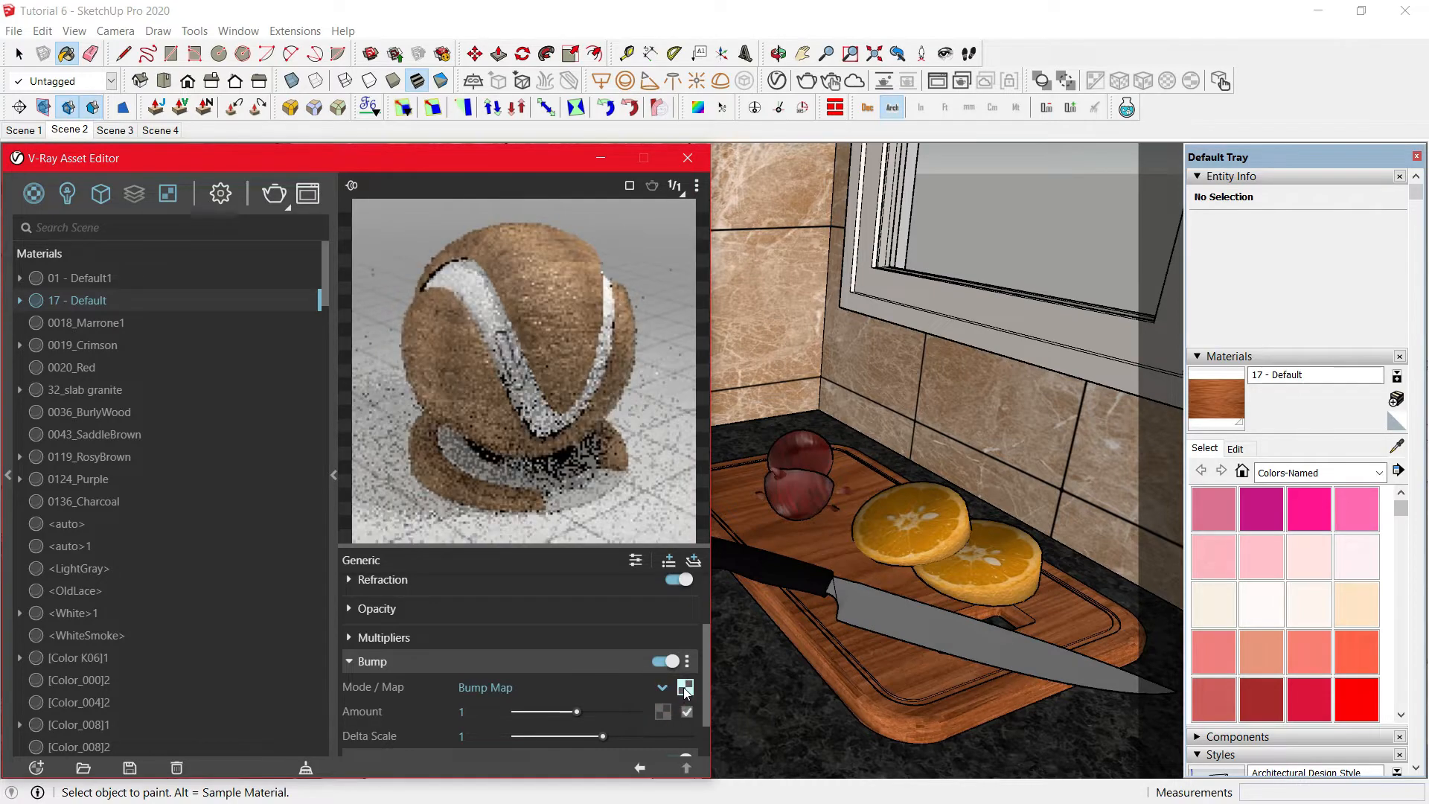
# Wrap the wood's bump texture in a Color Correction, desaturate it to grayscale and set its brightness to 0.247.
pyautogui.rightClick(684, 687)
pyautogui.moveTo(662, 653)
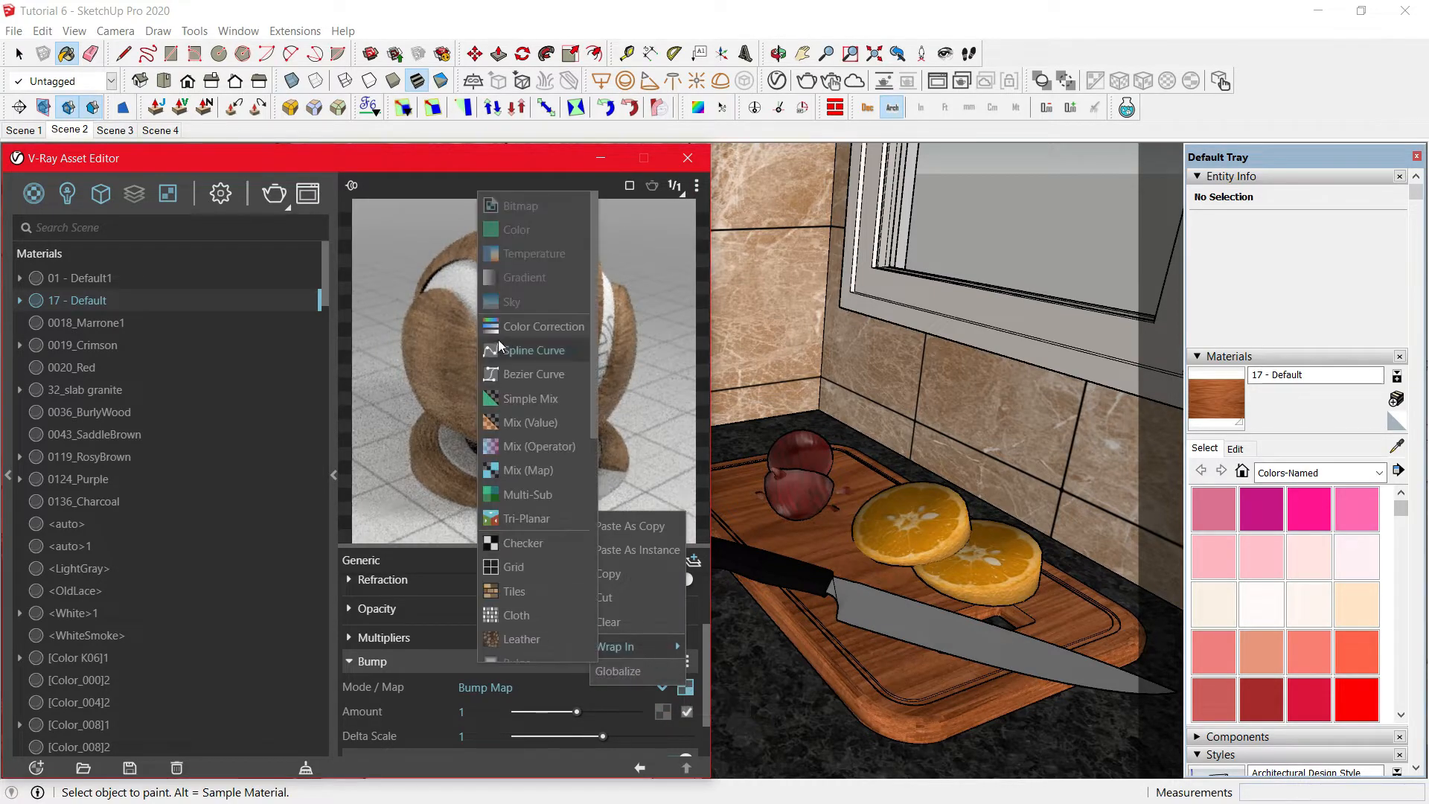
pyautogui.click(521, 325)
pyautogui.click(516, 663)
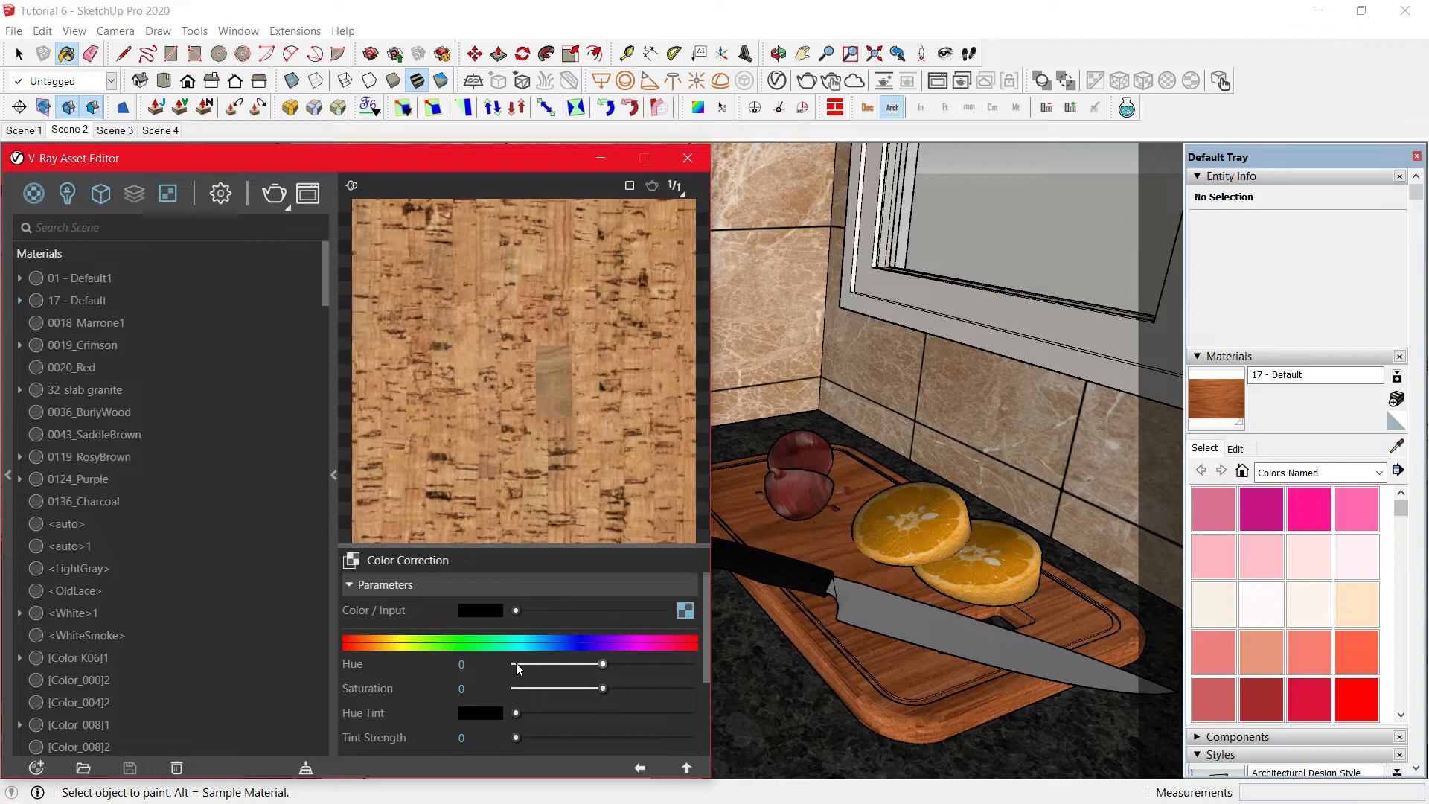
pyautogui.click(515, 686)
pyautogui.scroll(-3, 594, 691)
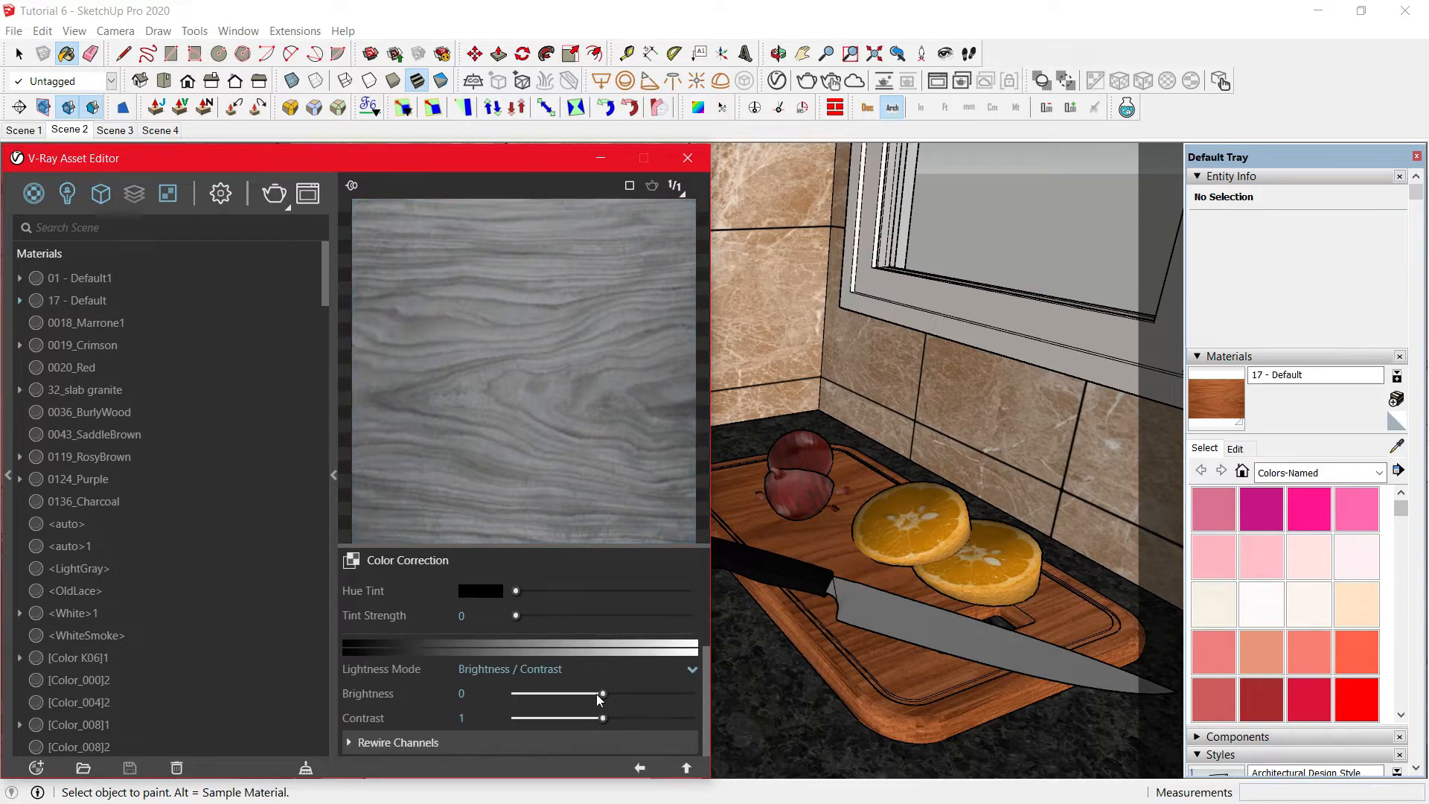
pyautogui.click(609, 694)
pyautogui.moveTo(613, 694); pyautogui.dragTo(624, 693)
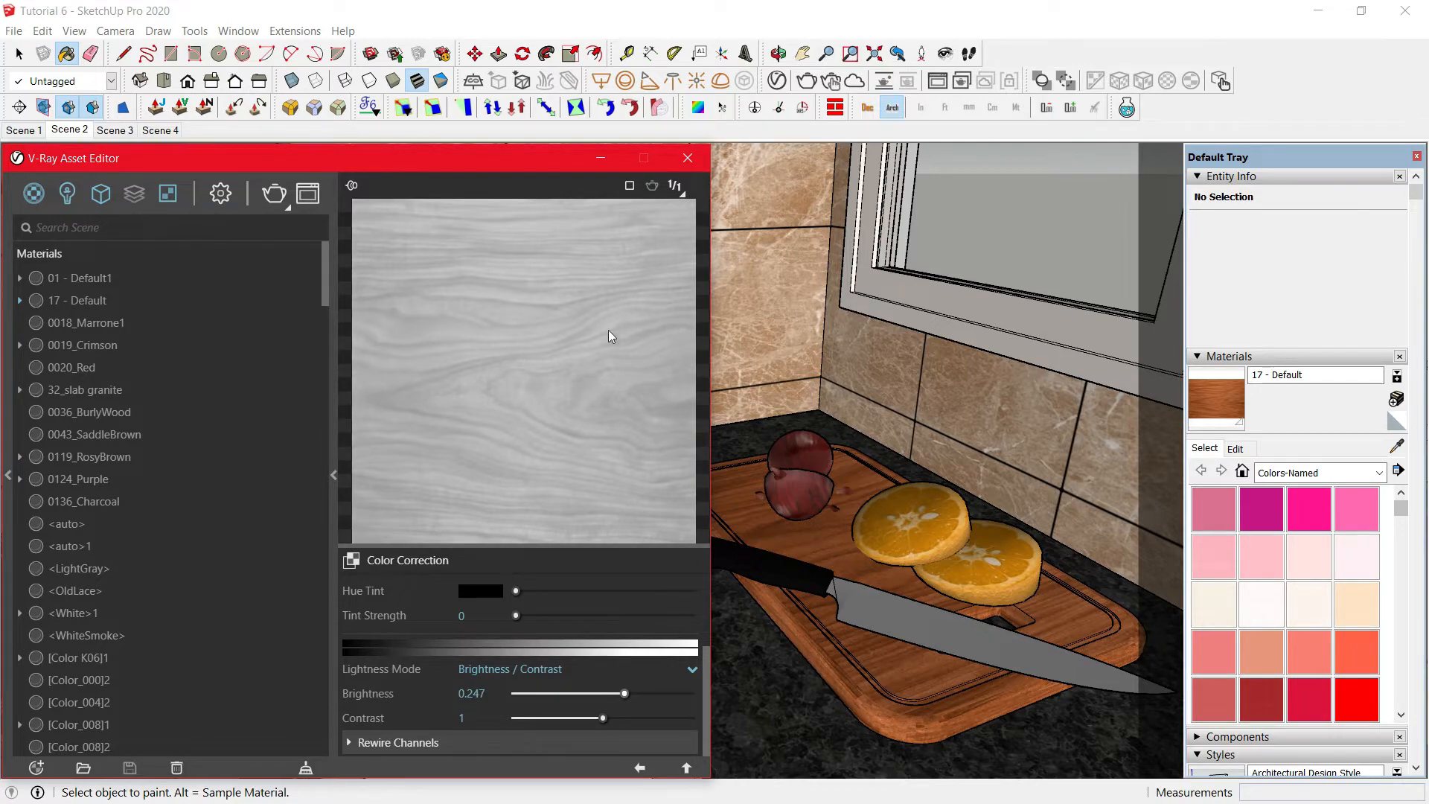
# Return to the cutting board's wood material and set its bump amount to 0.2.
pyautogui.click(641, 767)
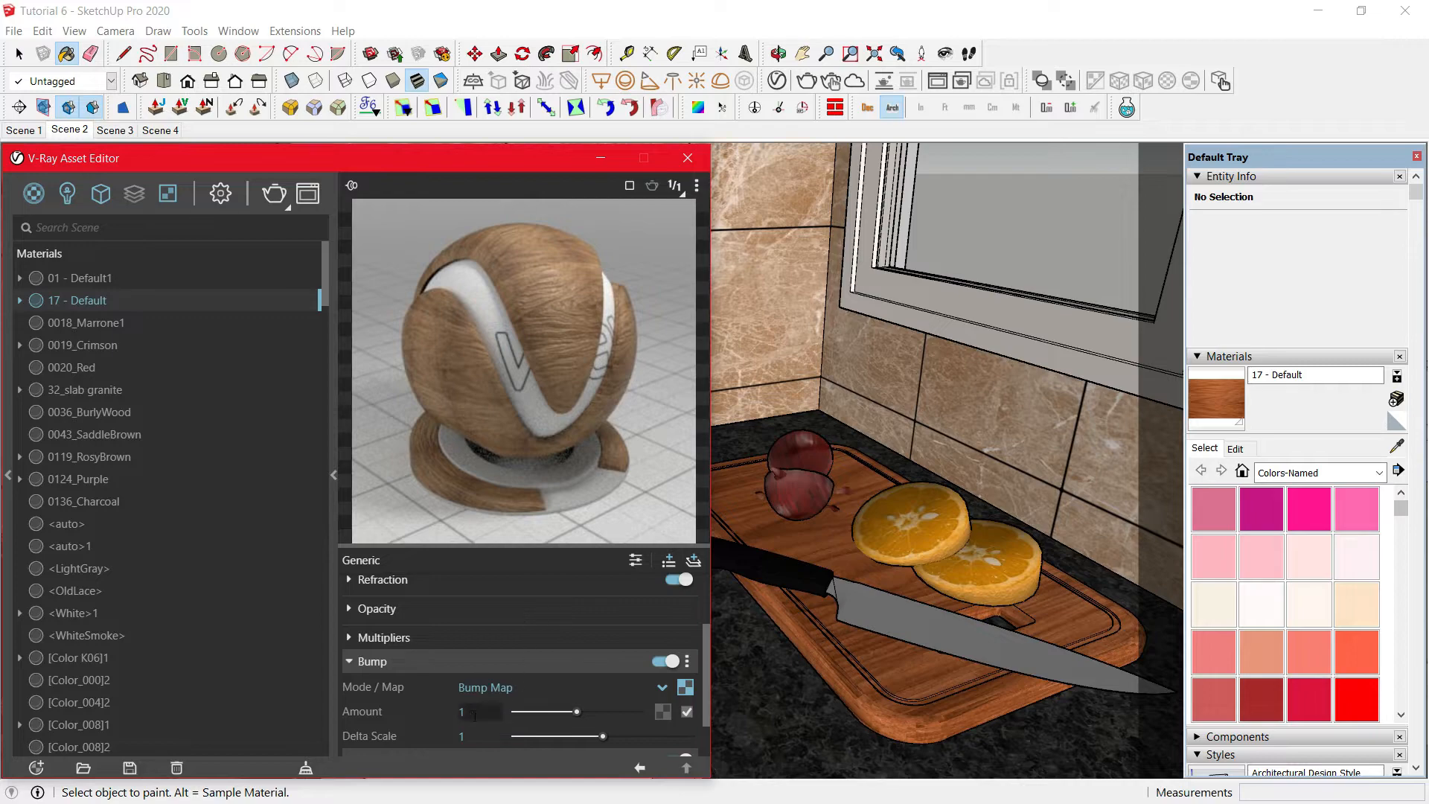
pyautogui.moveTo(475, 713); pyautogui.dragTo(425, 702)
pyautogui.write('0')
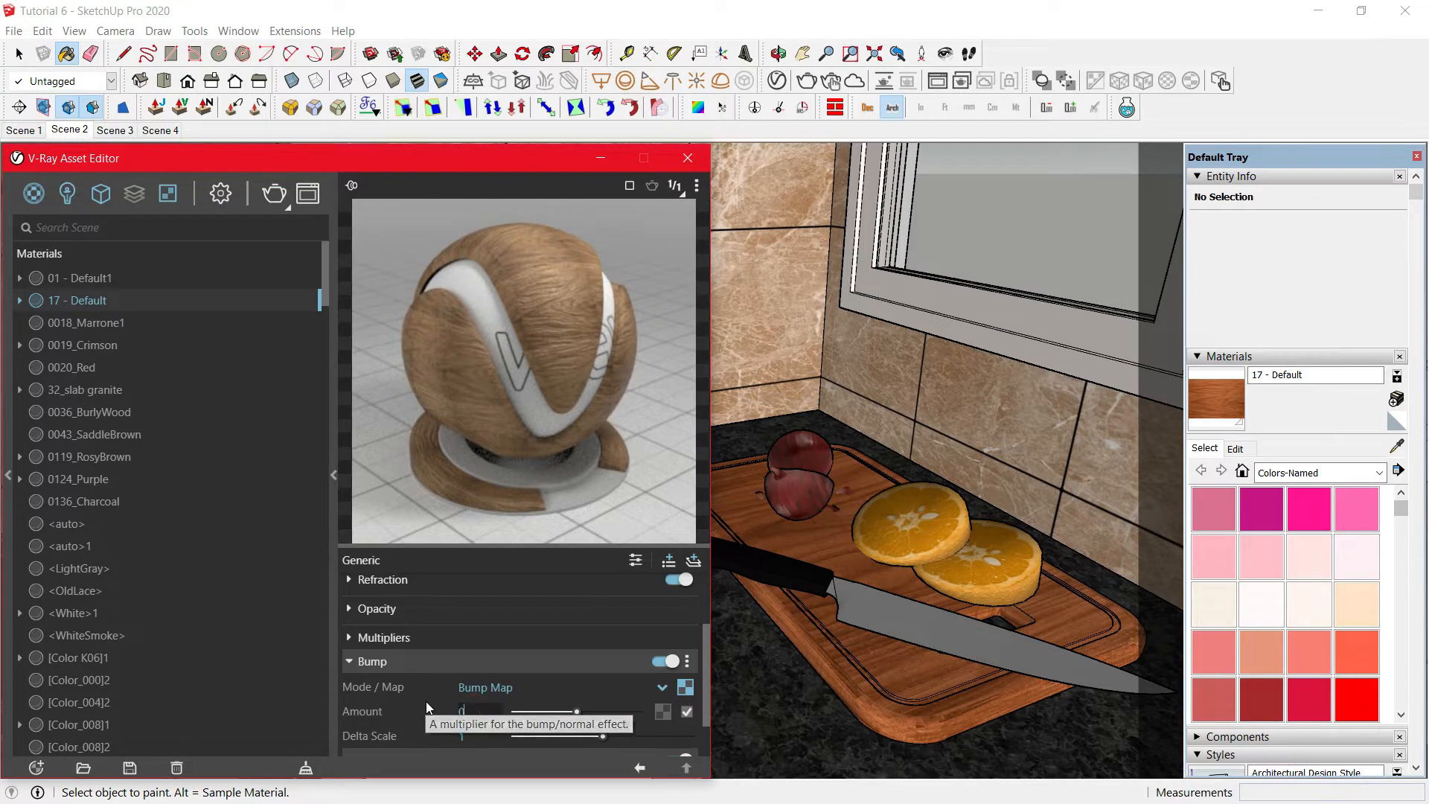
pyautogui.write('.2')
pyautogui.press('Return')
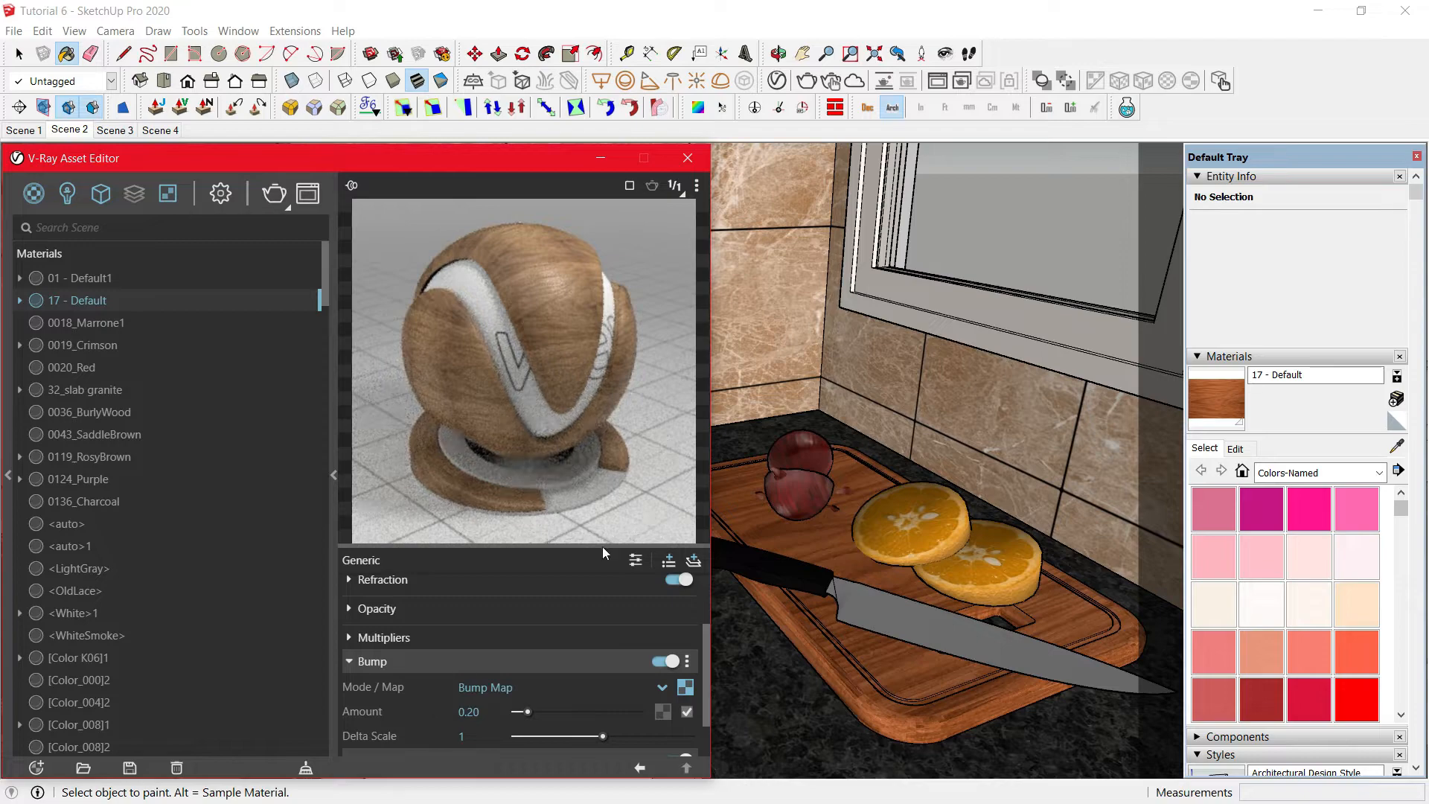
# Examine the color correction on the cutting board wood's diffuse texture and return to the material settings.
pyautogui.scroll(3, 378, 613)
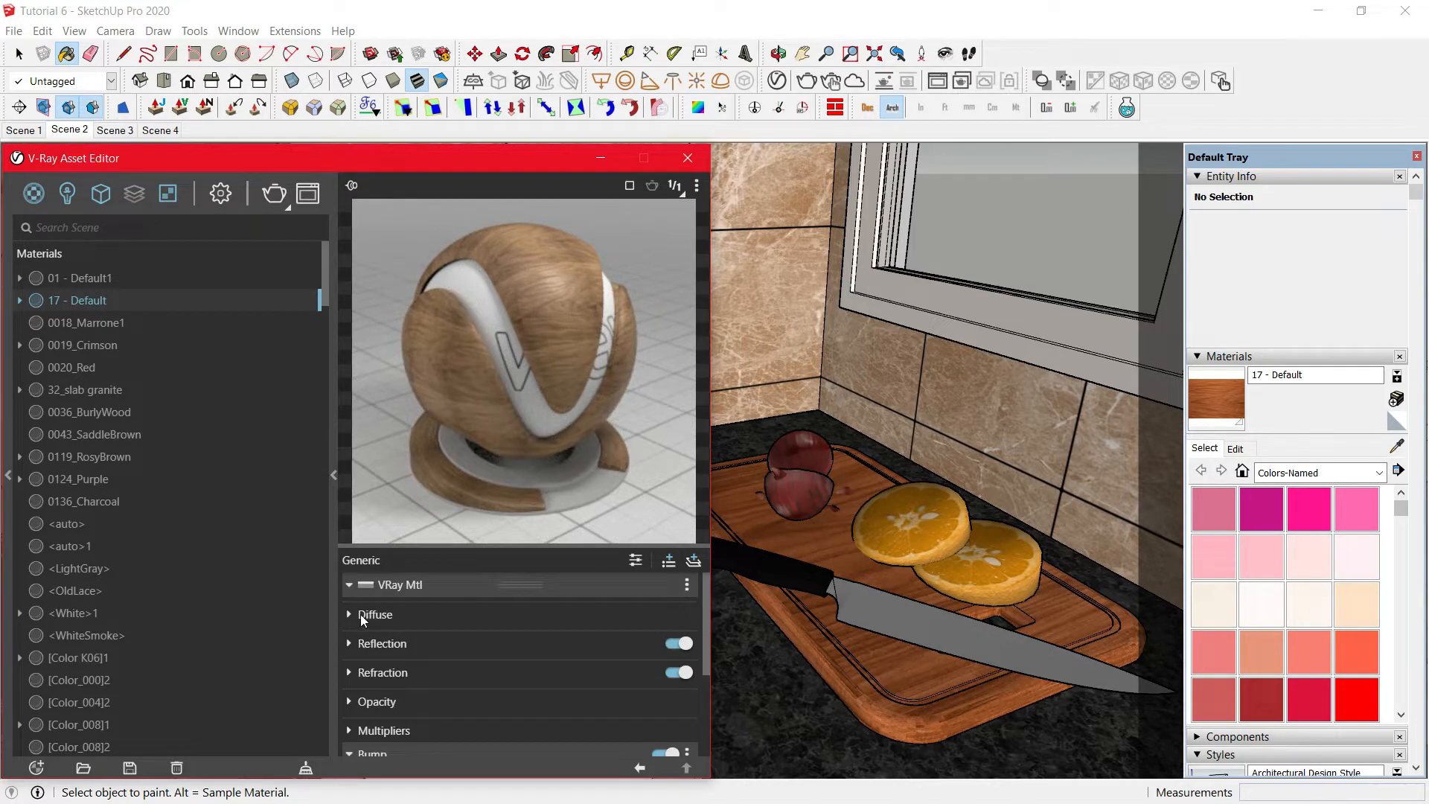
pyautogui.click(360, 614)
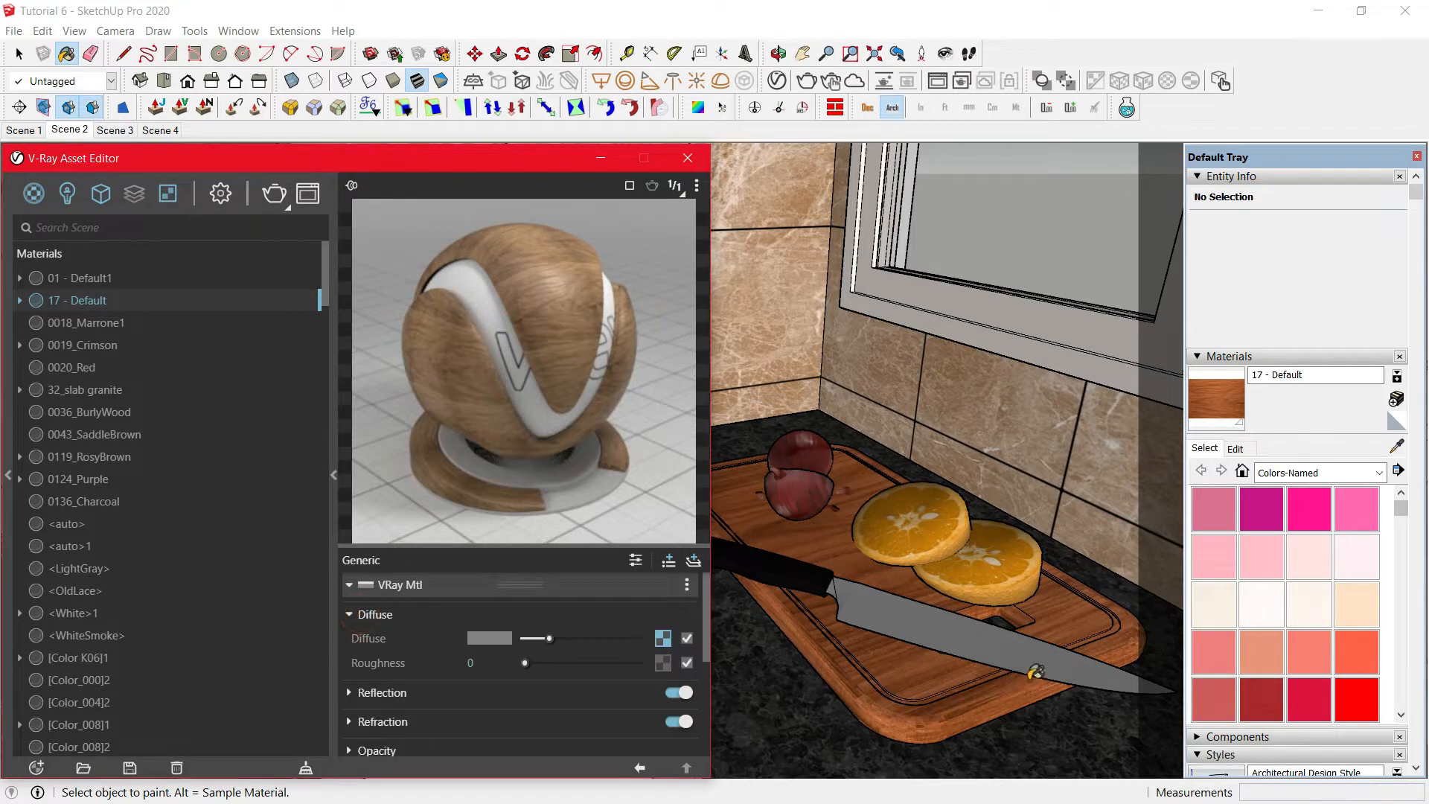
pyautogui.rightClick(662, 639)
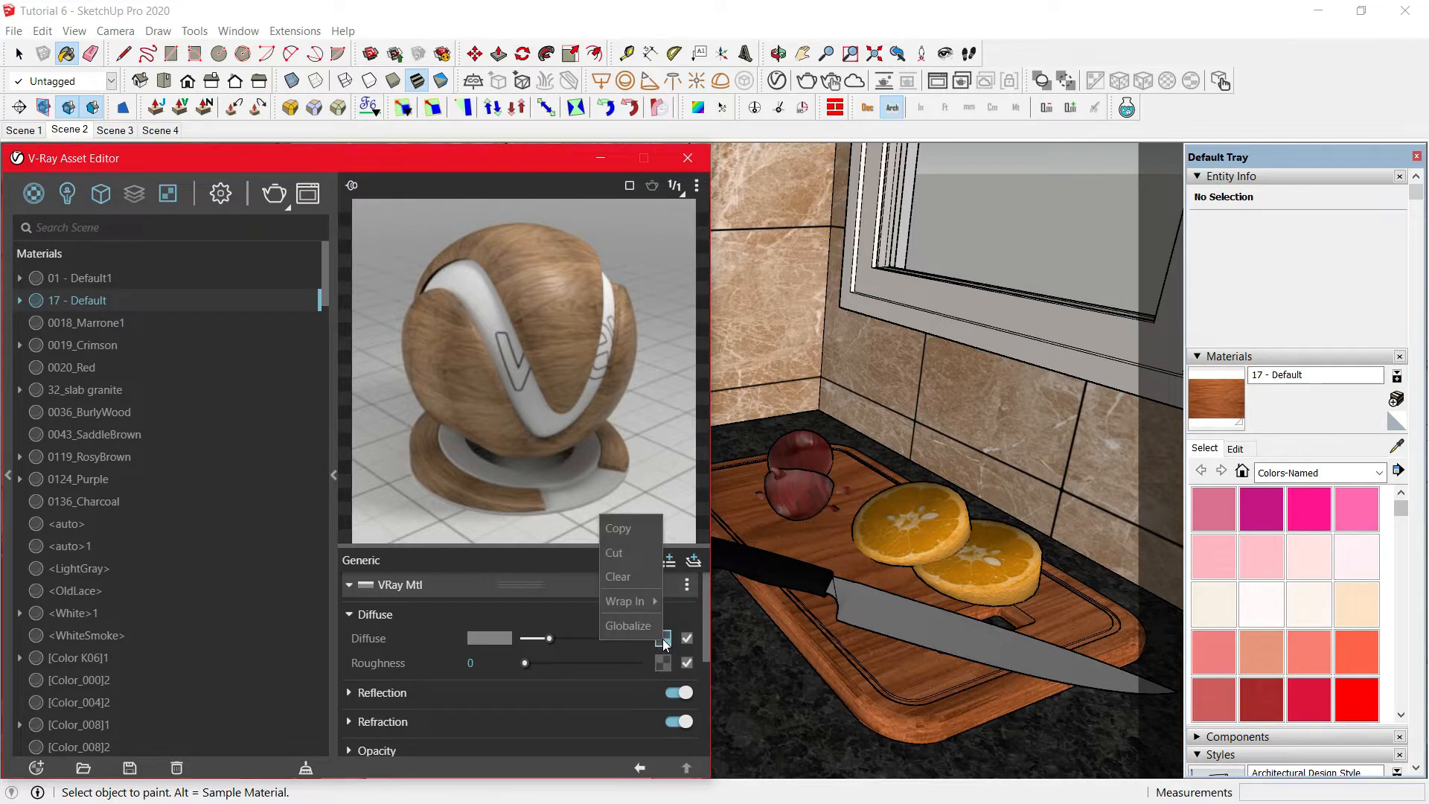
pyautogui.moveTo(642, 598)
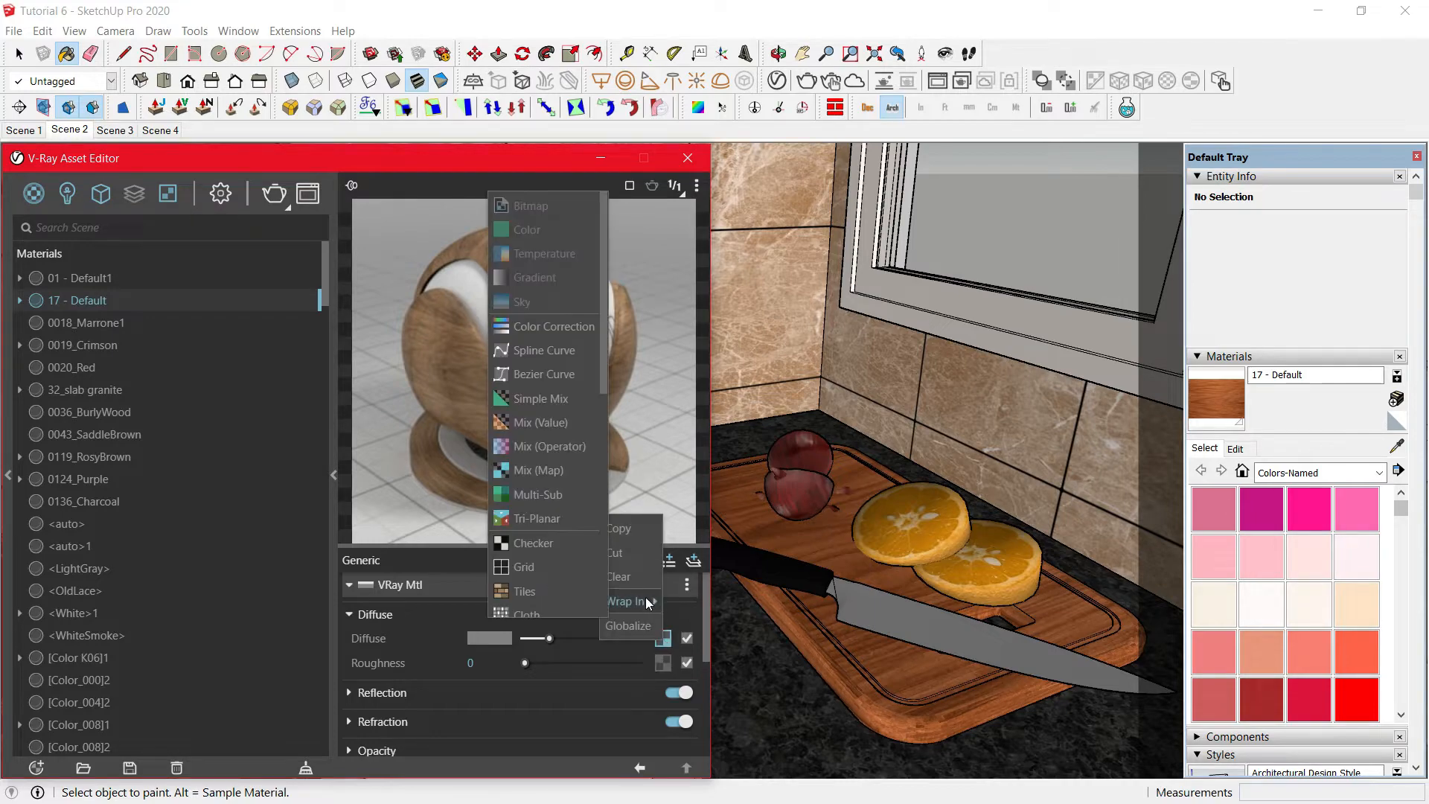
pyautogui.click(669, 644)
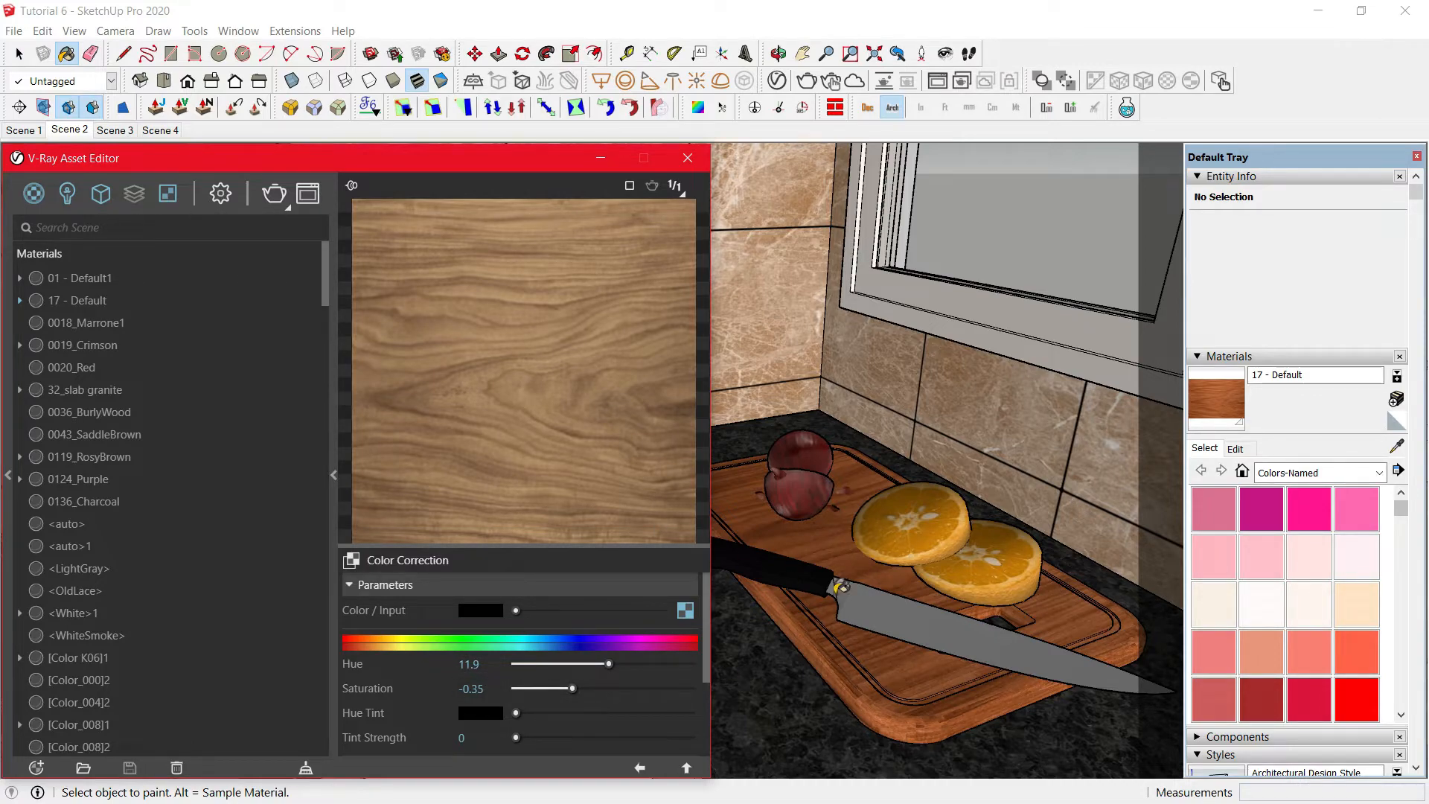
pyautogui.click(639, 768)
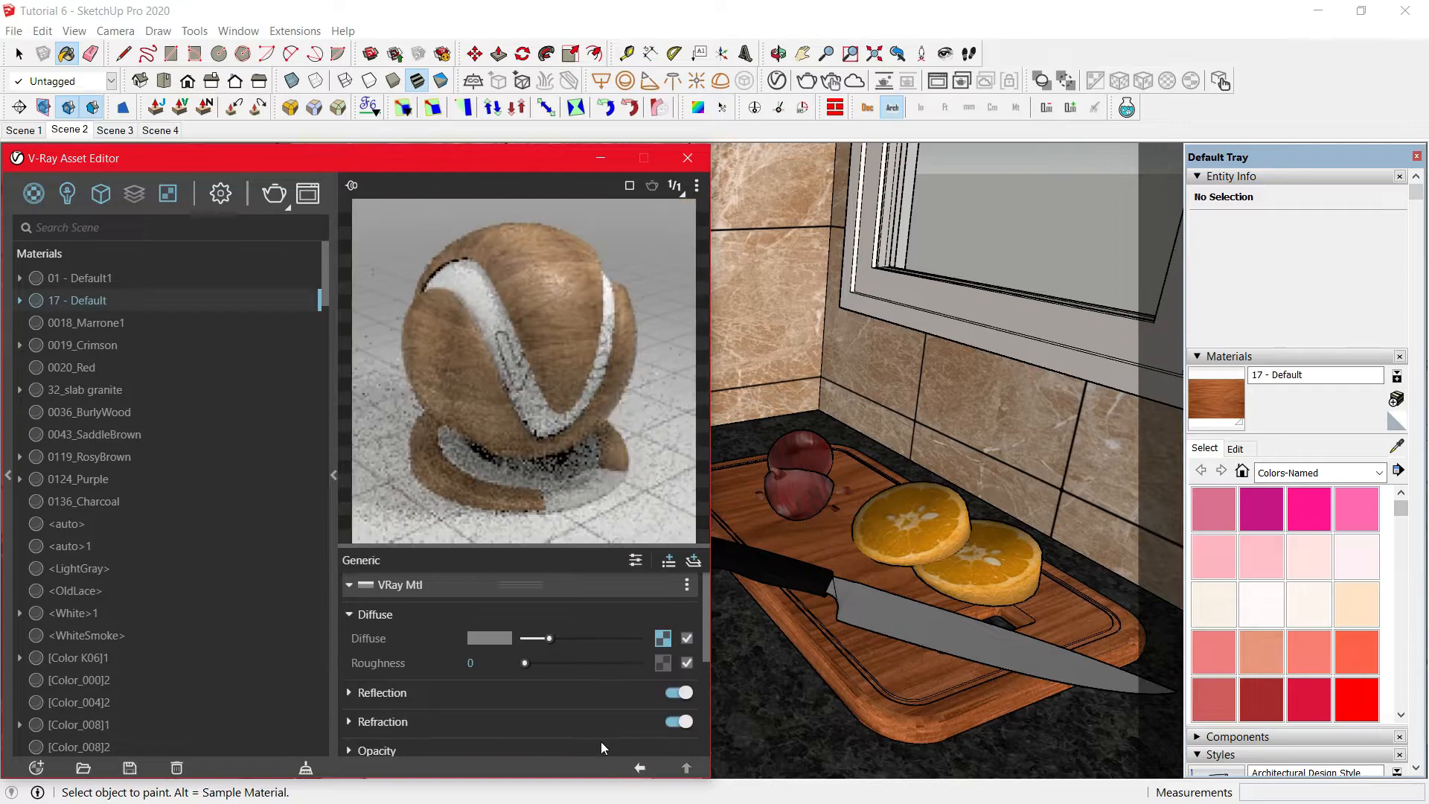
# Sample the dark wooden utensils' material in the white holder and examine its reflection color, highlight glossiness and reflection glossiness.
pyautogui.scroll(-5, 980, 548)
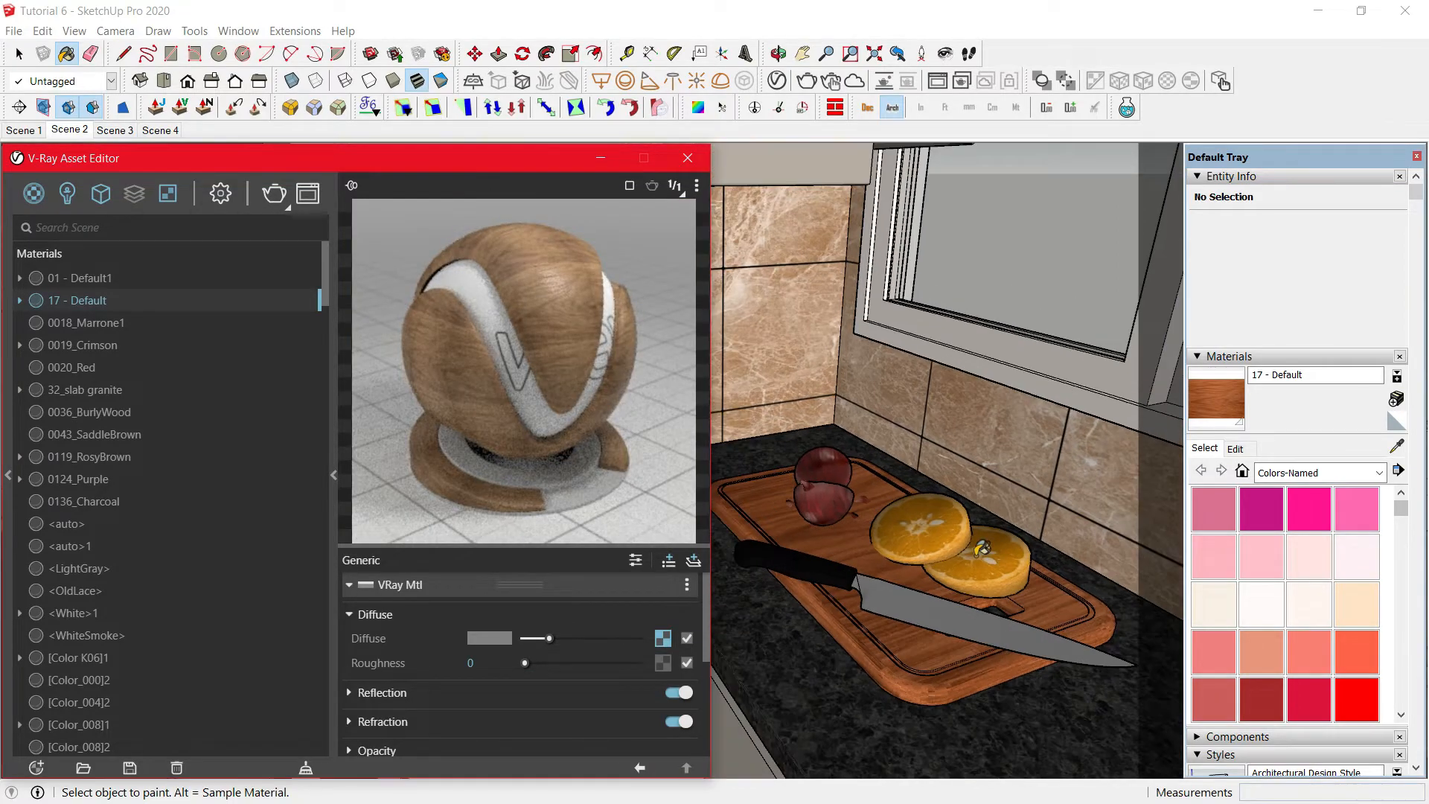
pyautogui.moveTo(981, 548); pyautogui.dragTo(765, 514, button='middle')
pyautogui.press('h')
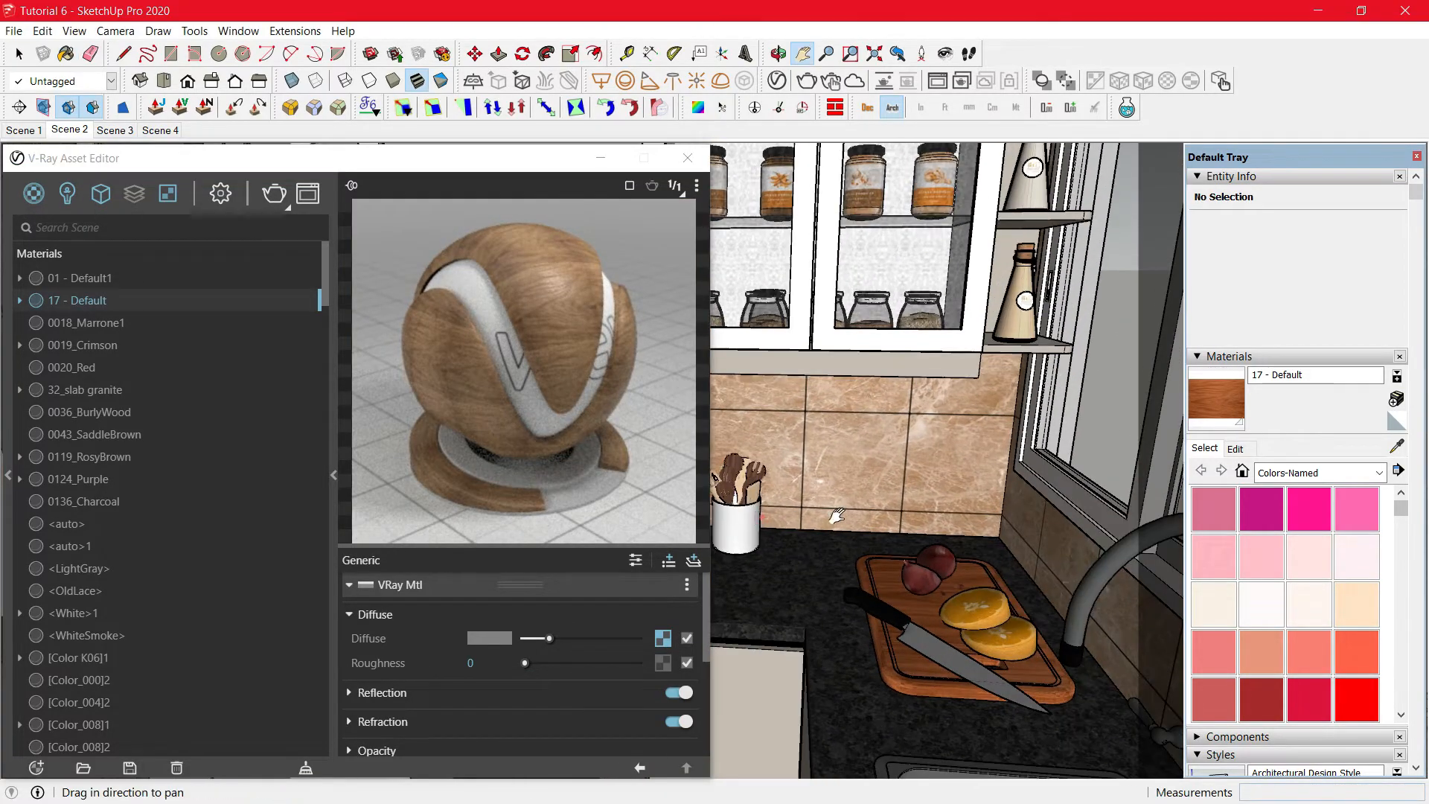
pyautogui.moveTo(836, 518); pyautogui.dragTo(878, 489)
pyautogui.scroll(5, 878, 489)
pyautogui.press('b')
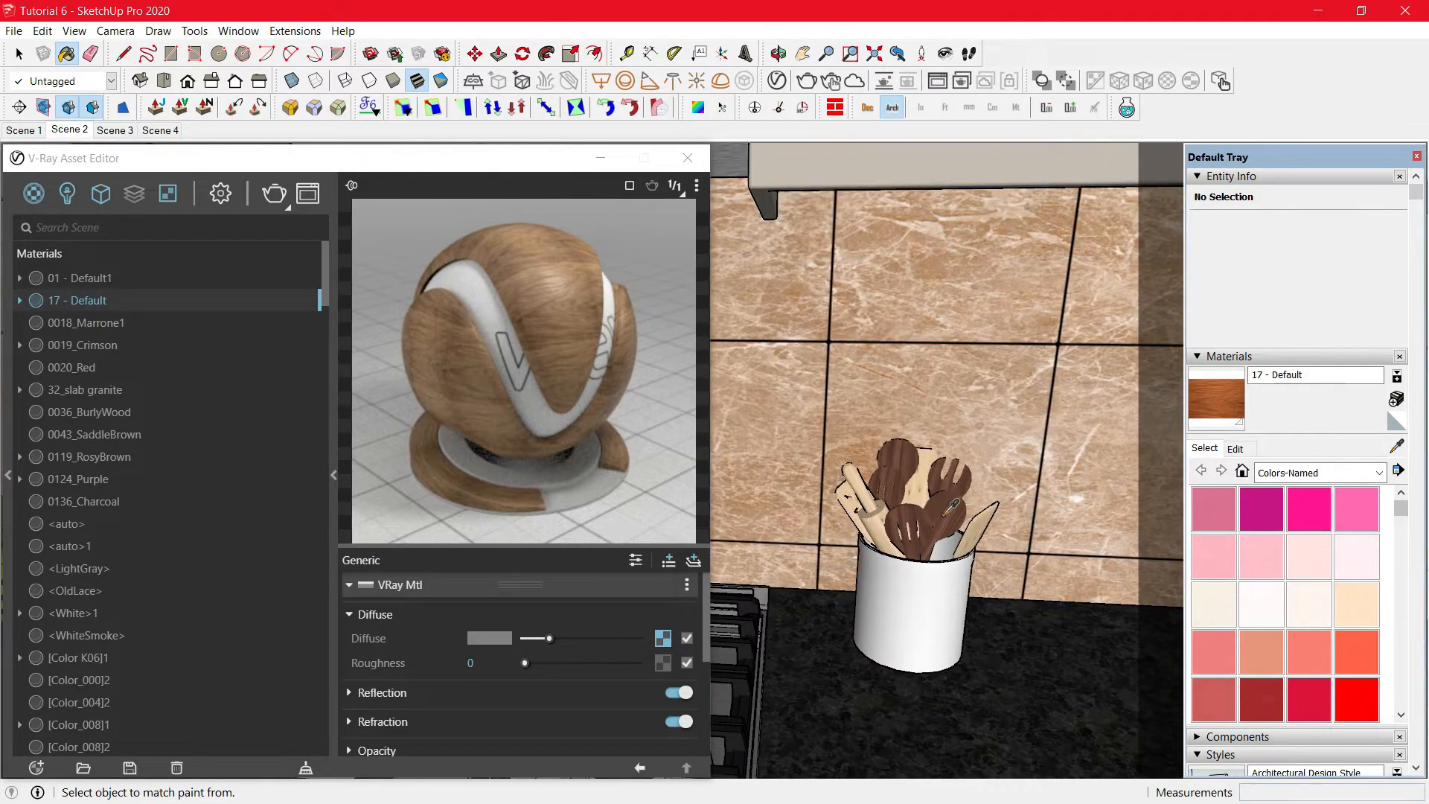
pyautogui.keyDown('alt'); pyautogui.click(945, 513); pyautogui.keyUp('alt')
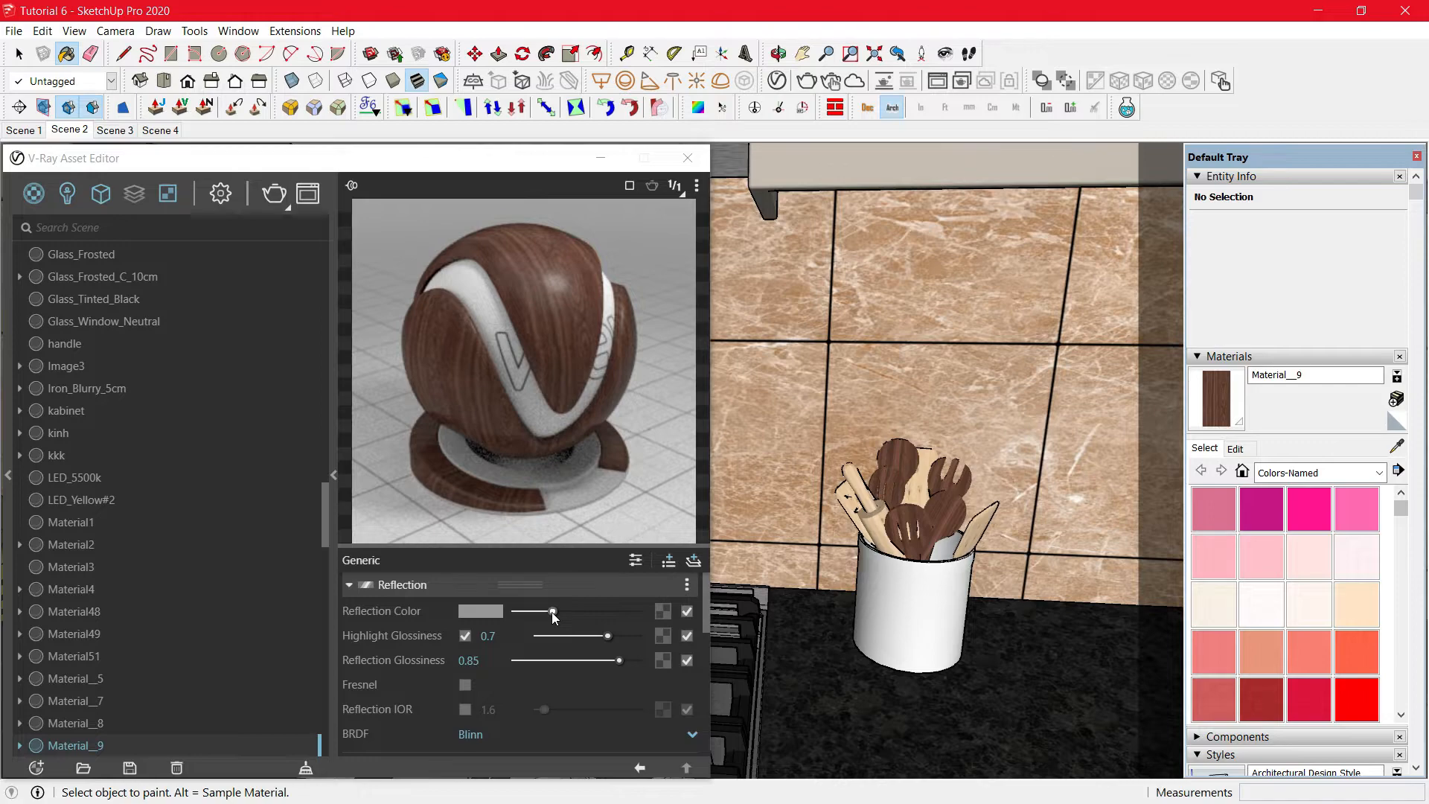
pyautogui.moveTo(552, 612); pyautogui.dragTo(554, 612)
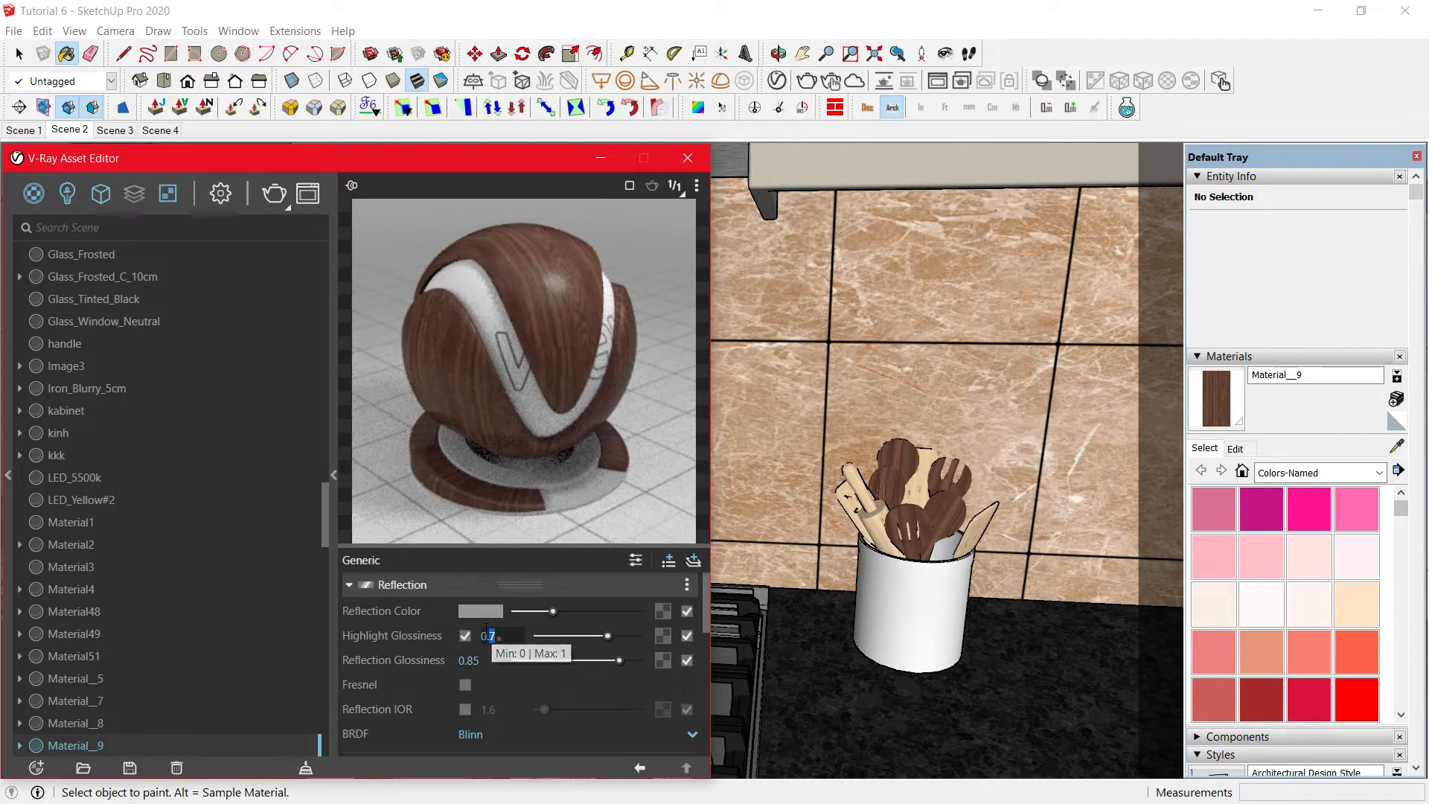
pyautogui.moveTo(495, 635); pyautogui.dragTo(485, 636)
pyautogui.click(484, 660)
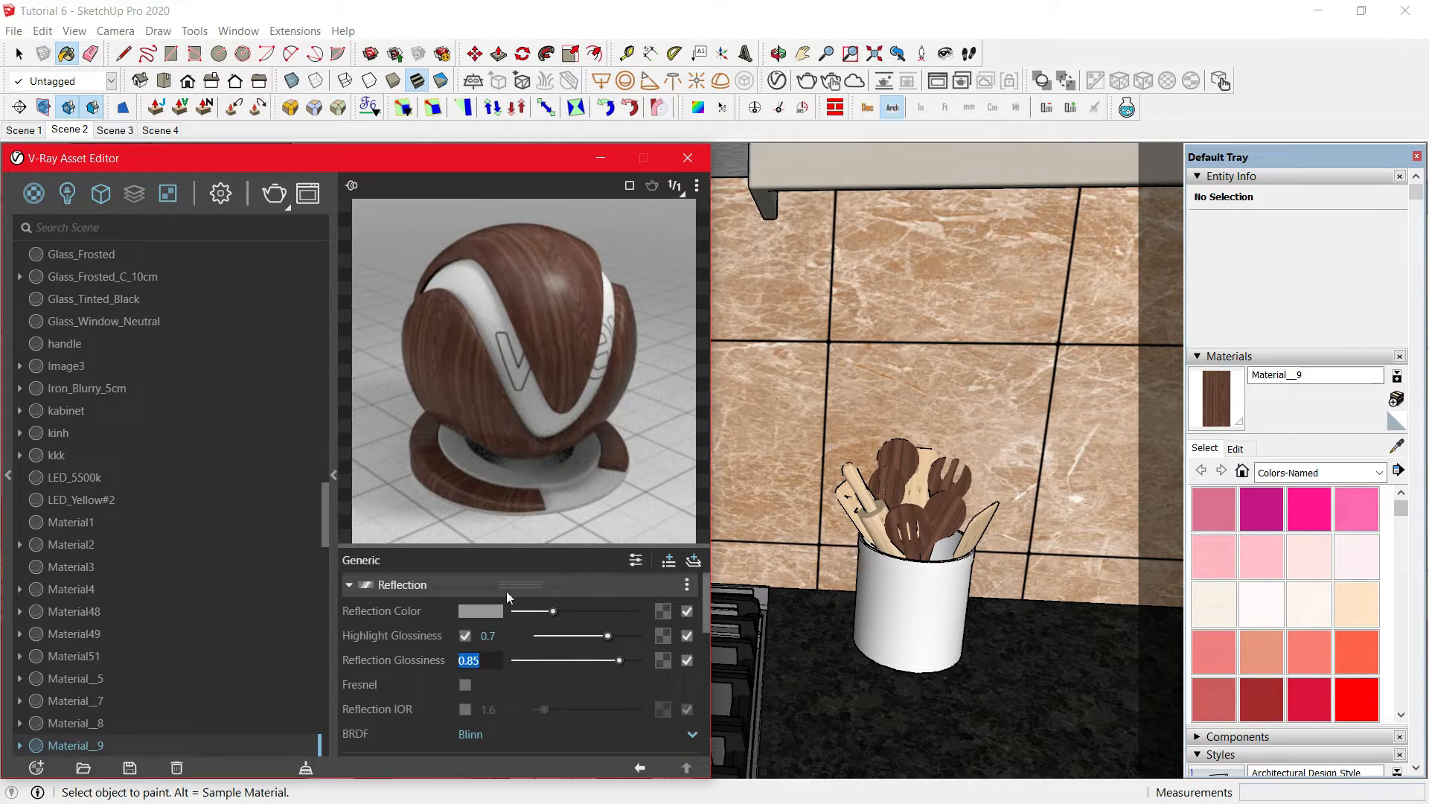
pyautogui.click(425, 582)
# Sample the light wooden utensils' material and set its reflection glossiness to 0.7.
pyautogui.press('alt')
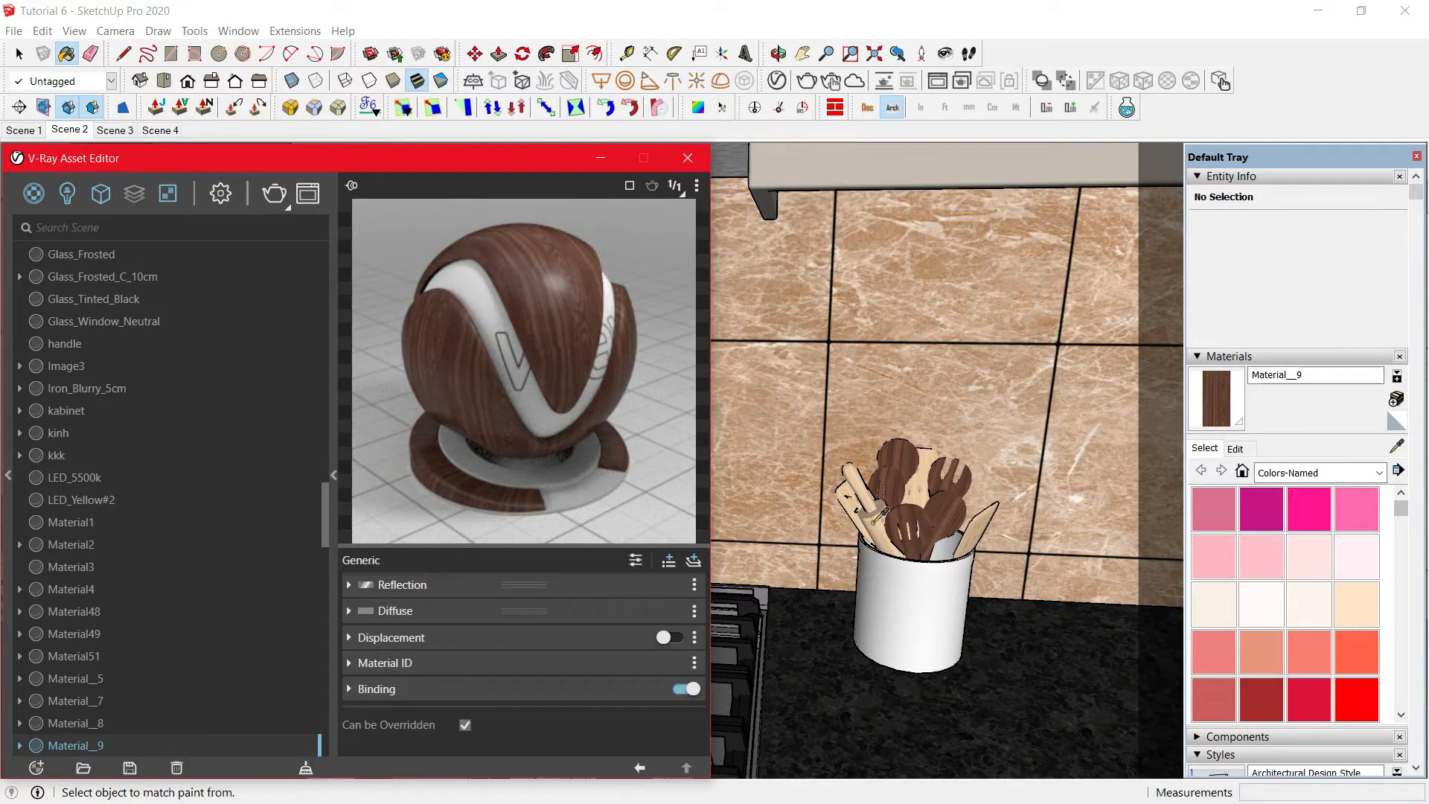
pyautogui.keyDown('alt'); pyautogui.click(880, 515); pyautogui.keyUp('alt')
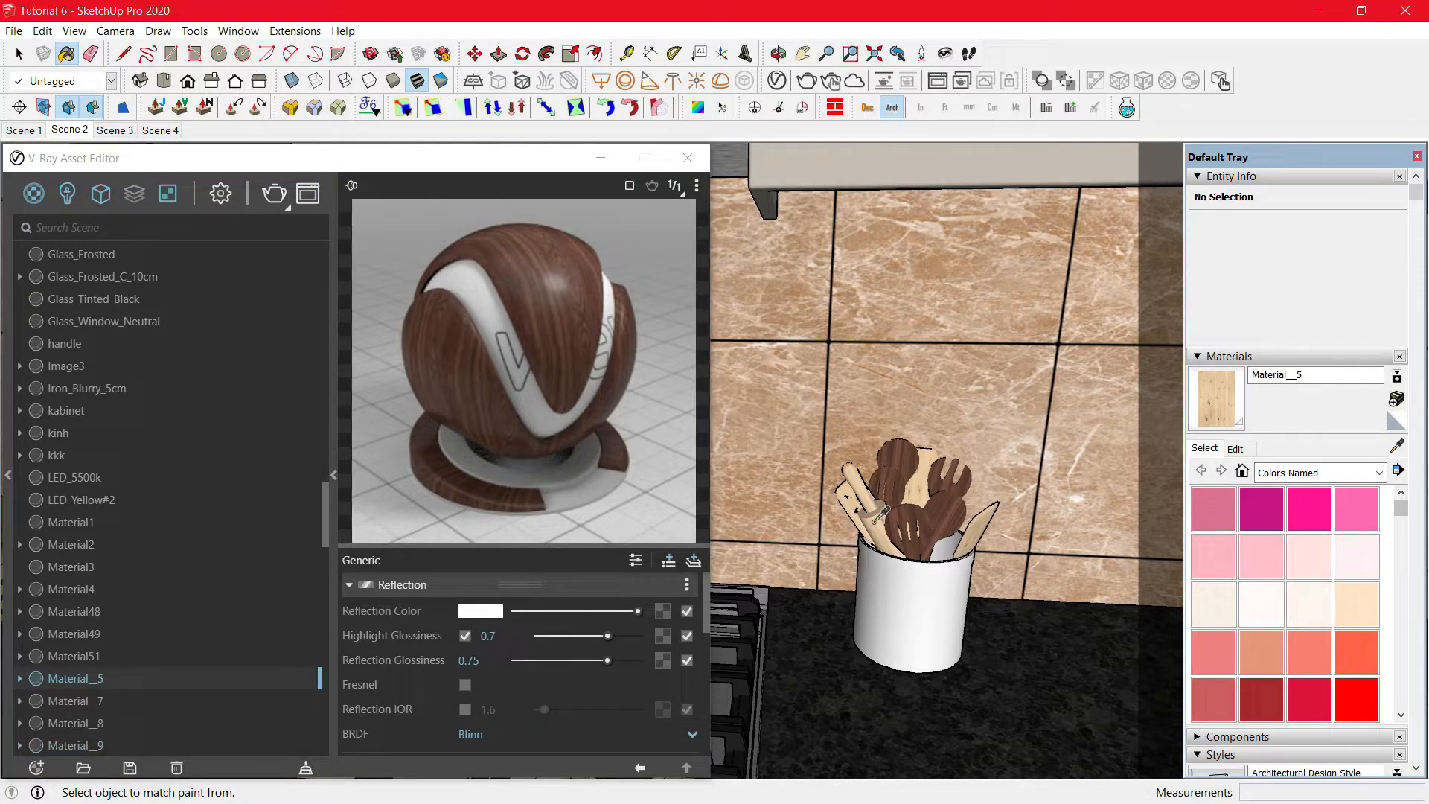
pyautogui.click(636, 610)
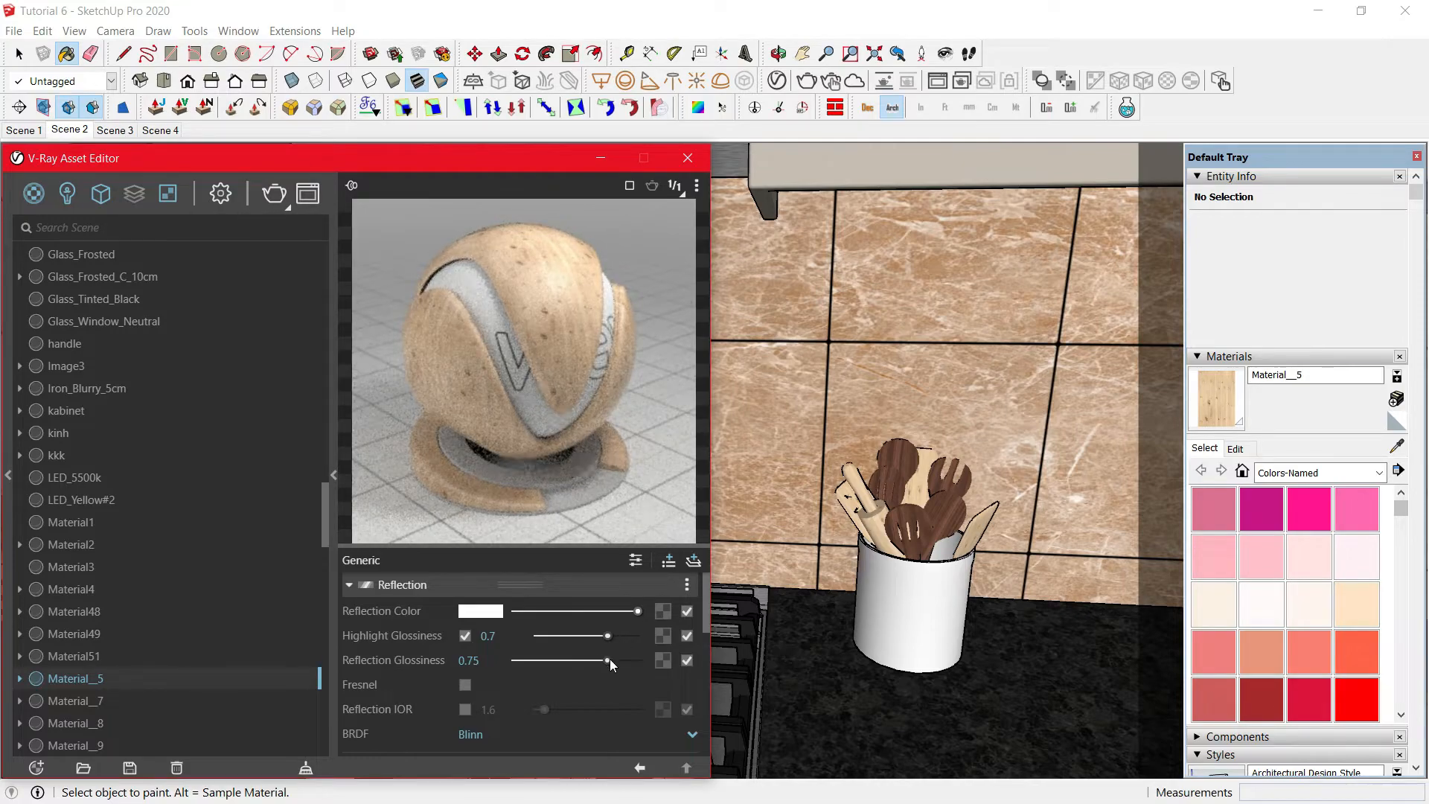
pyautogui.click(474, 658)
pyautogui.press('Return')
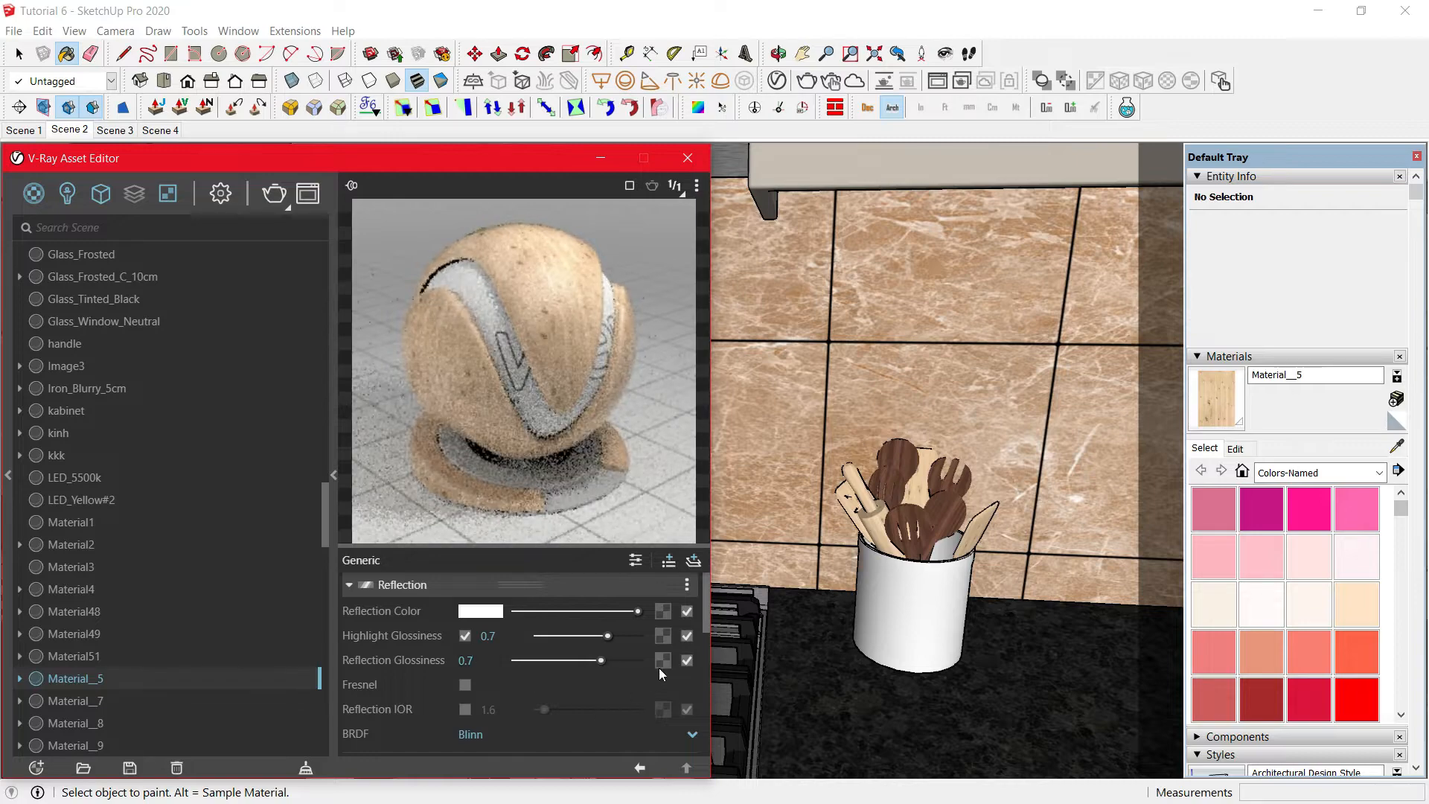
# Sample the white utensil holder's material and set its reflection glossiness to 0.9 and highlight glossiness to 0.7.
pyautogui.keyDown('alt'); pyautogui.click(919, 595); pyautogui.keyUp('alt')
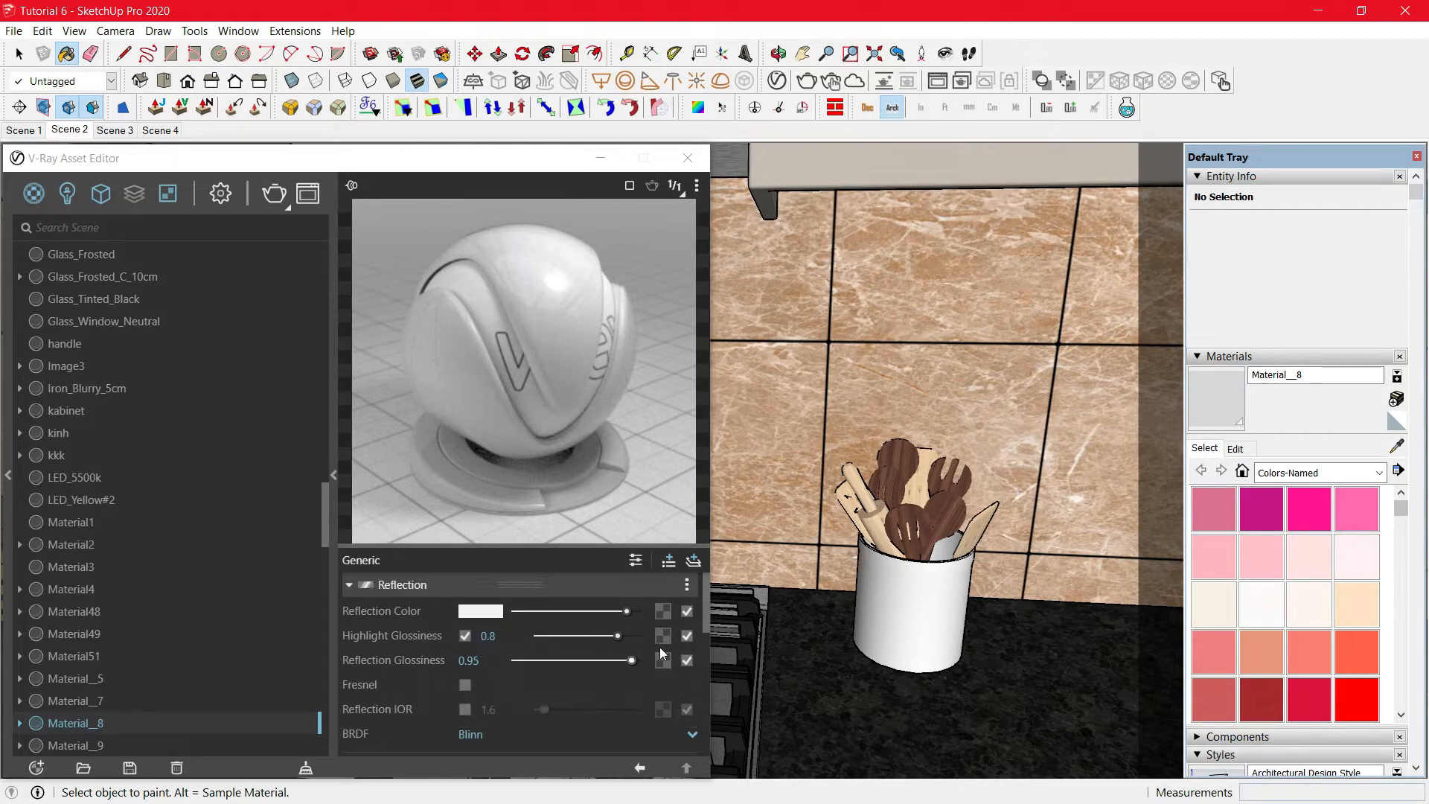
pyautogui.moveTo(636, 660); pyautogui.dragTo(628, 660)
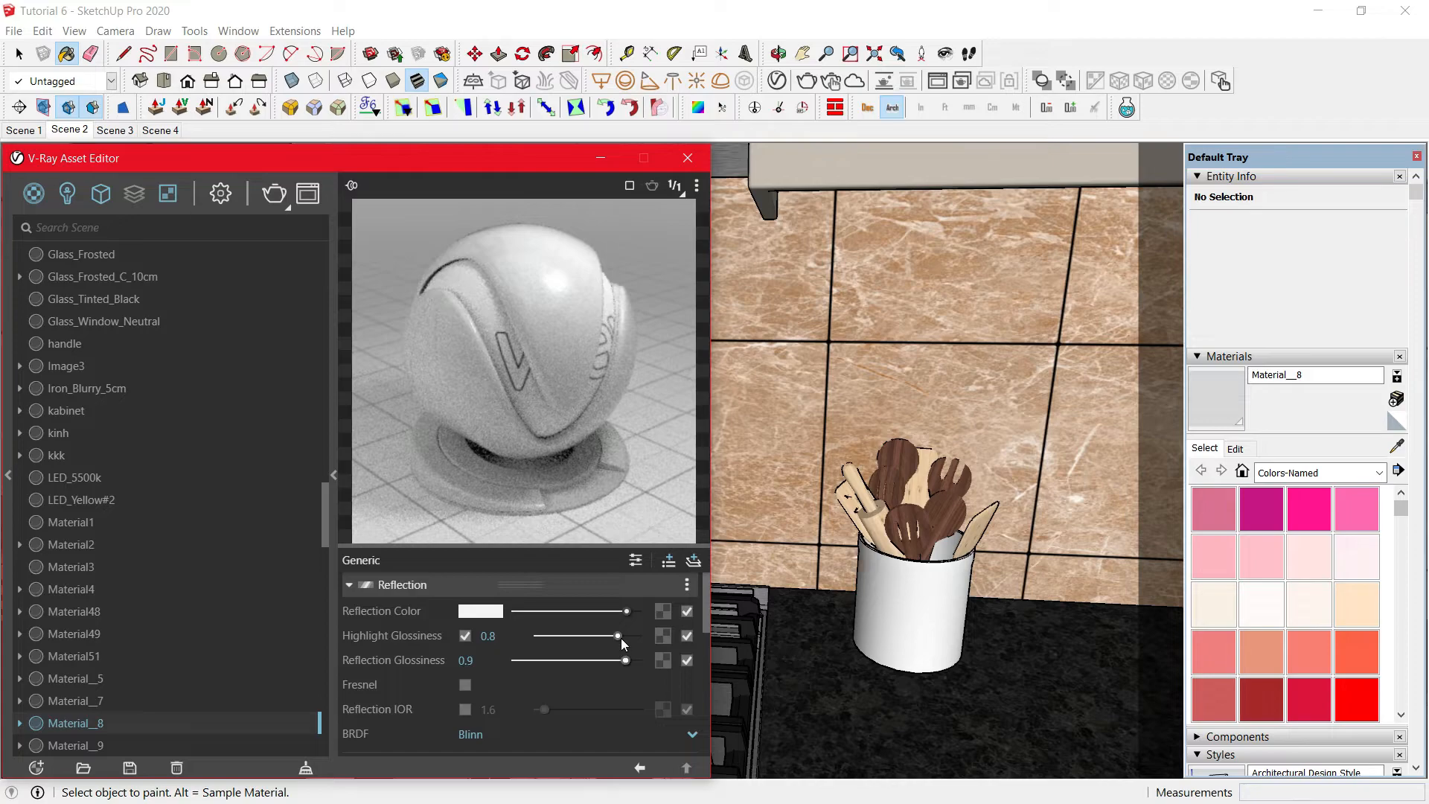
pyautogui.click(618, 637)
pyautogui.moveTo(620, 638); pyautogui.dragTo(609, 636)
# Sample the material of the black grates on the gas stove.
pyautogui.moveTo(1022, 485)
pyautogui.mouseDown(button='middle')
pyautogui.moveTo(1058, 554)
pyautogui.moveTo(968, 590)
pyautogui.mouseUp(button='middle')
pyautogui.press('alt')
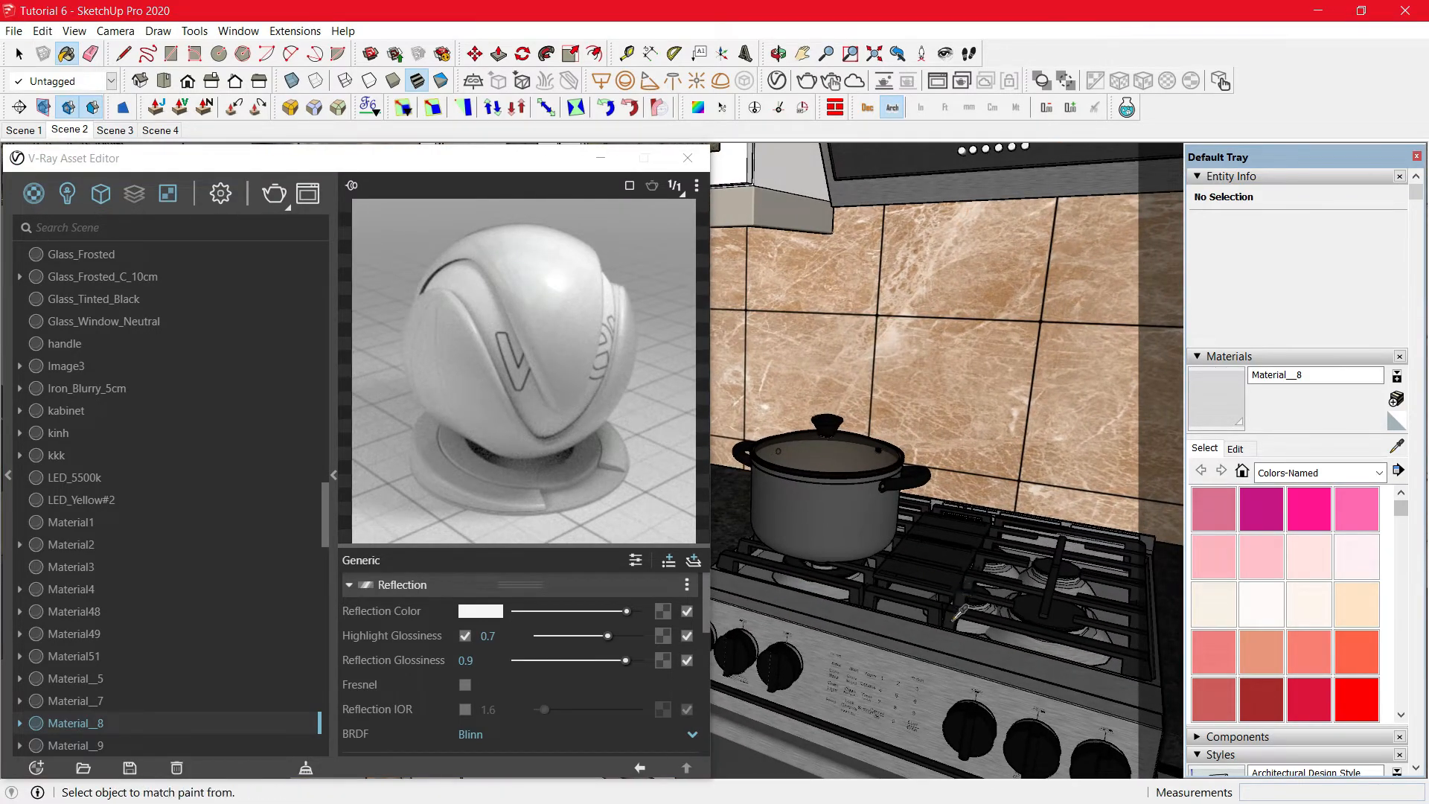
pyautogui.keyDown('alt'); pyautogui.click(956, 617); pyautogui.keyUp('alt')
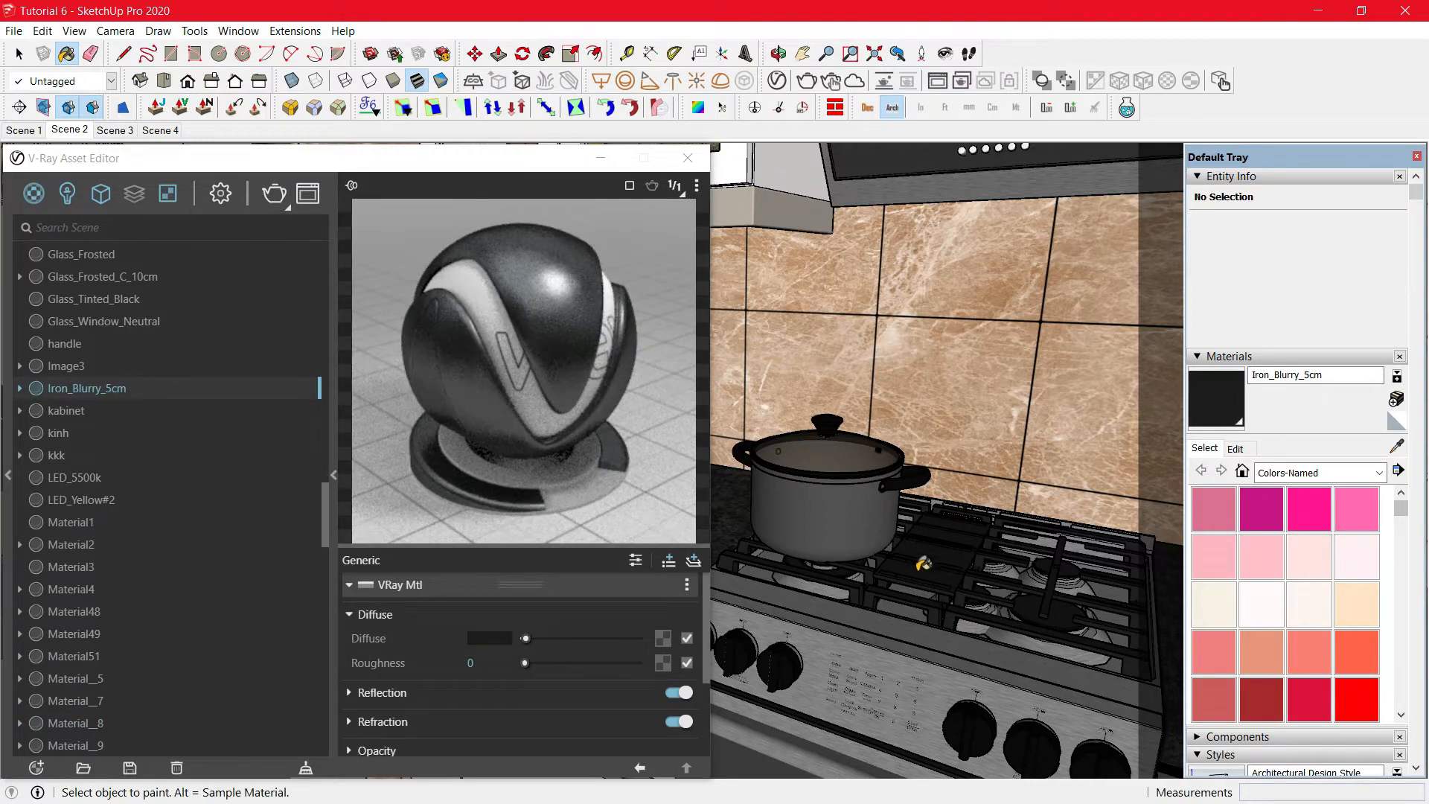
# Sample the stovetop's metal material and the cooking pot's material, and examine the pot's reflection color, reflection glossiness and highlight glossiness.
pyautogui.press('alt')
pyautogui.keyDown('alt'); pyautogui.click(859, 631); pyautogui.keyUp('alt')
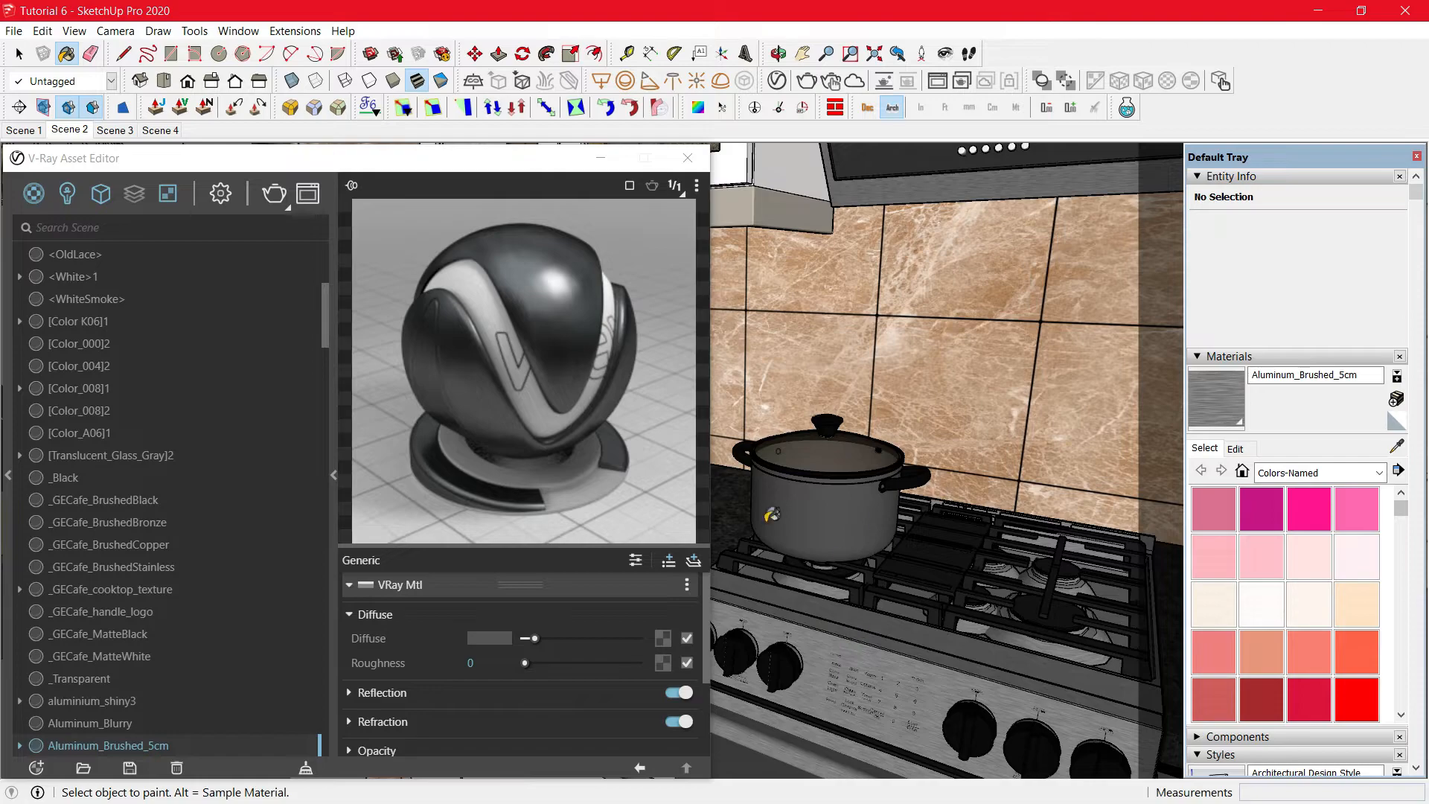
pyautogui.scroll(3, 966, 488)
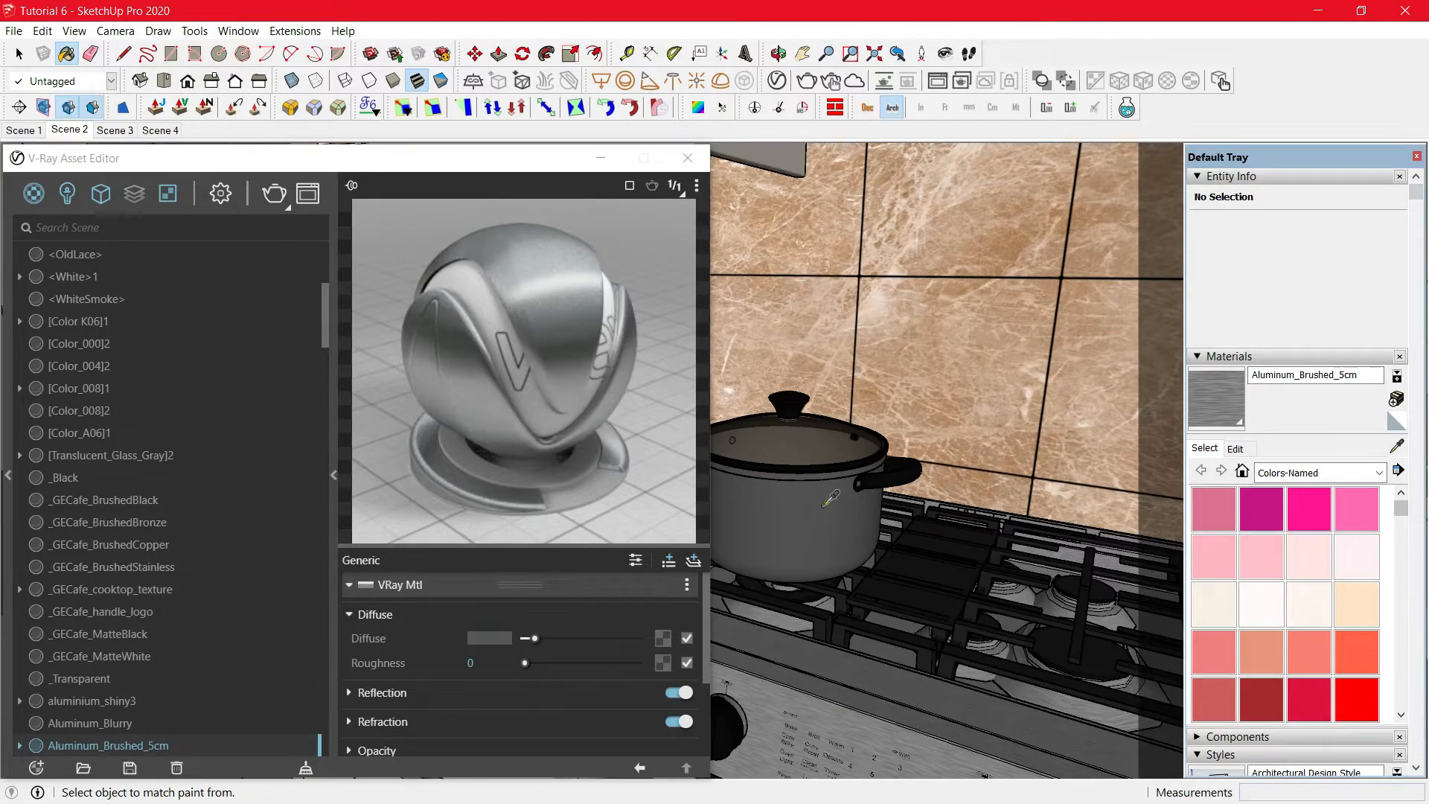
pyautogui.keyDown('alt'); pyautogui.click(814, 506); pyautogui.keyUp('alt')
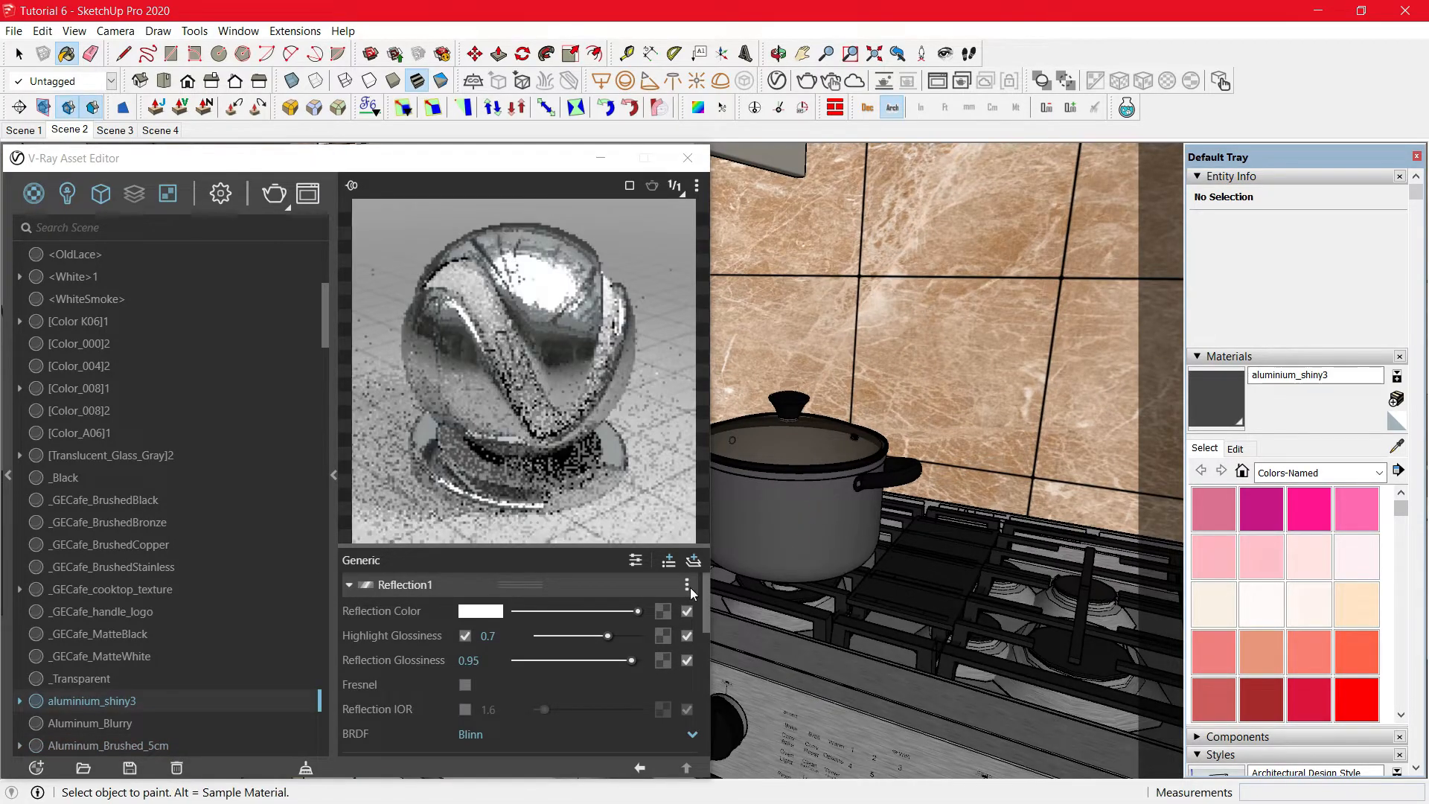
pyautogui.click(636, 611)
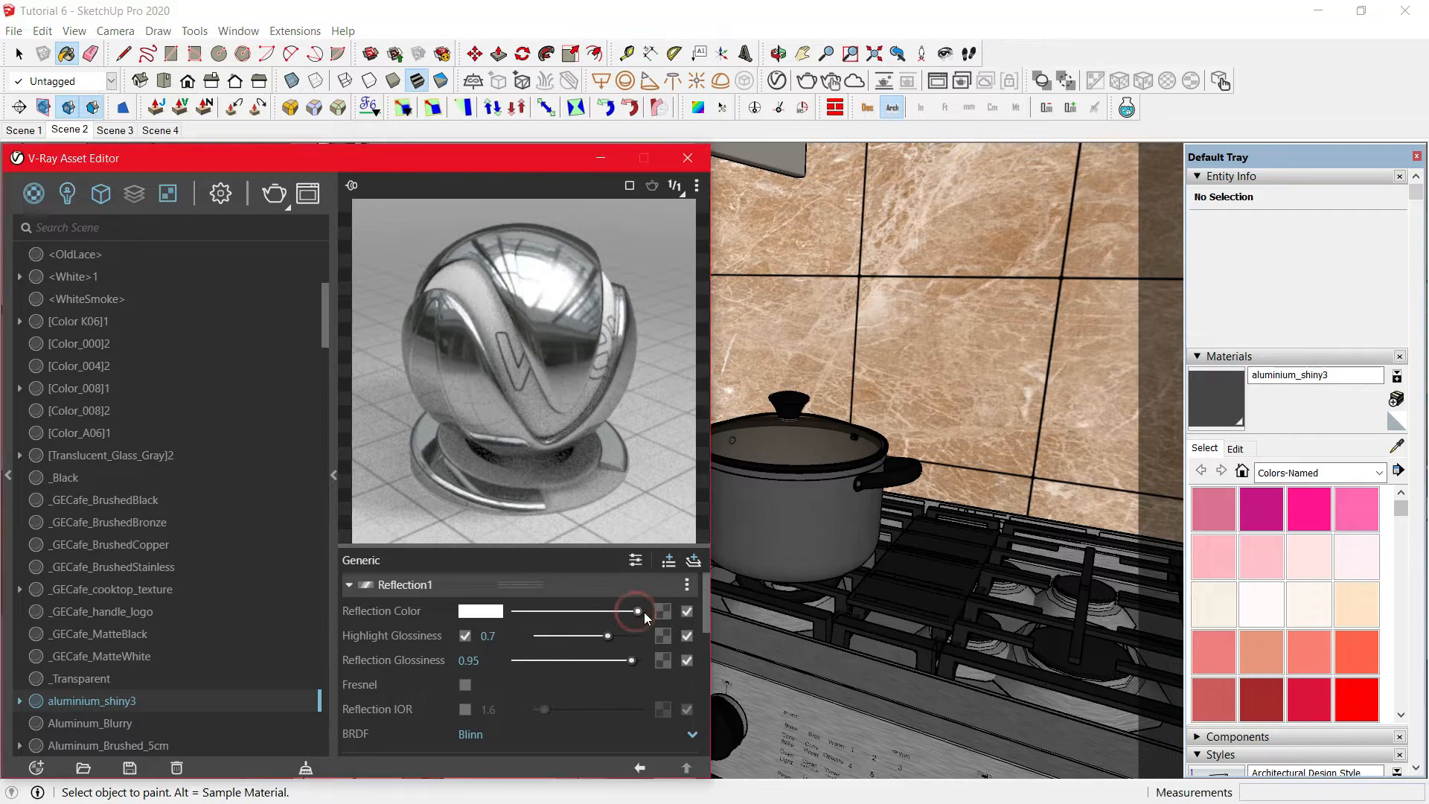
pyautogui.click(631, 660)
pyautogui.click(608, 637)
# Sample the black materials of the pot's handle and the stove's control knobs.
pyautogui.keyDown('alt'); pyautogui.click(895, 467); pyautogui.keyUp('alt')
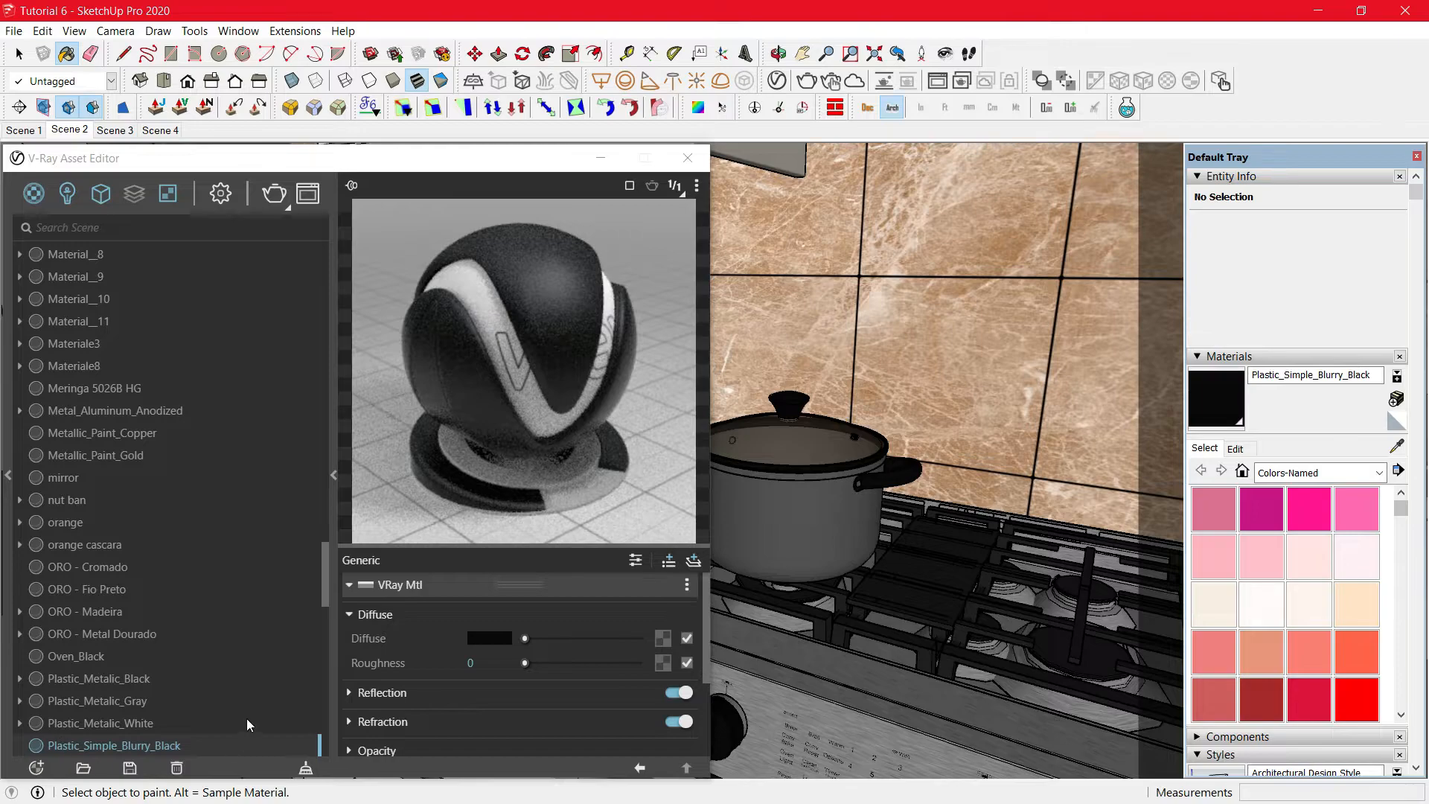
pyautogui.scroll(-3, 943, 569)
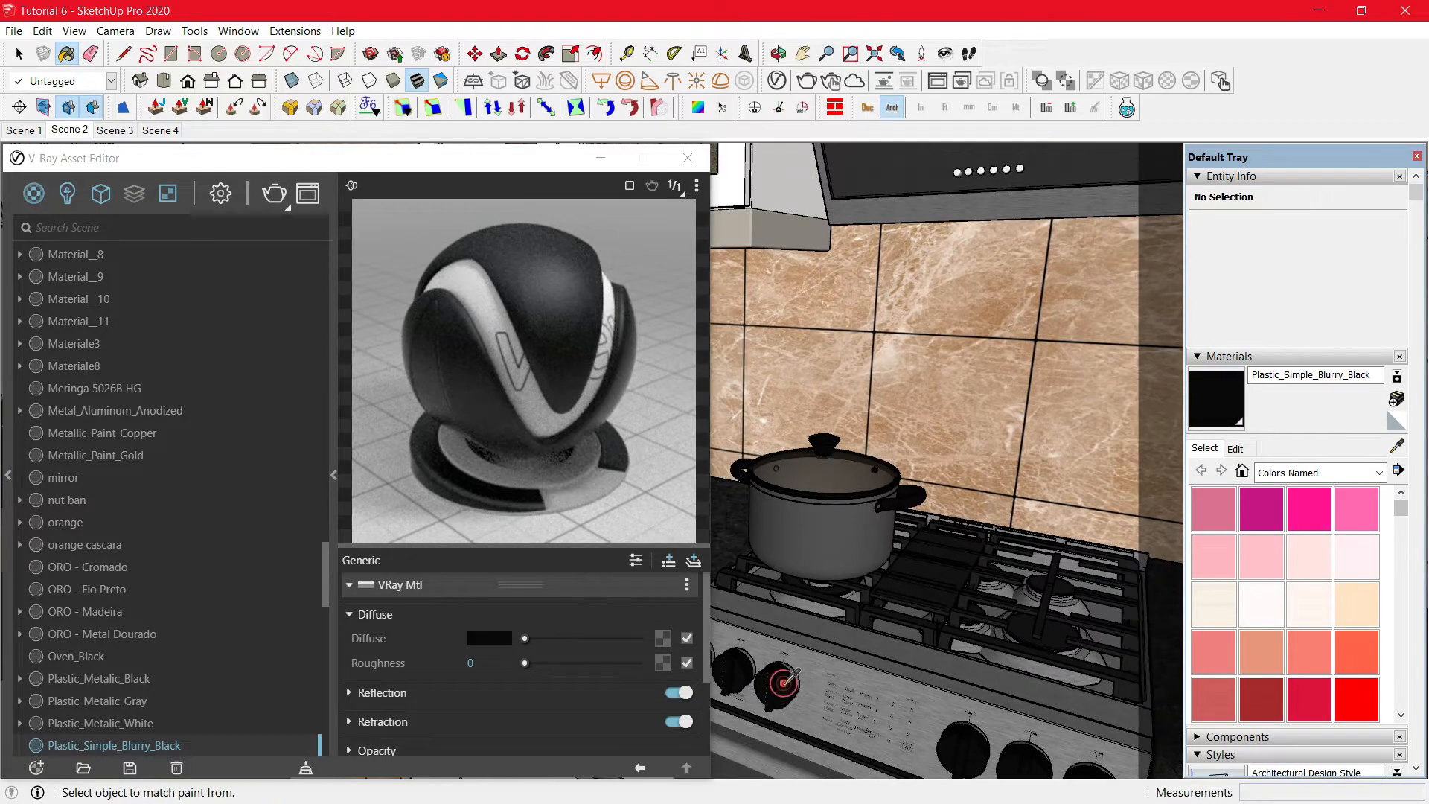
pyautogui.keyDown('alt'); pyautogui.click(791, 677); pyautogui.keyUp('alt')
pyautogui.scroll(-4, 967, 476)
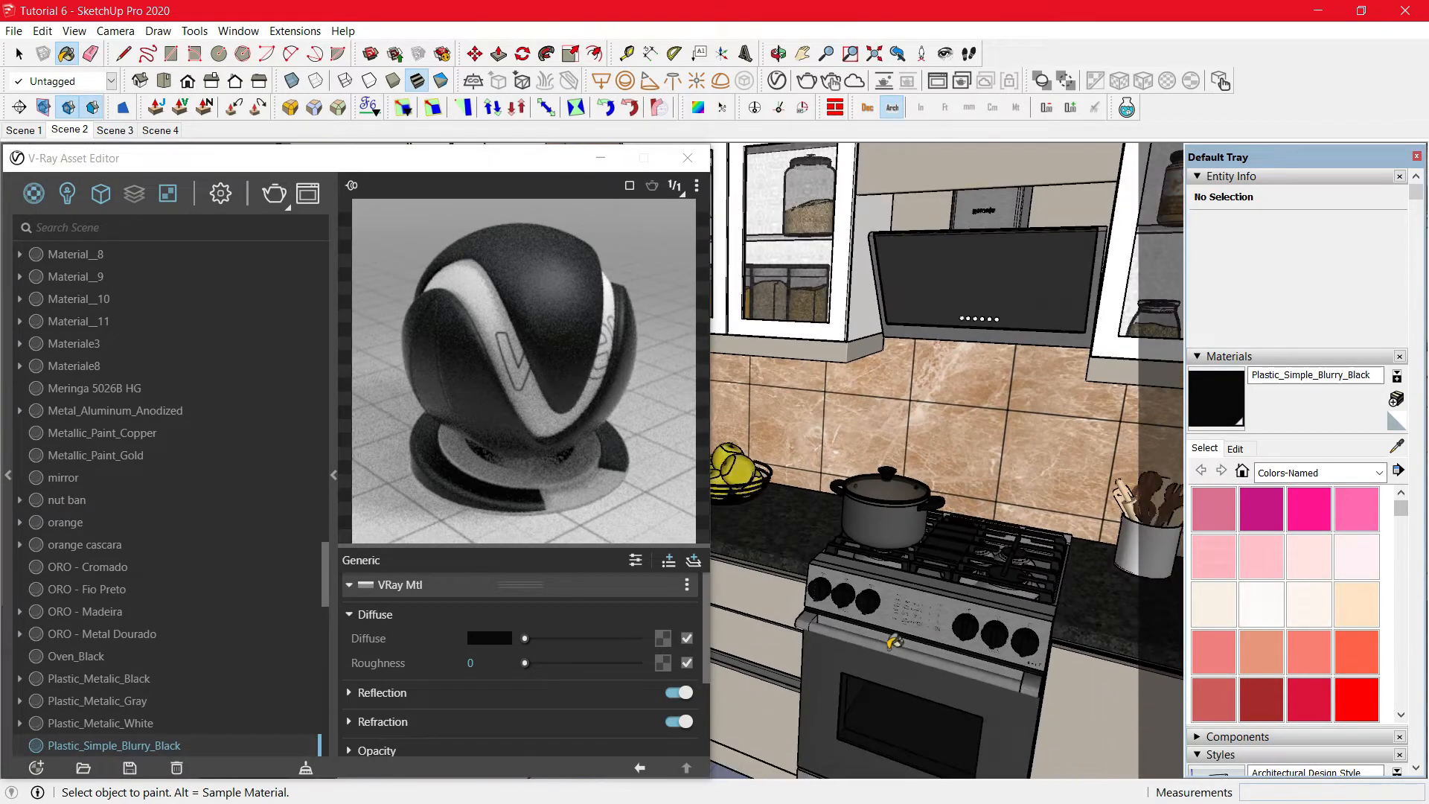
pyautogui.scroll(1, 868, 666)
pyautogui.press('alt')
pyautogui.press('Left')
pyautogui.press('Down')
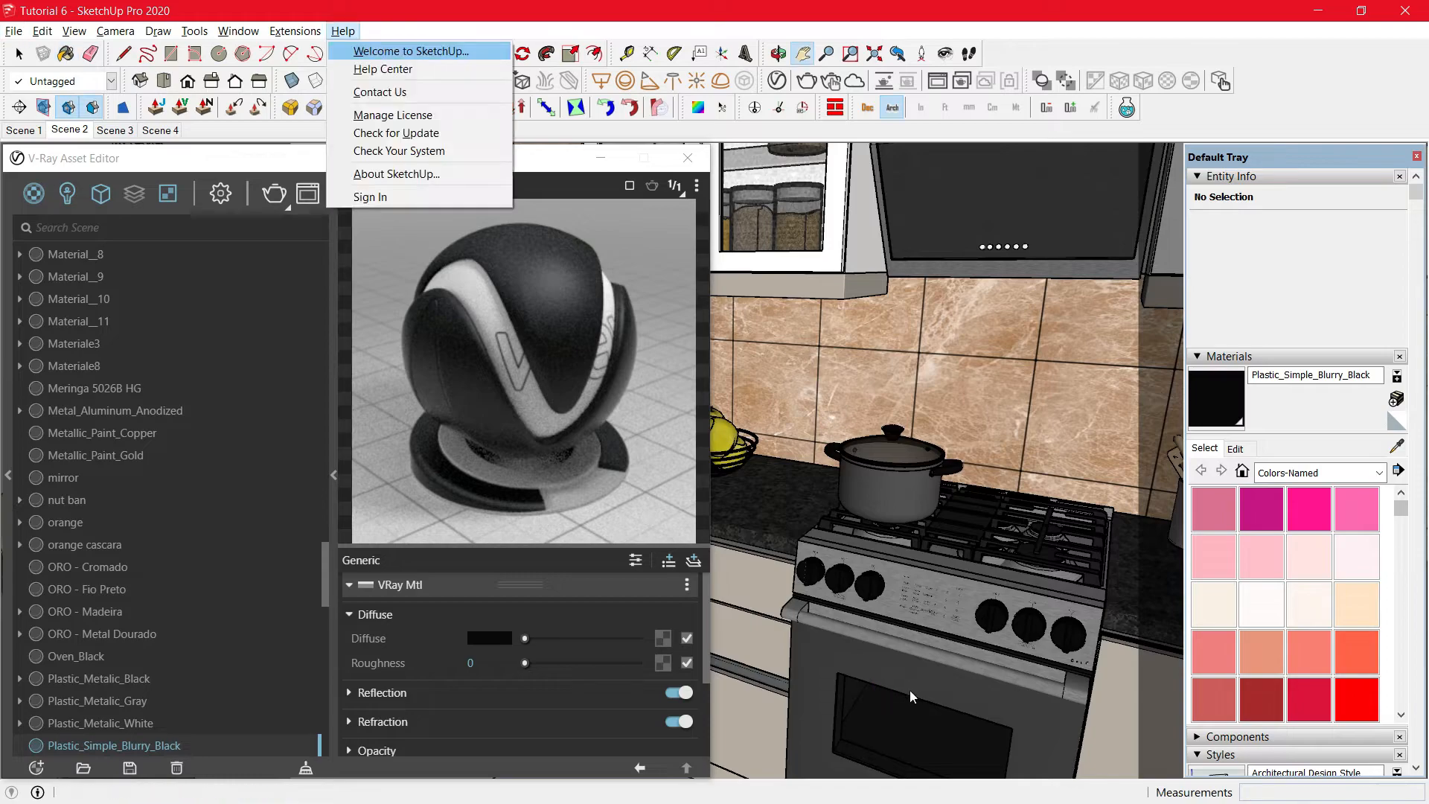
pyautogui.press('Escape')
# Sample the oven door's dark material and slightly brighten its reflection color.
pyautogui.click(803, 53)
pyautogui.moveTo(983, 699); pyautogui.dragTo(921, 507)
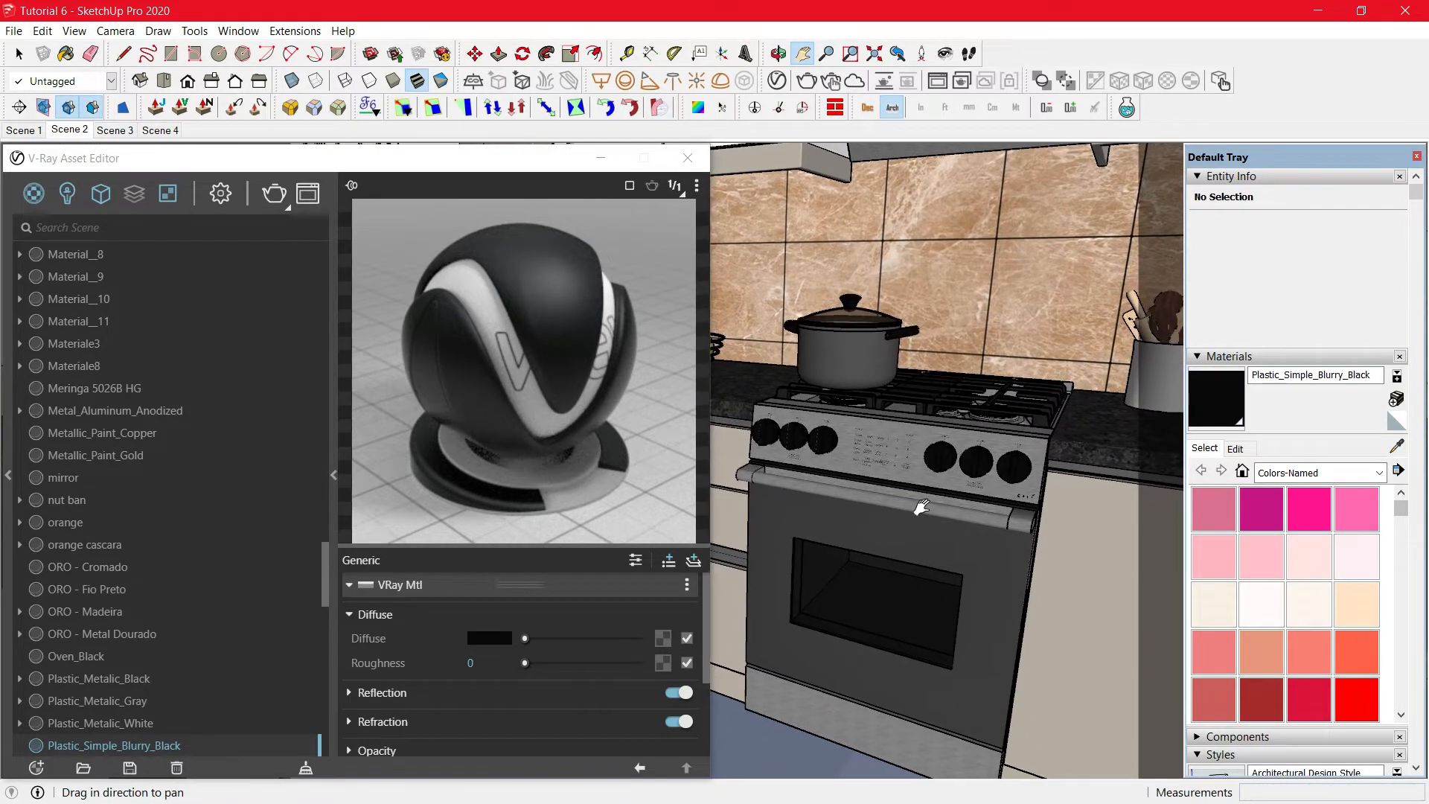
pyautogui.press('b')
pyautogui.keyDown('alt'); pyautogui.click(986, 574); pyautogui.keyUp('alt')
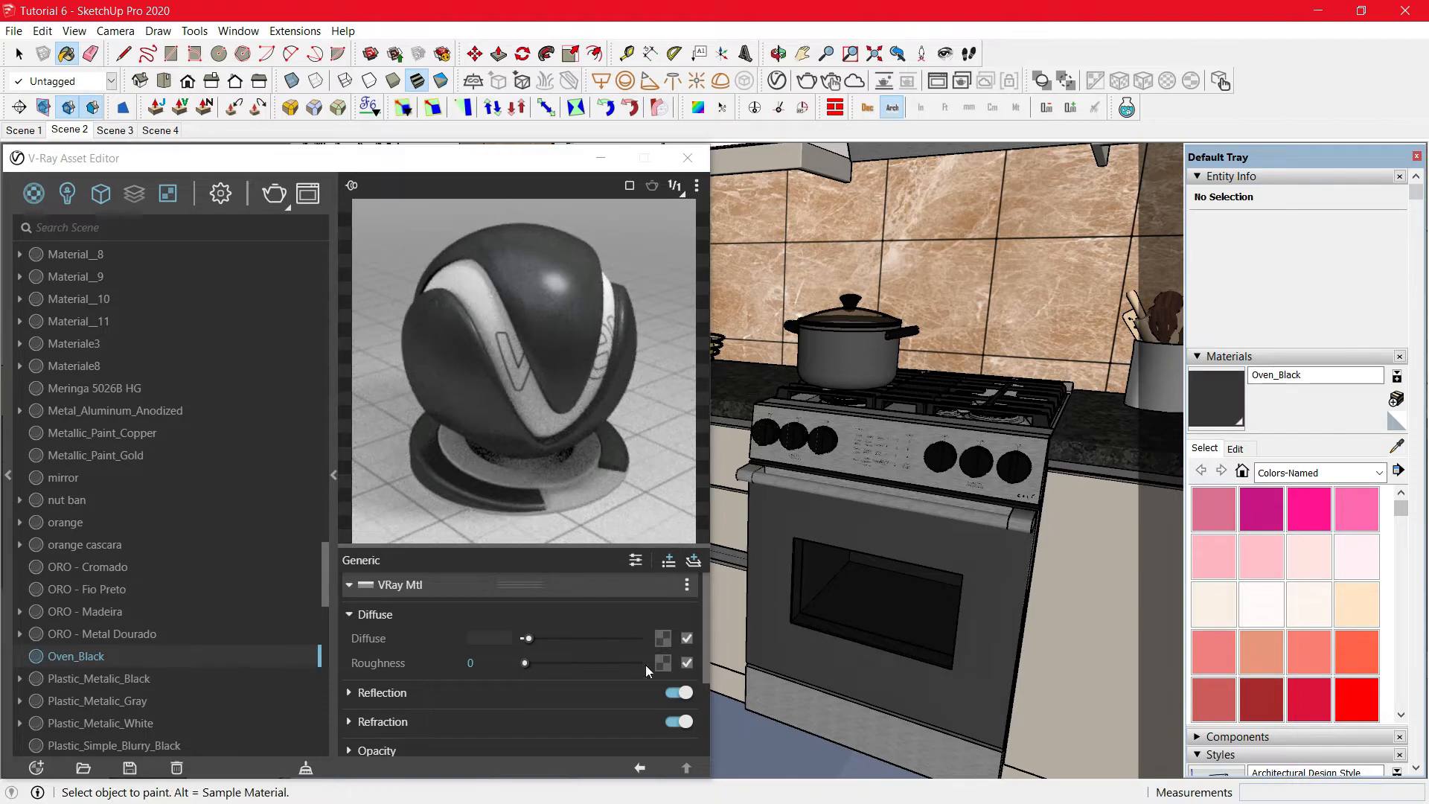
pyautogui.click(436, 695)
pyautogui.scroll(-2, 446, 677)
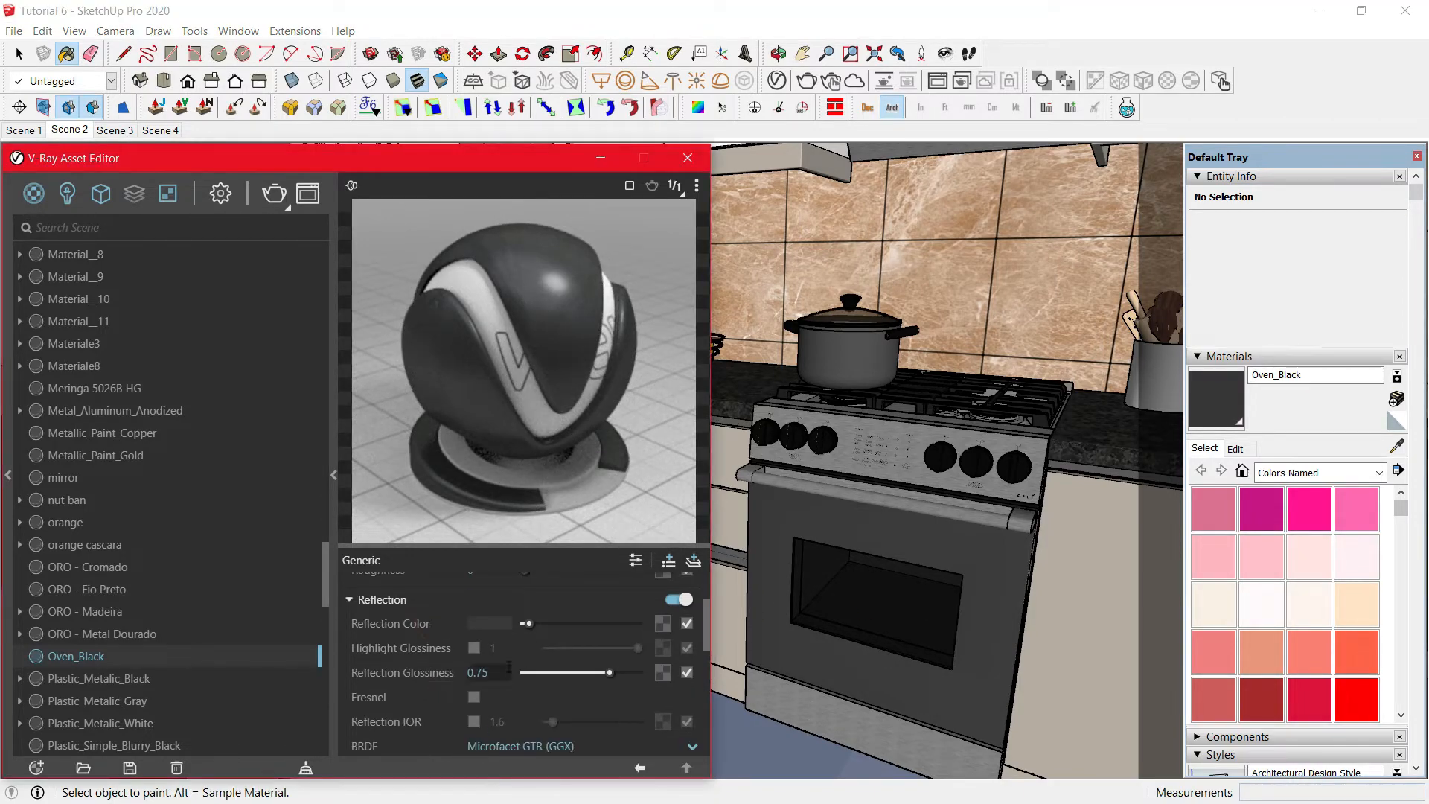
pyautogui.moveTo(530, 622)
pyautogui.mouseDown()
pyautogui.moveTo(561, 620)
pyautogui.moveTo(530, 624)
pyautogui.mouseUp()
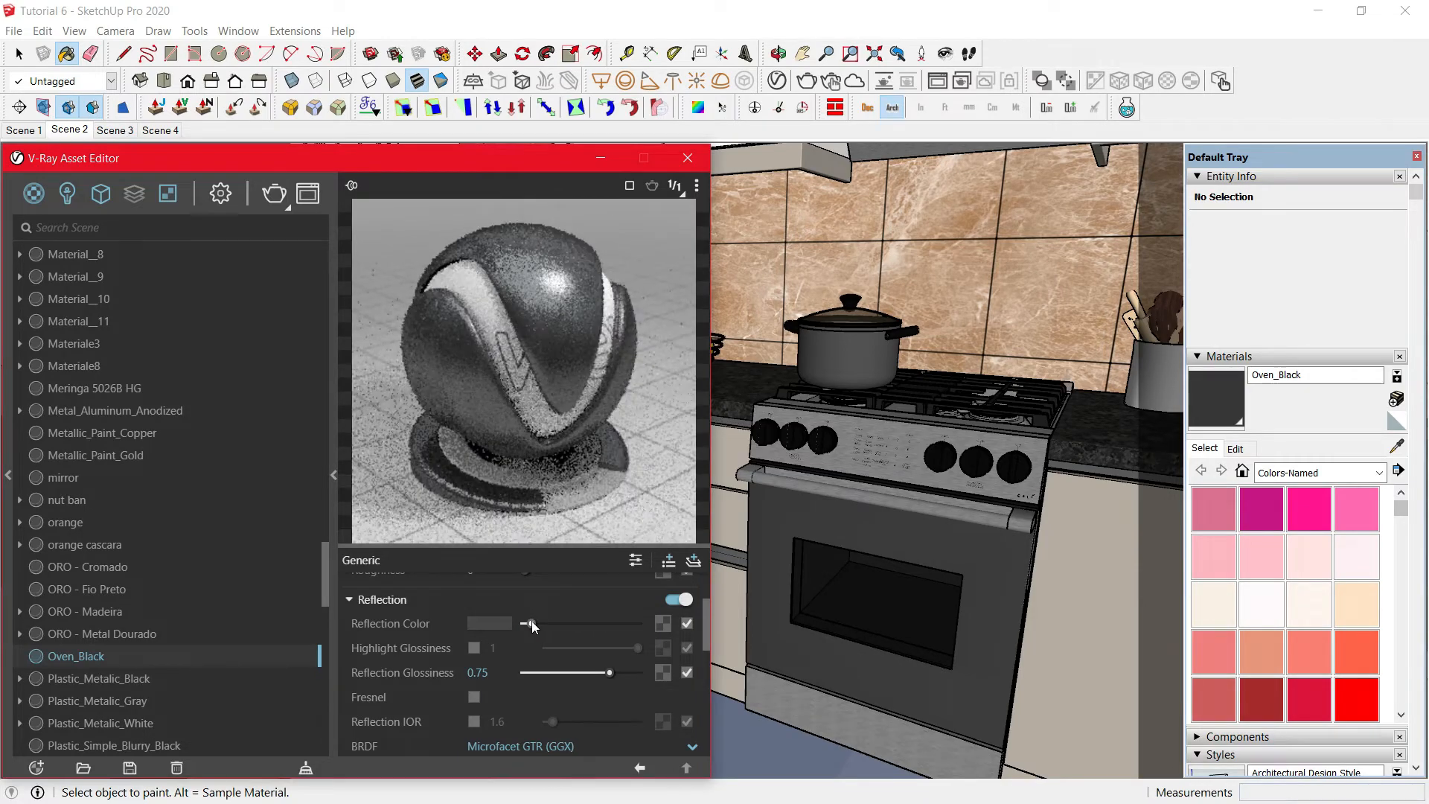
# Try a reflection glossiness of 0.7 on the oven door's material and set it back to 0.75.
pyautogui.moveTo(609, 672)
pyautogui.mouseDown()
pyautogui.moveTo(582, 672)
pyautogui.moveTo(603, 672)
pyautogui.mouseUp()
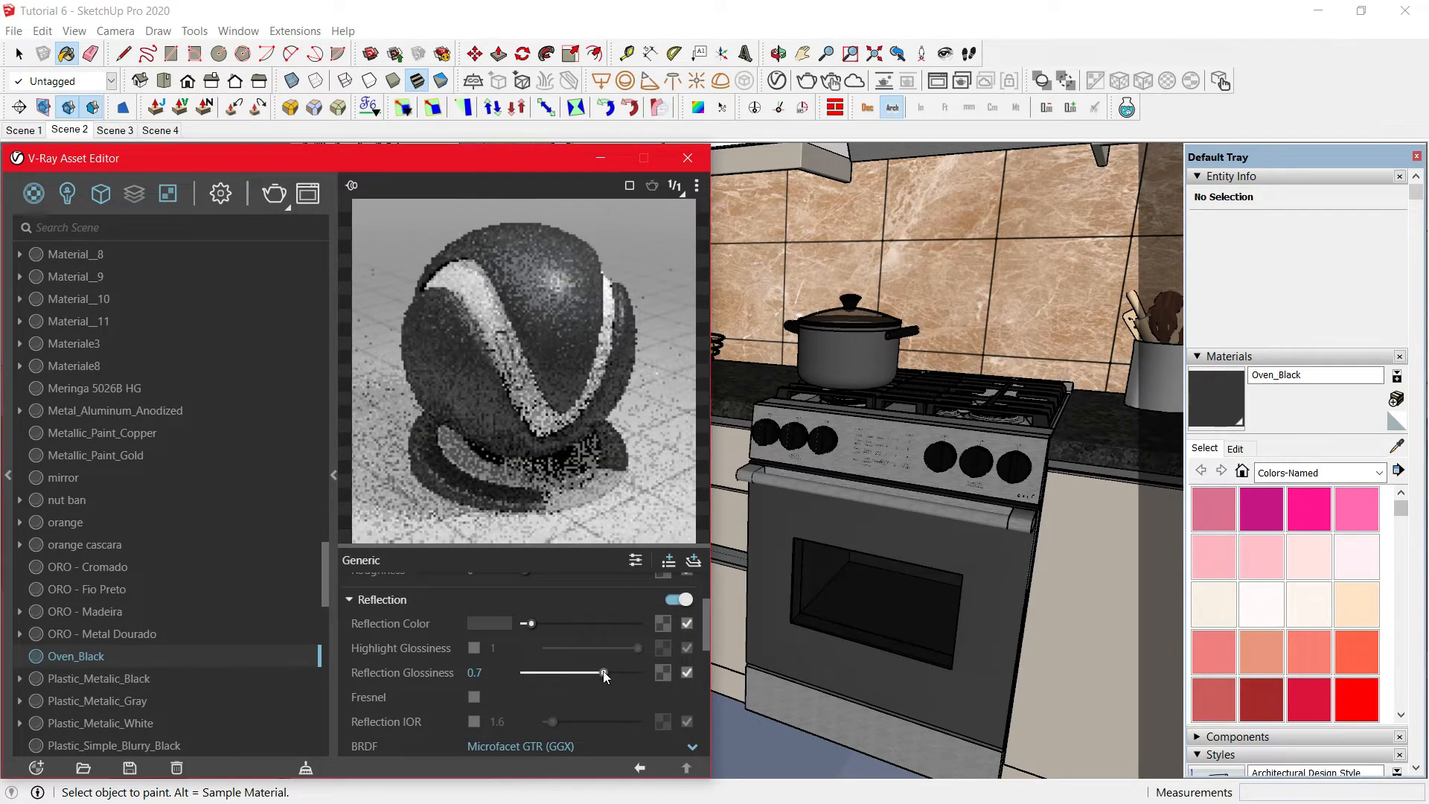
pyautogui.doubleClick(485, 673)
pyautogui.click(491, 672)
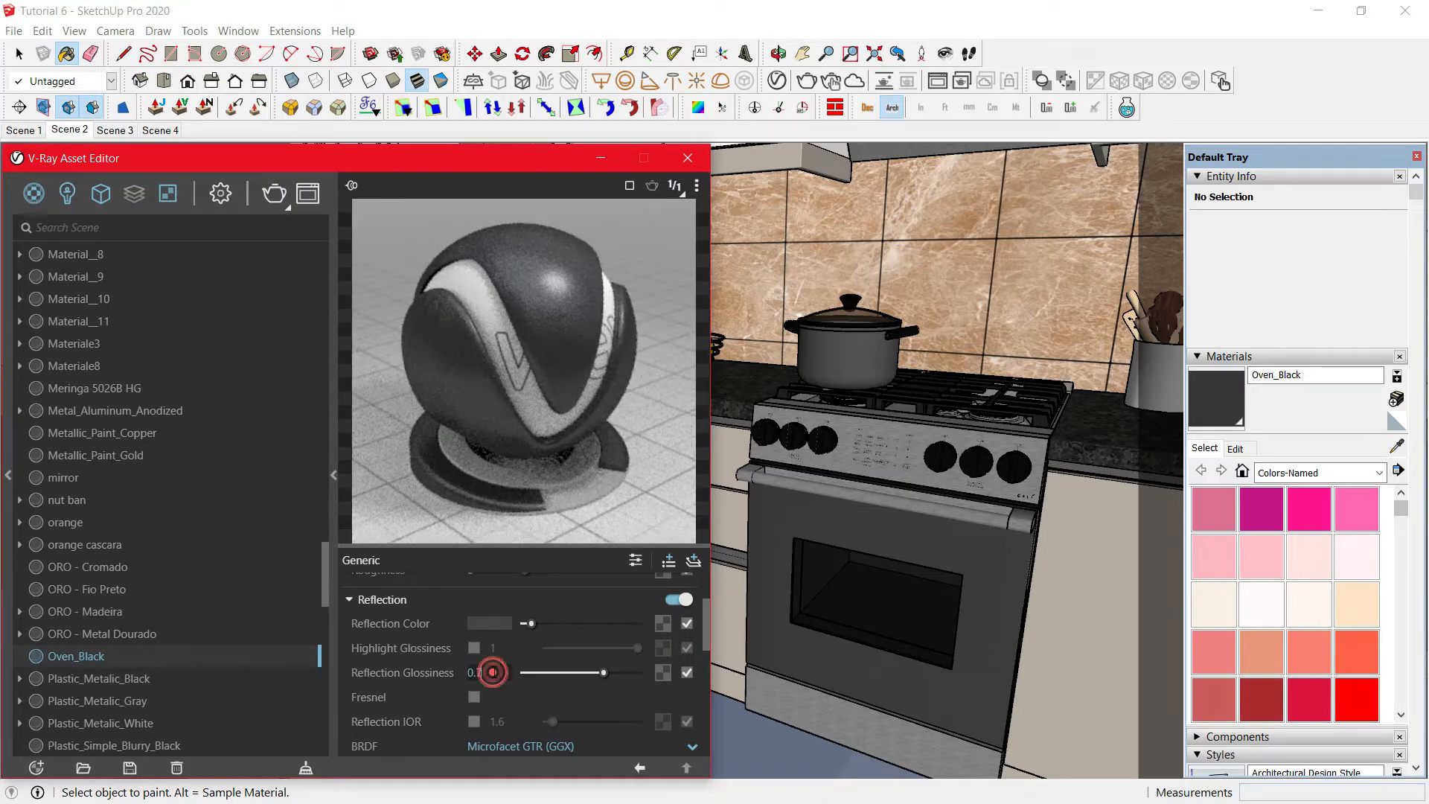
pyautogui.write('5')
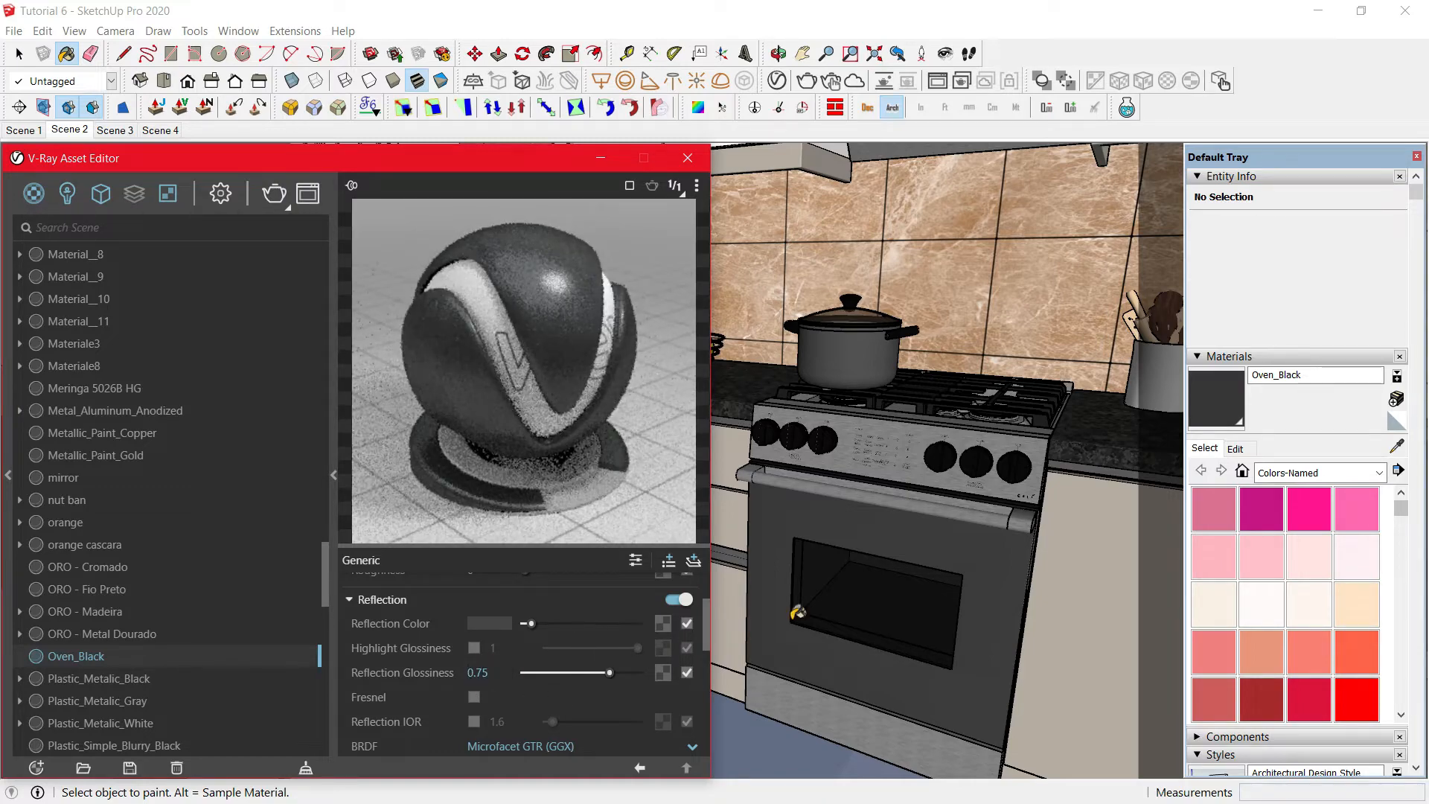
# Sample the apples' material in the fruit basket and examine the Color Correction wrap on its diffuse texture and its hue setting.
pyautogui.middleClick(861, 600)
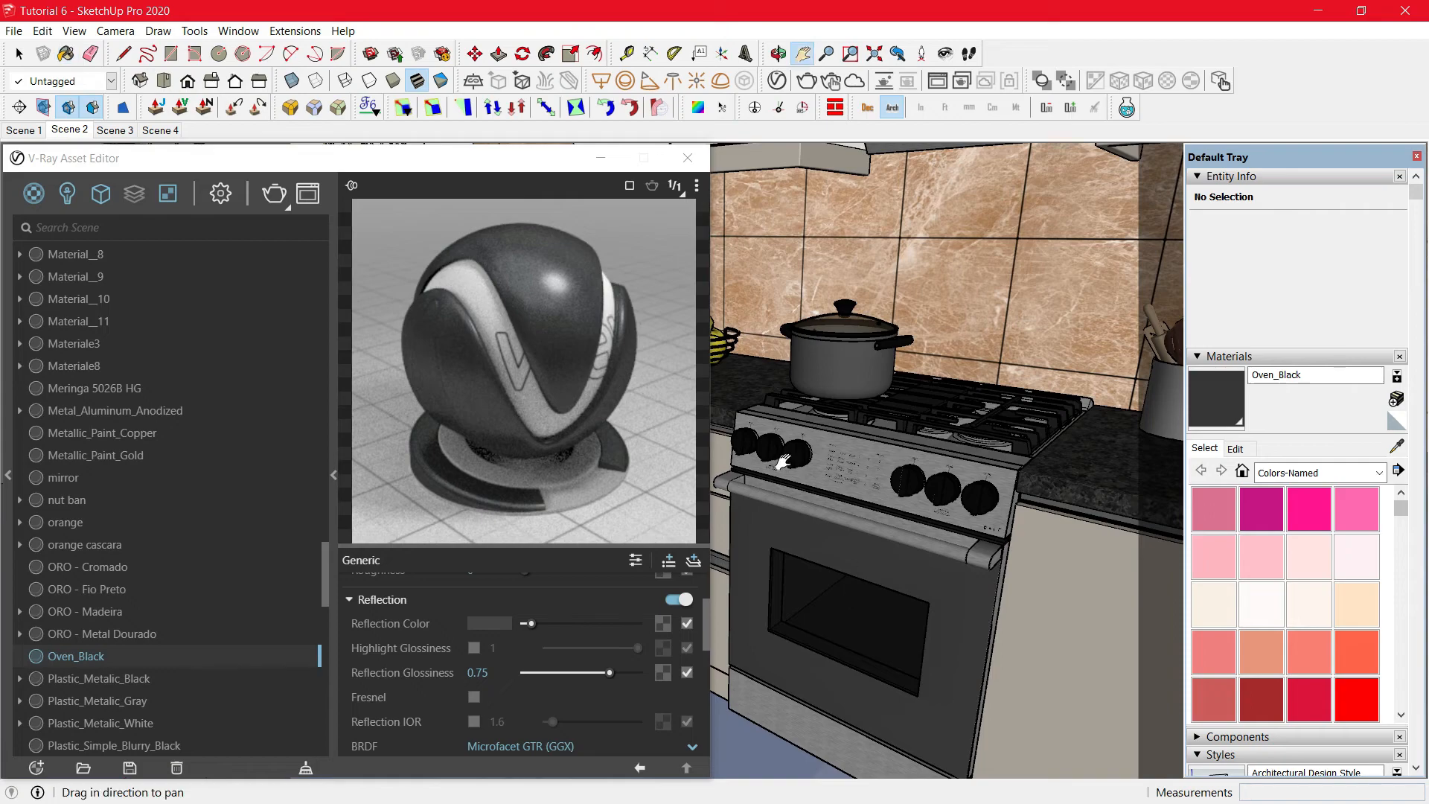
pyautogui.moveTo(774, 427); pyautogui.dragTo(992, 527)
pyautogui.scroll(6, 829, 380)
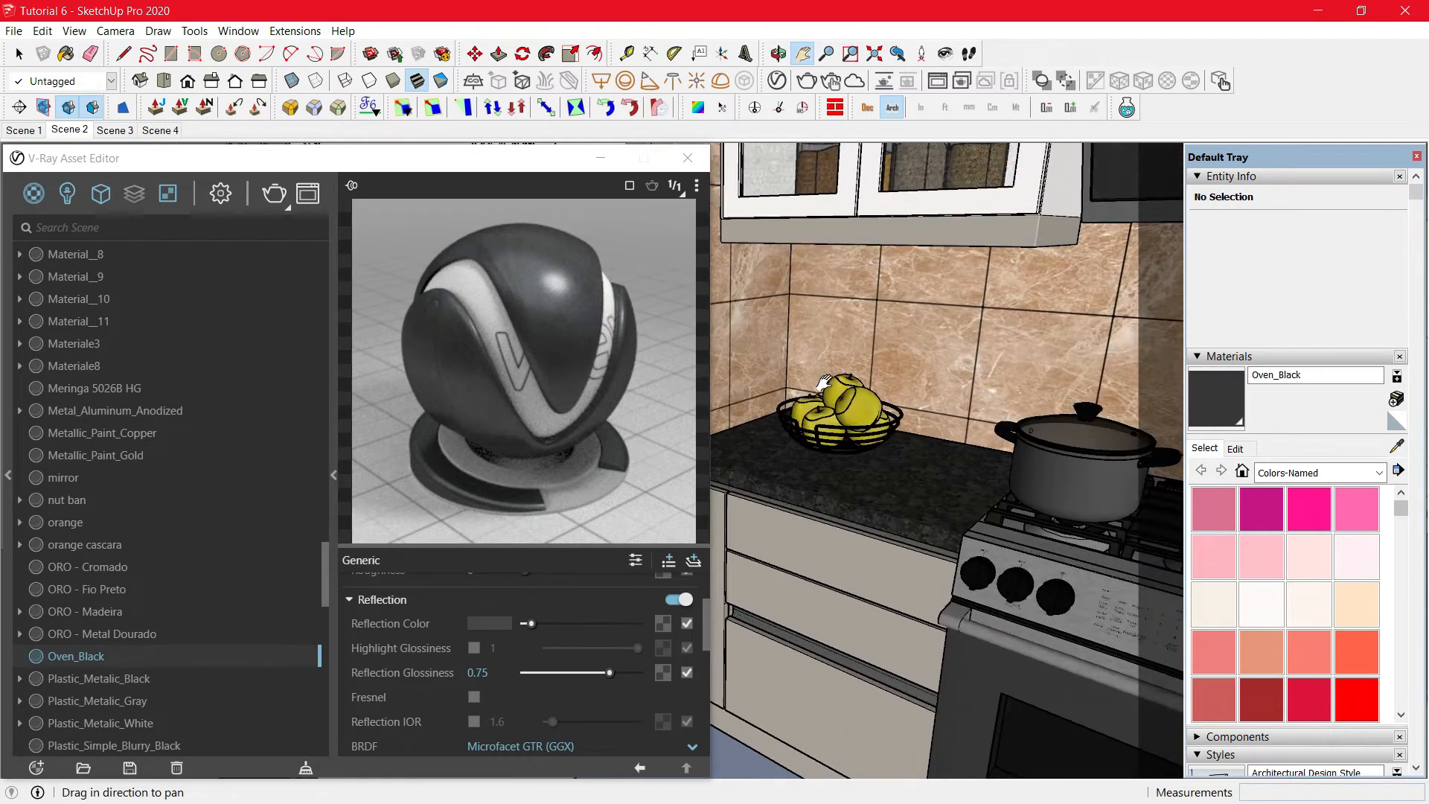
pyautogui.press('b')
pyautogui.click(955, 462)
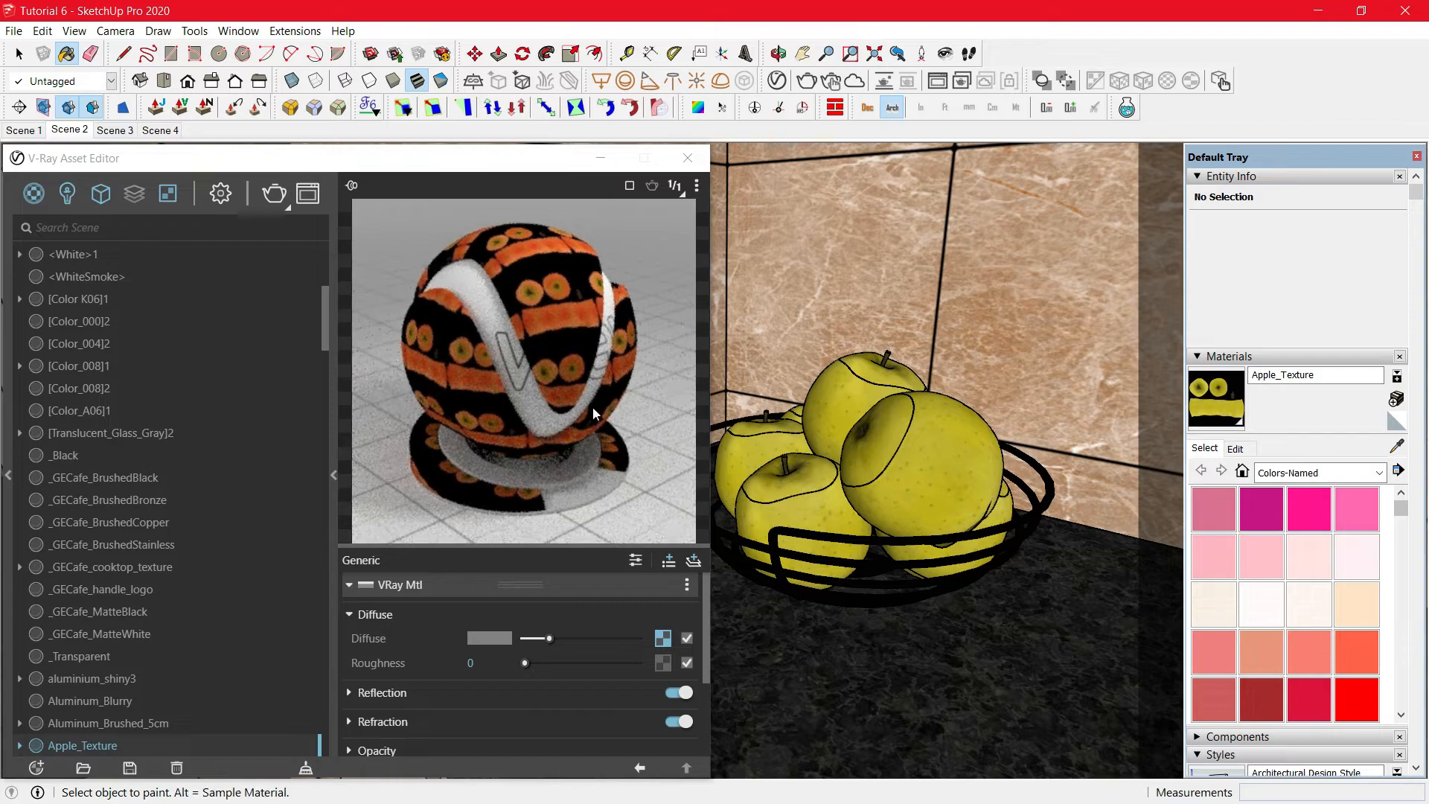
pyautogui.rightClick(662, 638)
pyautogui.moveTo(633, 605)
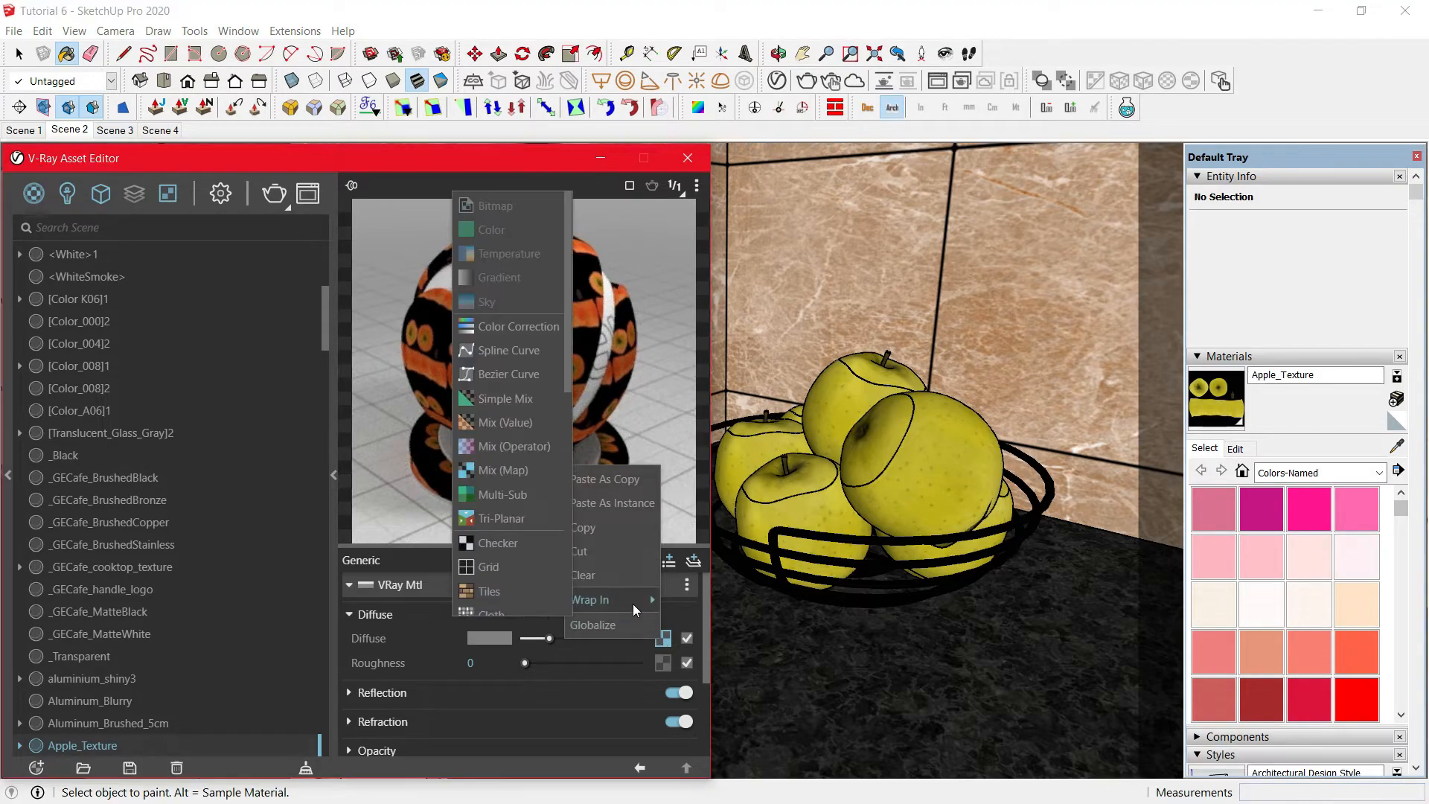
pyautogui.click(488, 326)
pyautogui.click(662, 636)
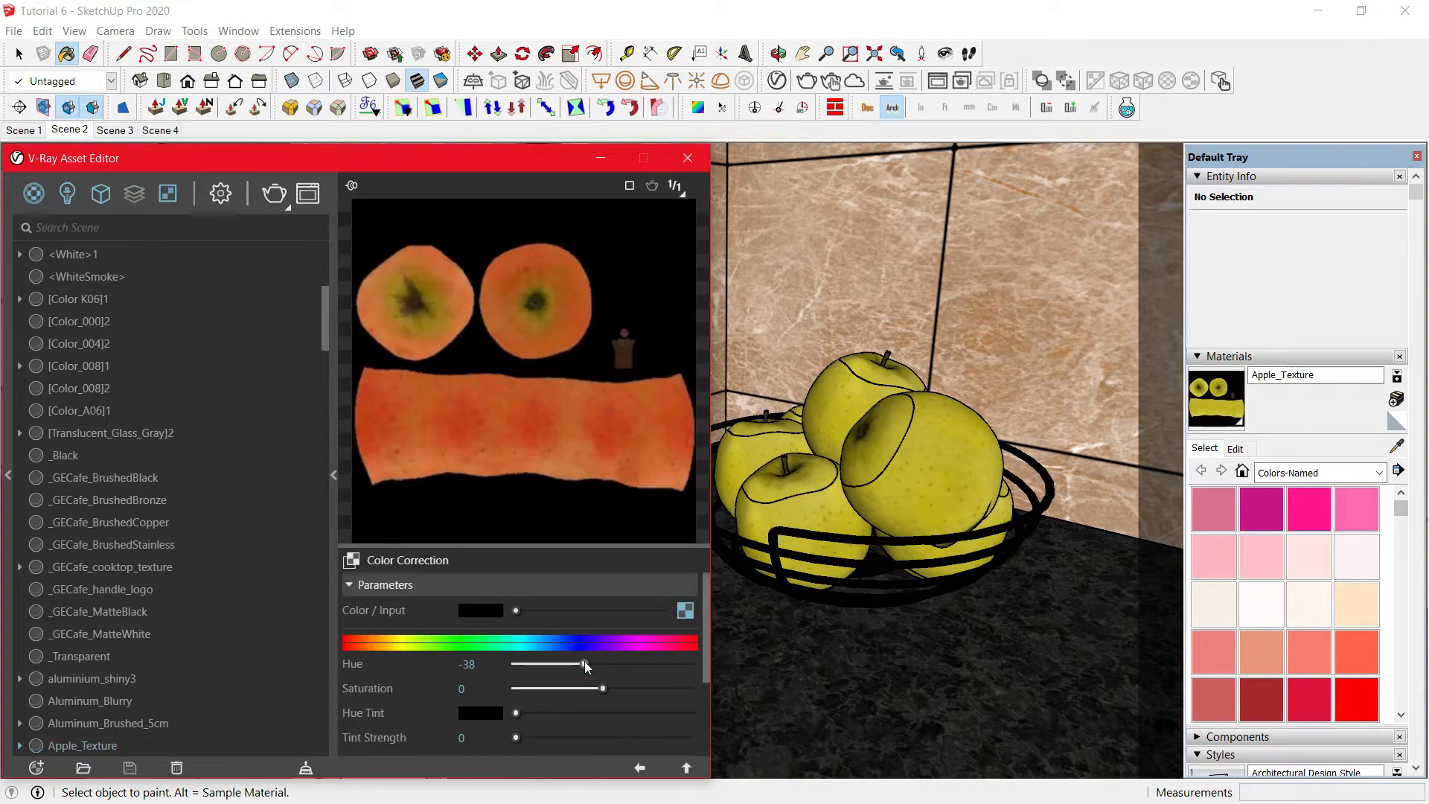
pyautogui.doubleClick(466, 665)
# Brighten the apple material's reflection color to a mid gray and set its reflection glossiness to 0.5.
pyautogui.click(640, 768)
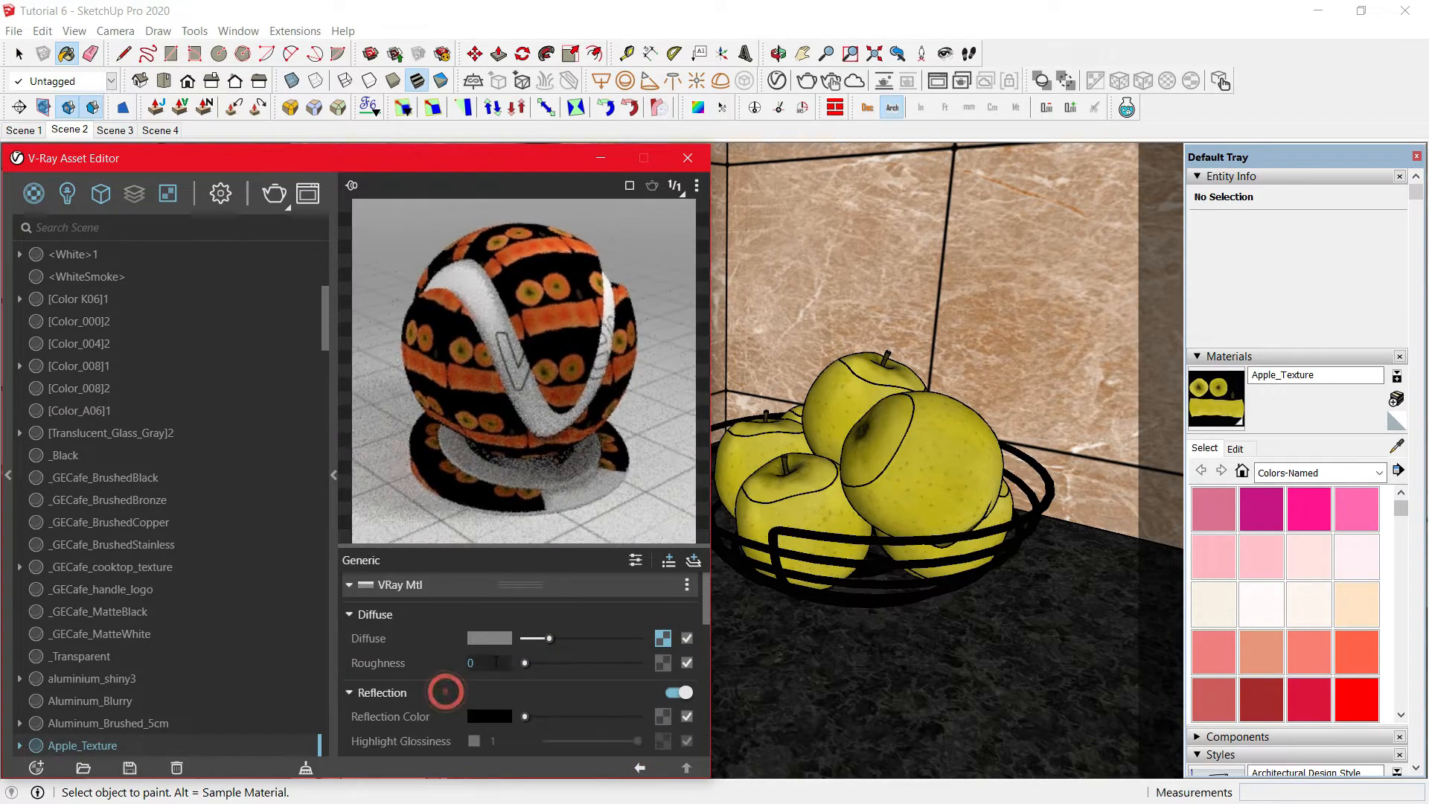
pyautogui.scroll(-2, 445, 691)
pyautogui.moveTo(637, 672); pyautogui.dragTo(557, 625)
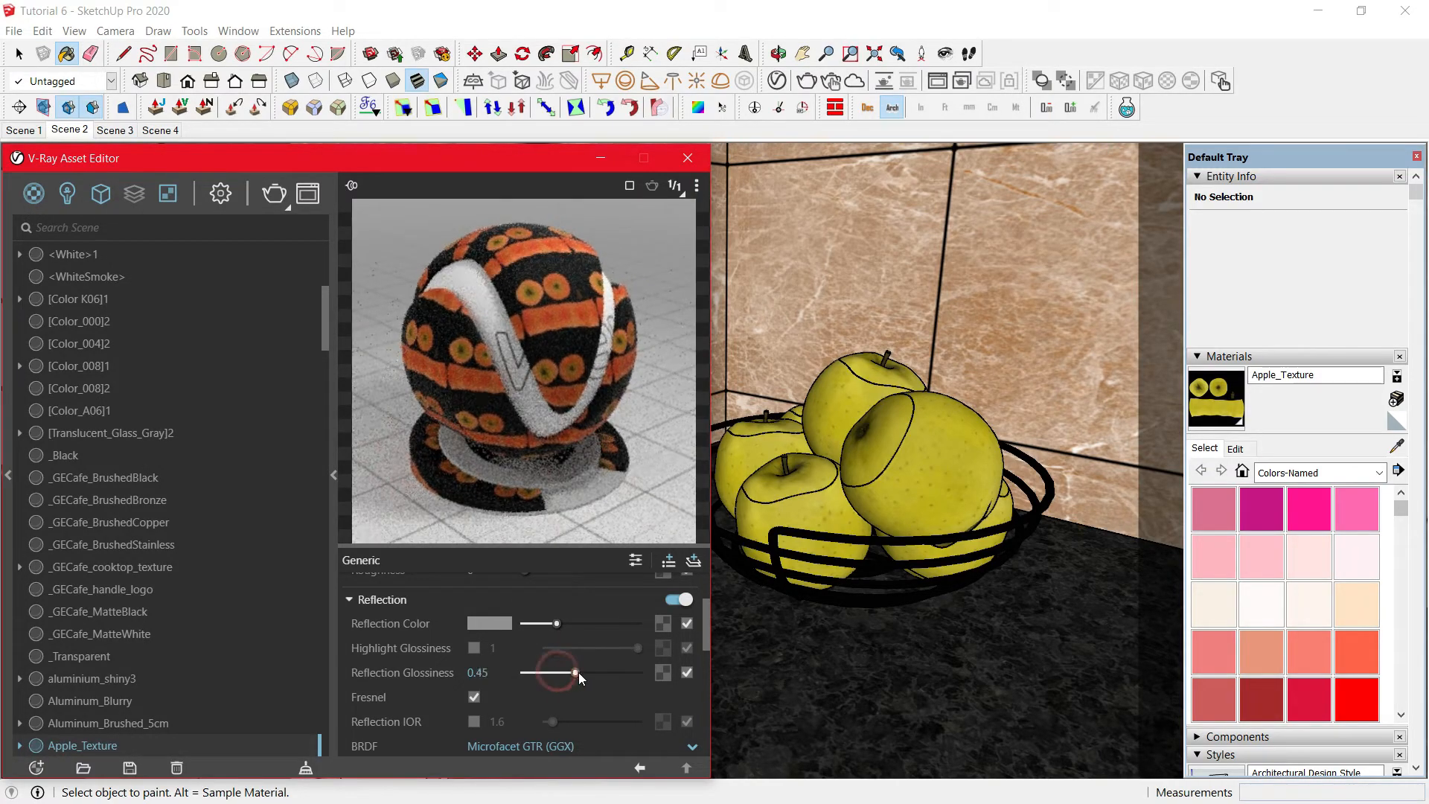
pyautogui.moveTo(578, 672); pyautogui.dragTo(582, 671)
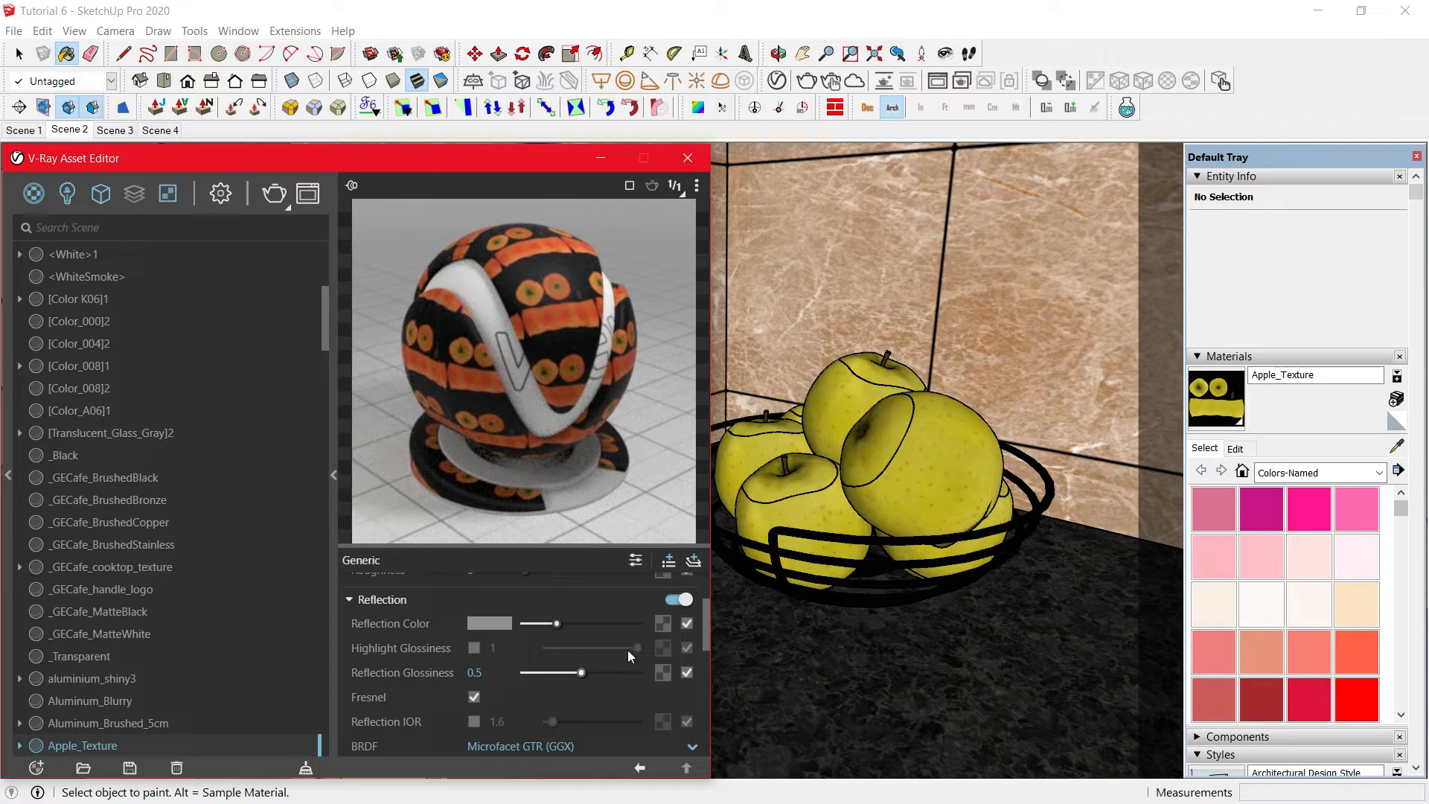
# Sample the frosted glass material of the wall cabinet door above the fruit basket.
pyautogui.scroll(-4, 958, 493)
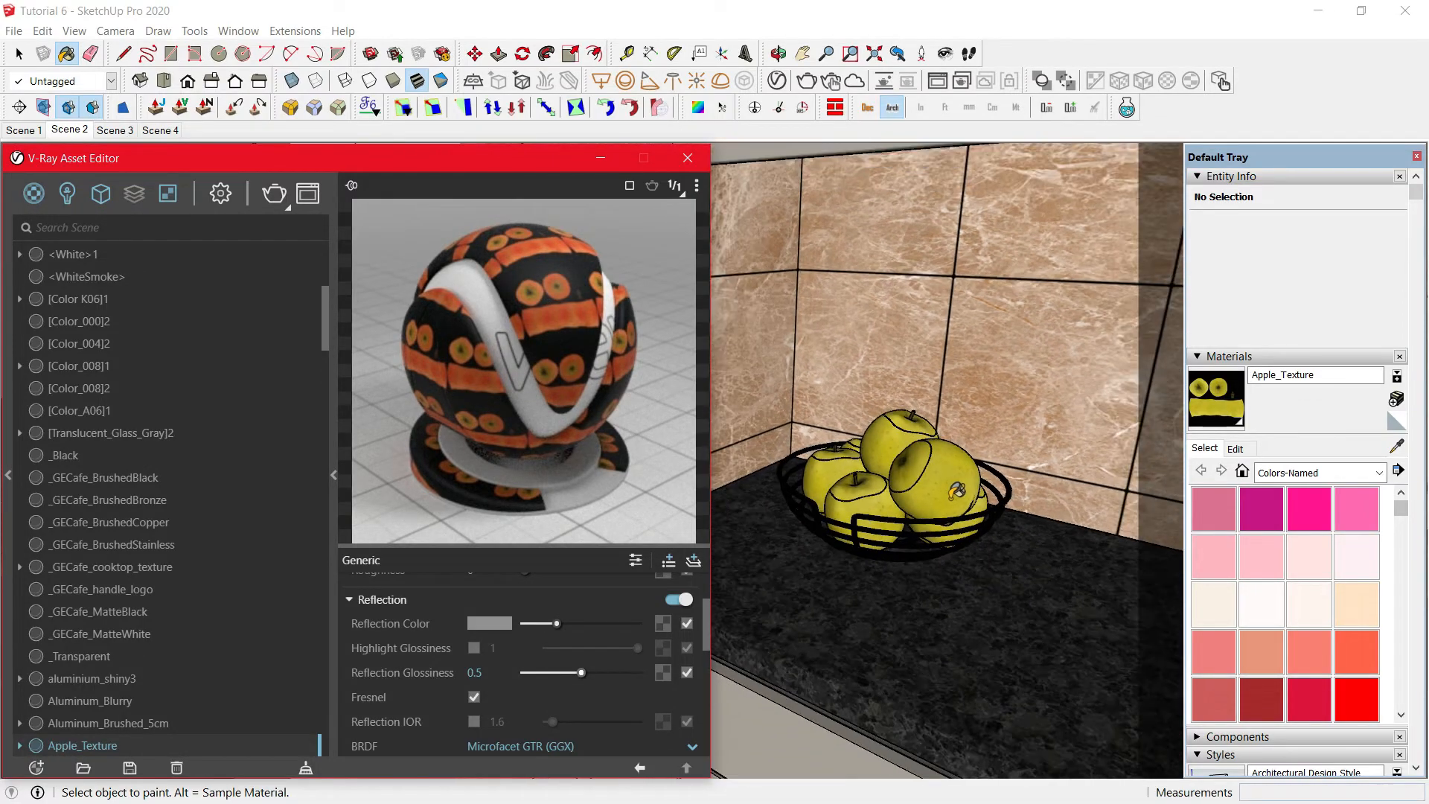
pyautogui.scroll(-5, 958, 493)
pyautogui.middleClick(907, 545)
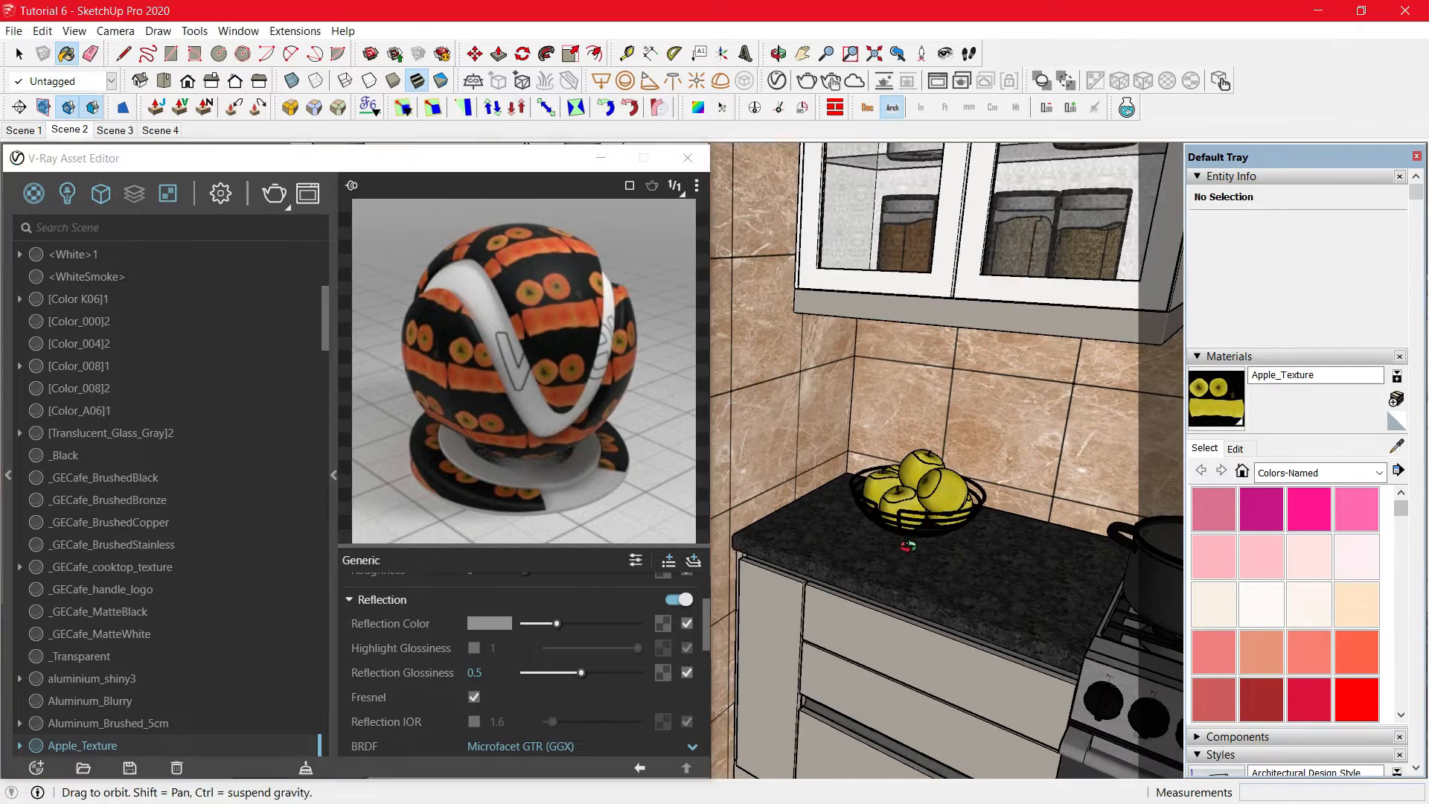
pyautogui.moveTo(907, 546); pyautogui.dragTo(985, 324, button='middle')
pyautogui.press('alt')
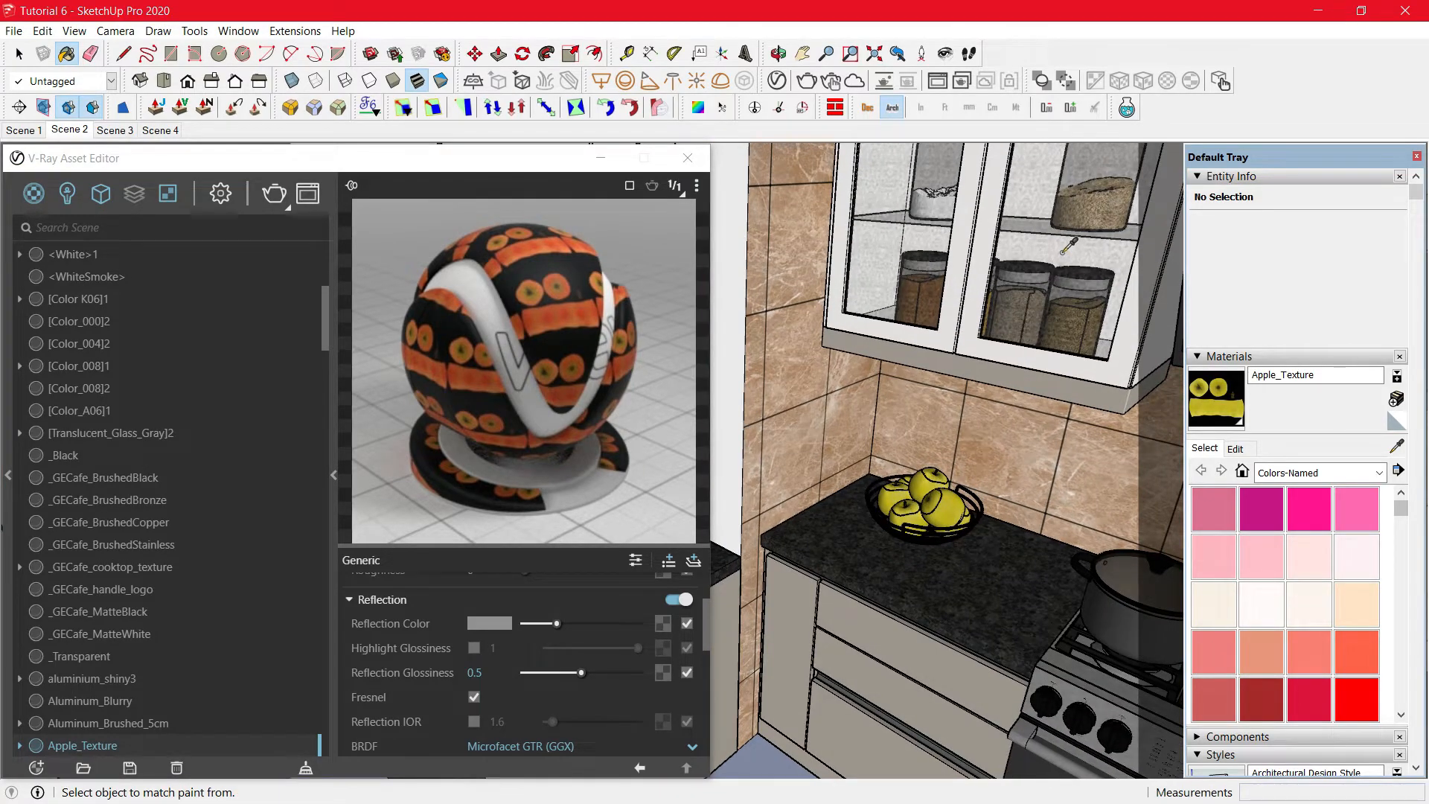
pyautogui.keyDown('alt'); pyautogui.click(1069, 245); pyautogui.keyUp('alt')
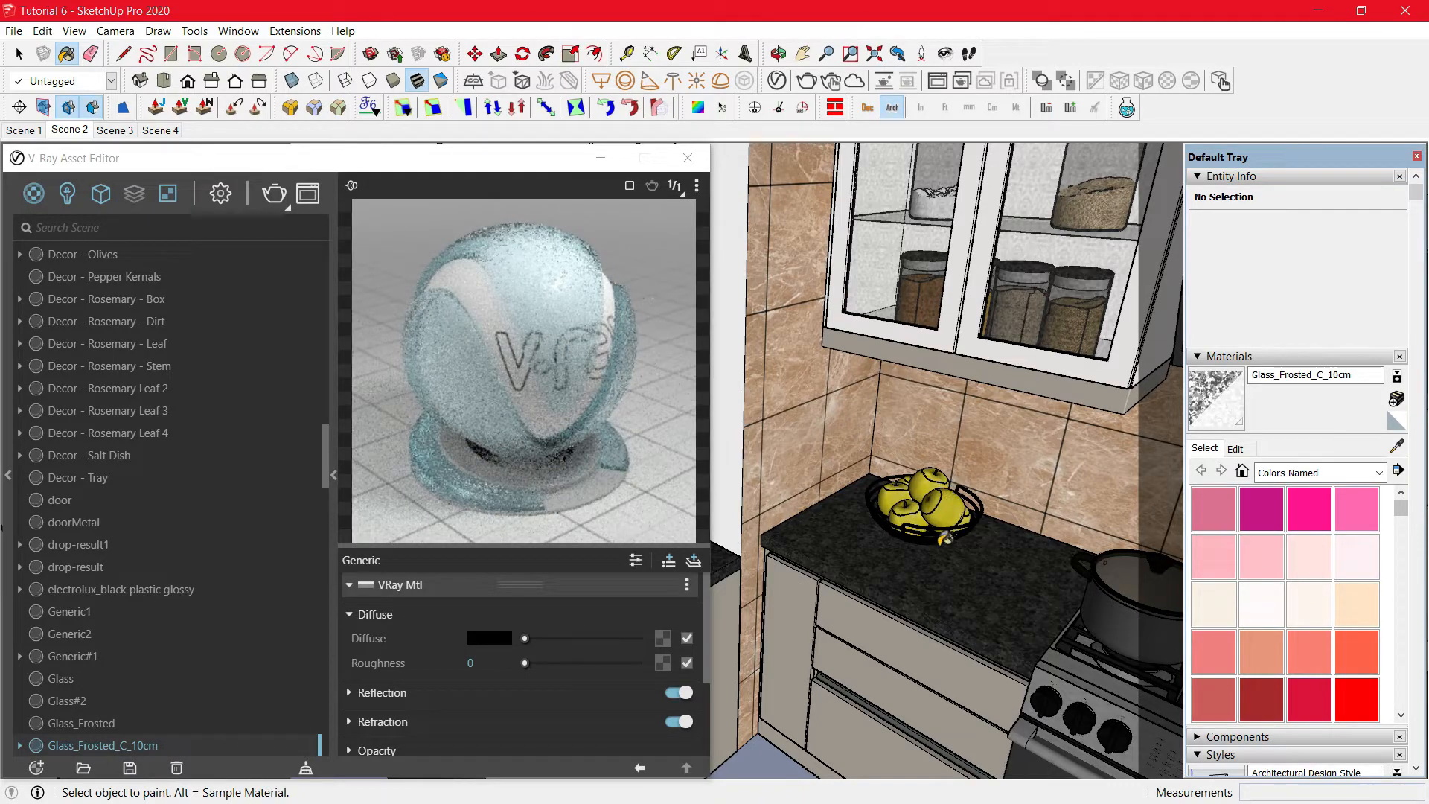
# Sample the dark granite countertop's material and examine its reflection color and reflection glossiness.
pyautogui.keyDown('alt'); pyautogui.click(944, 580); pyautogui.keyUp('alt')
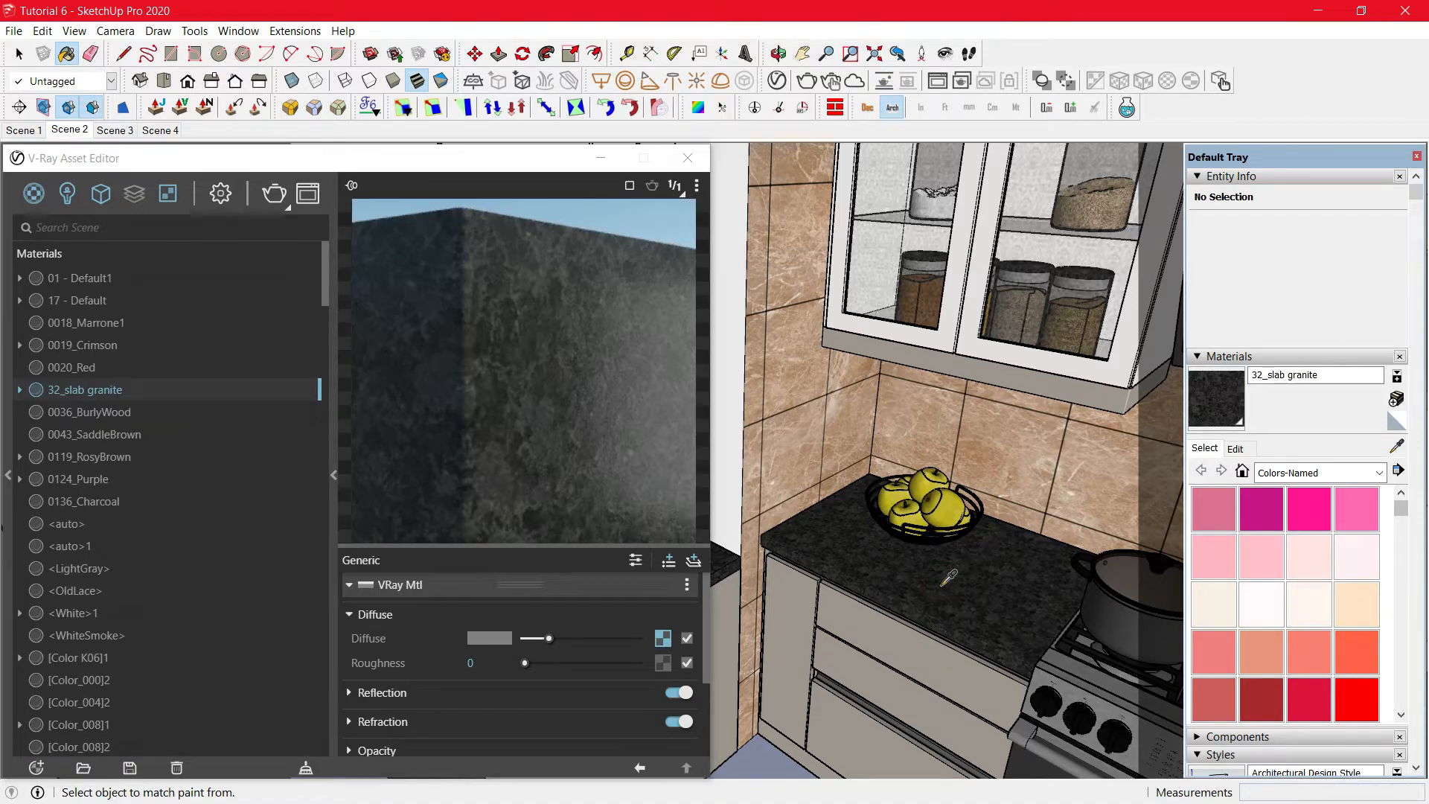
pyautogui.click(423, 695)
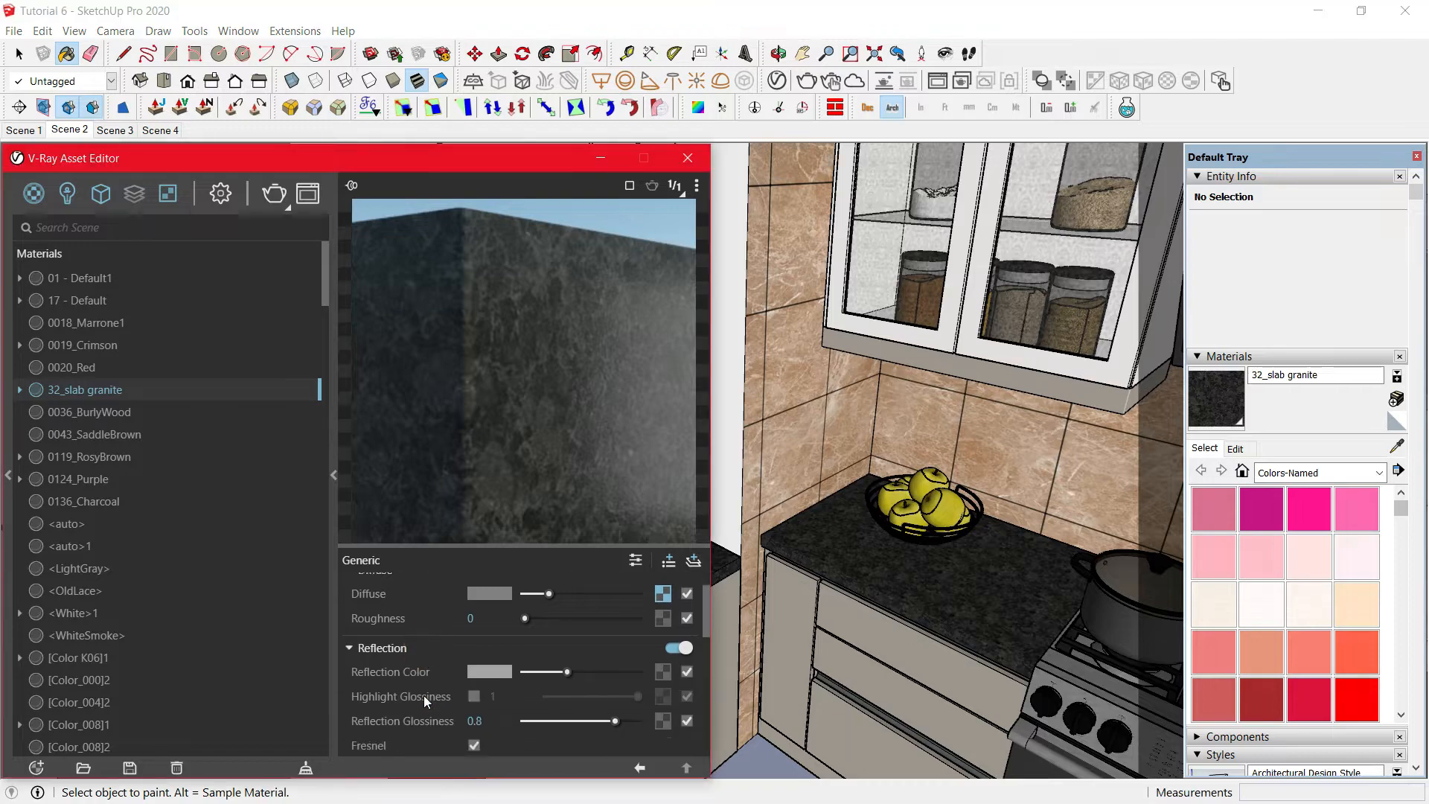
pyautogui.scroll(-1, 447, 648)
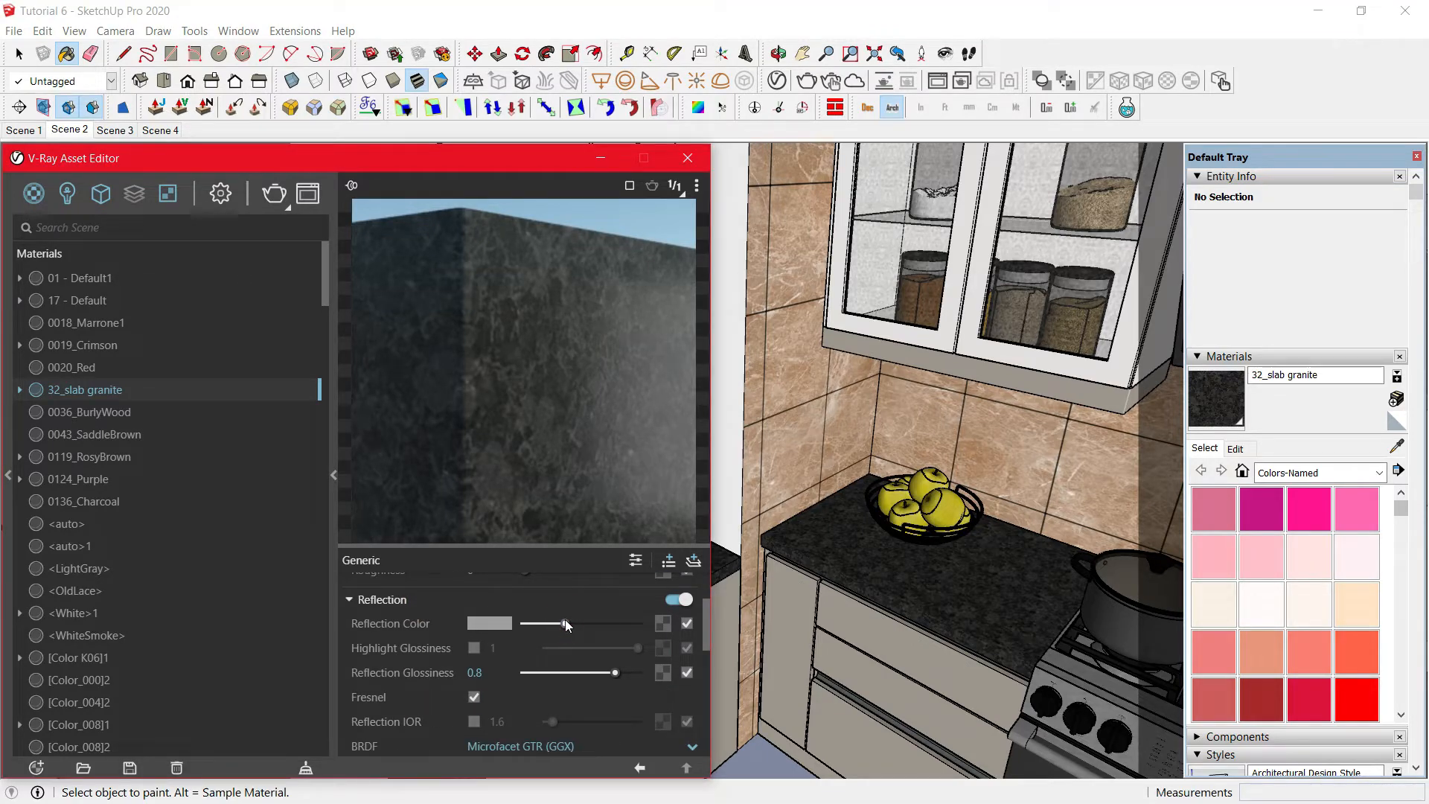
pyautogui.click(480, 672)
pyautogui.click(402, 600)
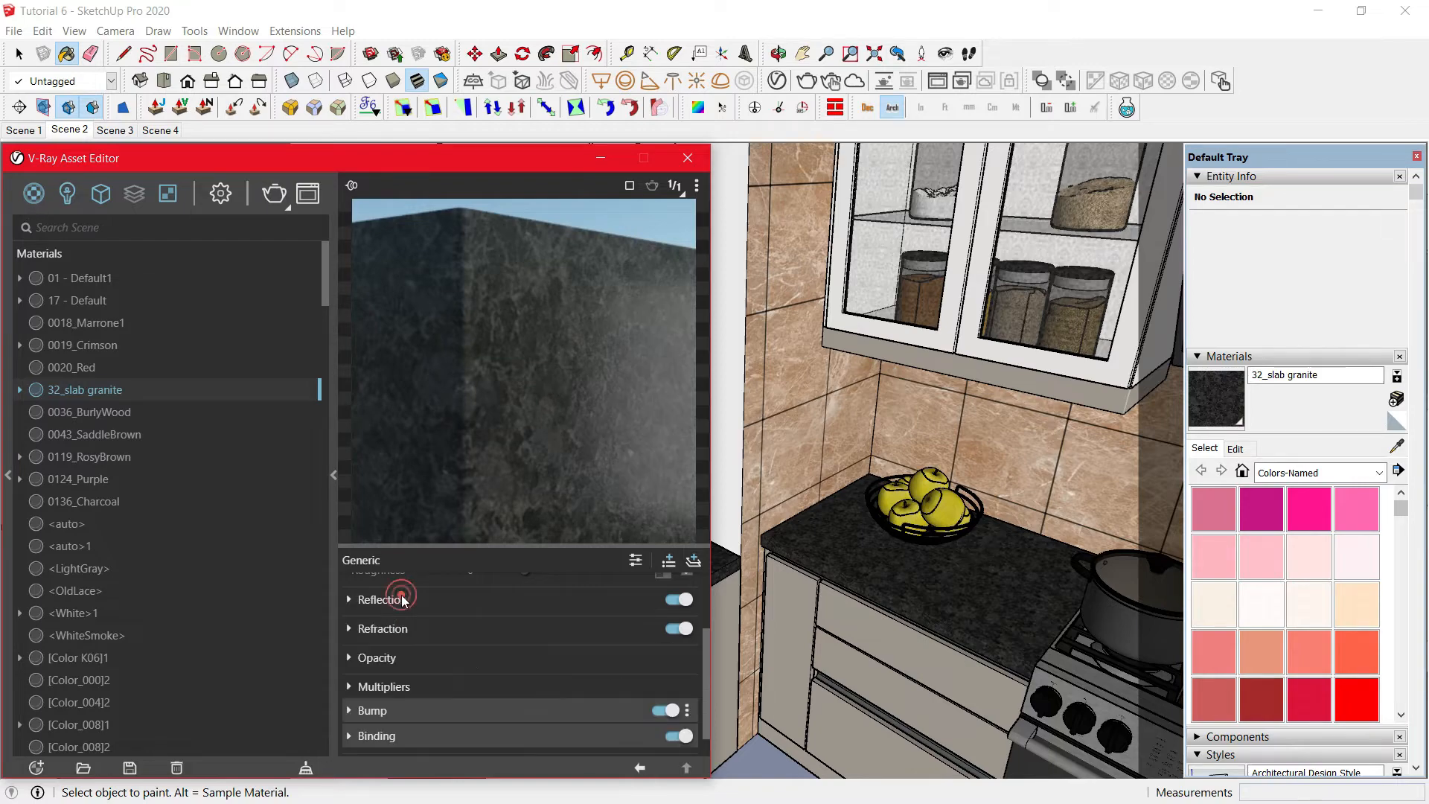
# Examine the granite material's bump amount, the copy options of its diffuse map, and the Color Correction on its bump map.
pyautogui.click(490, 709)
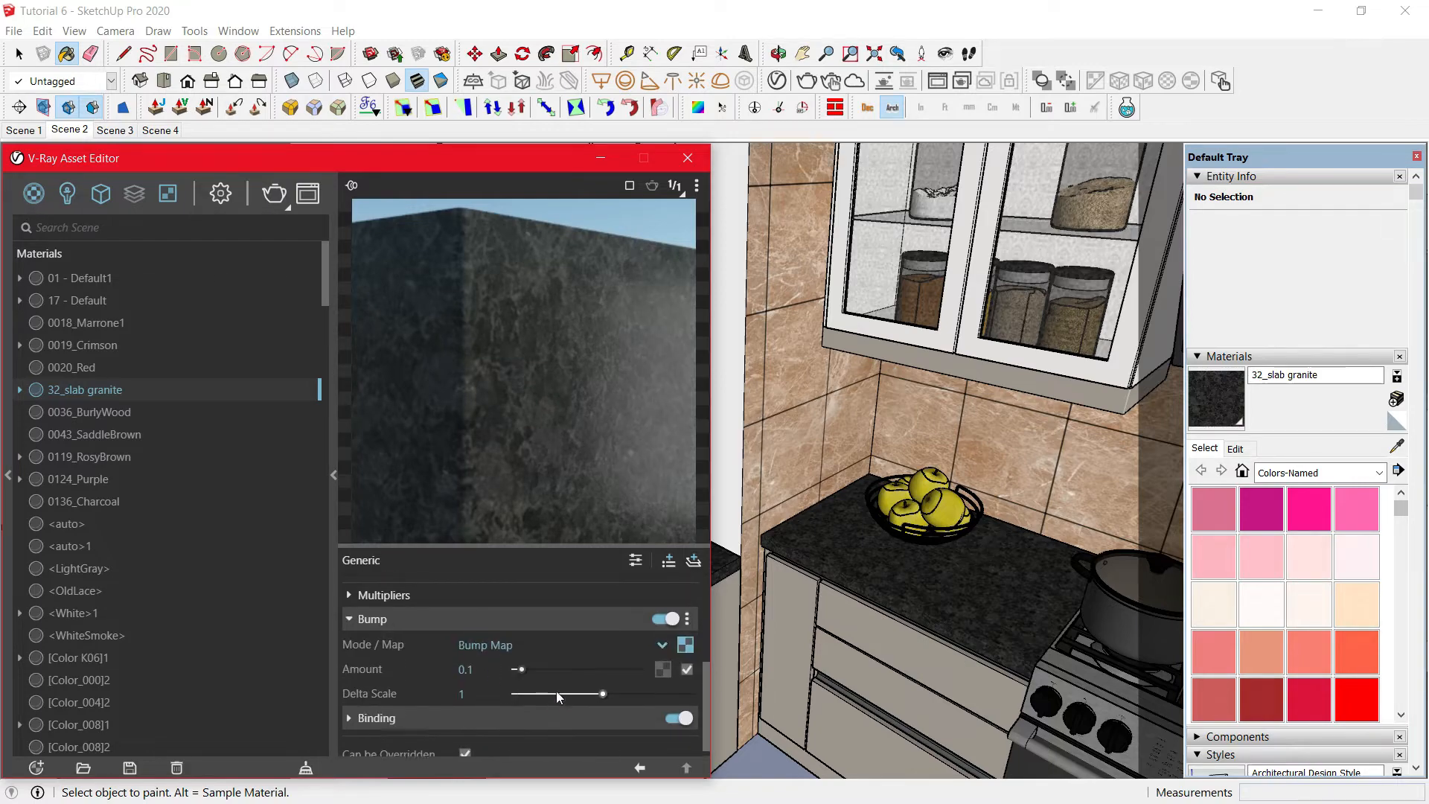
pyautogui.scroll(5, 595, 670)
pyautogui.click(660, 639)
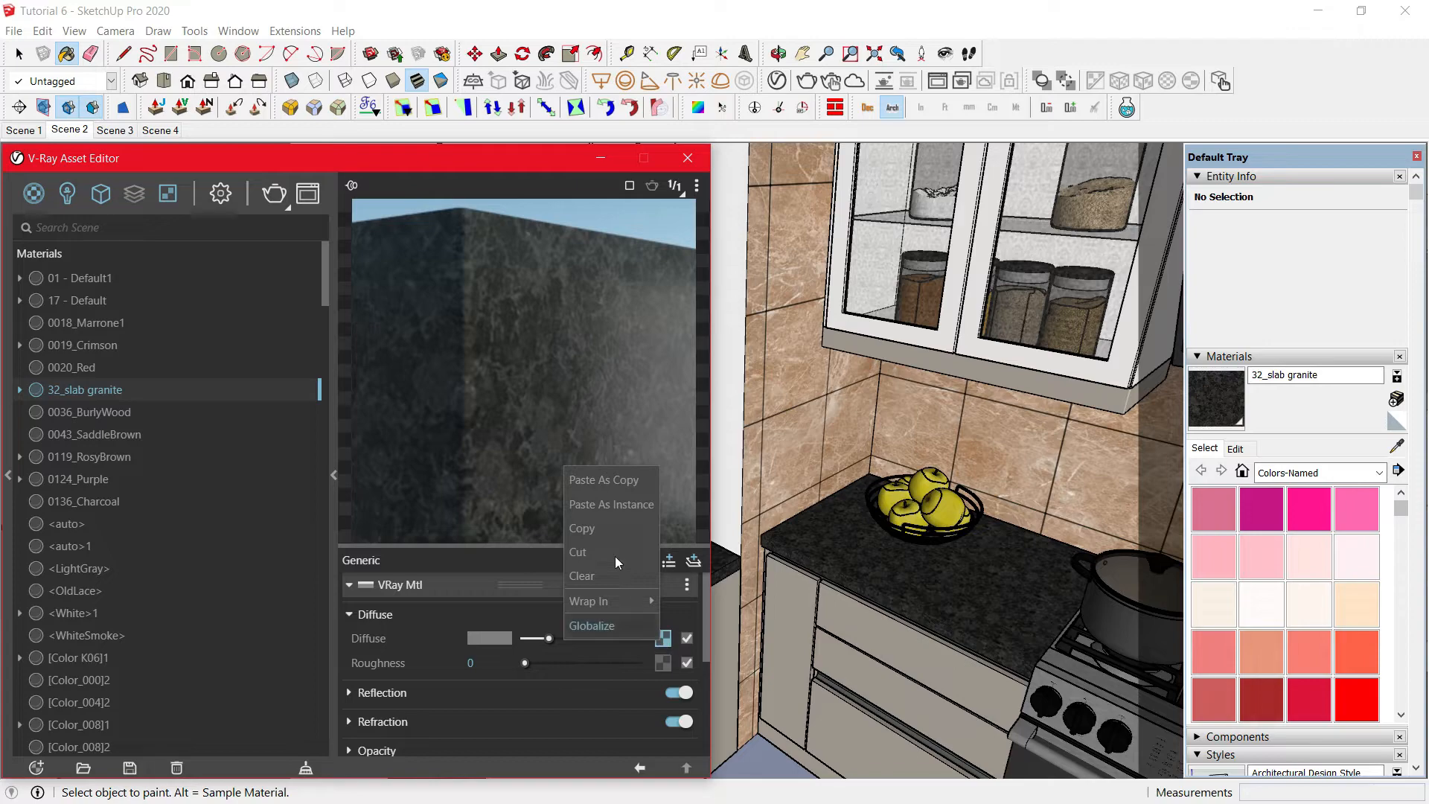
pyautogui.scroll(-4, 566, 655)
pyautogui.scroll(-1, 558, 671)
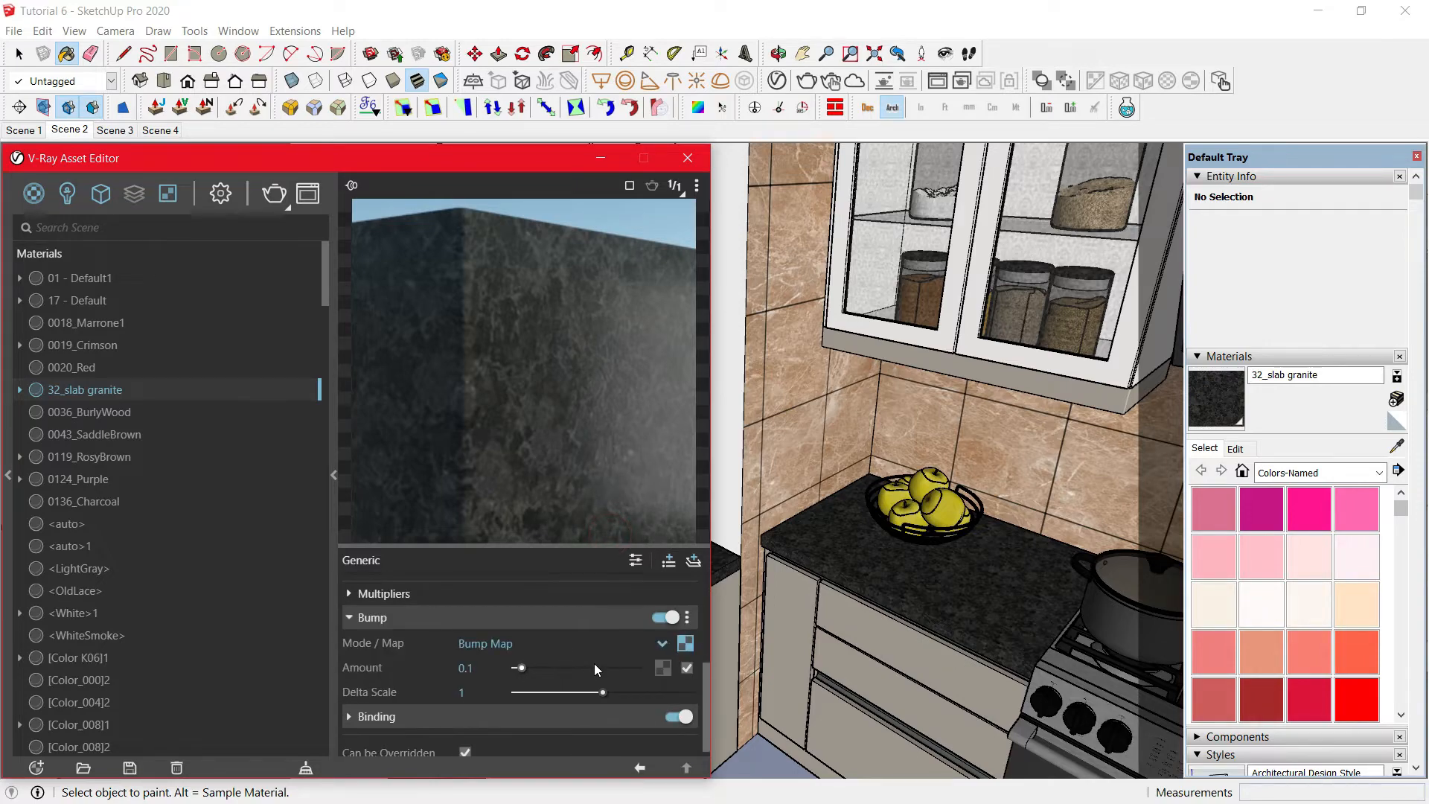
pyautogui.click(685, 643)
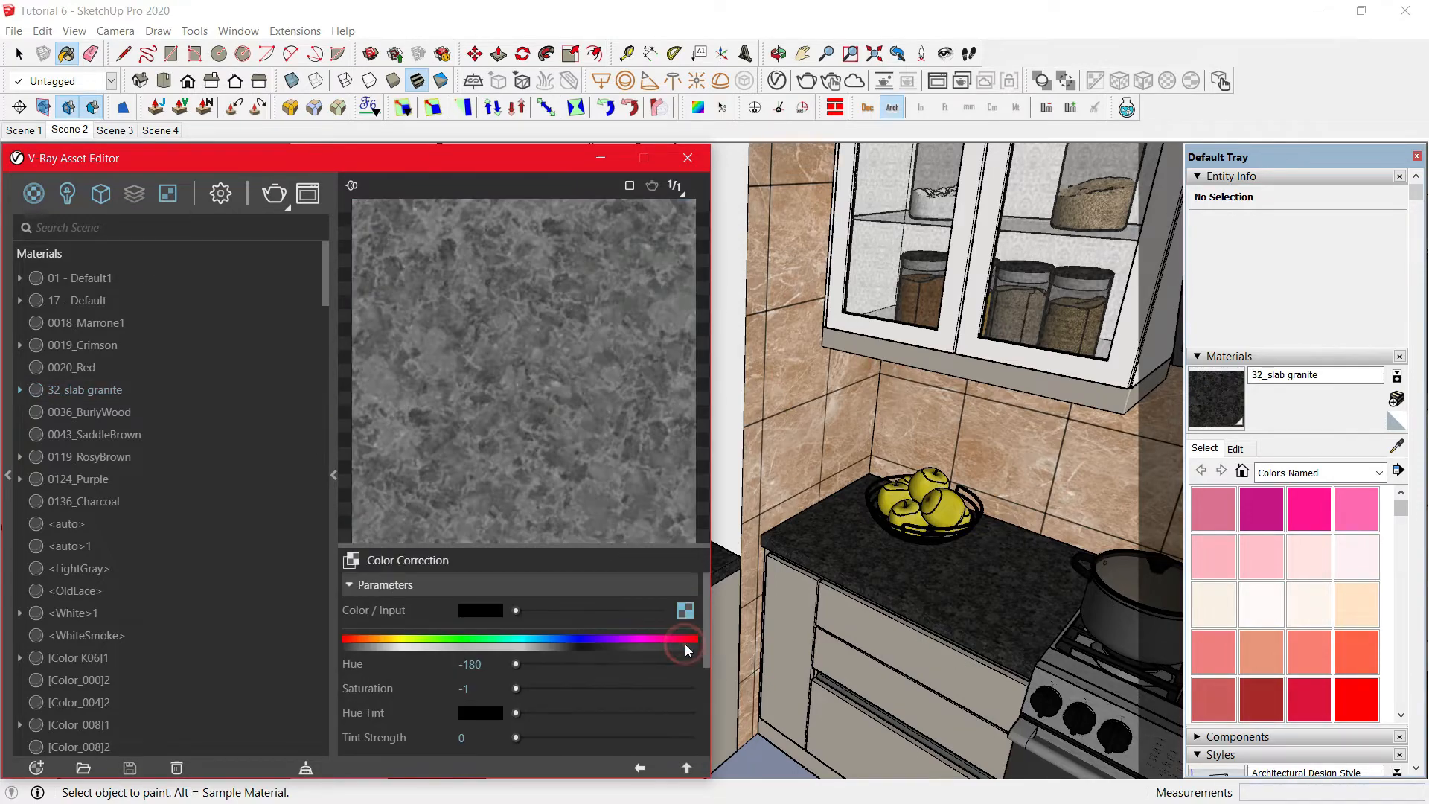
# Examine the wrap options of the granite's bump map and the hue and saturation settings of its Color Correction.
pyautogui.click(641, 768)
pyautogui.rightClick(686, 648)
pyautogui.moveTo(655, 604)
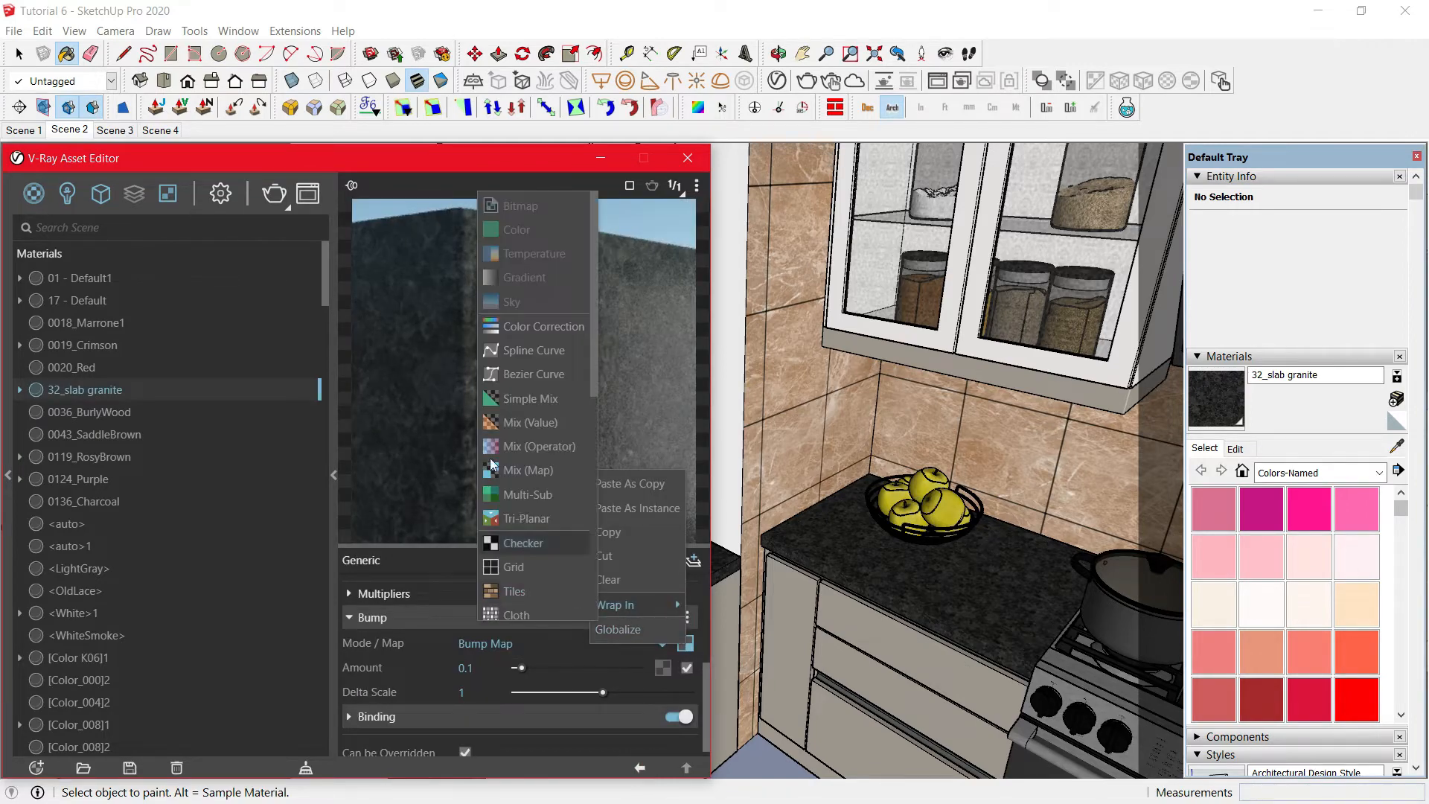
pyautogui.click(686, 644)
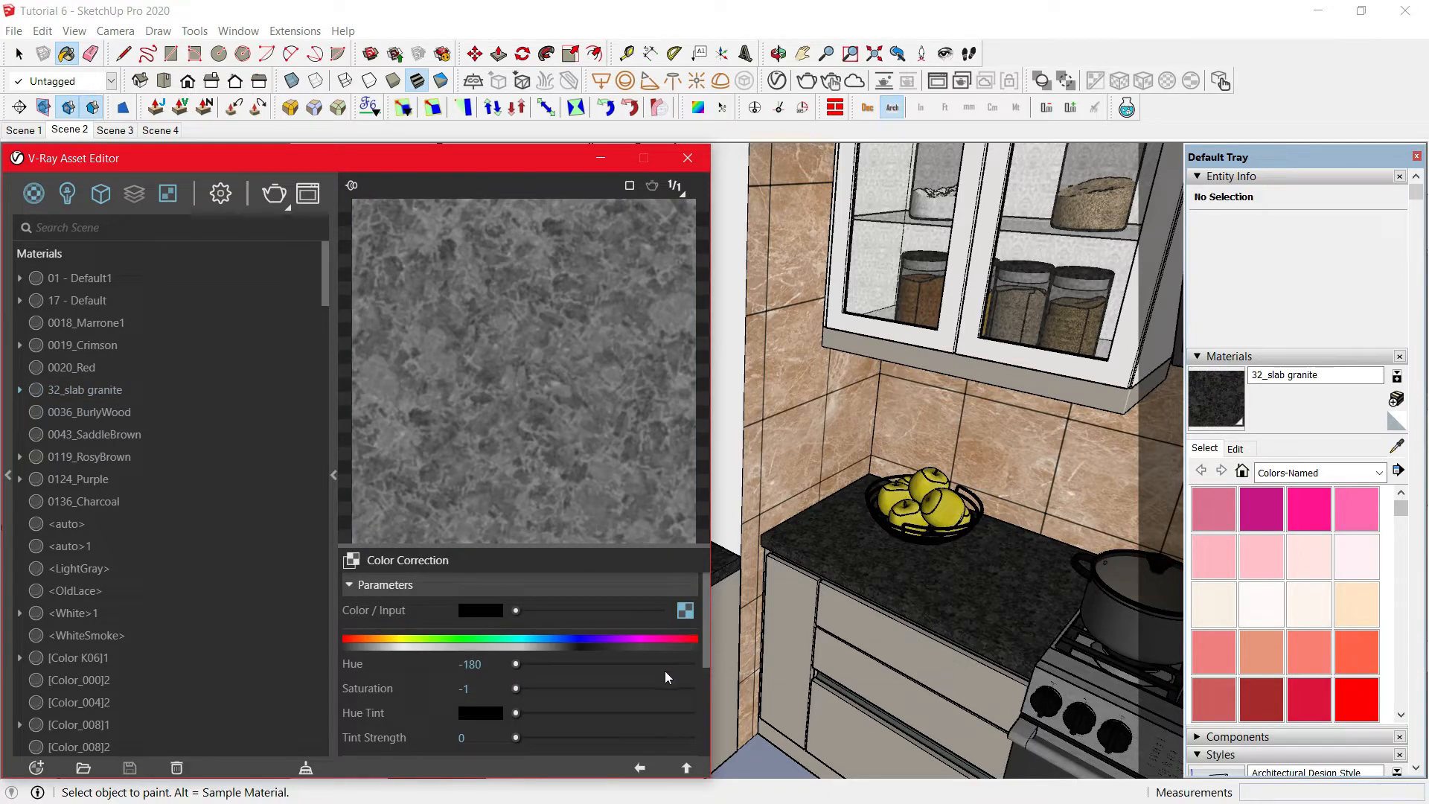
pyautogui.moveTo(517, 665); pyautogui.dragTo(508, 656)
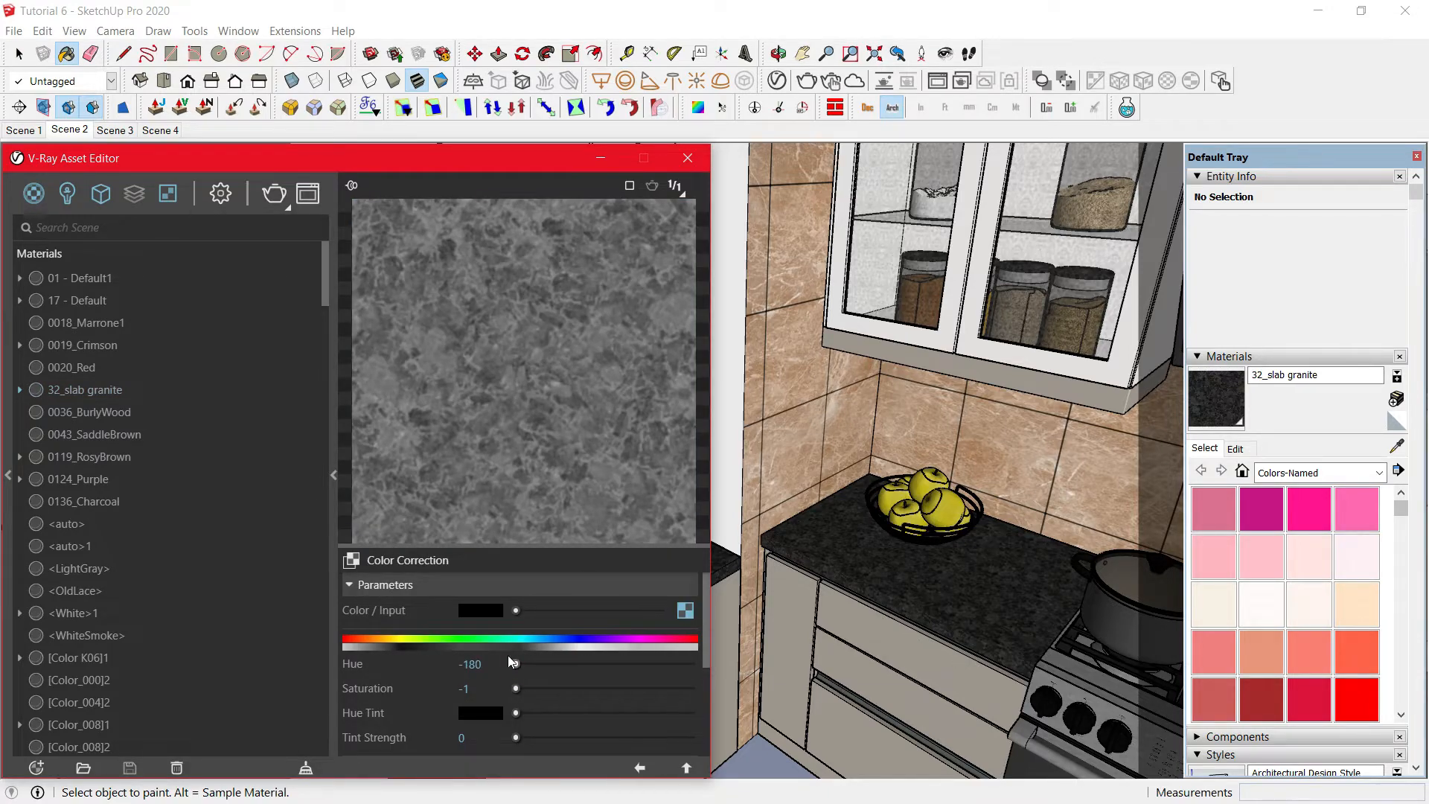
# Set the gamma of the granite bump map's Color Correction to about 1.92 and check the material's bump amount.
pyautogui.scroll(-5, 541, 682)
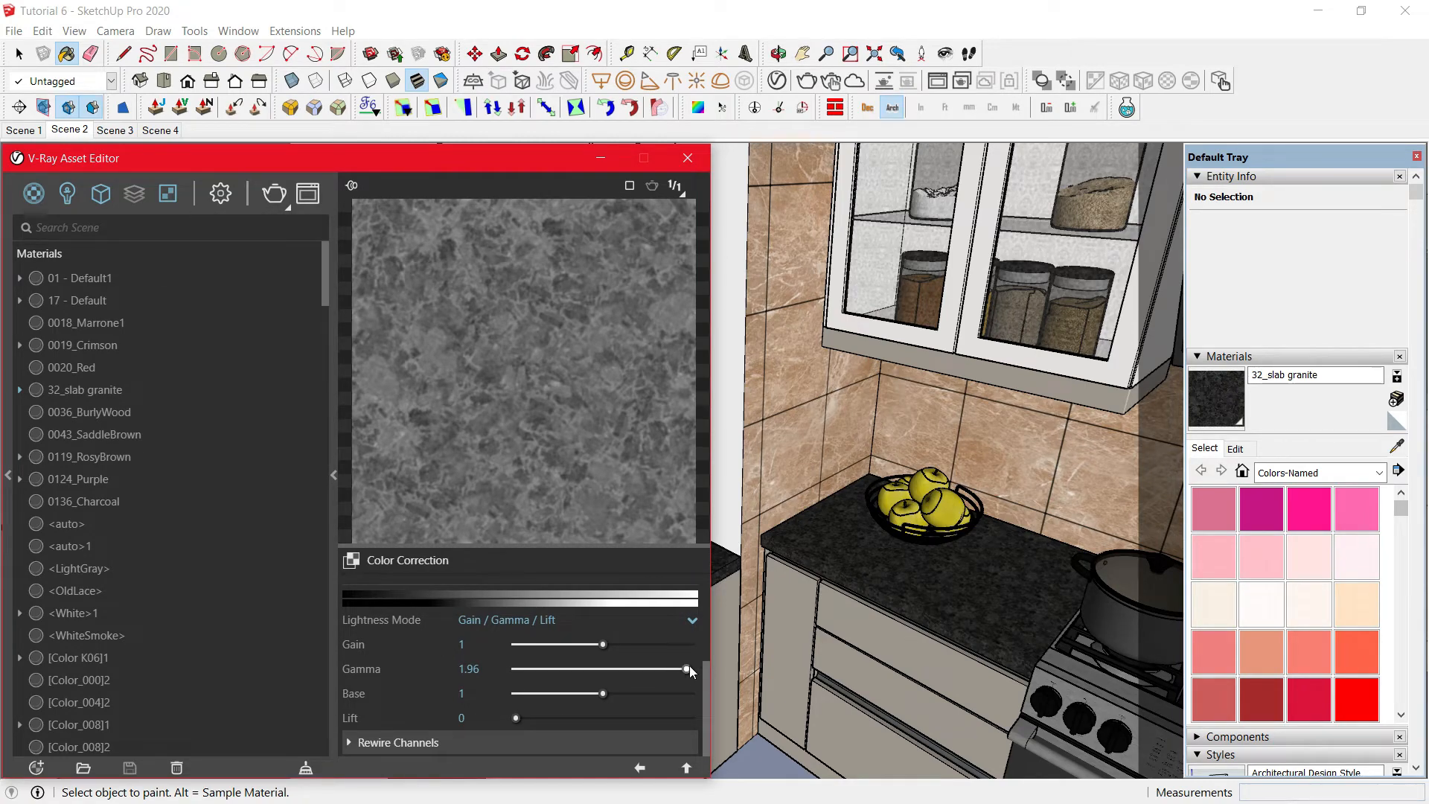
pyautogui.moveTo(687, 668)
pyautogui.mouseDown()
pyautogui.moveTo(604, 664)
pyautogui.moveTo(684, 671)
pyautogui.mouseUp()
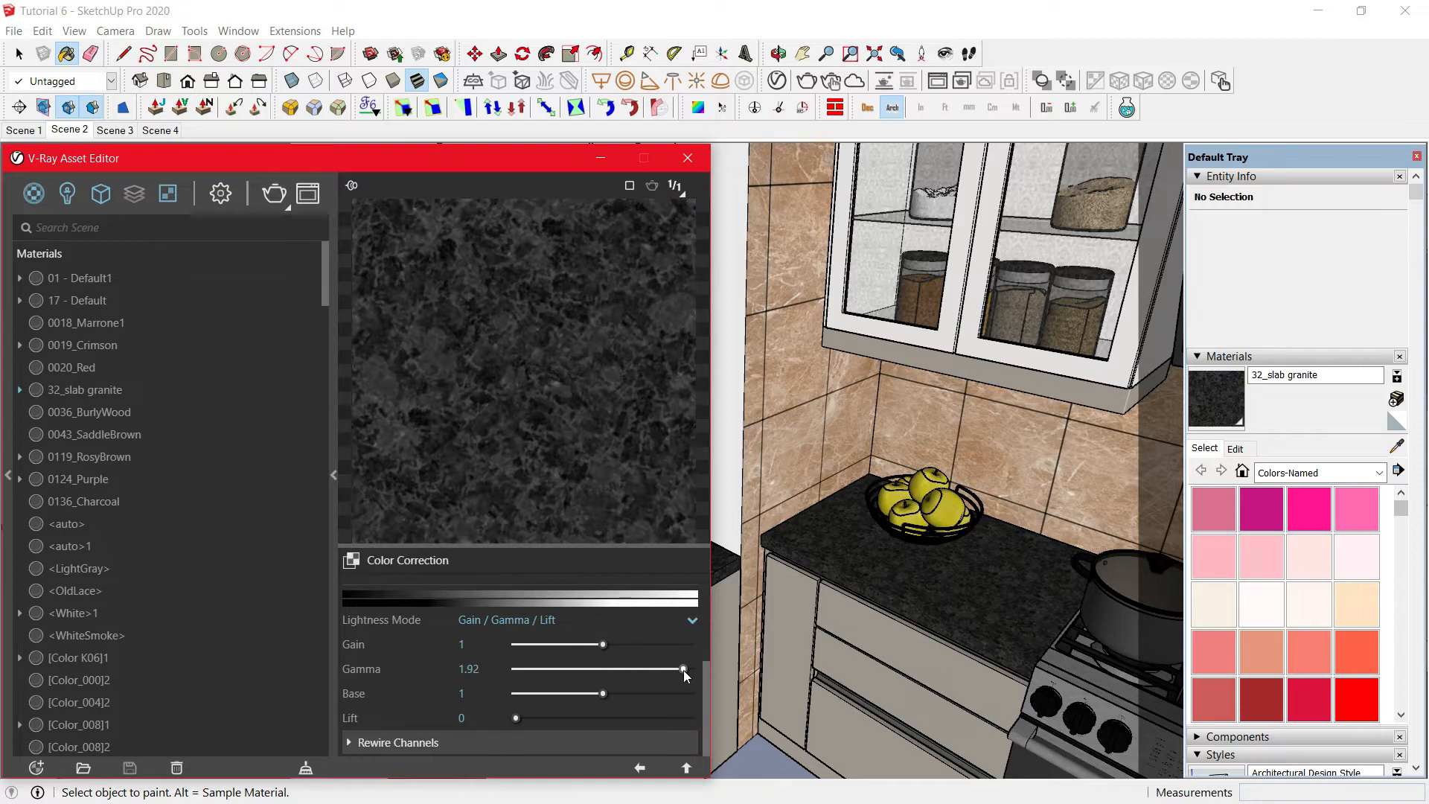
pyautogui.click(640, 768)
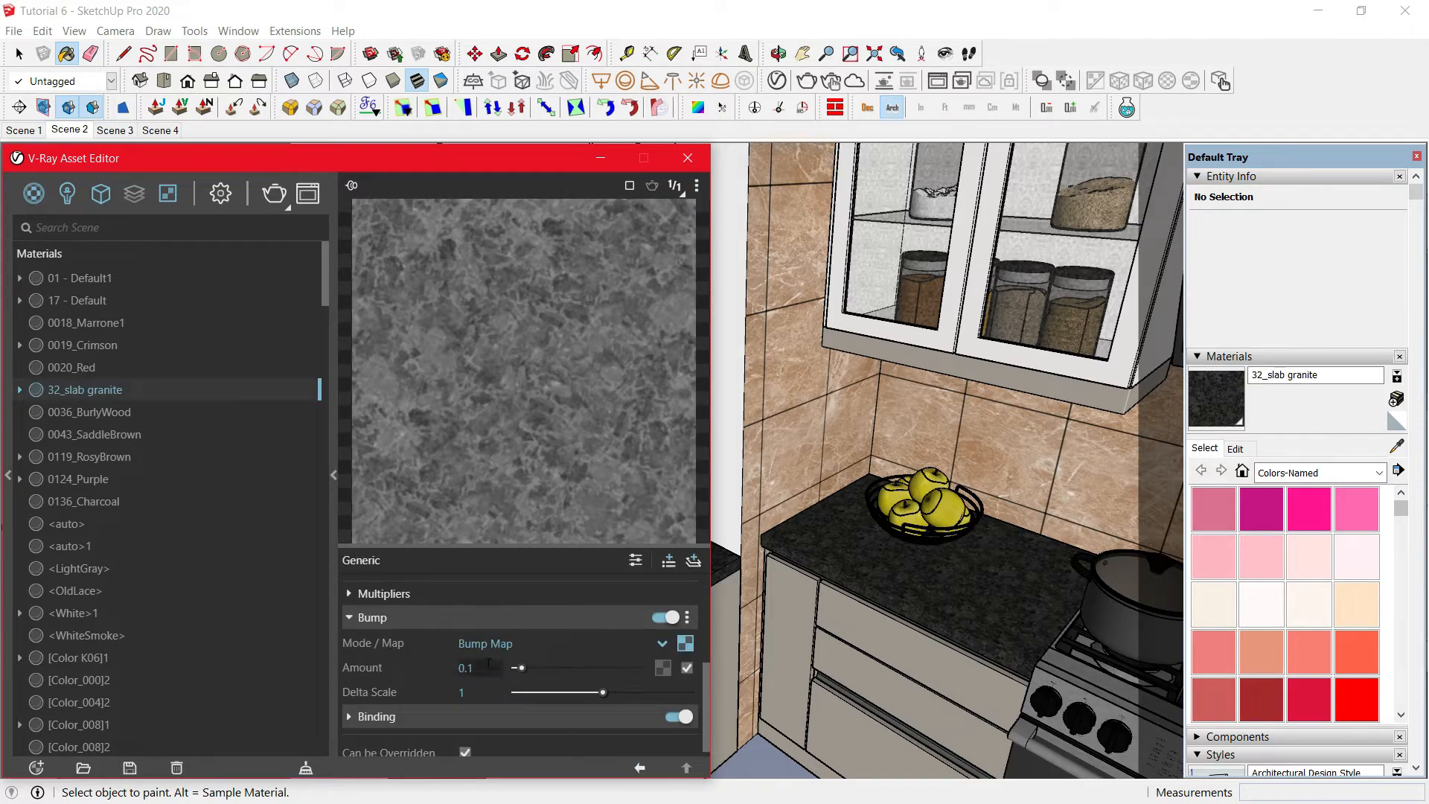
pyautogui.click(451, 667)
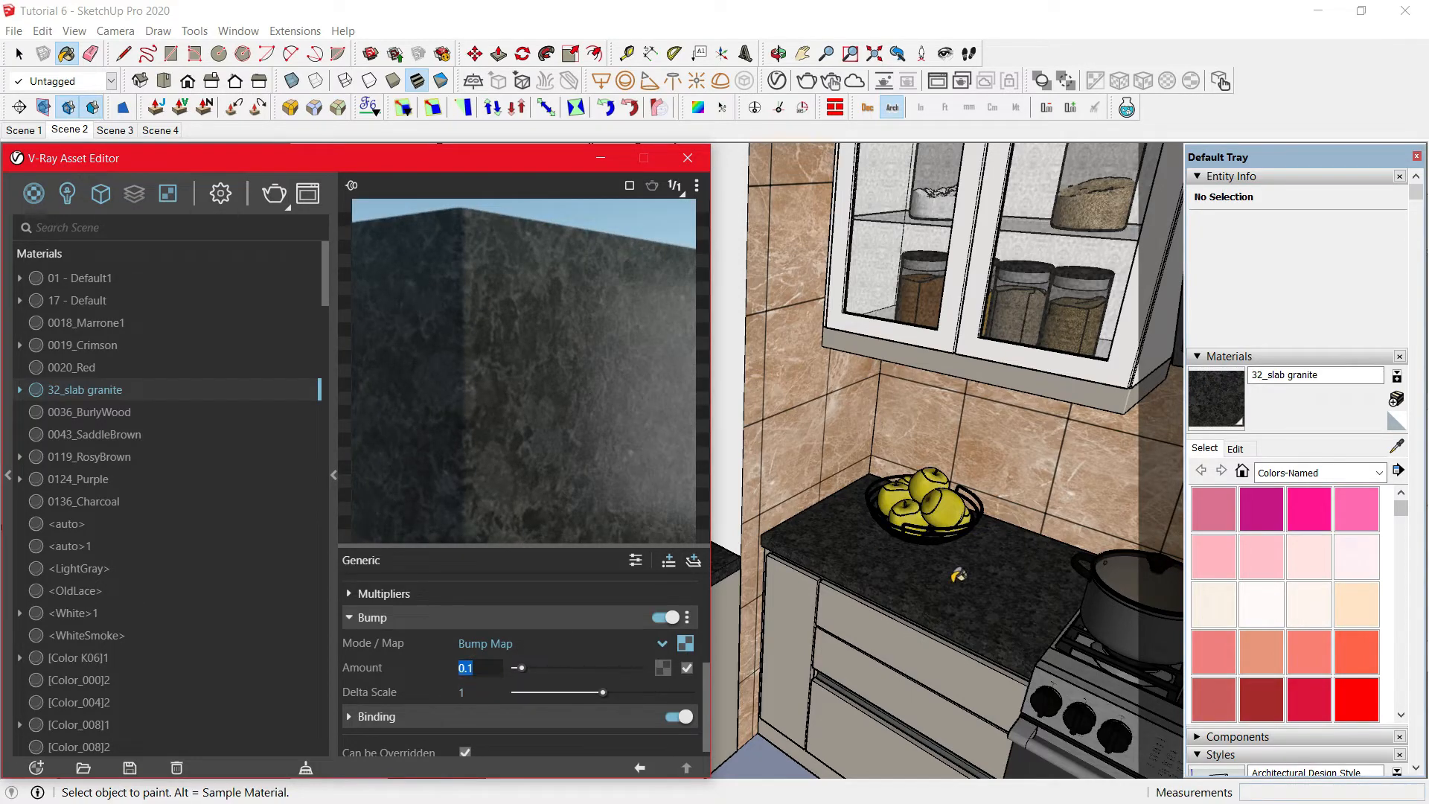
# Sample the leaf material of the rosemary plant on the tray and examine its reflective coat color and glossiness.
pyautogui.scroll(-3, 945, 551)
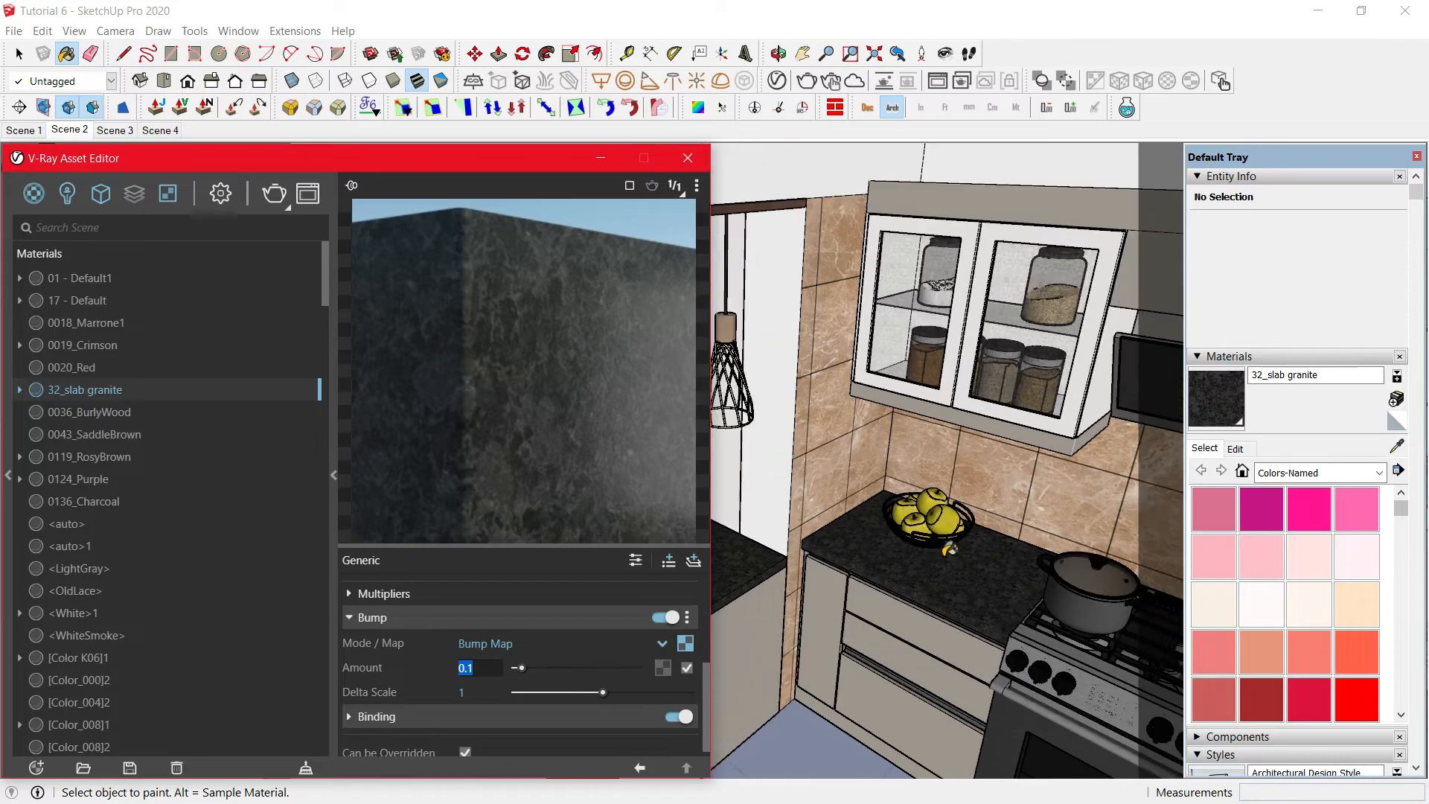
pyautogui.moveTo(948, 549)
pyautogui.mouseDown(button='middle')
pyautogui.moveTo(852, 556)
pyautogui.moveTo(859, 571)
pyautogui.mouseUp(button='middle')
pyautogui.moveTo(860, 571); pyautogui.dragTo(1031, 540)
pyautogui.scroll(2, 789, 465)
pyautogui.scroll(10, 815, 484)
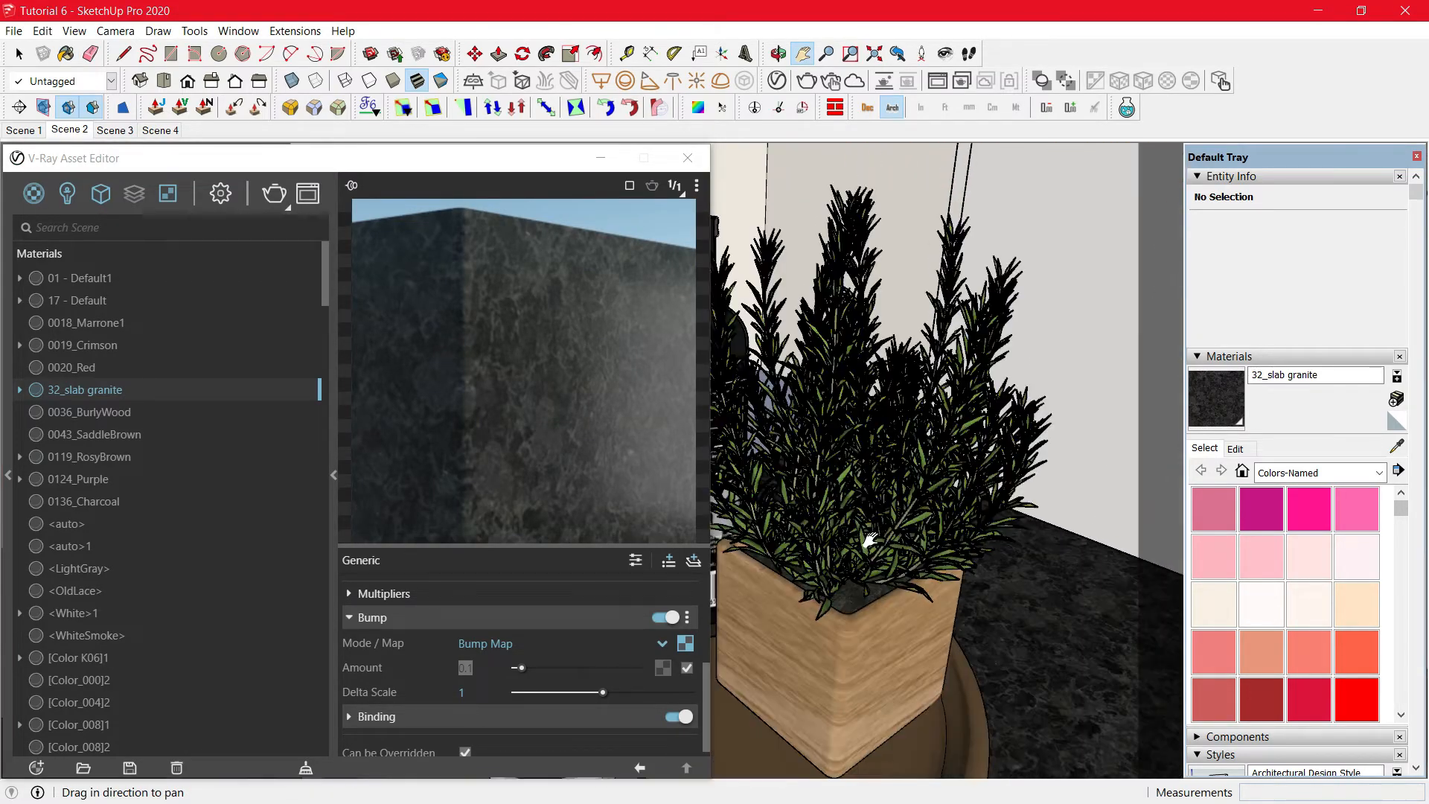
pyautogui.press('b')
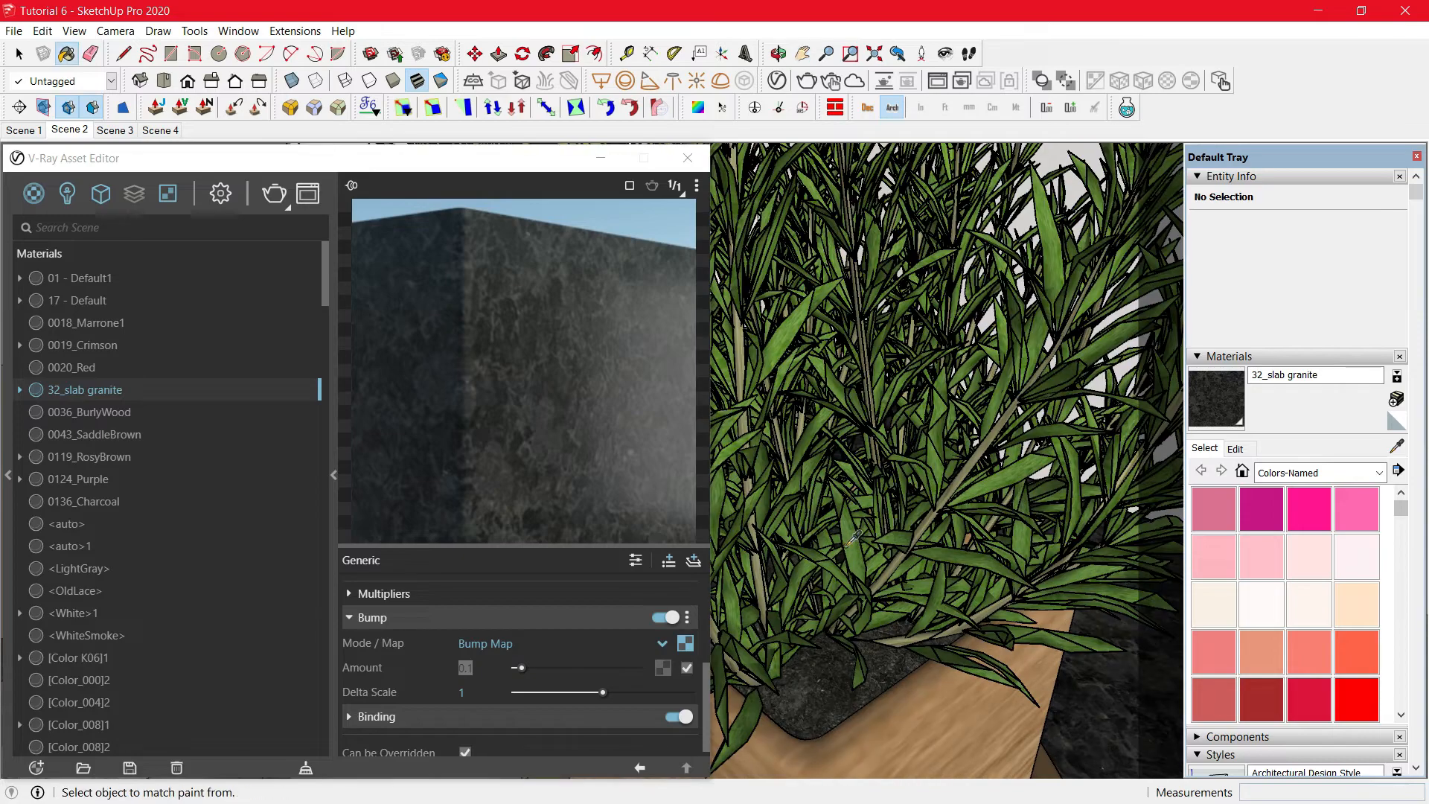
pyautogui.keyDown('alt'); pyautogui.click(849, 545); pyautogui.keyUp('alt')
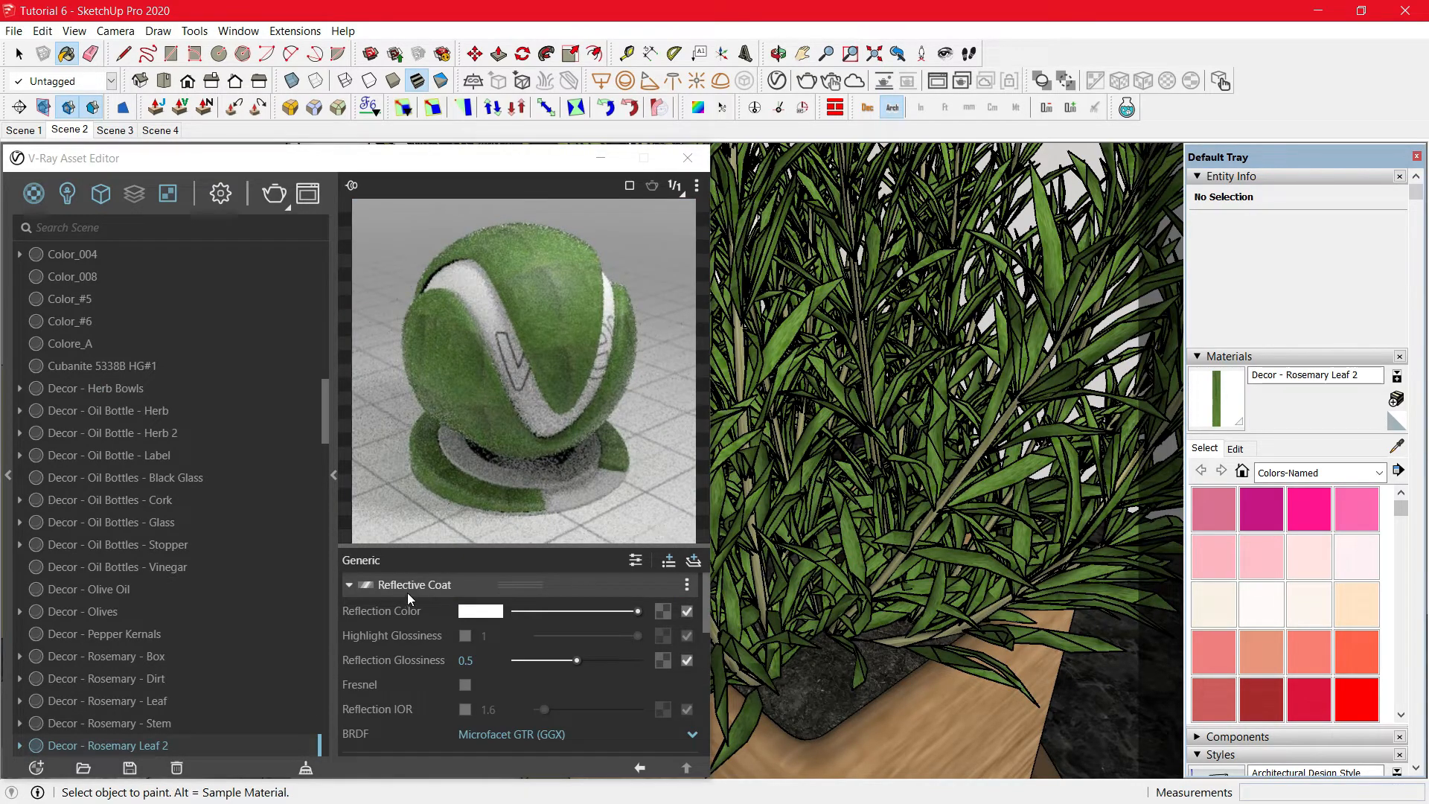
pyautogui.click(643, 612)
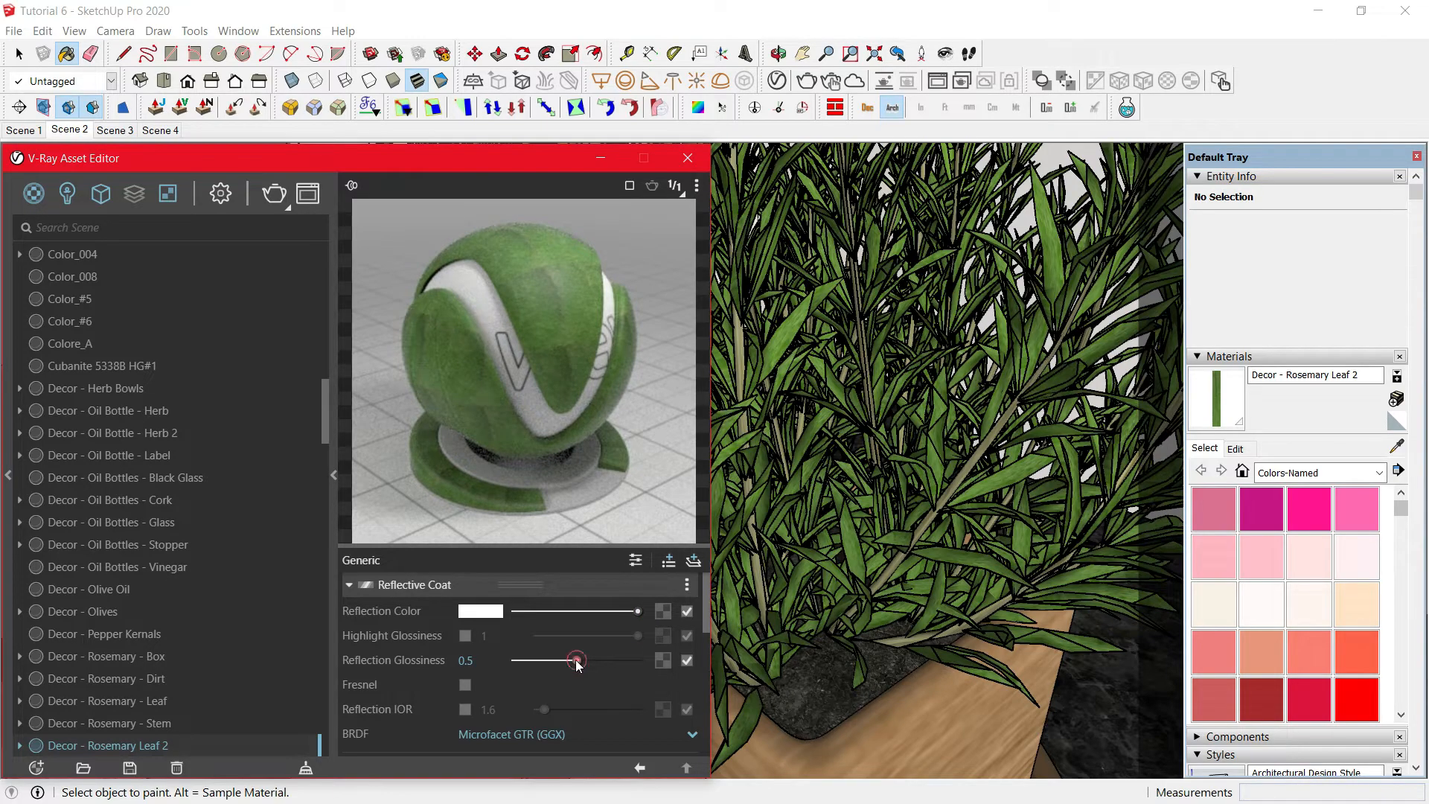
pyautogui.click(437, 586)
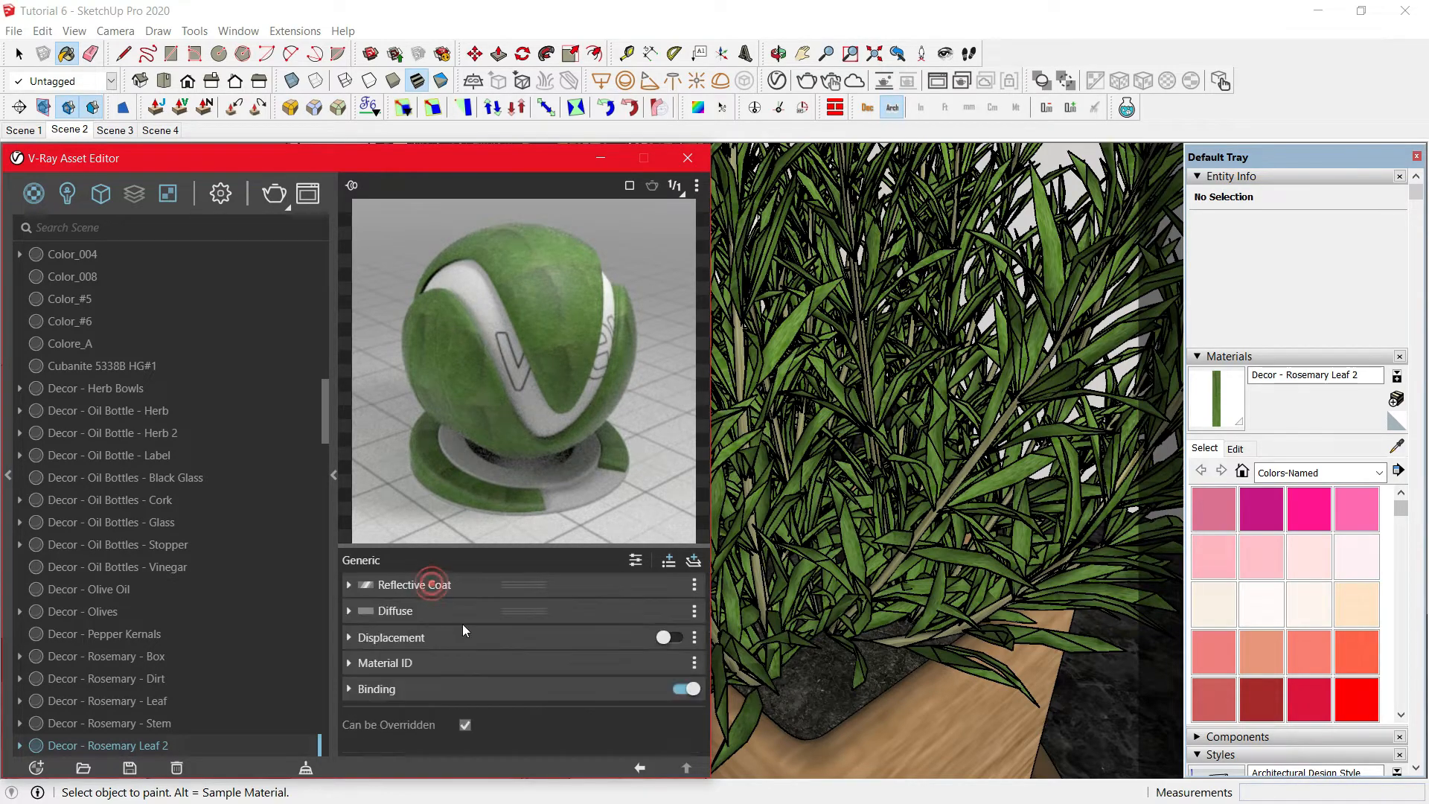
# Sample the rosemary plant's wooden box material and examine its reflection color and reflection glossiness.
pyautogui.moveTo(982, 558); pyautogui.dragTo(955, 691, button='middle')
pyautogui.click(945, 694)
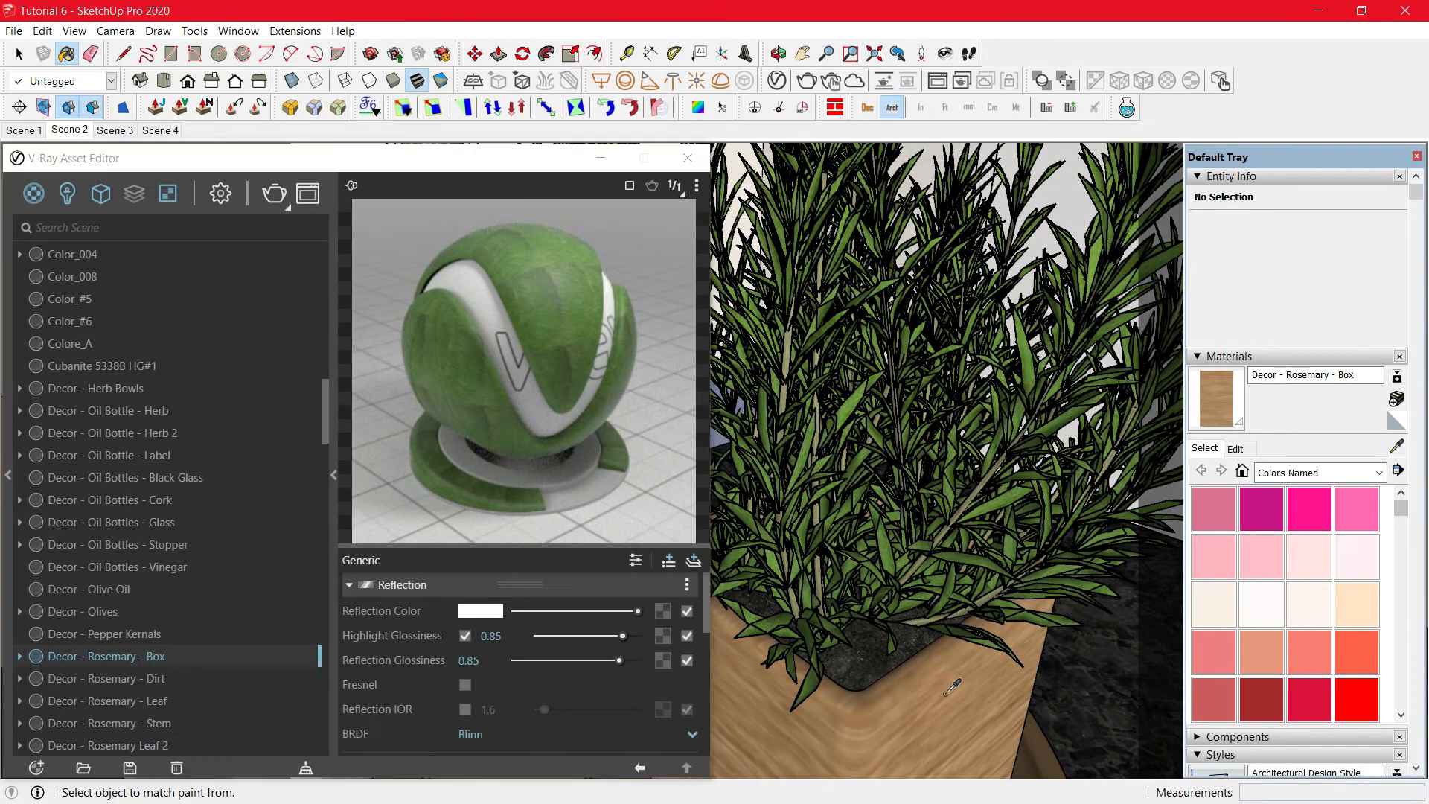
pyautogui.click(637, 612)
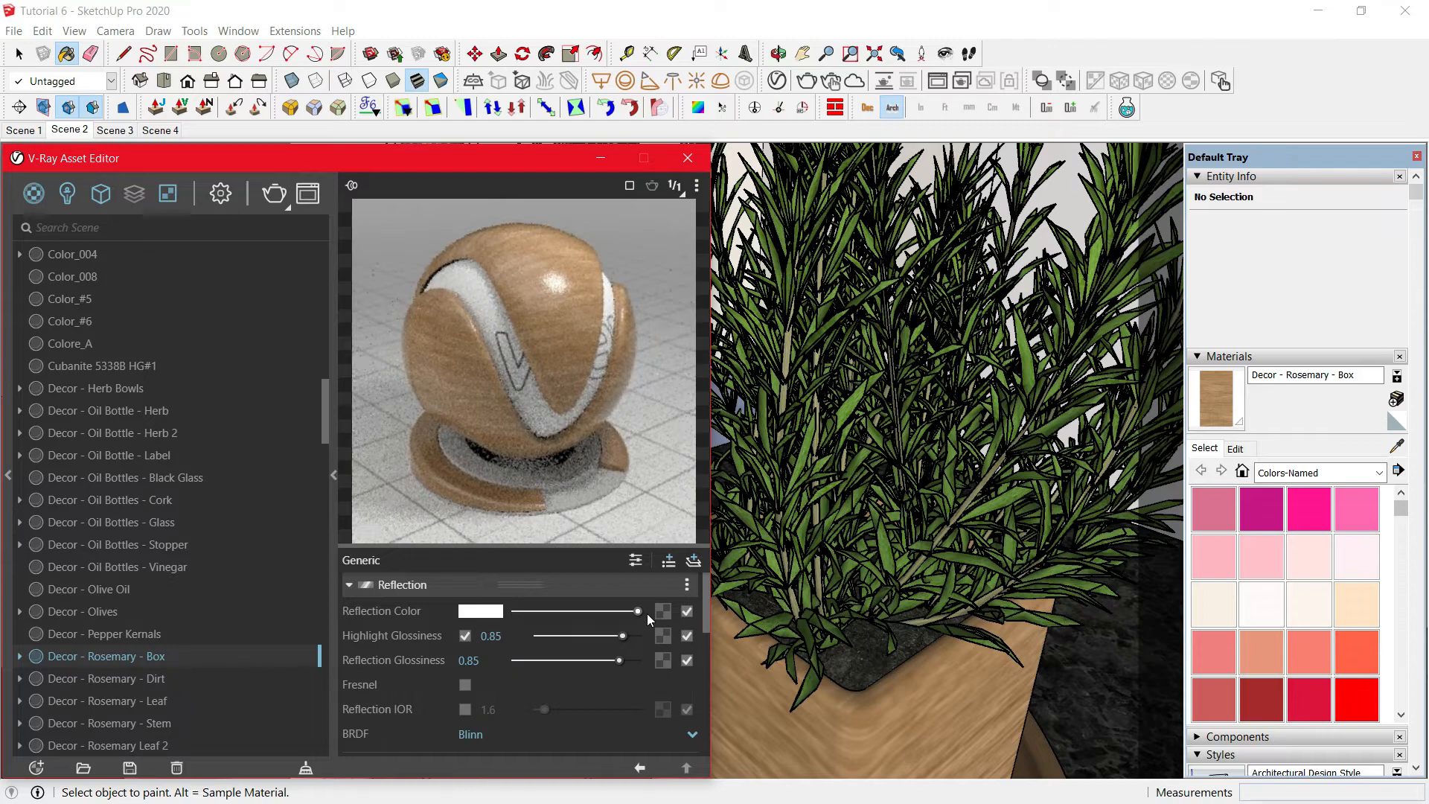
pyautogui.click(620, 661)
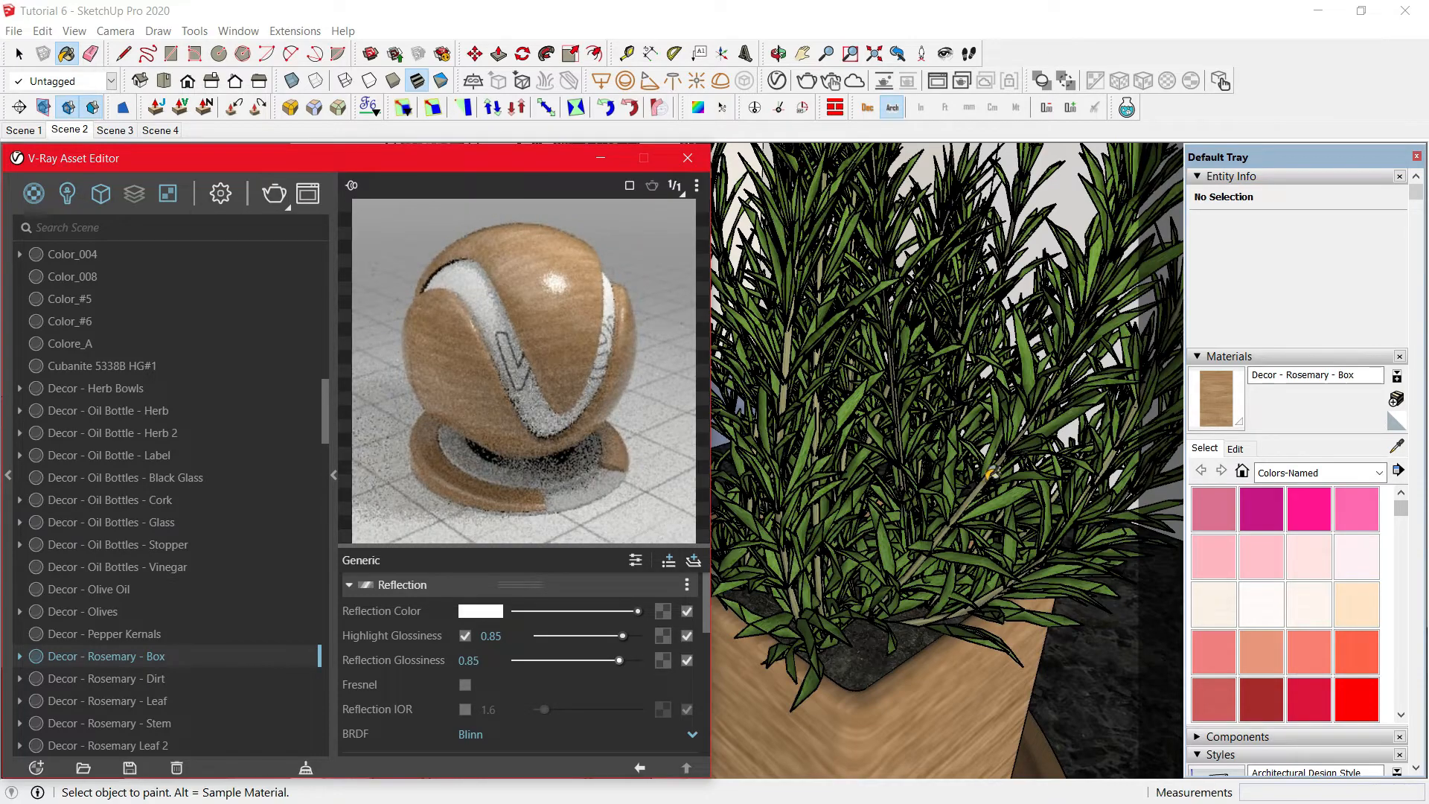
# Sample the marble herb bowl's material on the tray and set its reflection color to white.
pyautogui.scroll(-1, 969, 465)
pyautogui.scroll(-6, 970, 465)
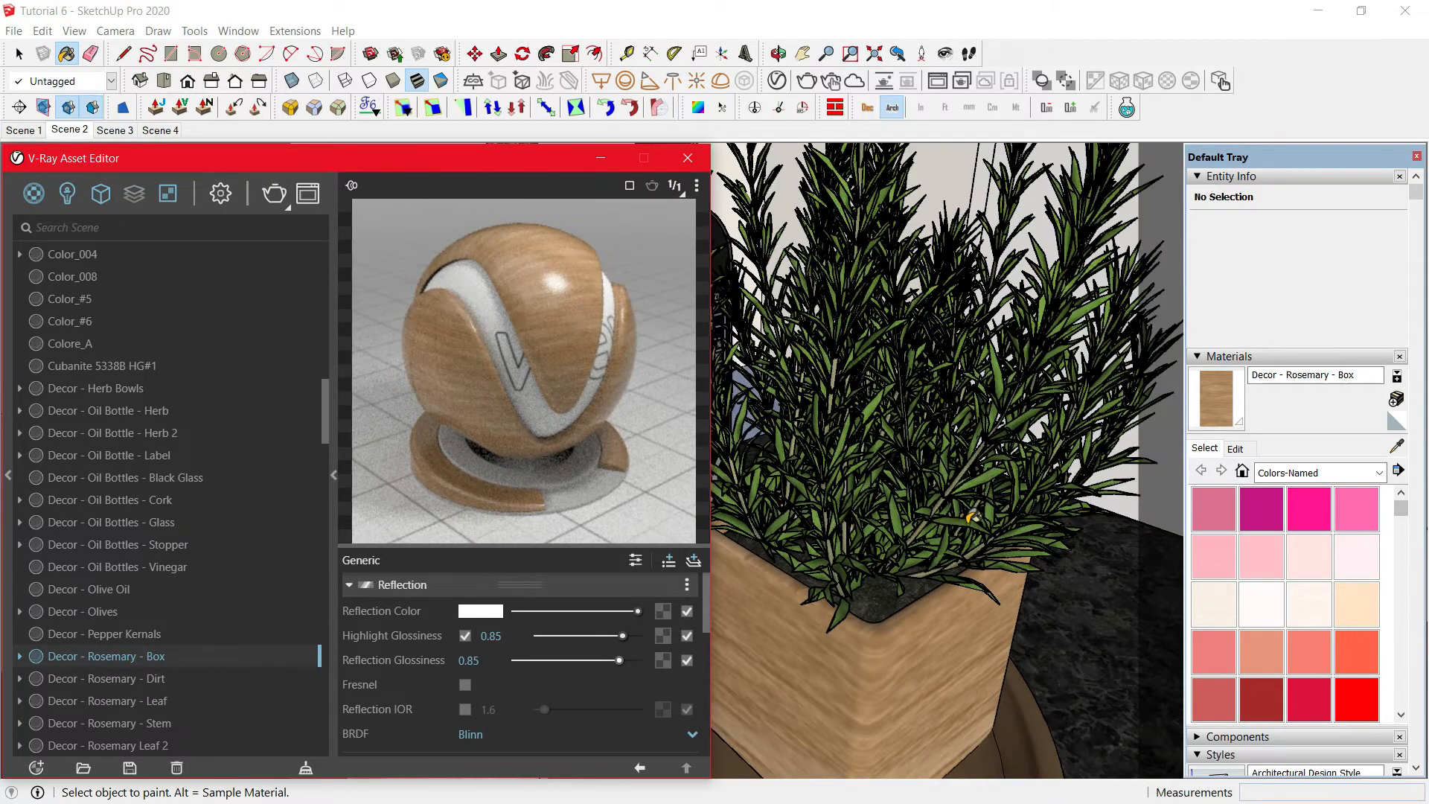
pyautogui.scroll(-3, 960, 514)
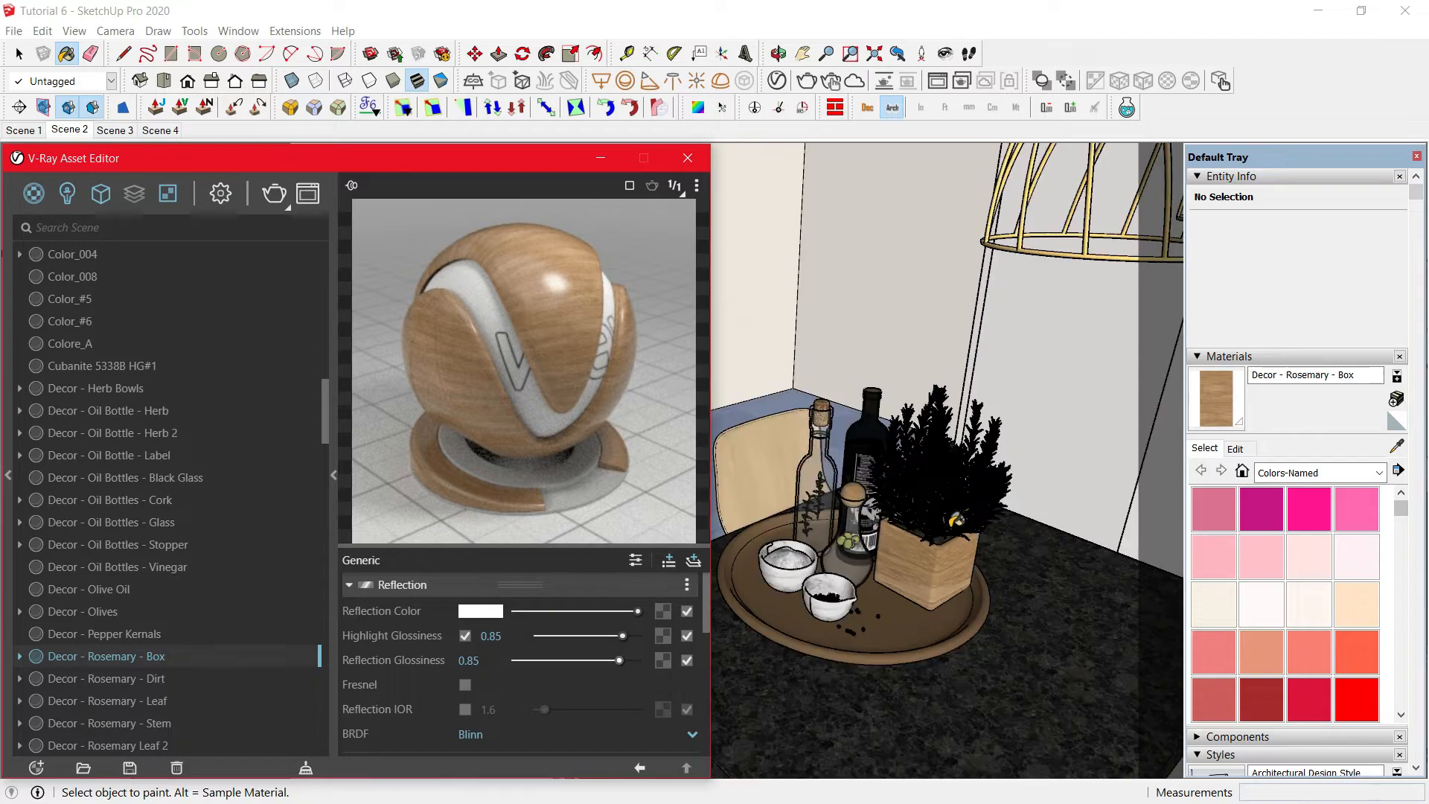
pyautogui.scroll(1, 811, 584)
pyautogui.scroll(5, 806, 581)
pyautogui.scroll(3, 806, 581)
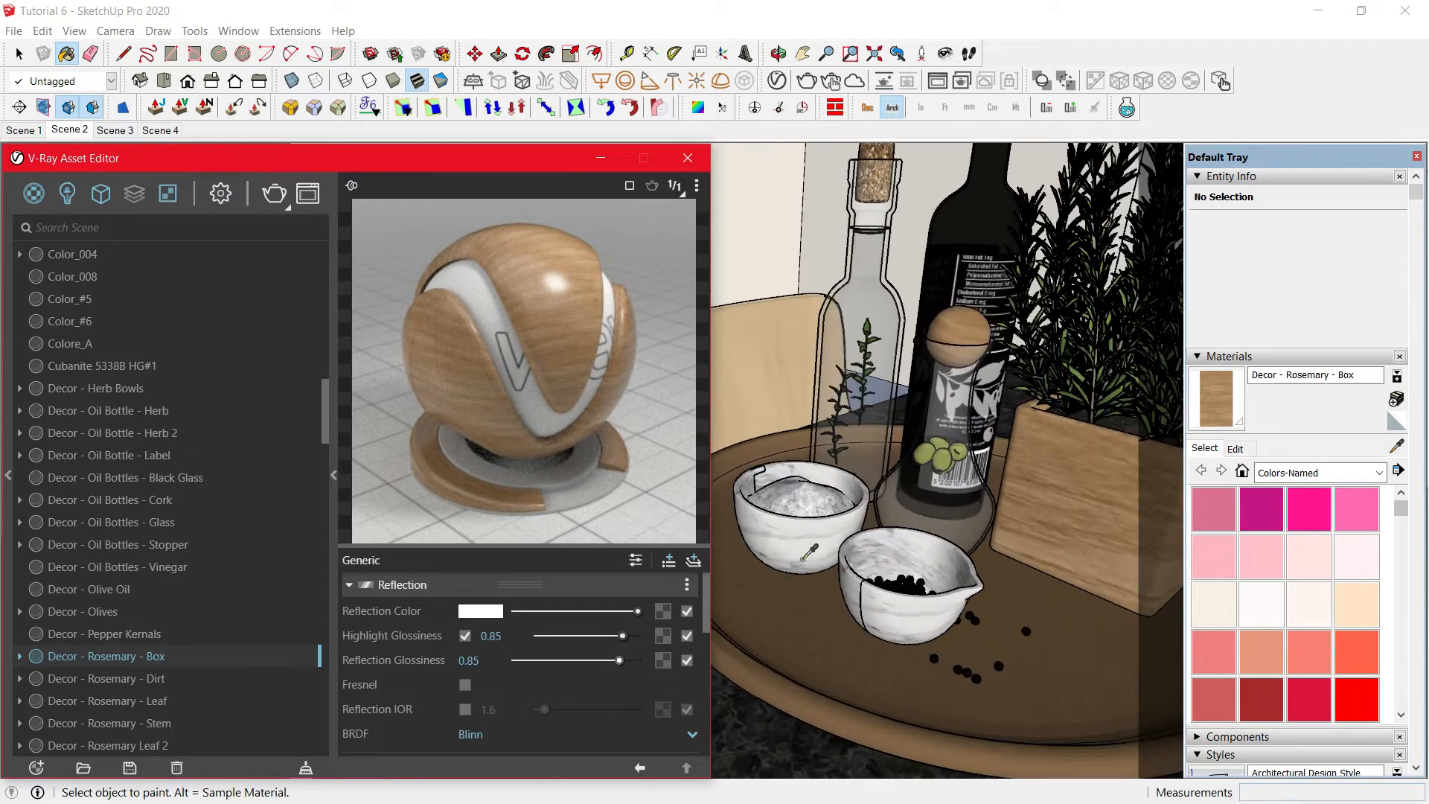
pyautogui.keyDown('alt'); pyautogui.click(802, 533); pyautogui.keyUp('alt')
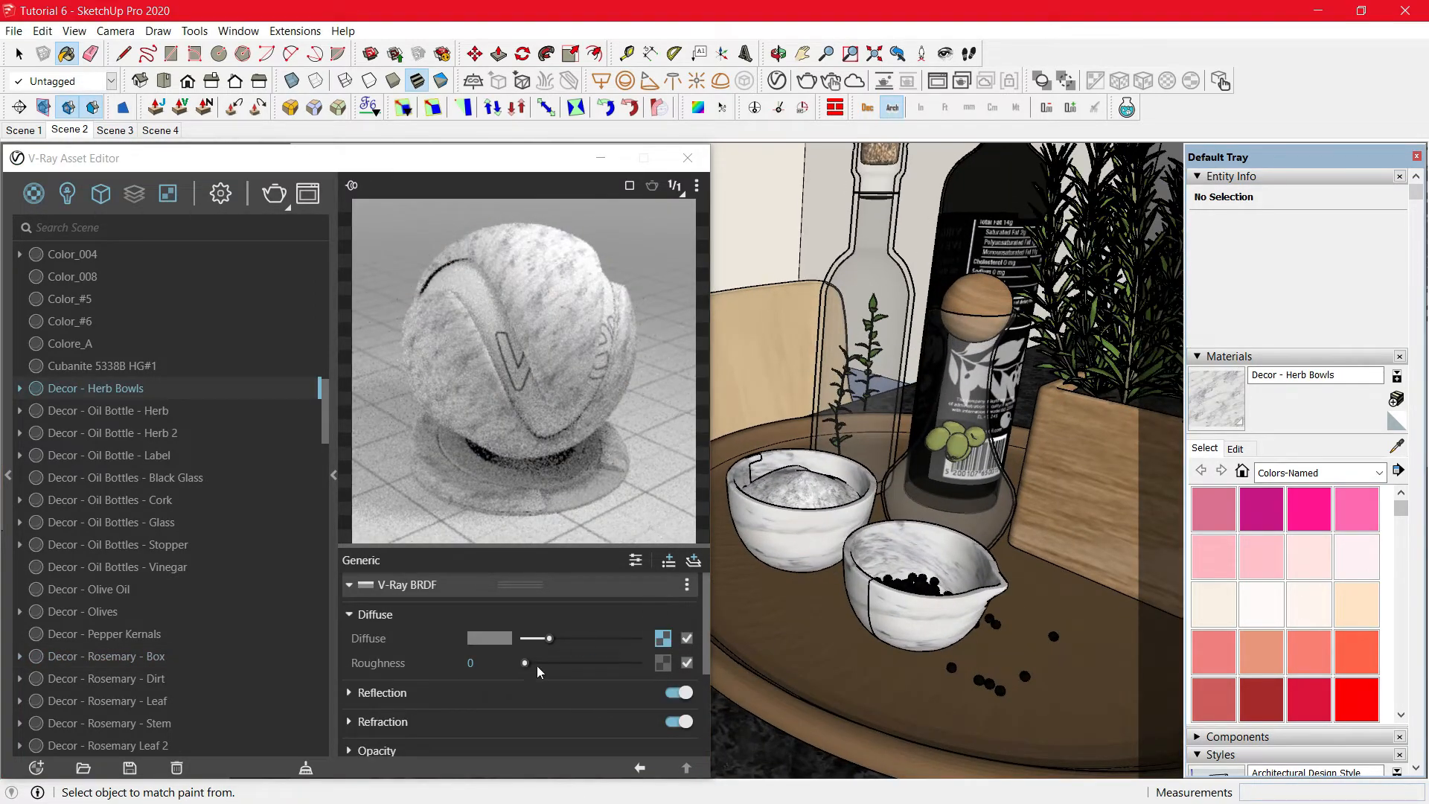
pyautogui.click(467, 692)
pyautogui.scroll(-1, 471, 688)
pyautogui.scroll(-1, 471, 688)
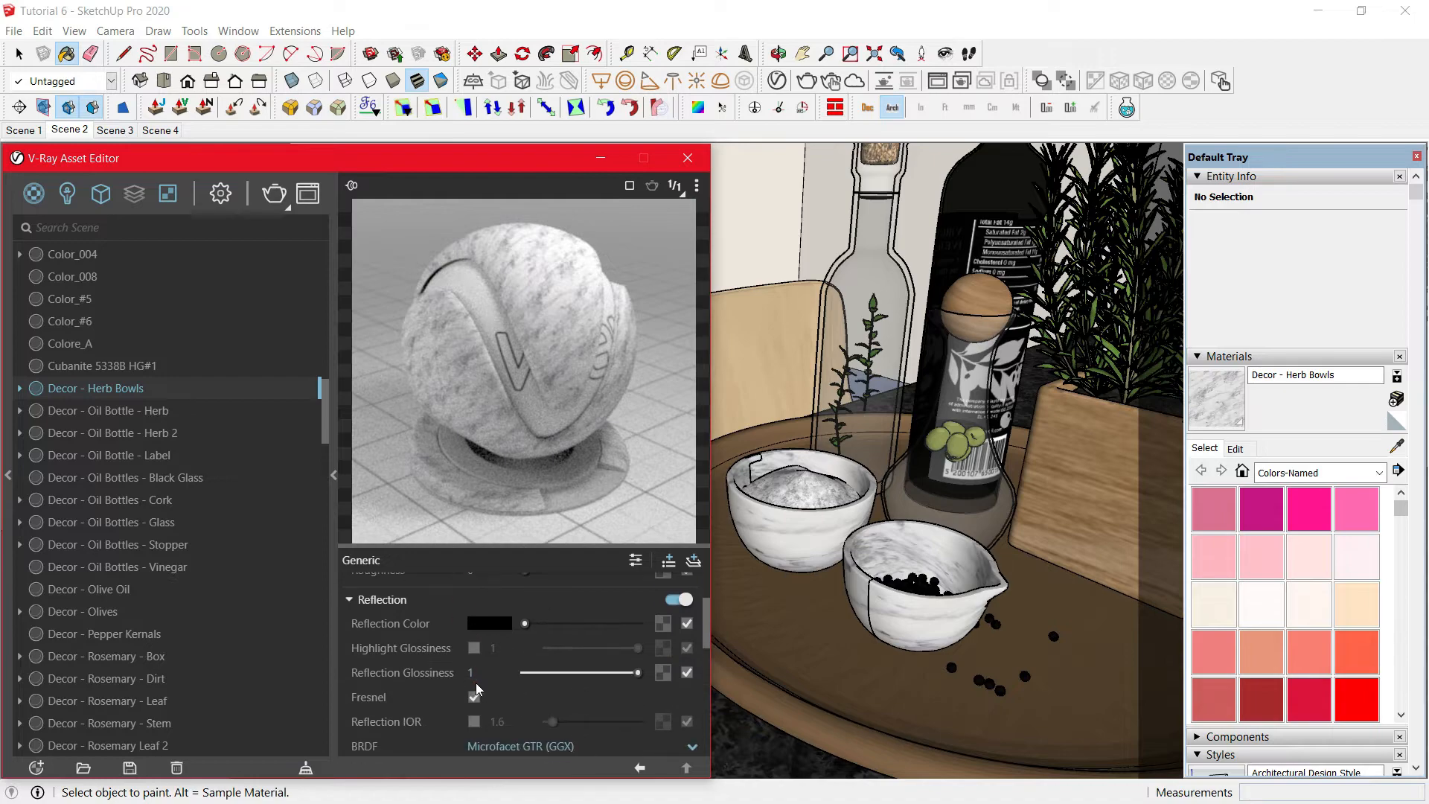
pyautogui.moveTo(571, 625); pyautogui.dragTo(638, 626)
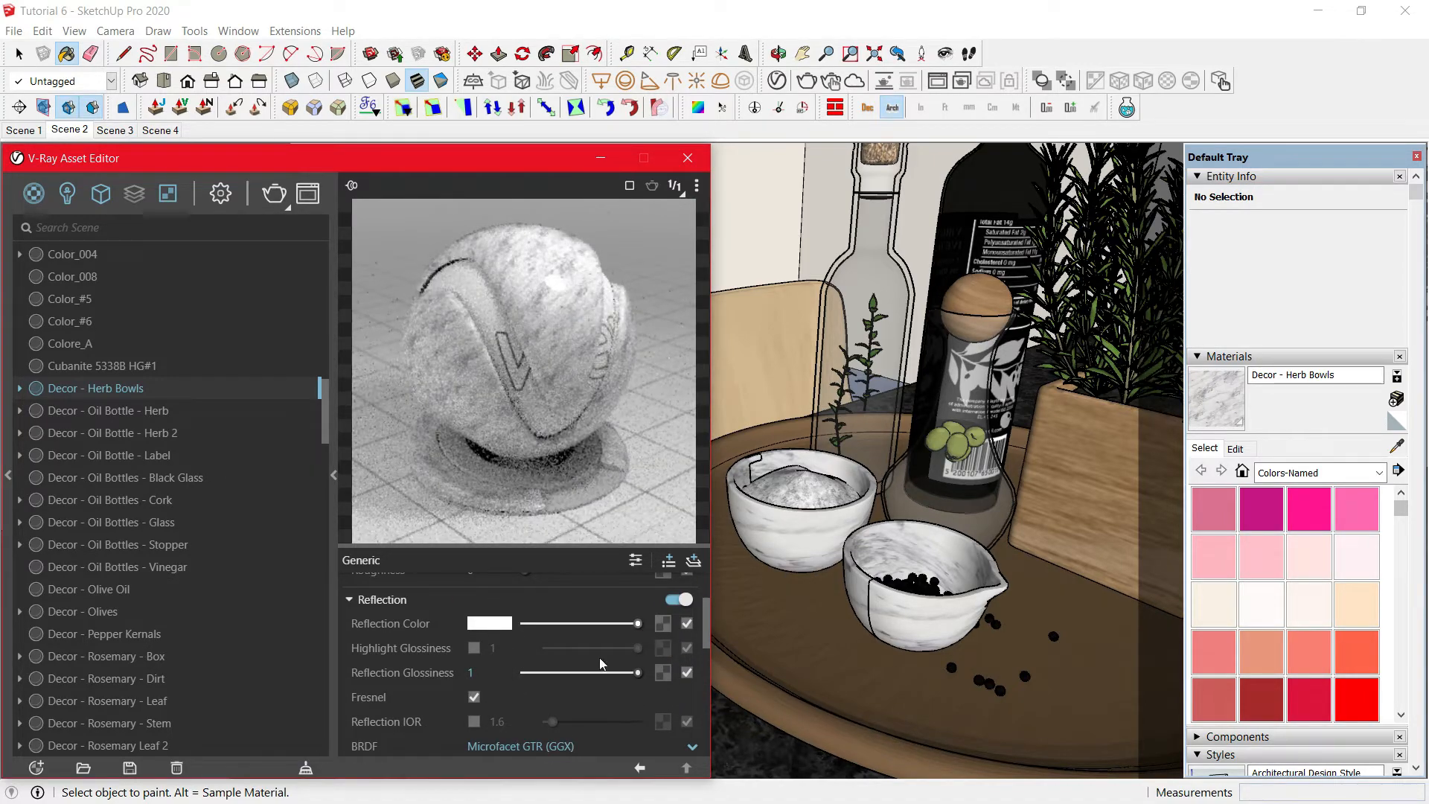
# Set the herb bowl material's reflection glossiness to 0.85, and enable its reflection IOR with a value of 2.5.
pyautogui.click(470, 672)
pyautogui.doubleClick(469, 673)
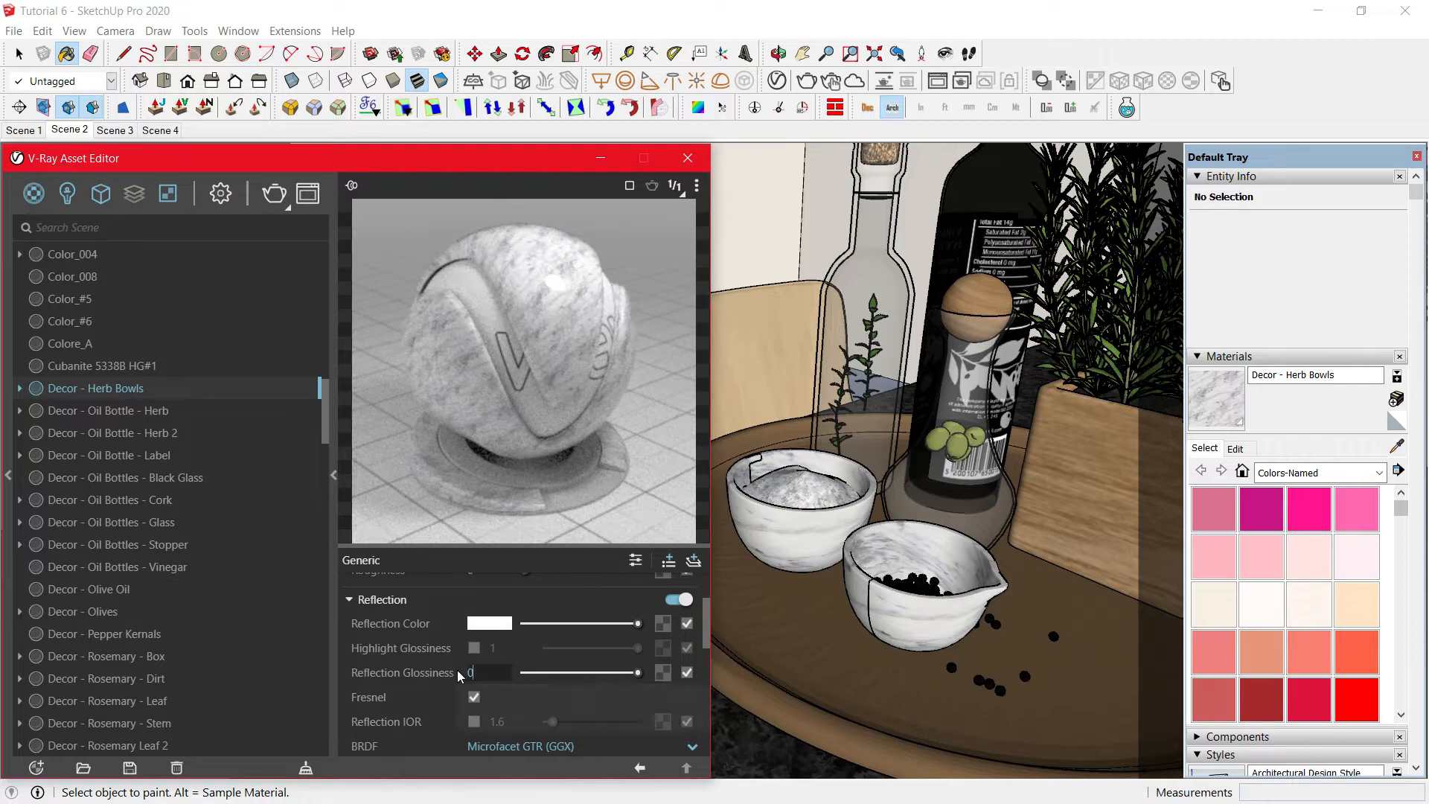
pyautogui.write('0.8')
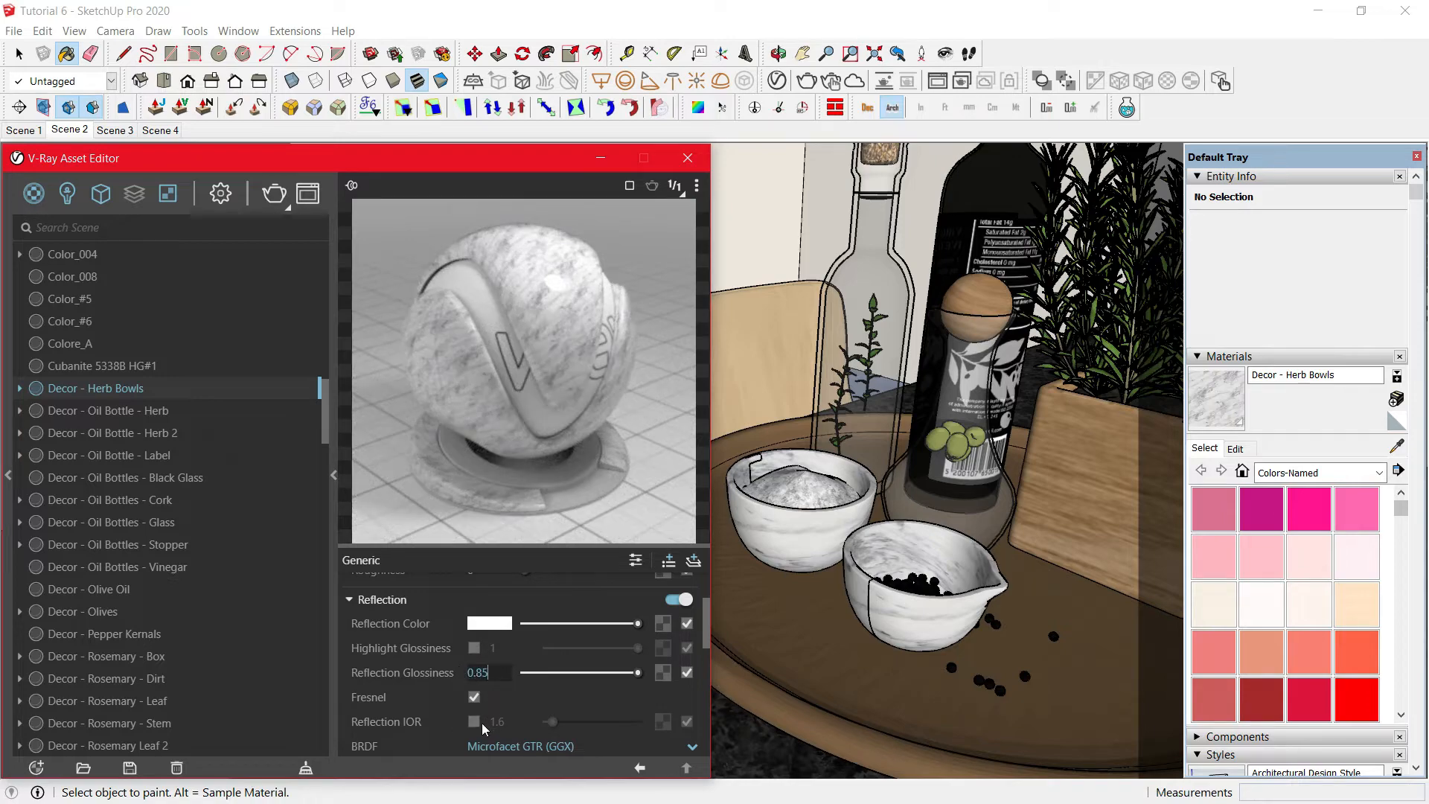
pyautogui.write('5')
pyautogui.click(475, 721)
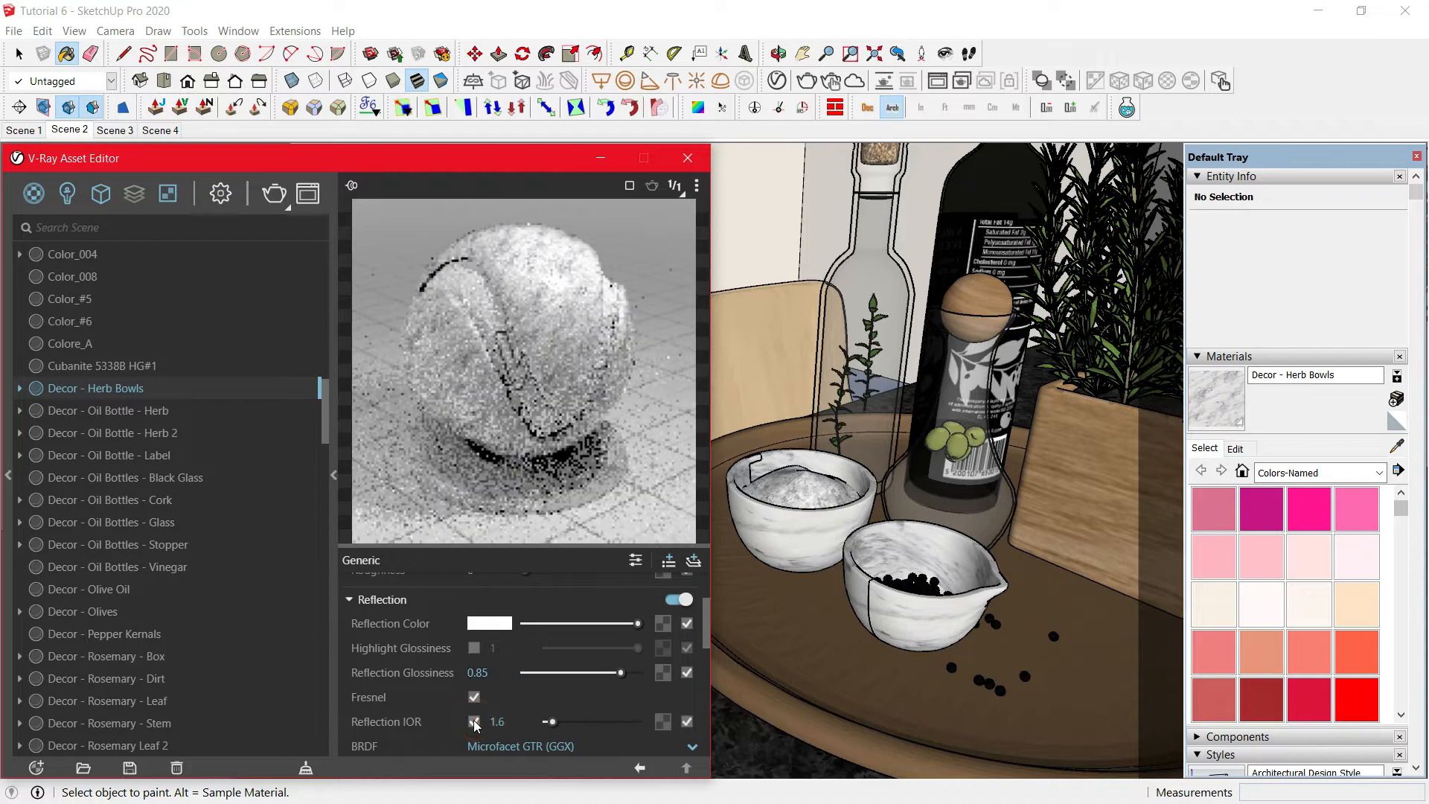
pyautogui.write('2.5')
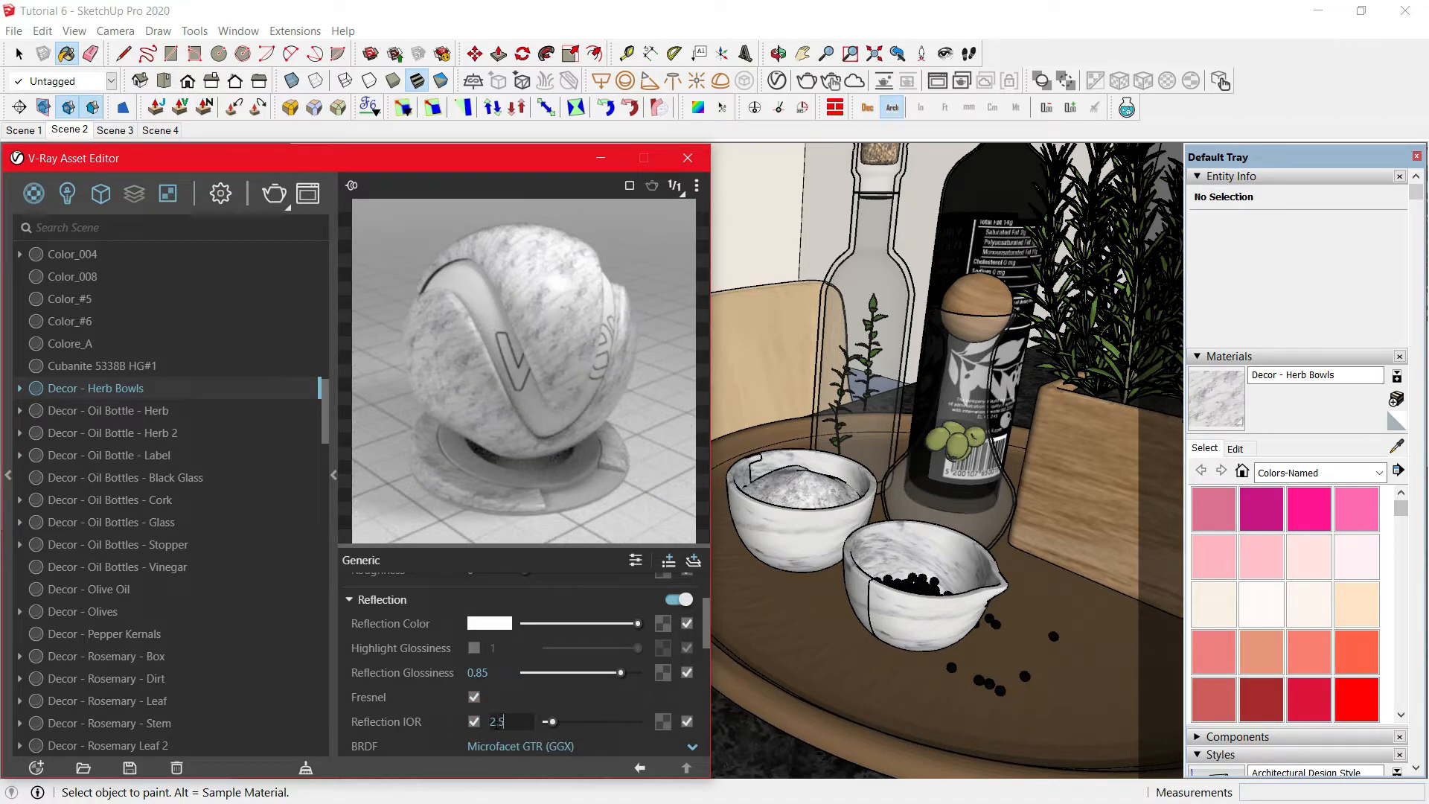
pyautogui.press('Return')
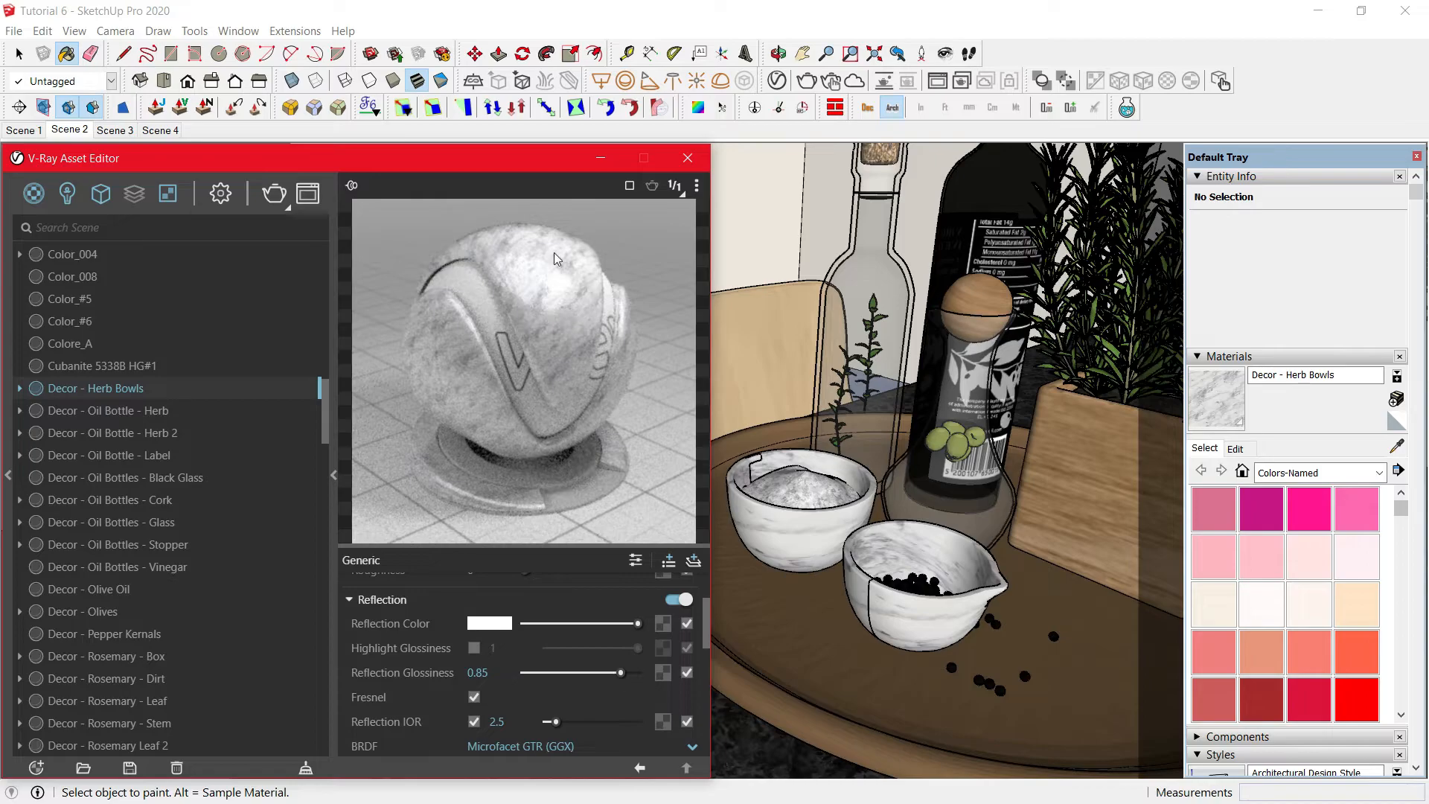
# Sample the glass material of the window above the sink.
pyautogui.scroll(-5, 893, 416)
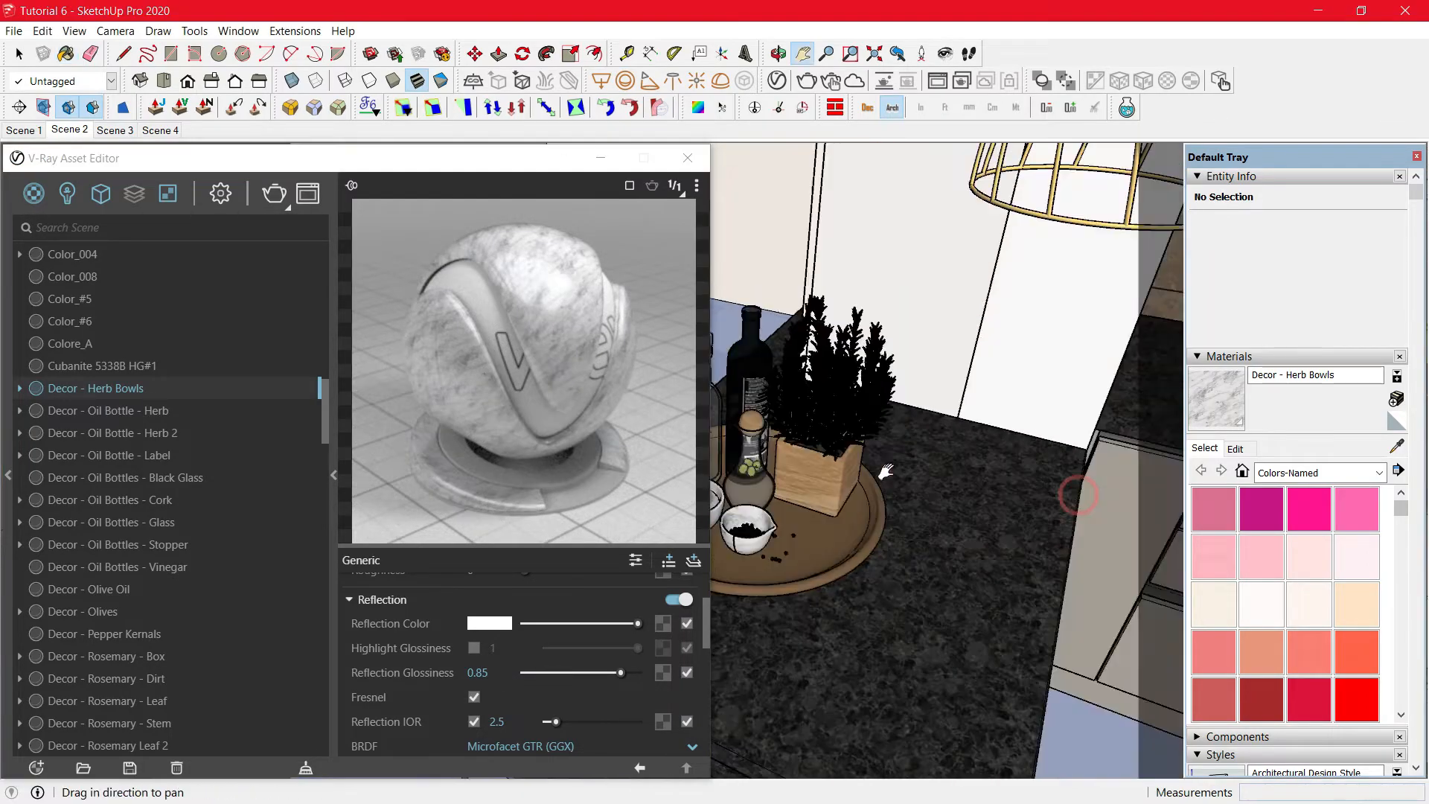
pyautogui.keyDown('shift'); pyautogui.moveTo(931, 416); pyautogui.dragTo(1136, 330, button='middle'); pyautogui.keyUp('shift')
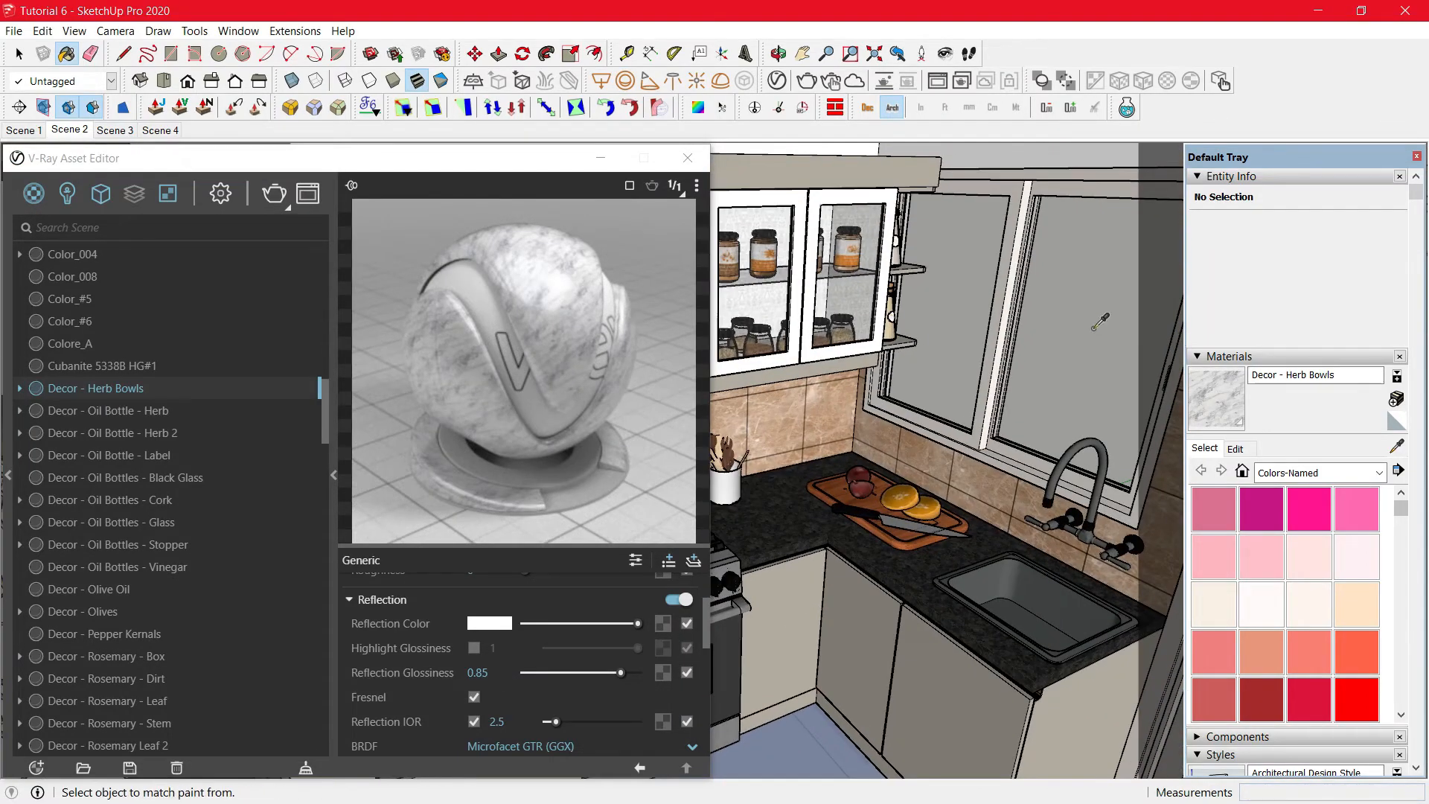
pyautogui.click(1099, 321)
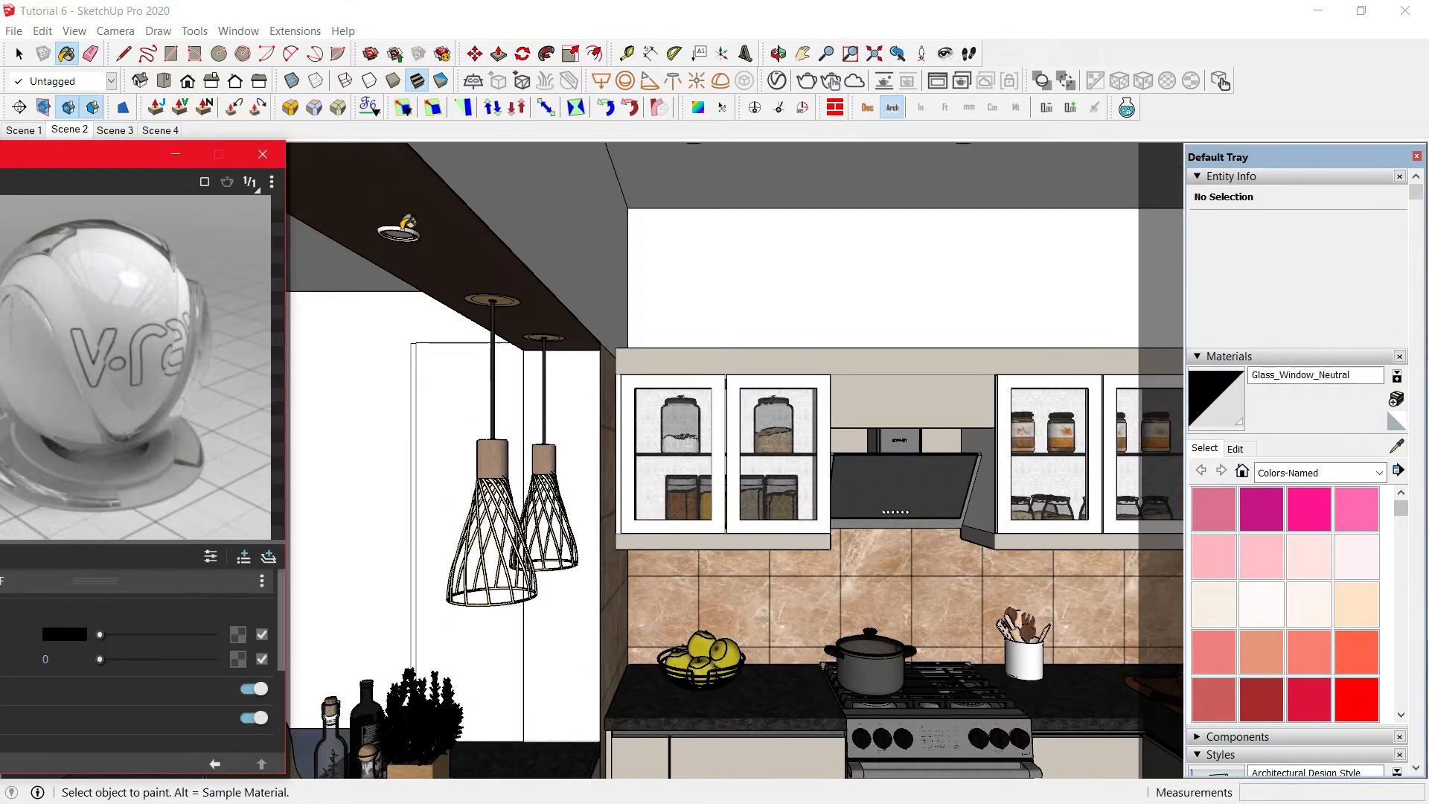
# Sample the recessed ceiling light's LED material and set its emissive color temperature to 5500 K.
pyautogui.scroll(5, 402, 237)
pyautogui.keyDown('alt'); pyautogui.click(402, 237); pyautogui.keyUp('alt')
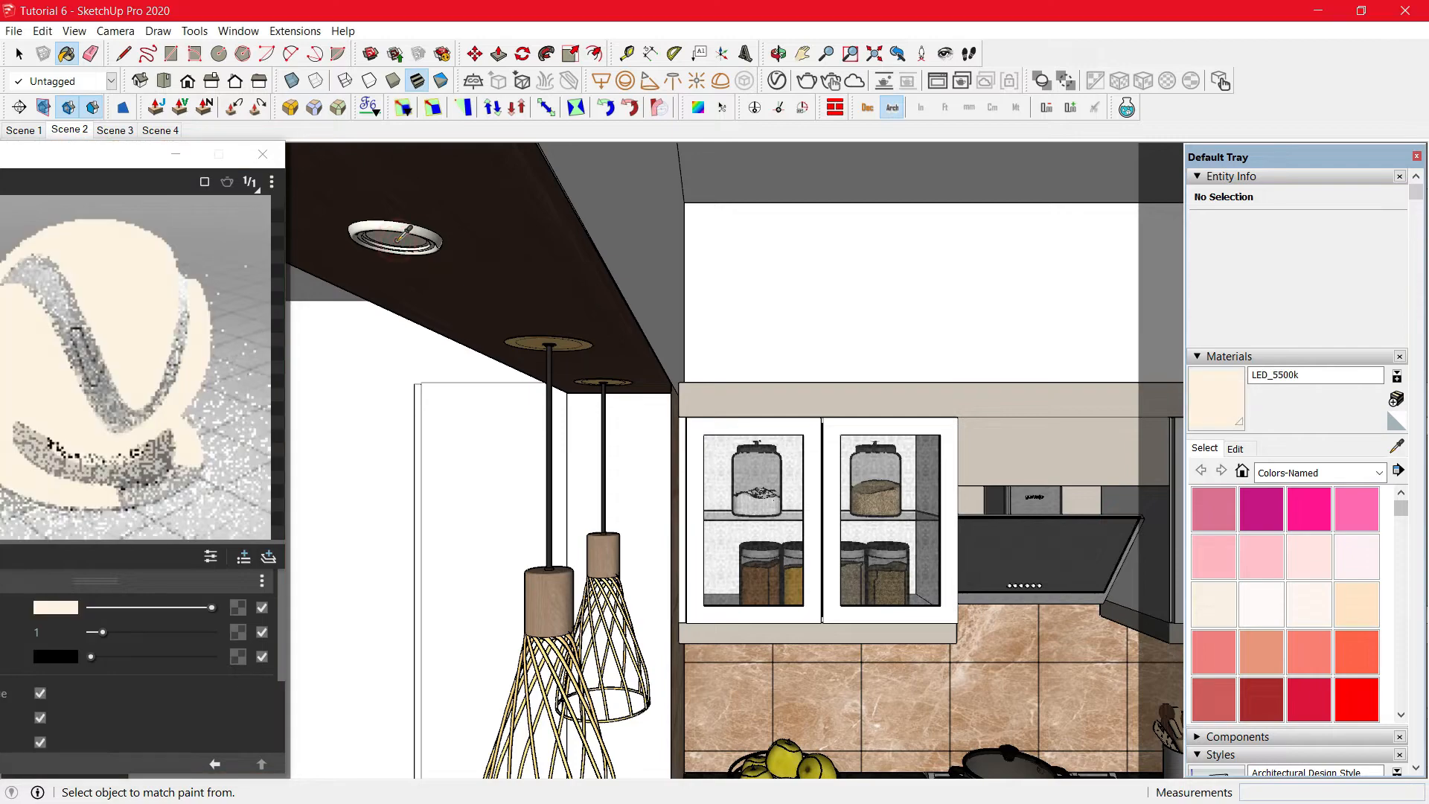
pyautogui.moveTo(97, 164); pyautogui.dragTo(756, 129)
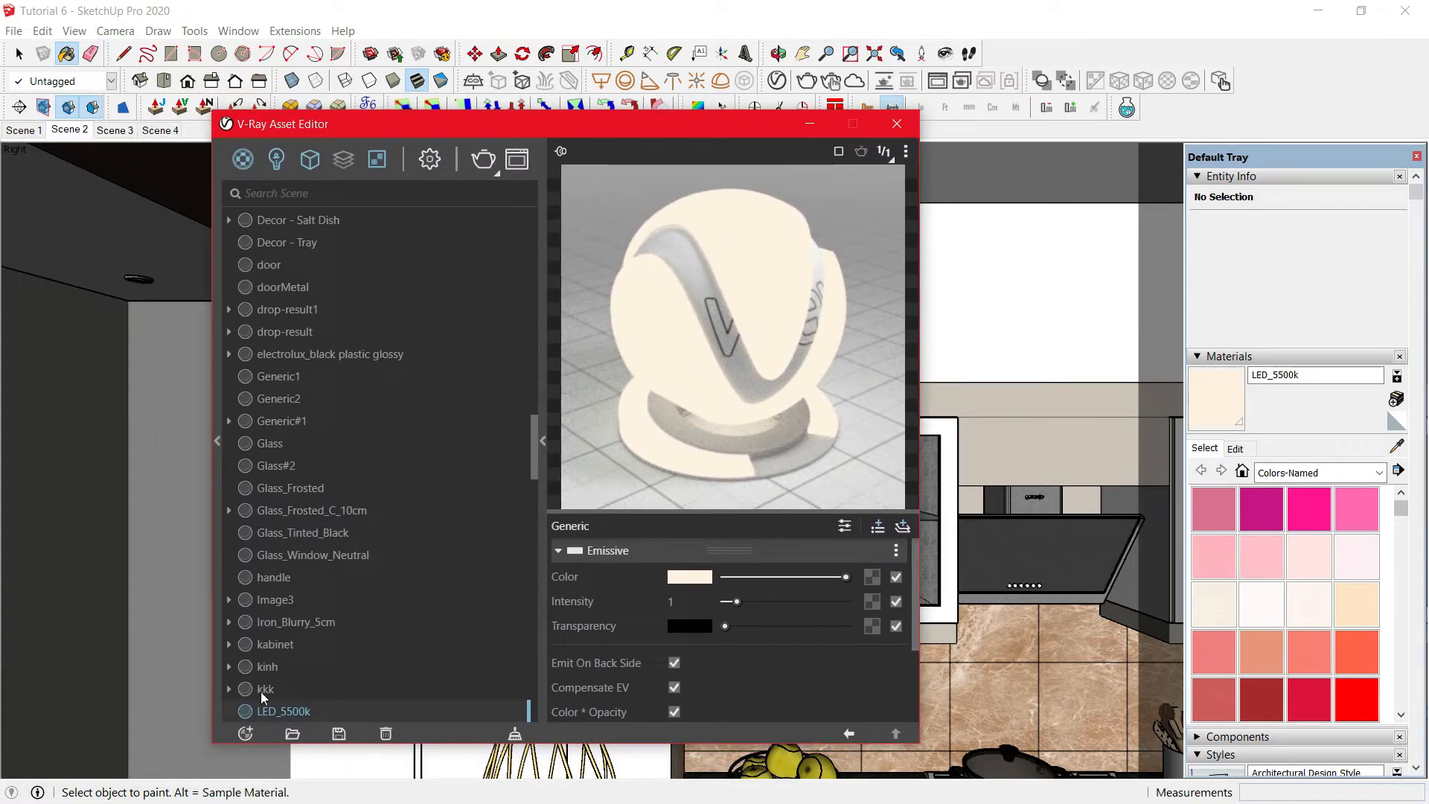
pyautogui.click(699, 578)
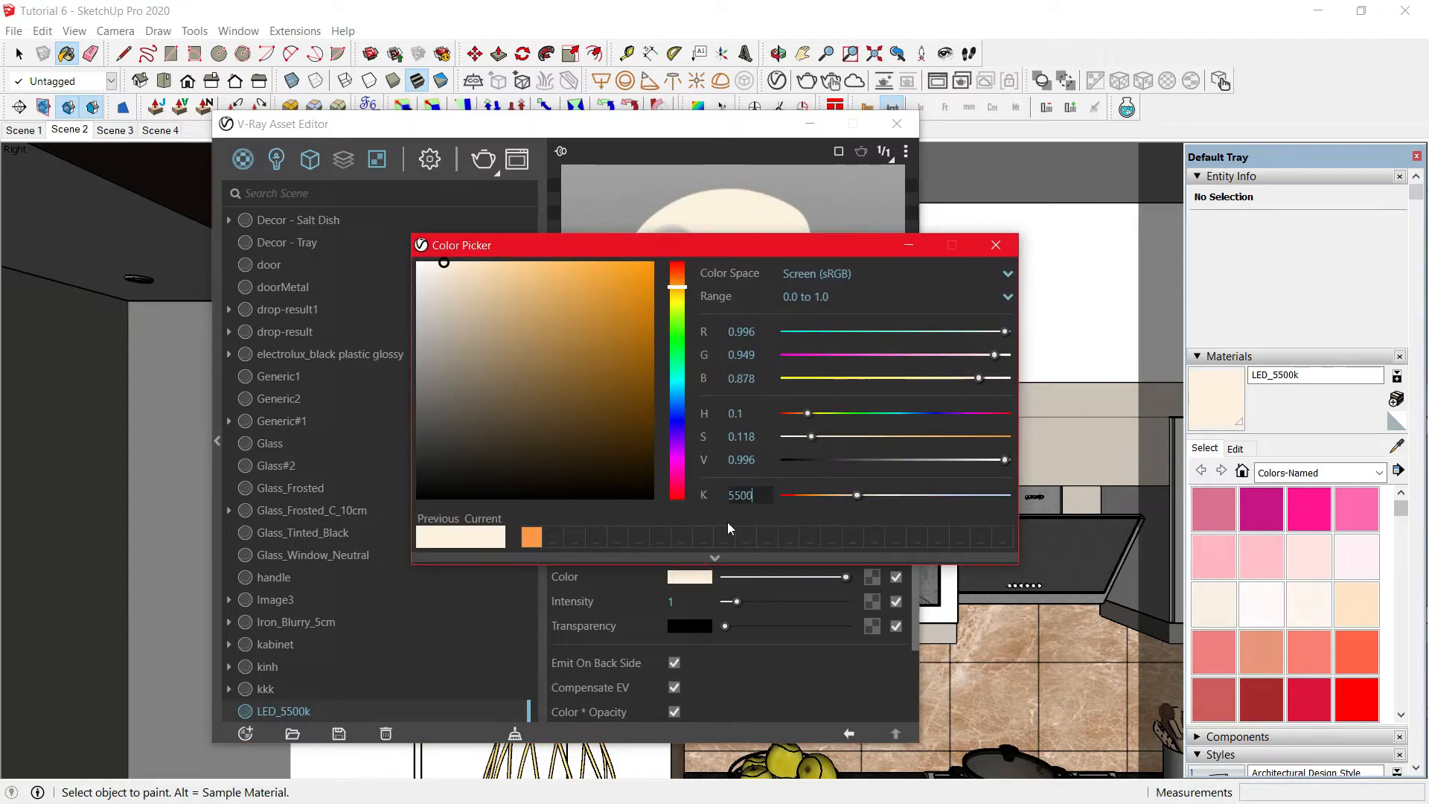
pyautogui.press('Return')
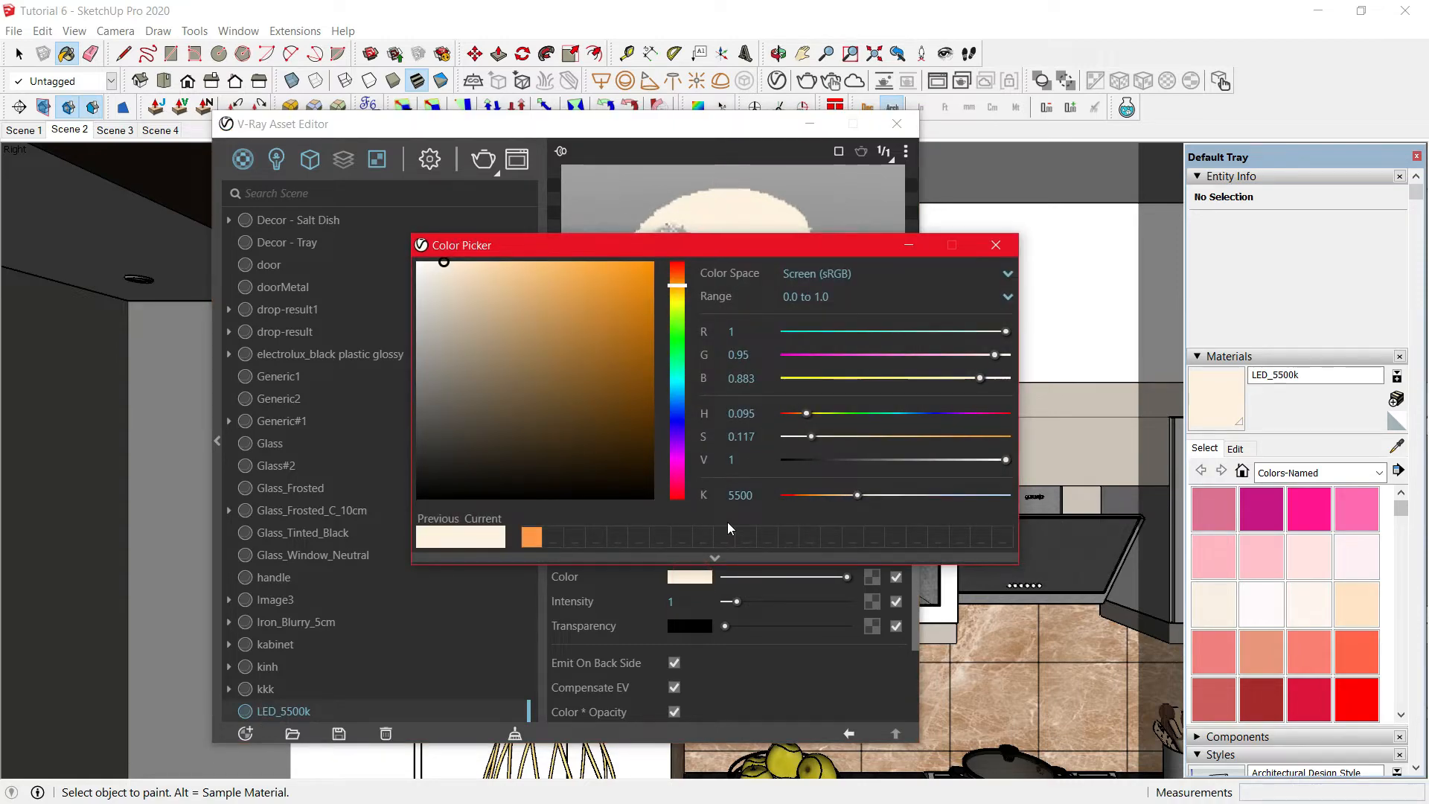
pyautogui.click(993, 249)
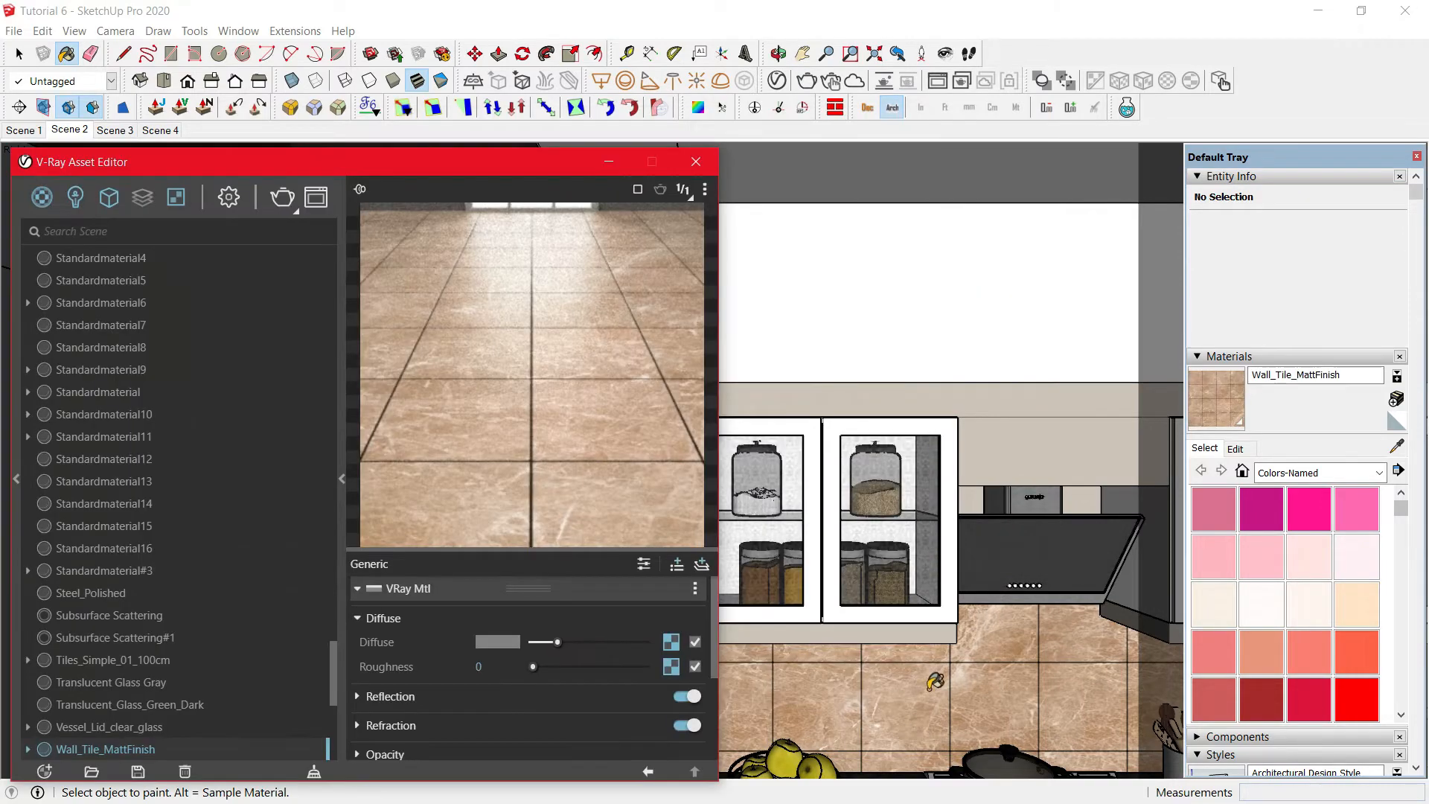
# Examine the texture maps behind the Wall_Tile_MattFinish material's diffuse color, and close the asset editor.
pyautogui.click(674, 639)
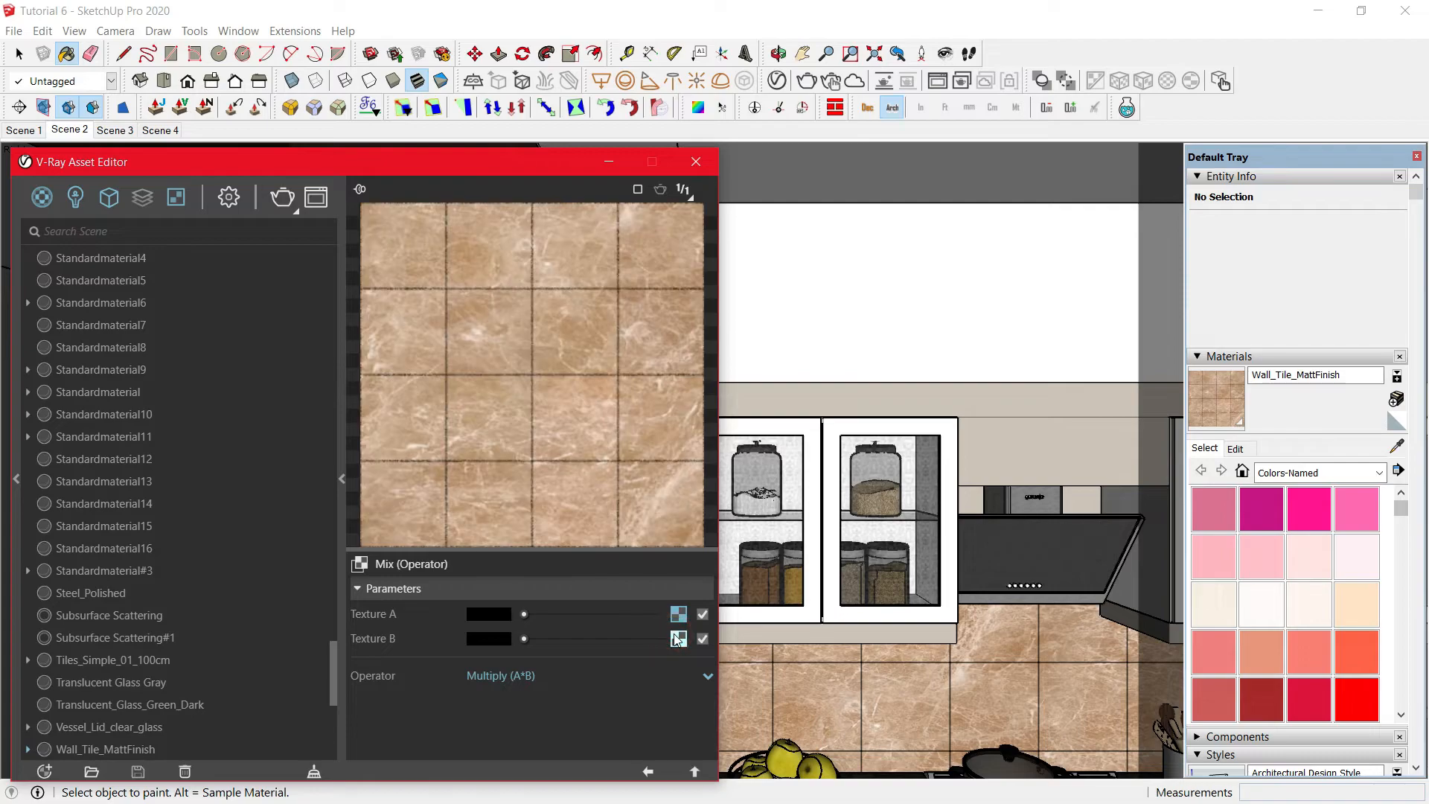
pyautogui.click(649, 772)
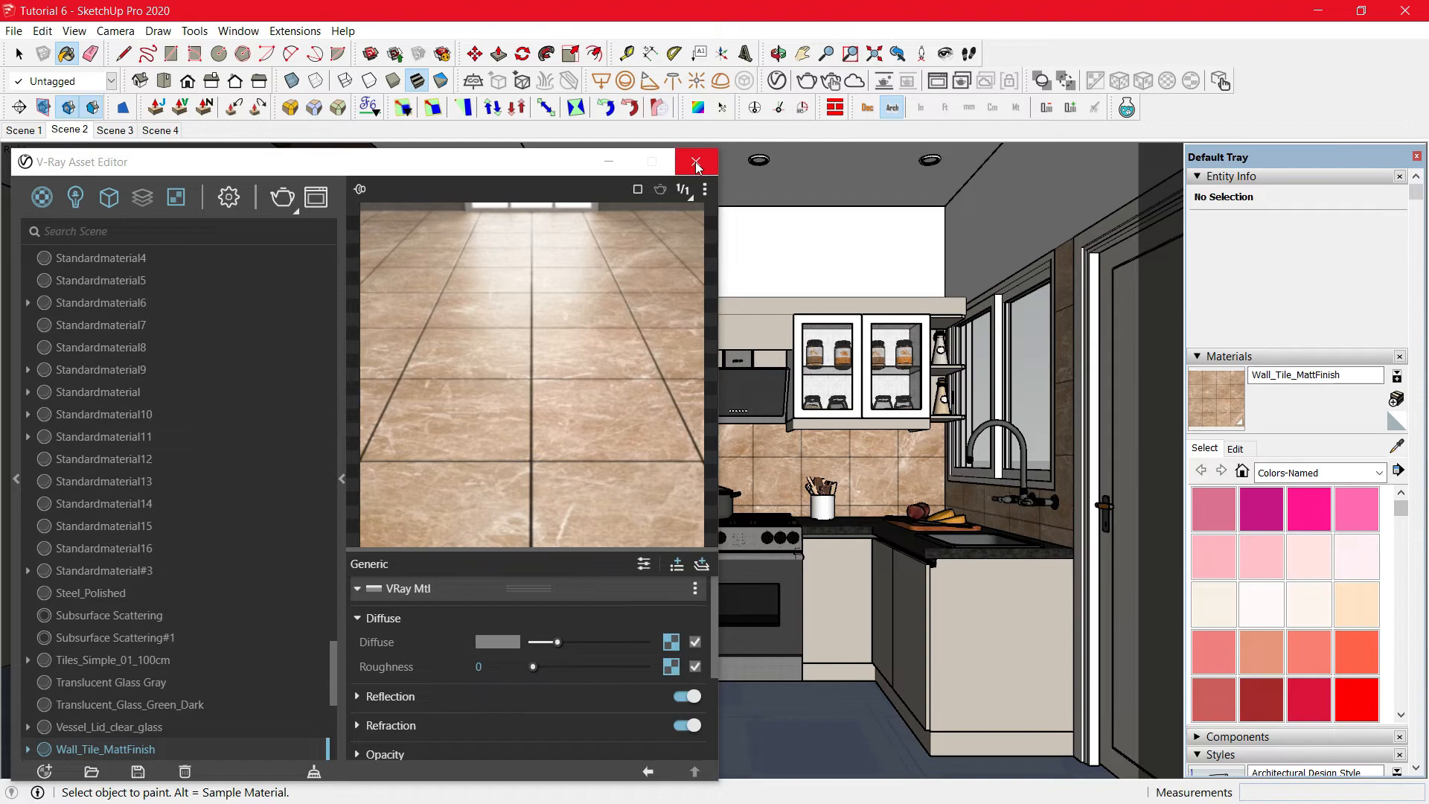
pyautogui.click(696, 163)
pyautogui.press('h')
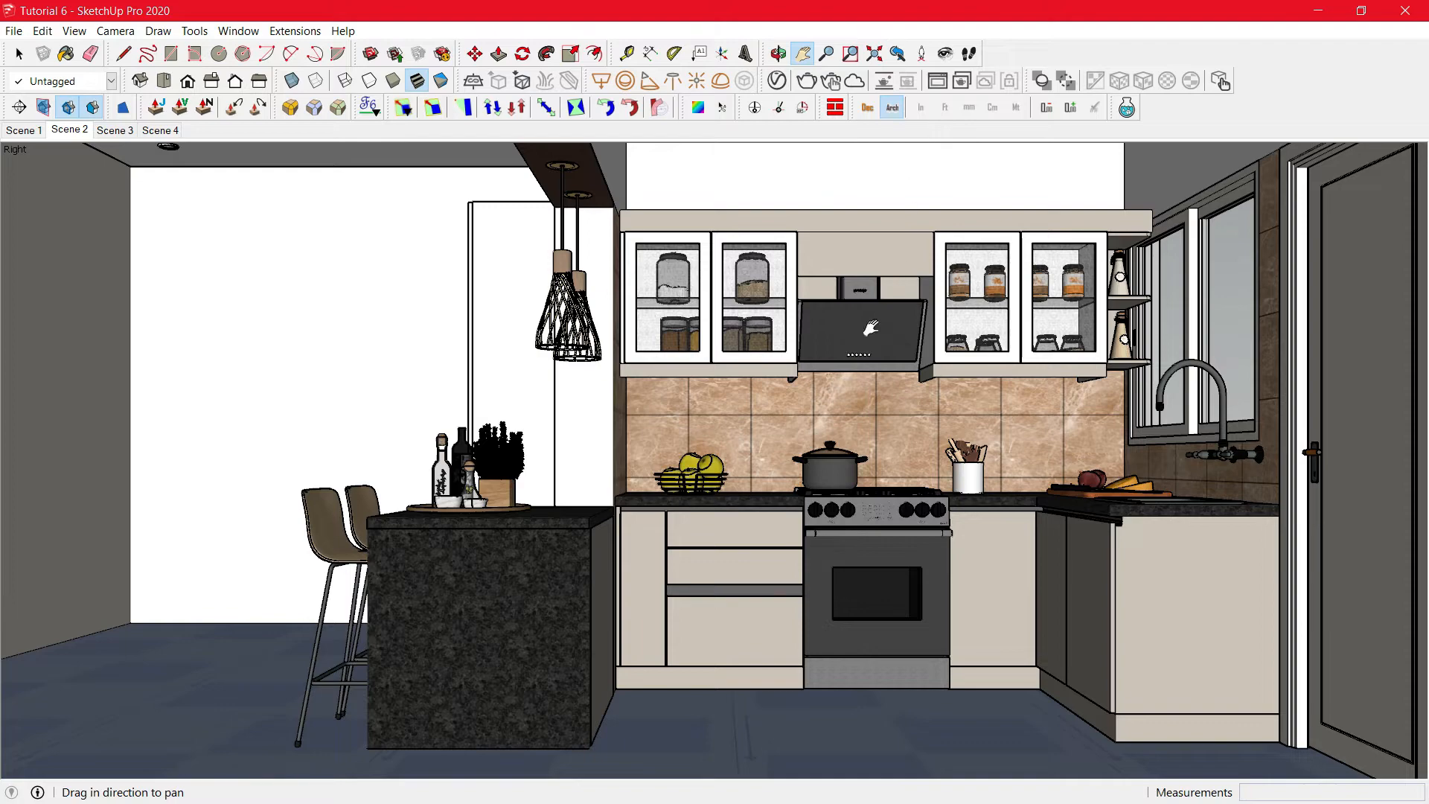
# Open the V-Ray frame buffer with its render history and load the fourth saved render in a maximized window.
pyautogui.click(939, 81)
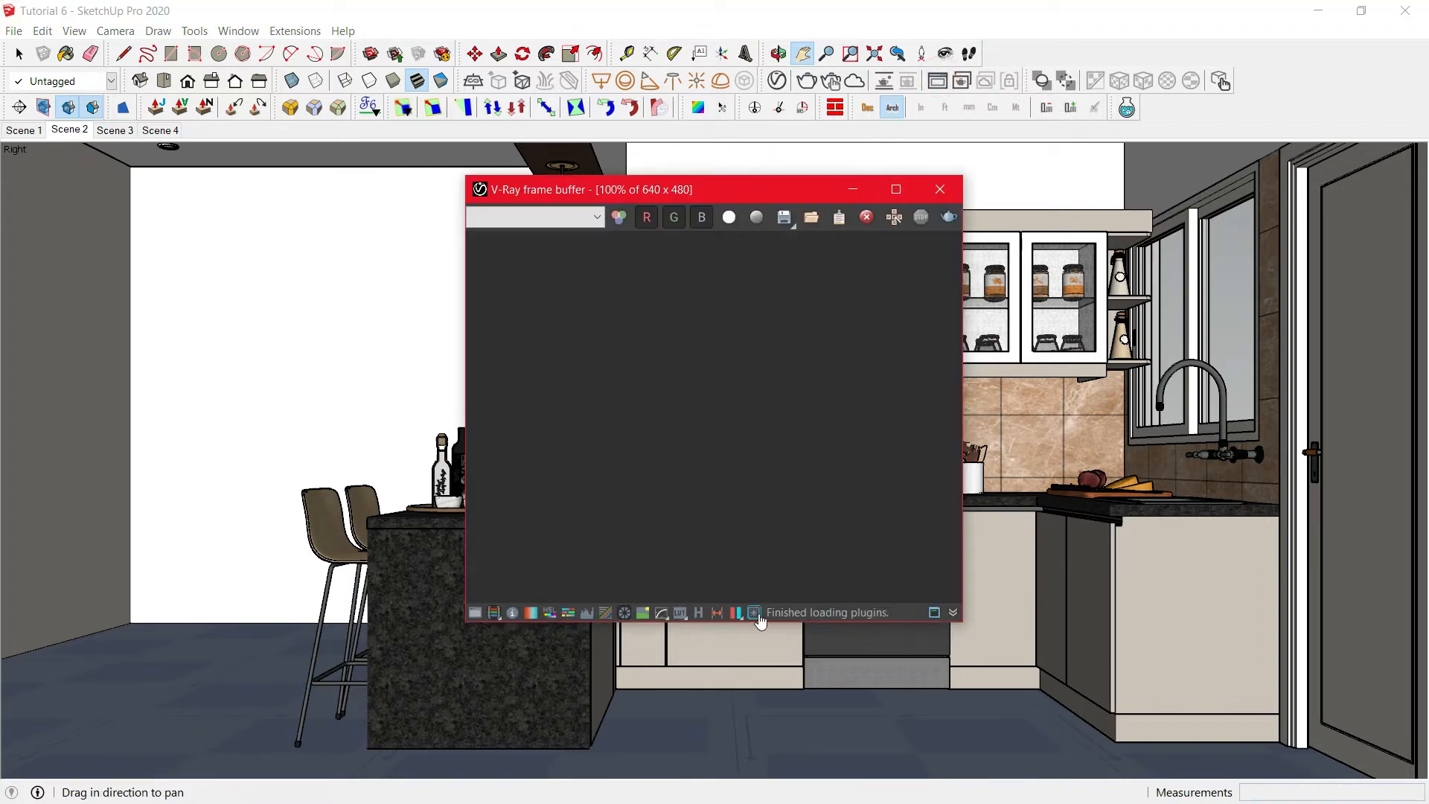
pyautogui.click(699, 612)
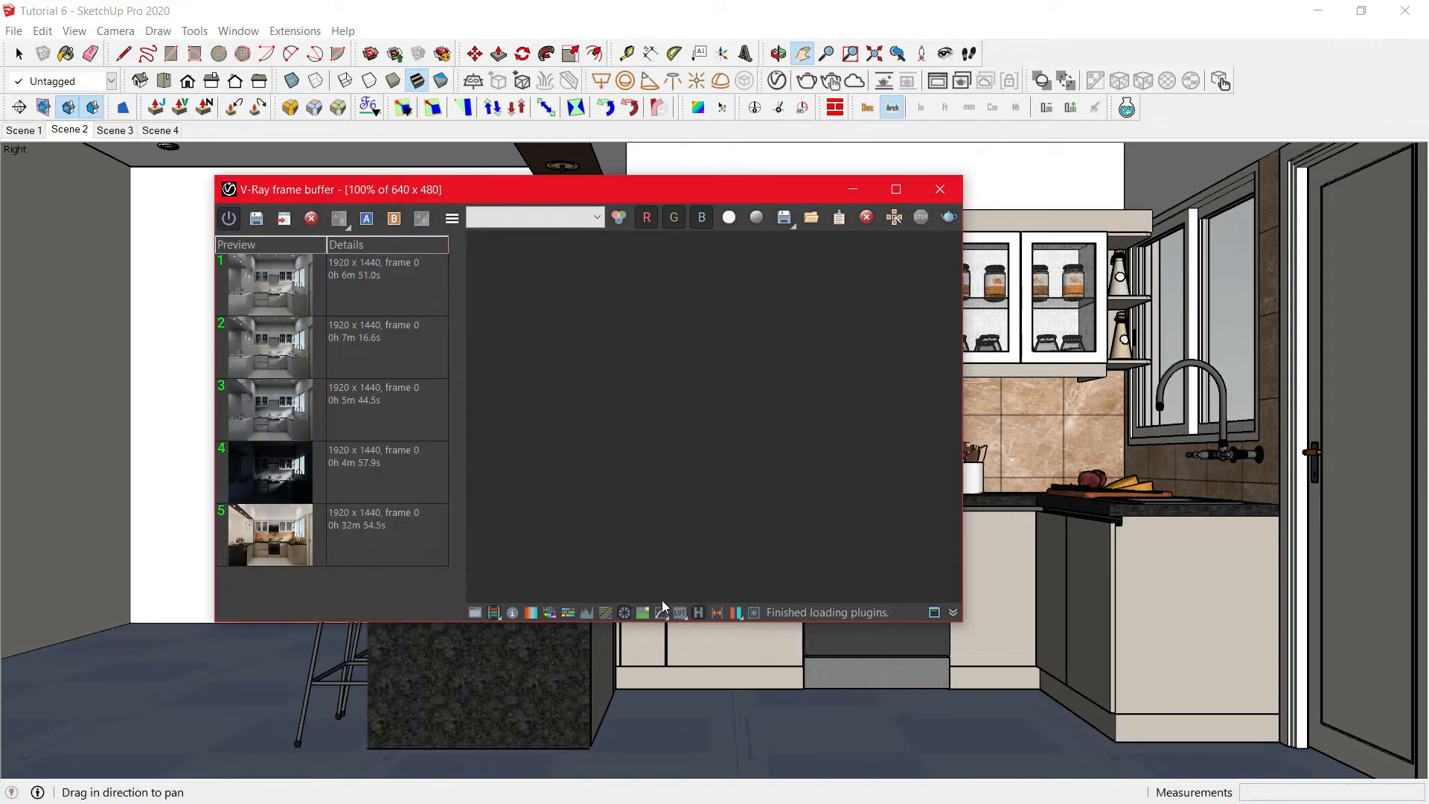
pyautogui.click(337, 464)
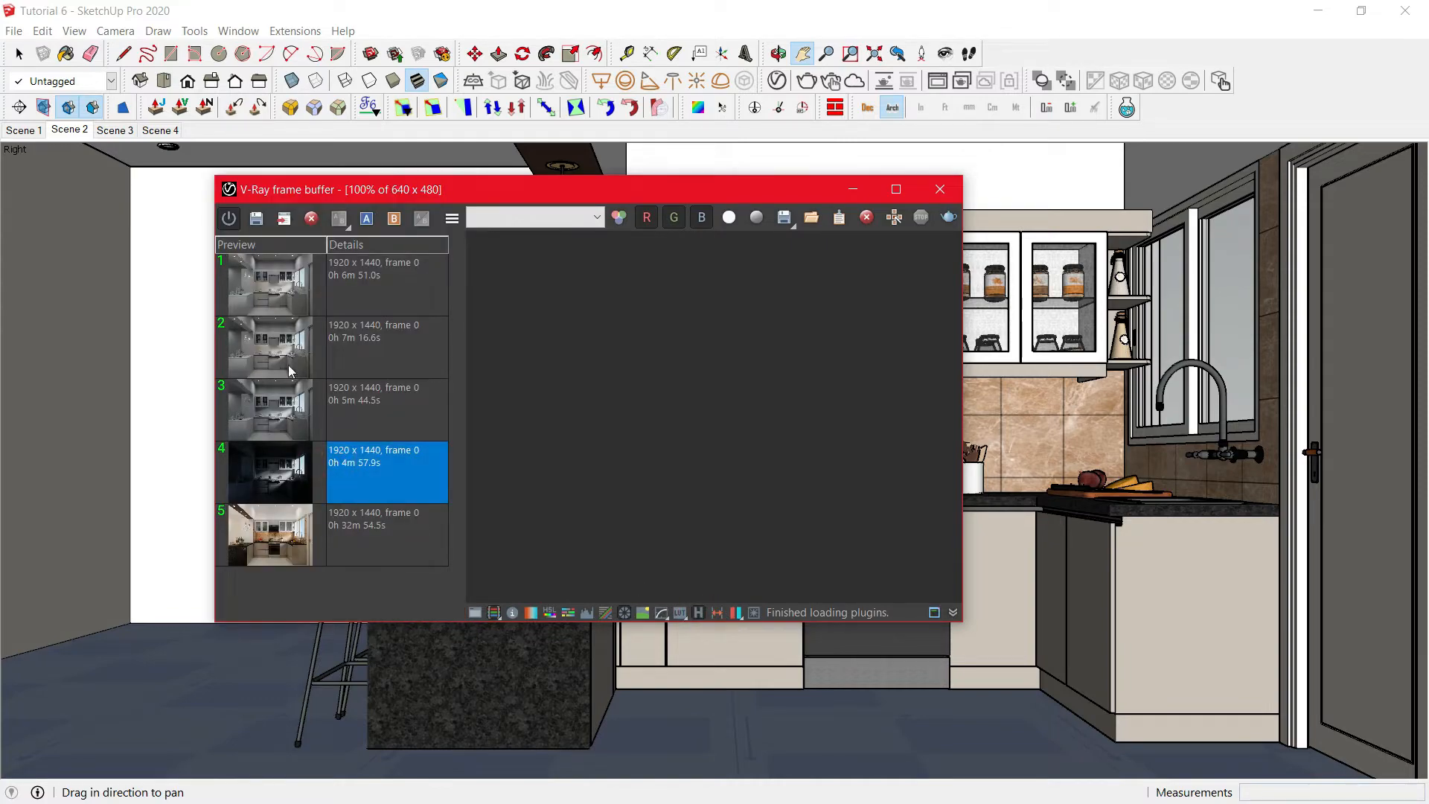
pyautogui.click(283, 217)
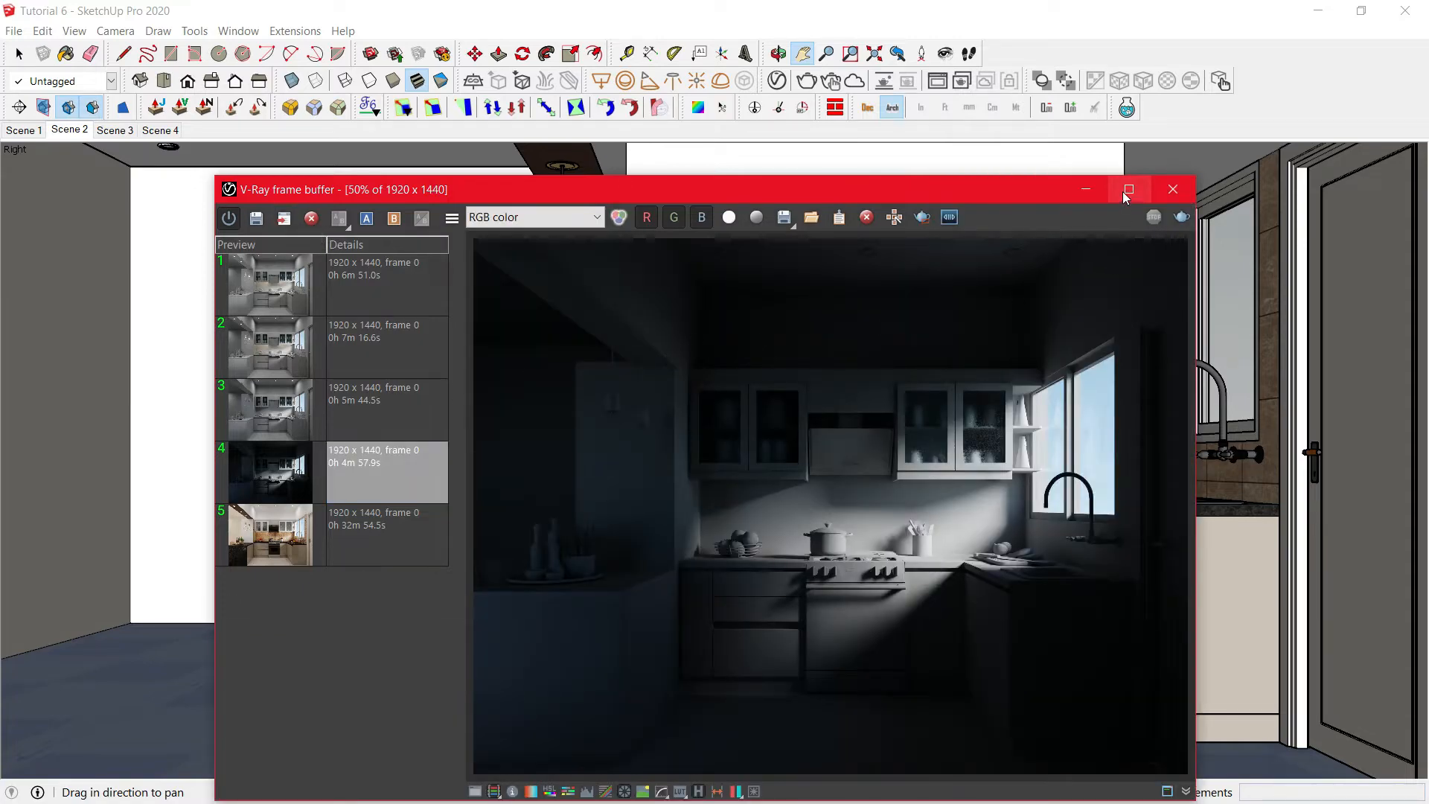
pyautogui.click(1125, 191)
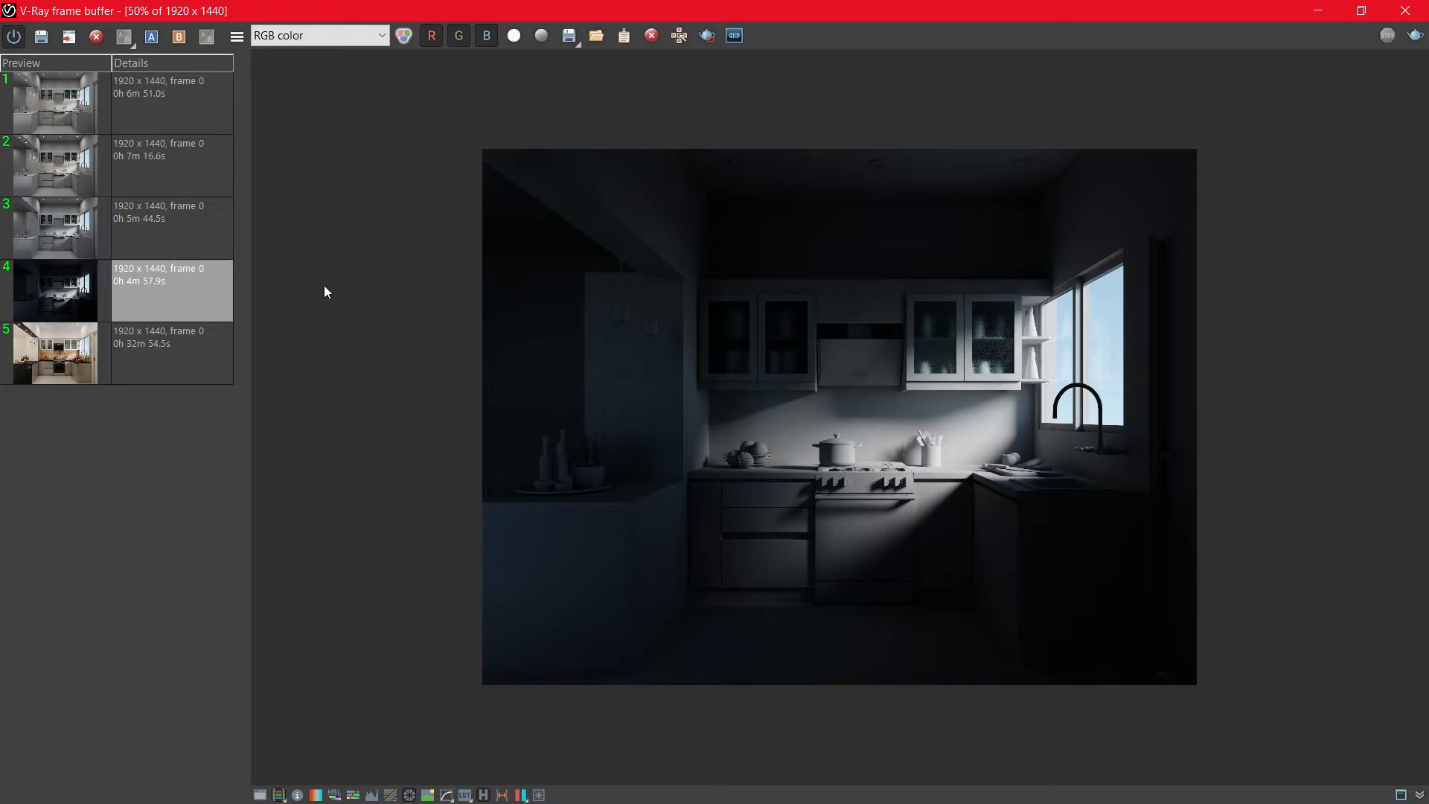
# Load the third, second and first saved renders from the history to compare their lighting.
pyautogui.click(146, 240)
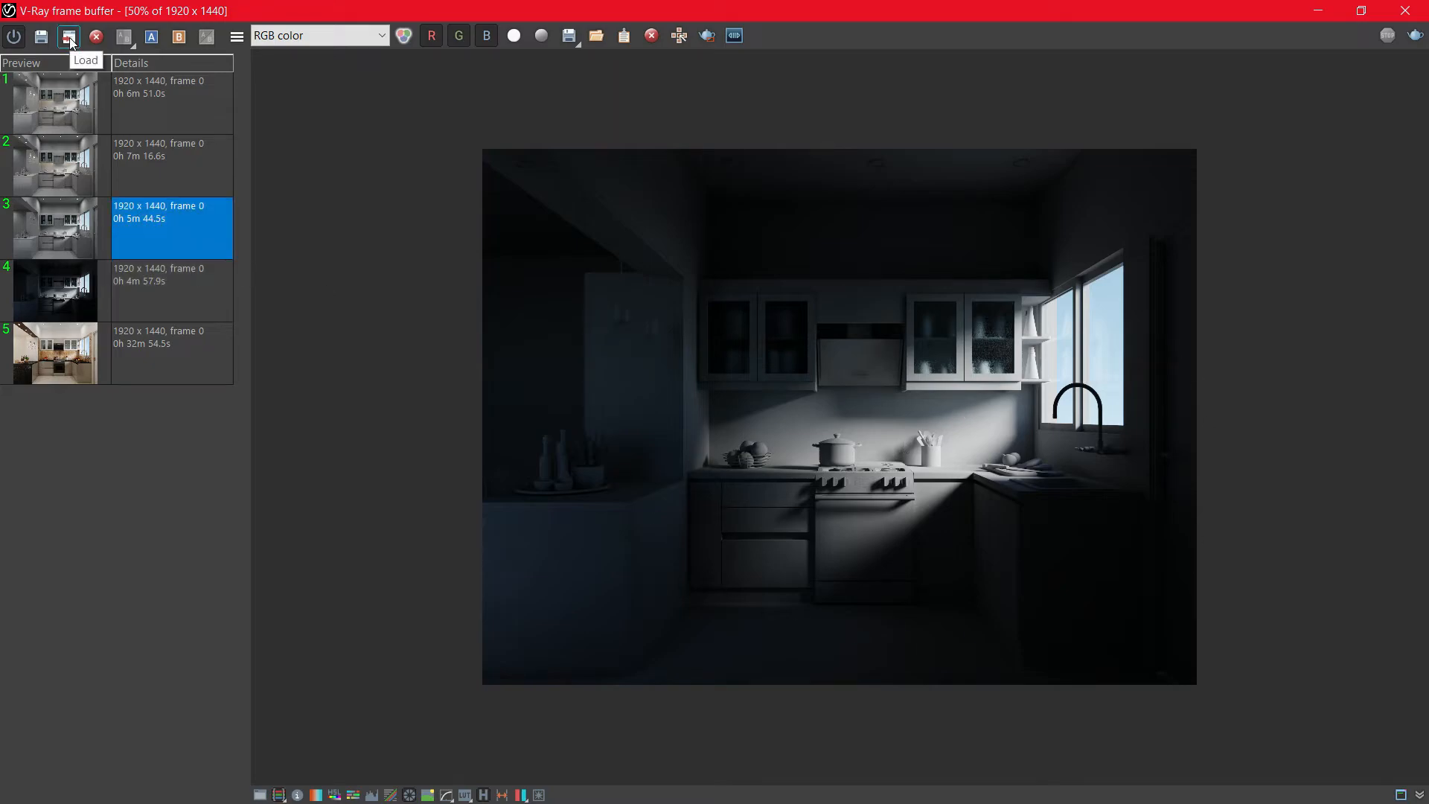
pyautogui.click(70, 37)
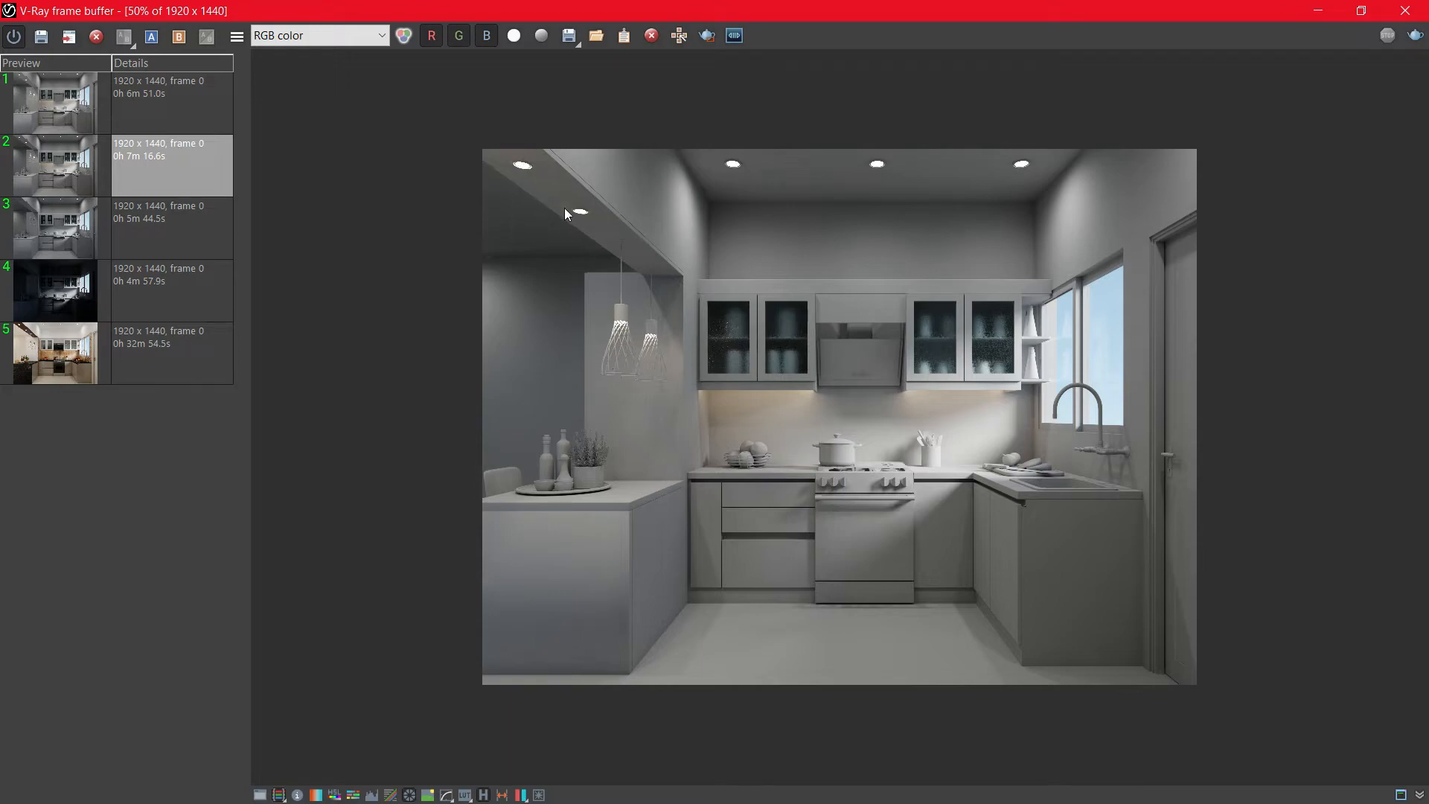
pyautogui.click(124, 103)
pyautogui.click(69, 37)
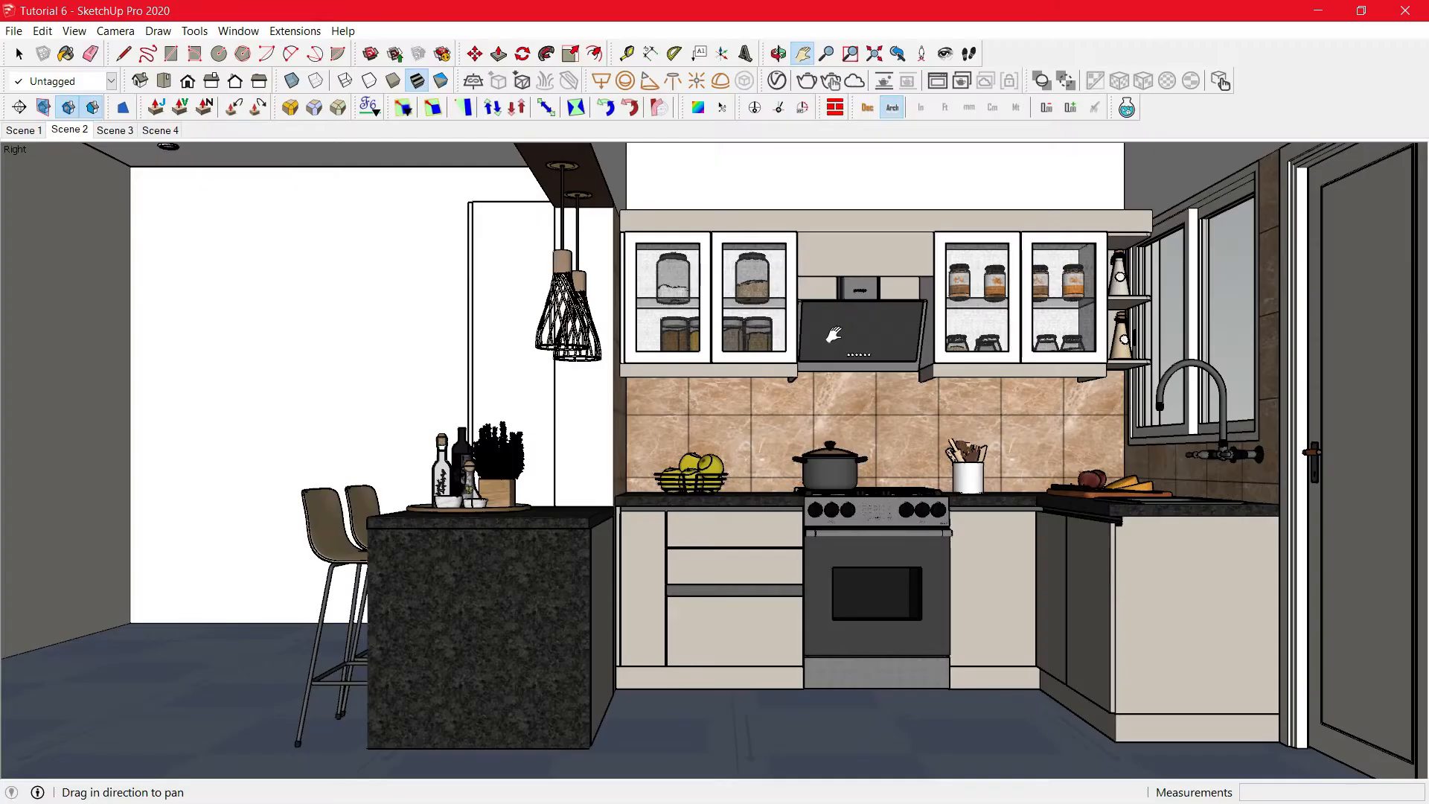
# Show the V-Ray light widgets in the model and bring up the shadow settings.
pyautogui.click(1068, 83)
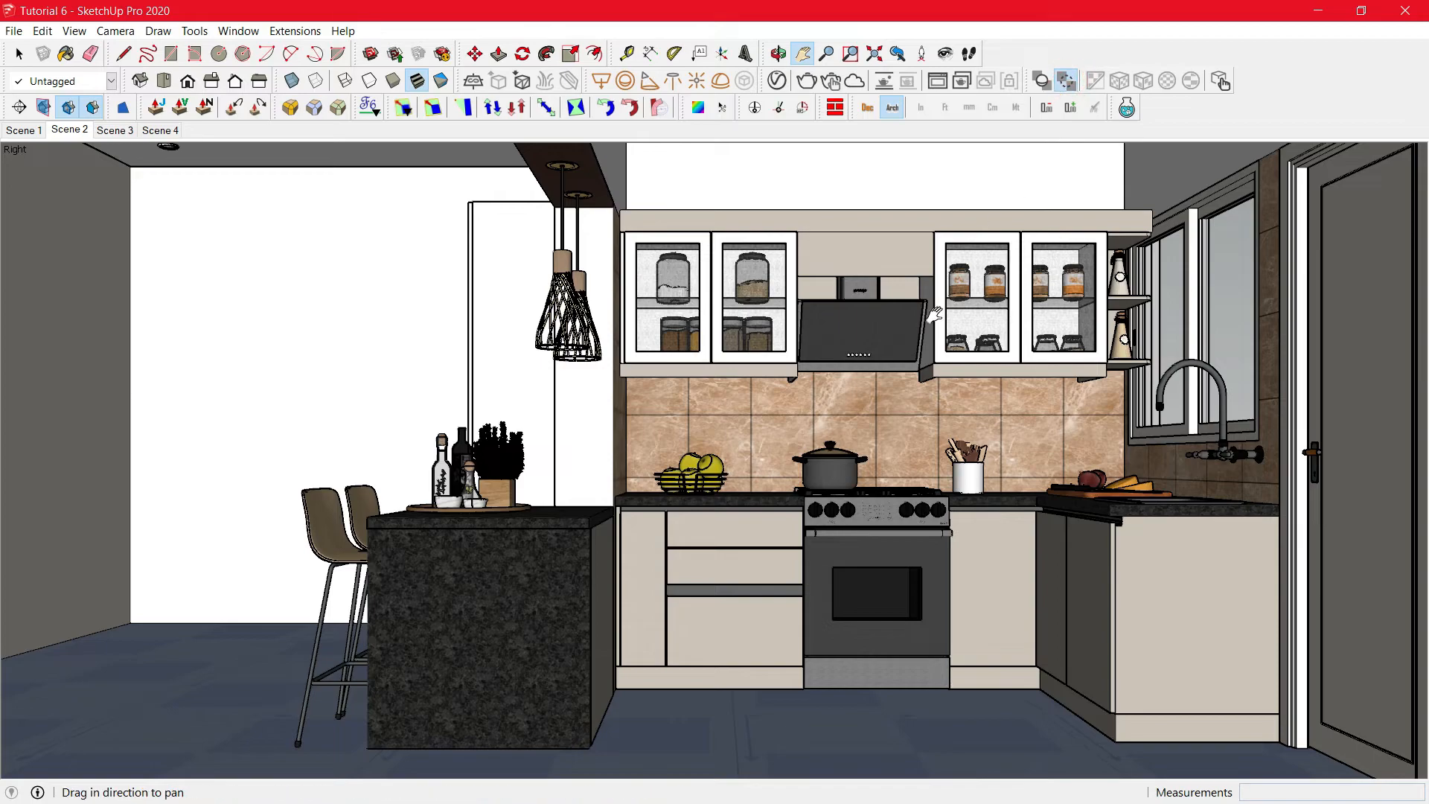
pyautogui.press('b')
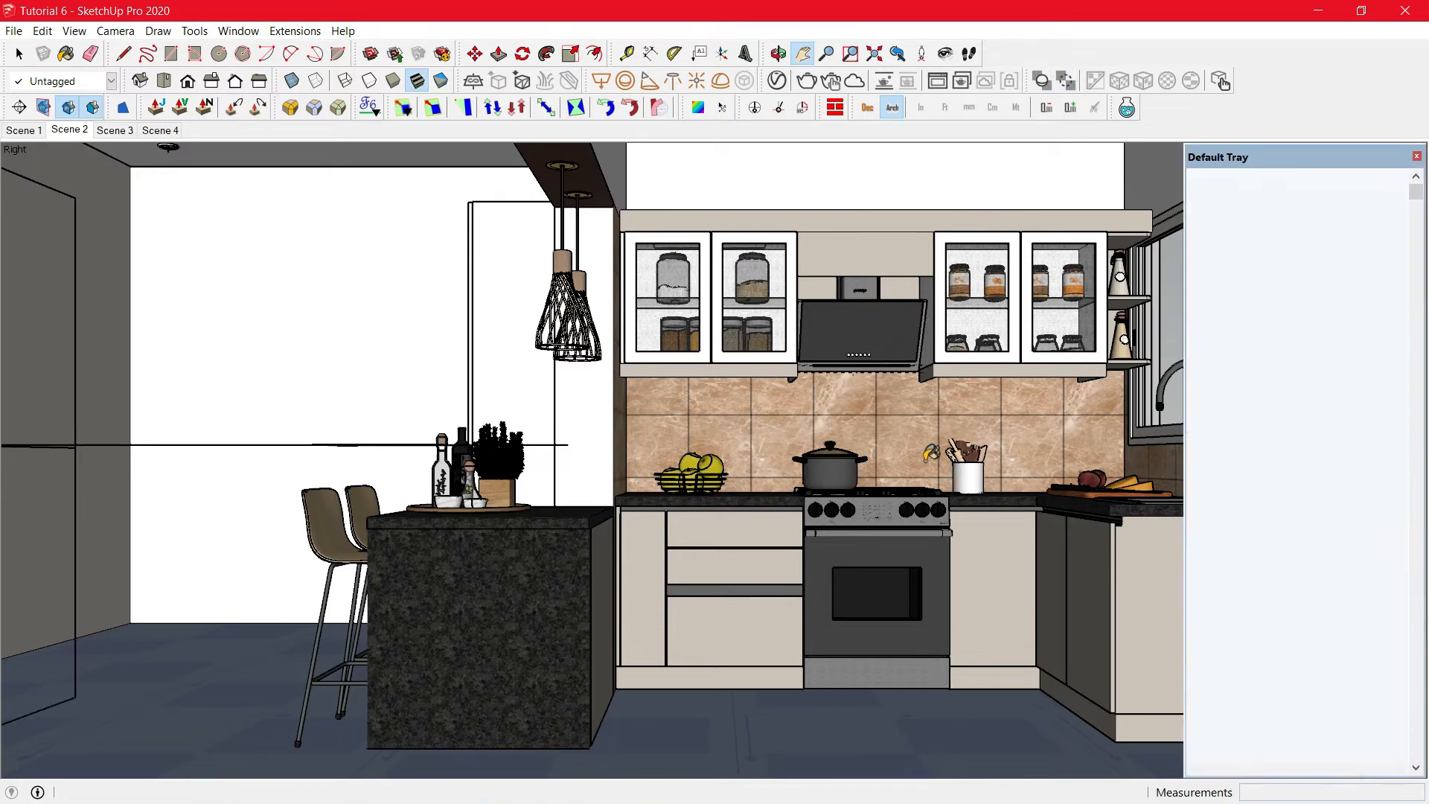
pyautogui.moveTo(1417, 195); pyautogui.dragTo(1417, 591)
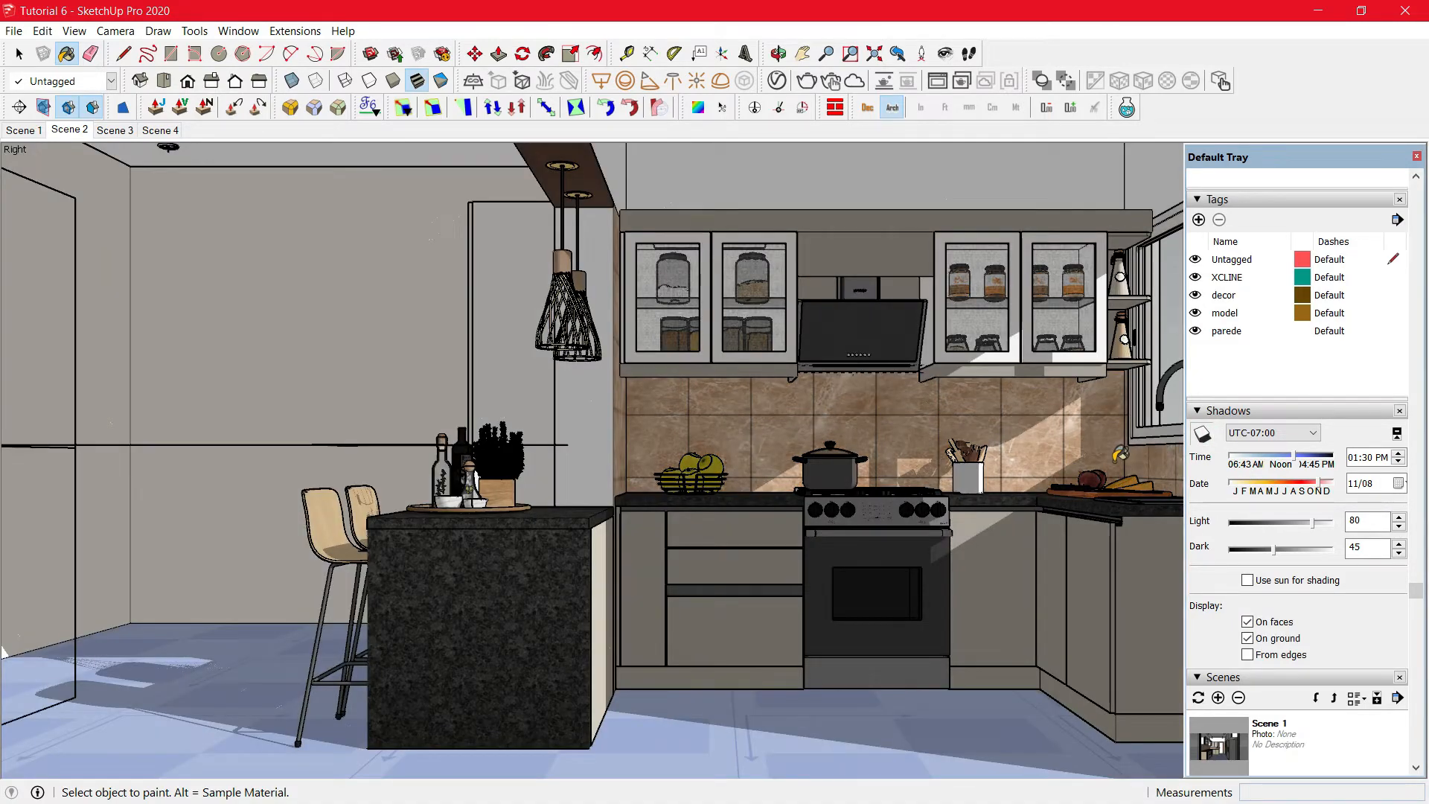
# Examine how the sunlight and shadows fall into the kitchen from outside the room, and return to the Scene 2 view.
pyautogui.scroll(-5, 588, 491)
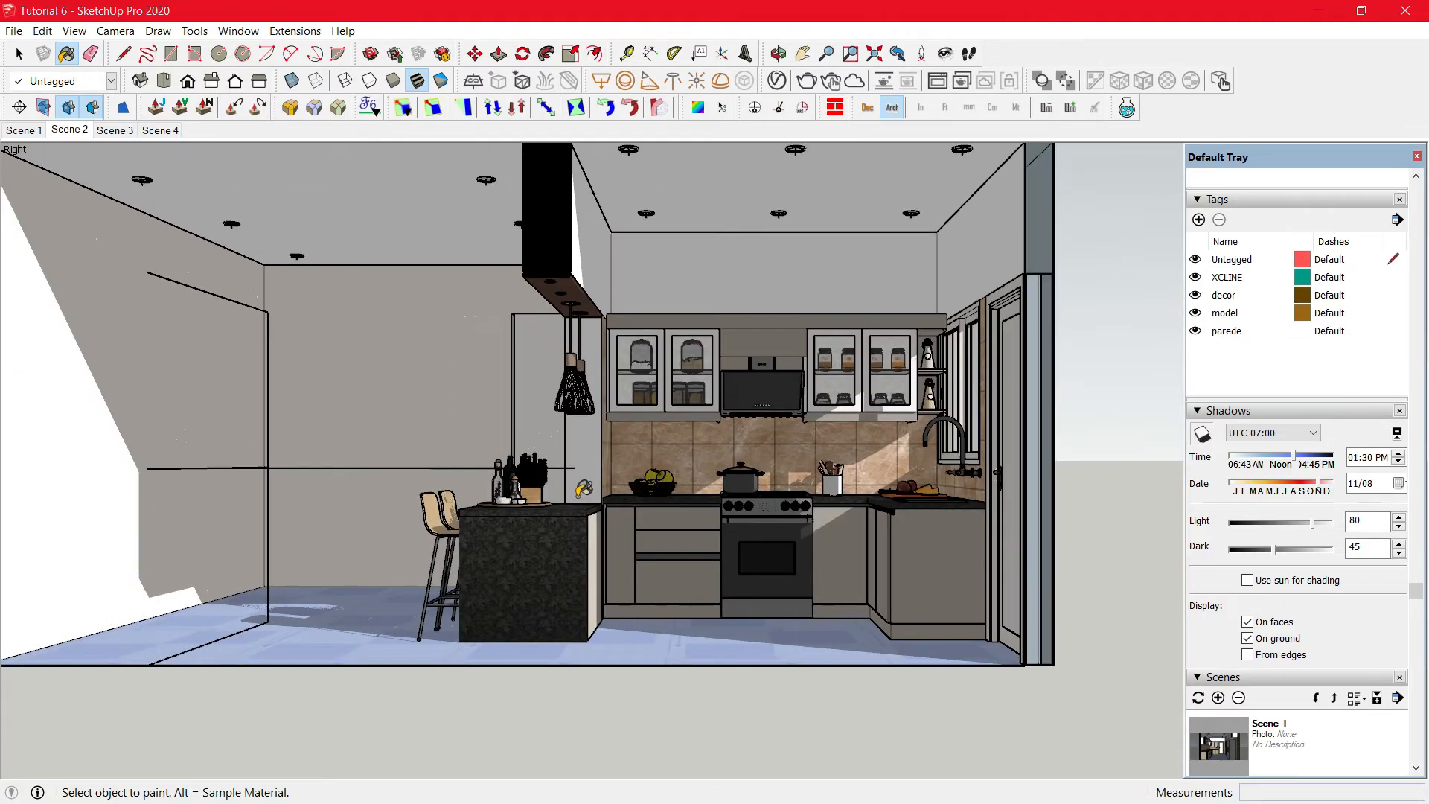
pyautogui.scroll(-3, 584, 489)
pyautogui.moveTo(583, 488); pyautogui.dragTo(813, 491, button='middle')
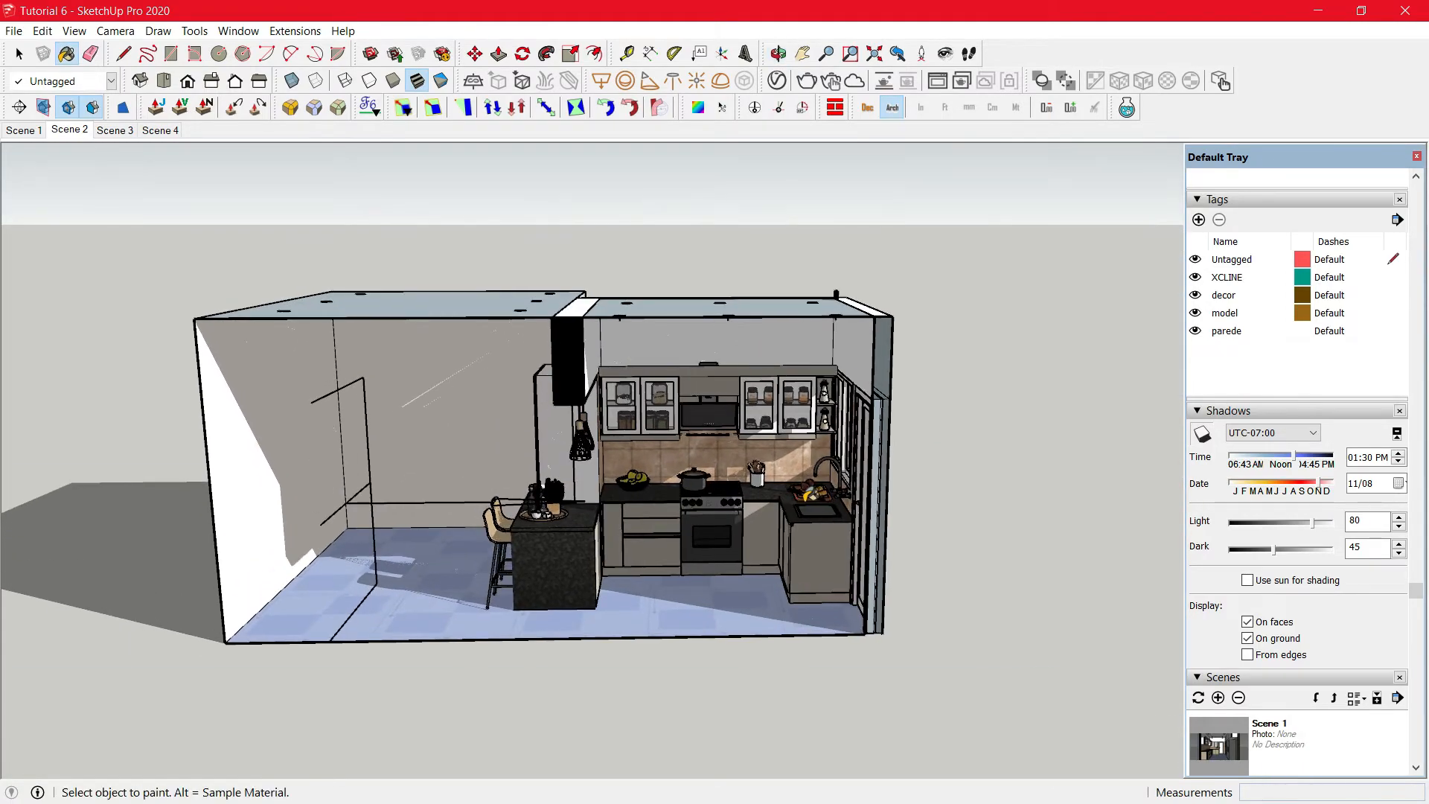
pyautogui.scroll(5, 765, 506)
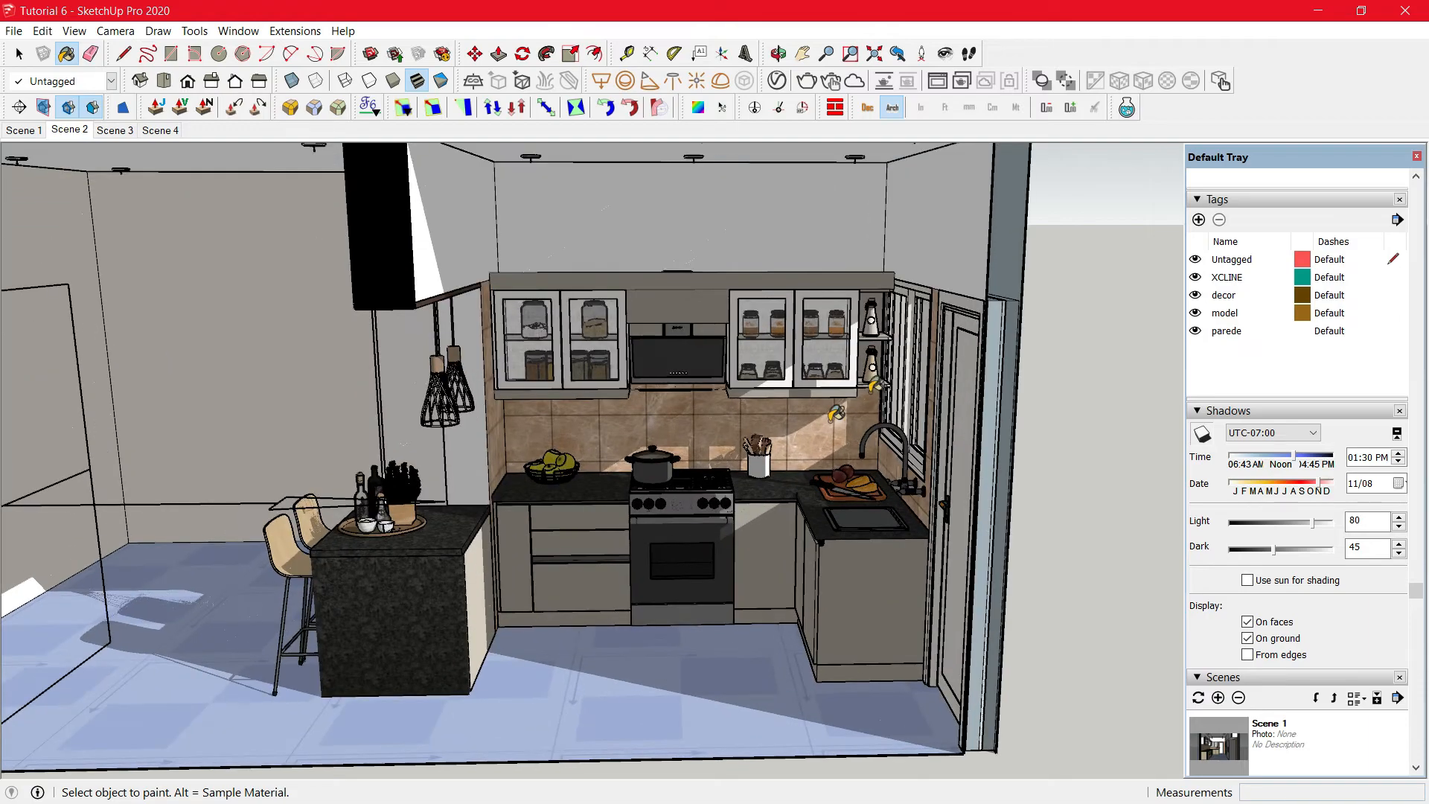
pyautogui.scroll(1, 837, 413)
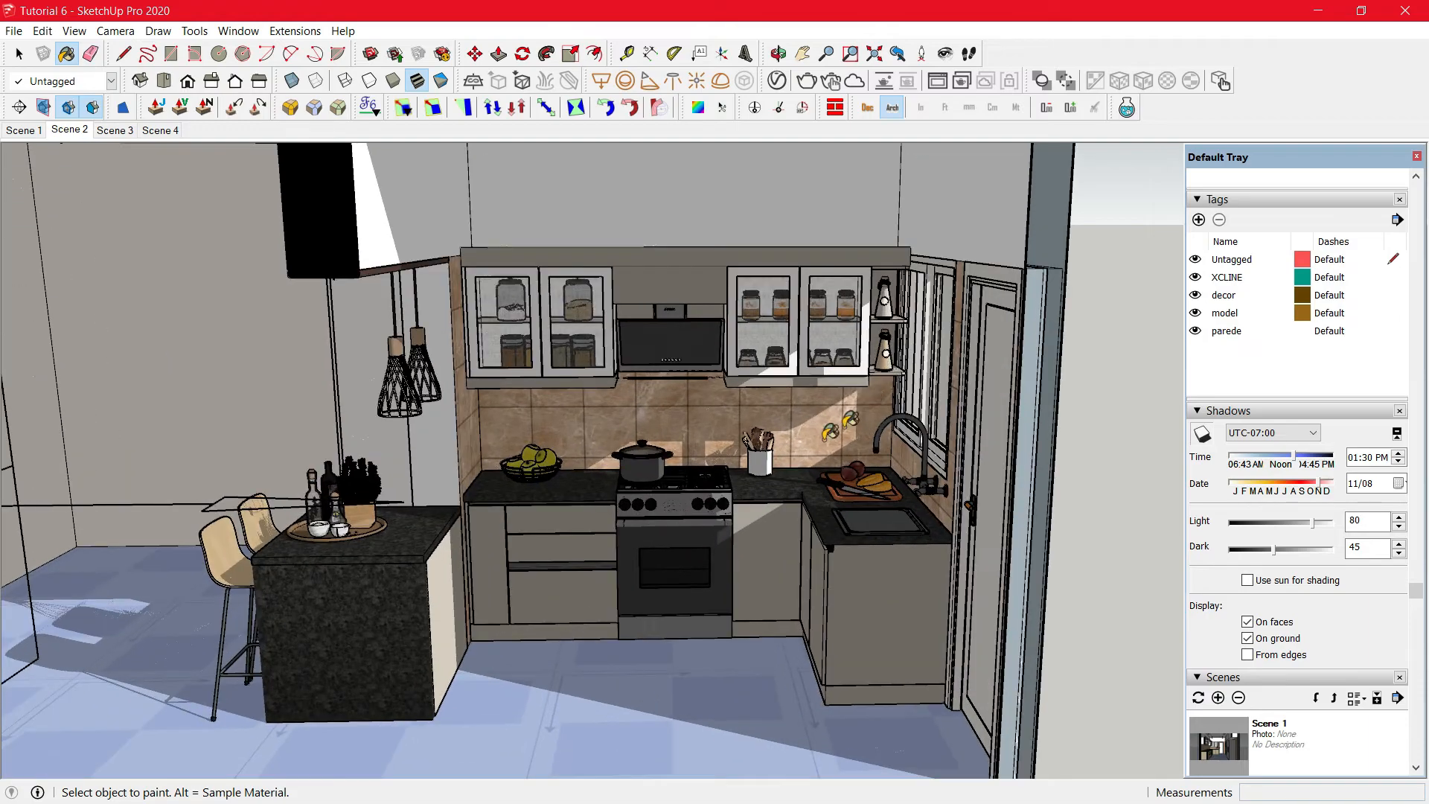
pyautogui.click(83, 131)
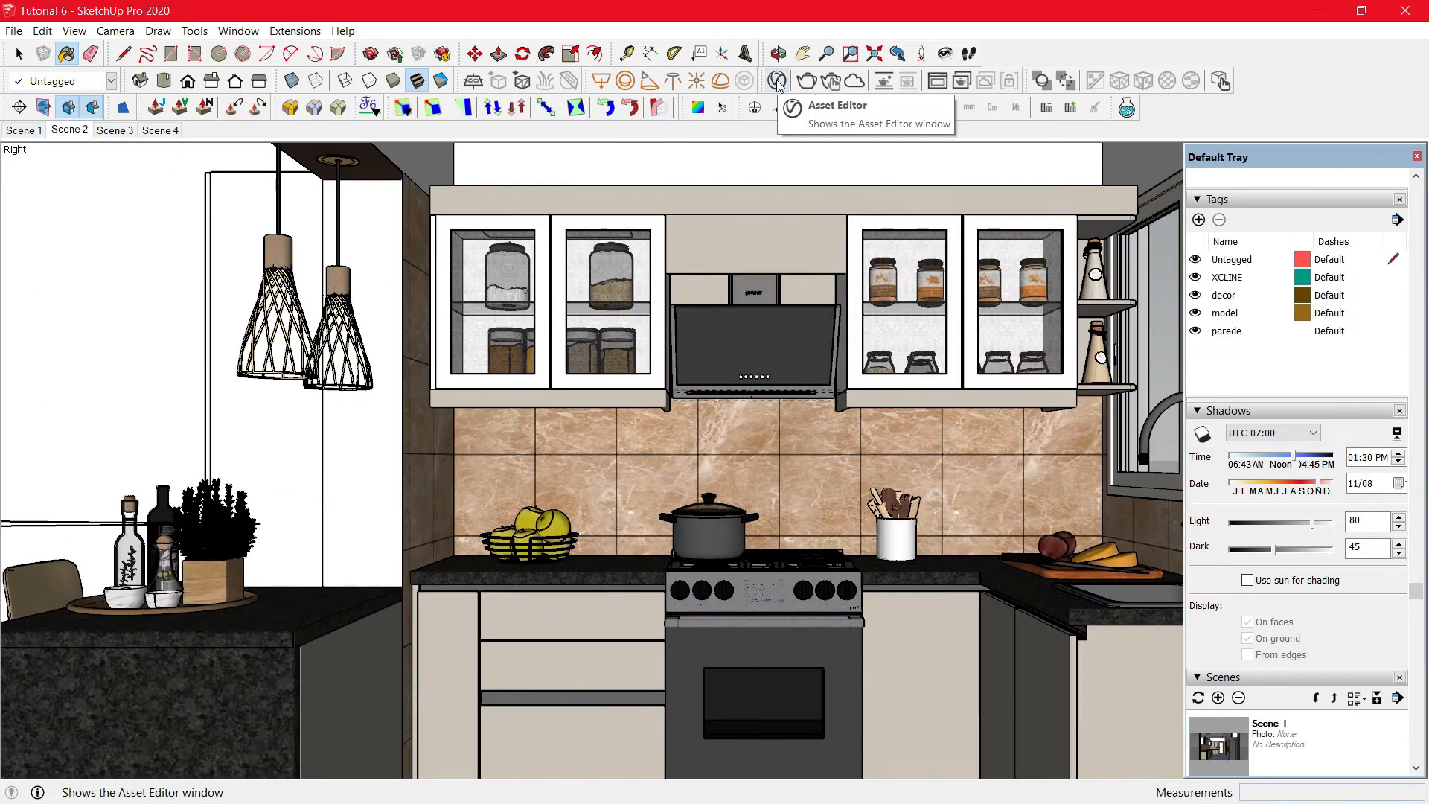
# Open the asset editor's list of scene lights and move the window clear of the pendant lamps.
pyautogui.click(778, 82)
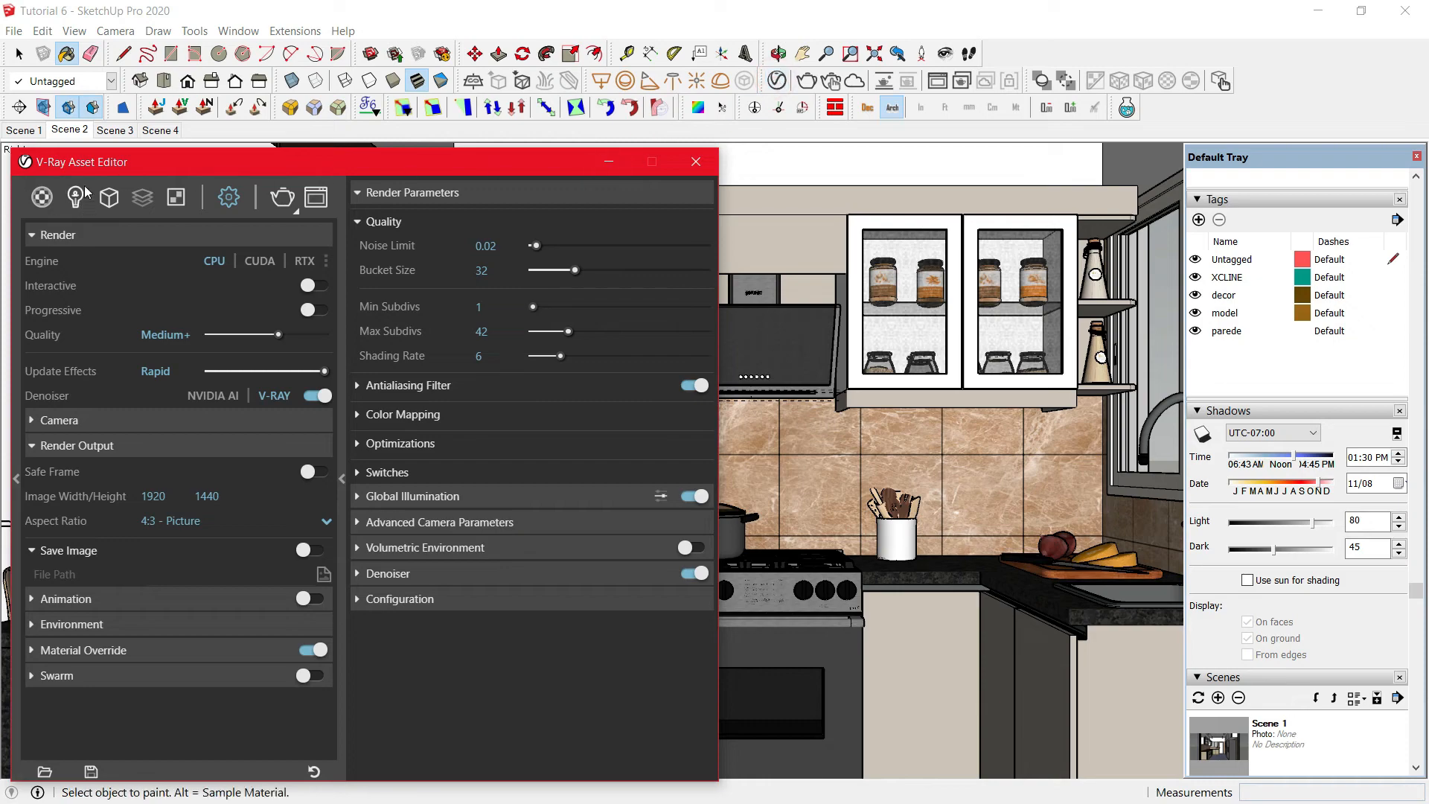
pyautogui.click(75, 196)
pyautogui.moveTo(293, 163); pyautogui.dragTo(895, 143)
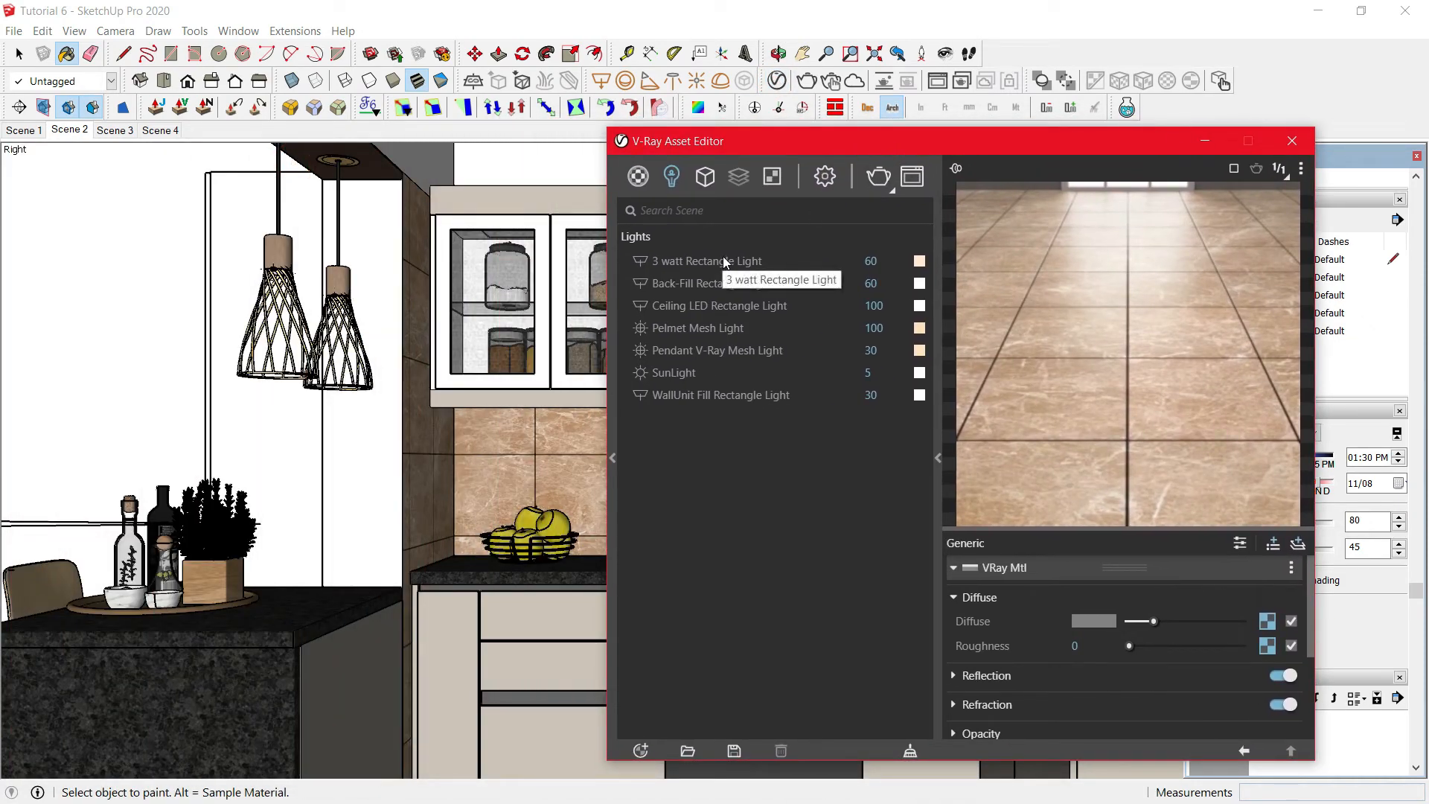
# Select the 3 watt Rectangle Light's objects in the scene and examine their placement on the dropped beam above the island.
pyautogui.click(724, 262)
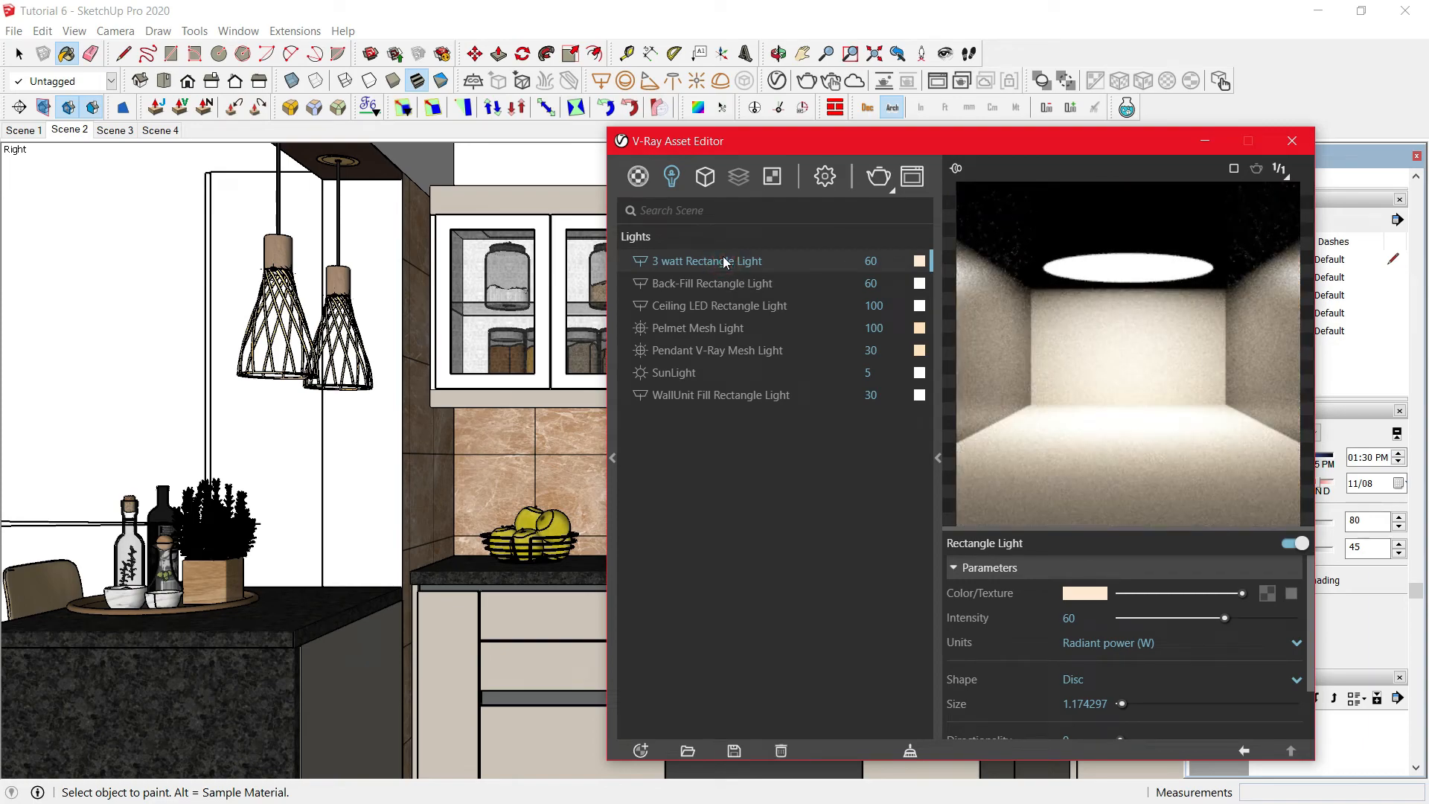
pyautogui.rightClick(723, 262)
pyautogui.click(758, 267)
pyautogui.scroll(-4, 494, 373)
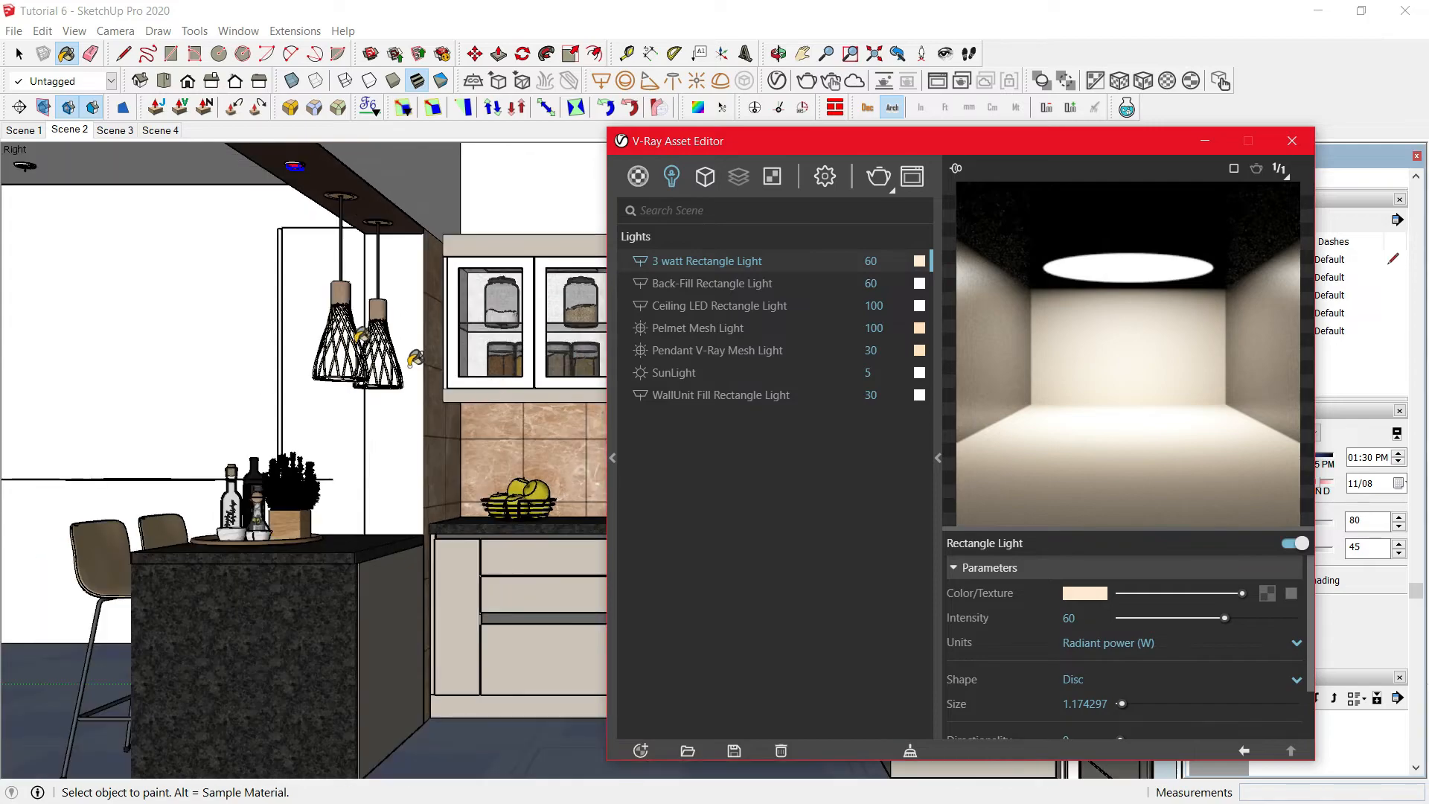
pyautogui.scroll(2, 380, 246)
pyautogui.scroll(6, 349, 246)
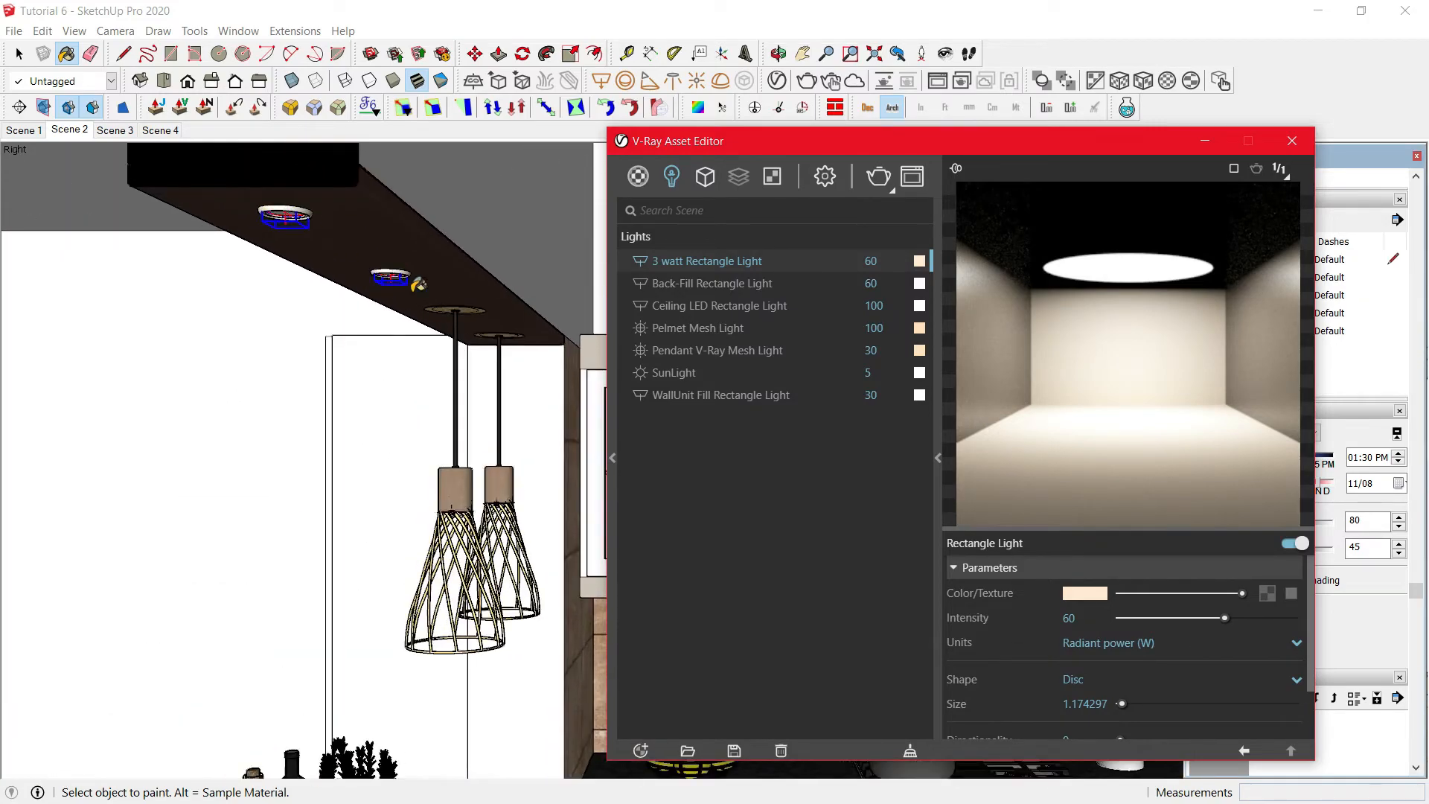
pyautogui.middleClick(317, 244)
pyautogui.moveTo(318, 244)
pyautogui.mouseDown(button='middle')
pyautogui.moveTo(359, 219)
pyautogui.moveTo(321, 203)
pyautogui.mouseUp(button='middle')
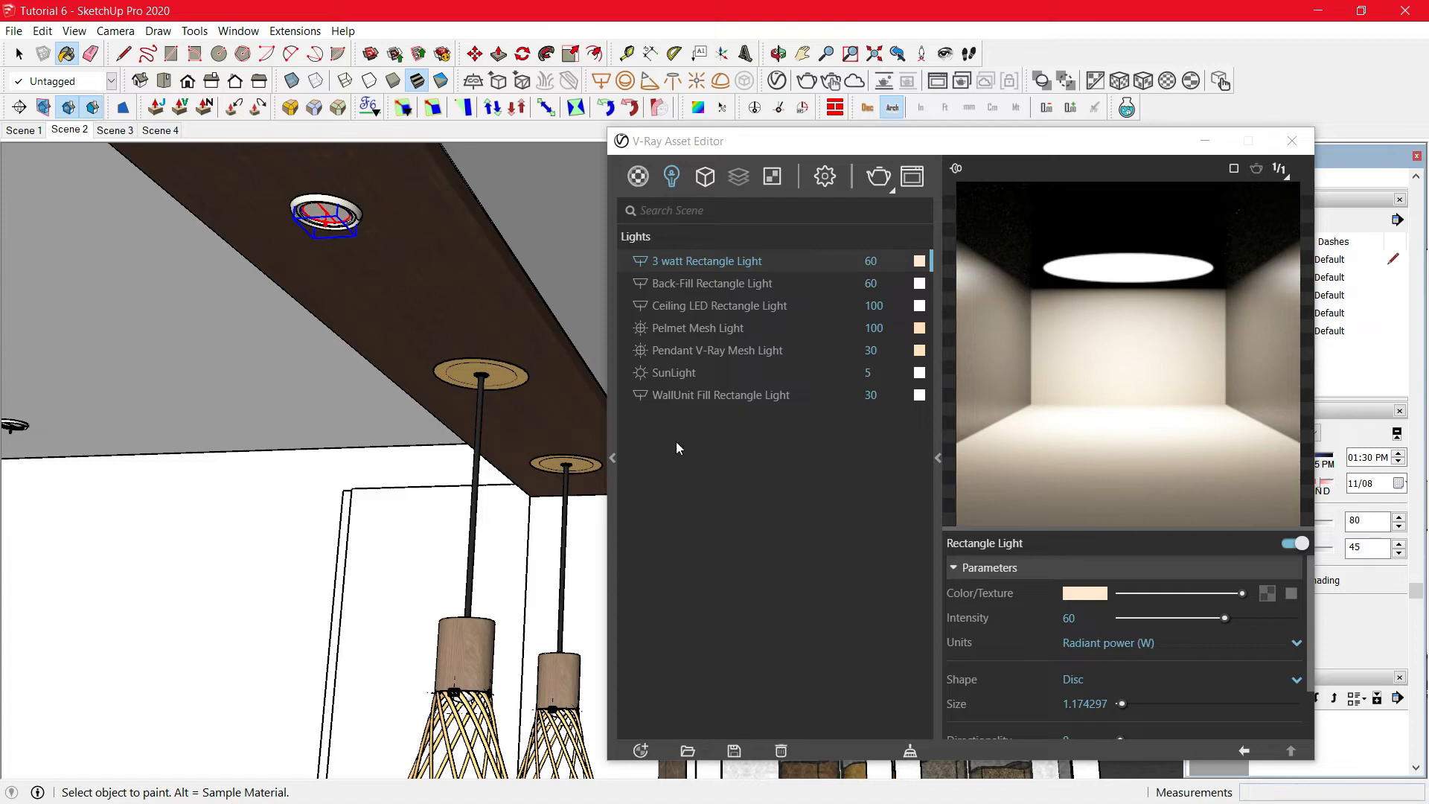
# Review the 3 watt Rectangle Light's shape, intensity and units, choosing Radiant power (W).
pyautogui.click(1100, 678)
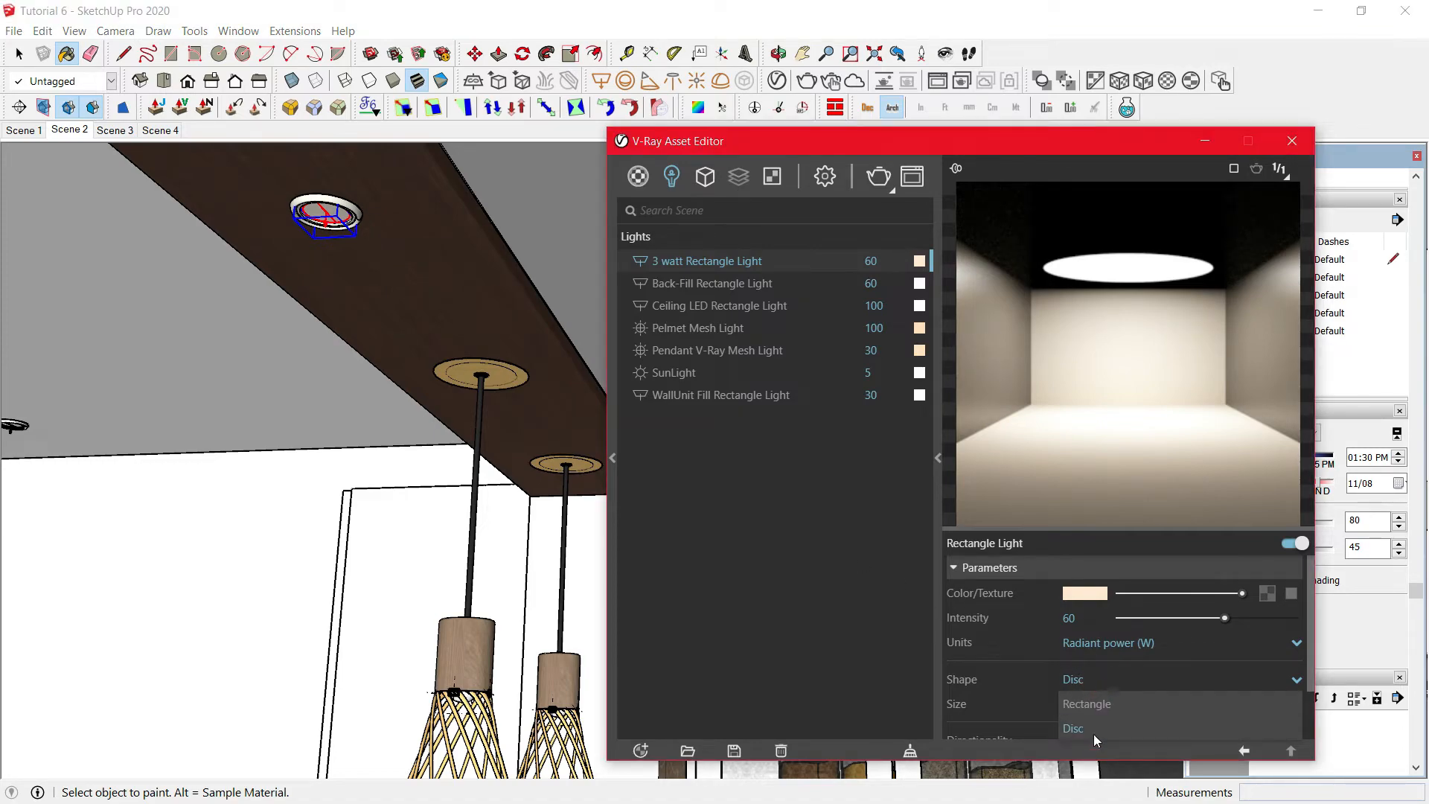
pyautogui.click(1113, 673)
pyautogui.click(1088, 613)
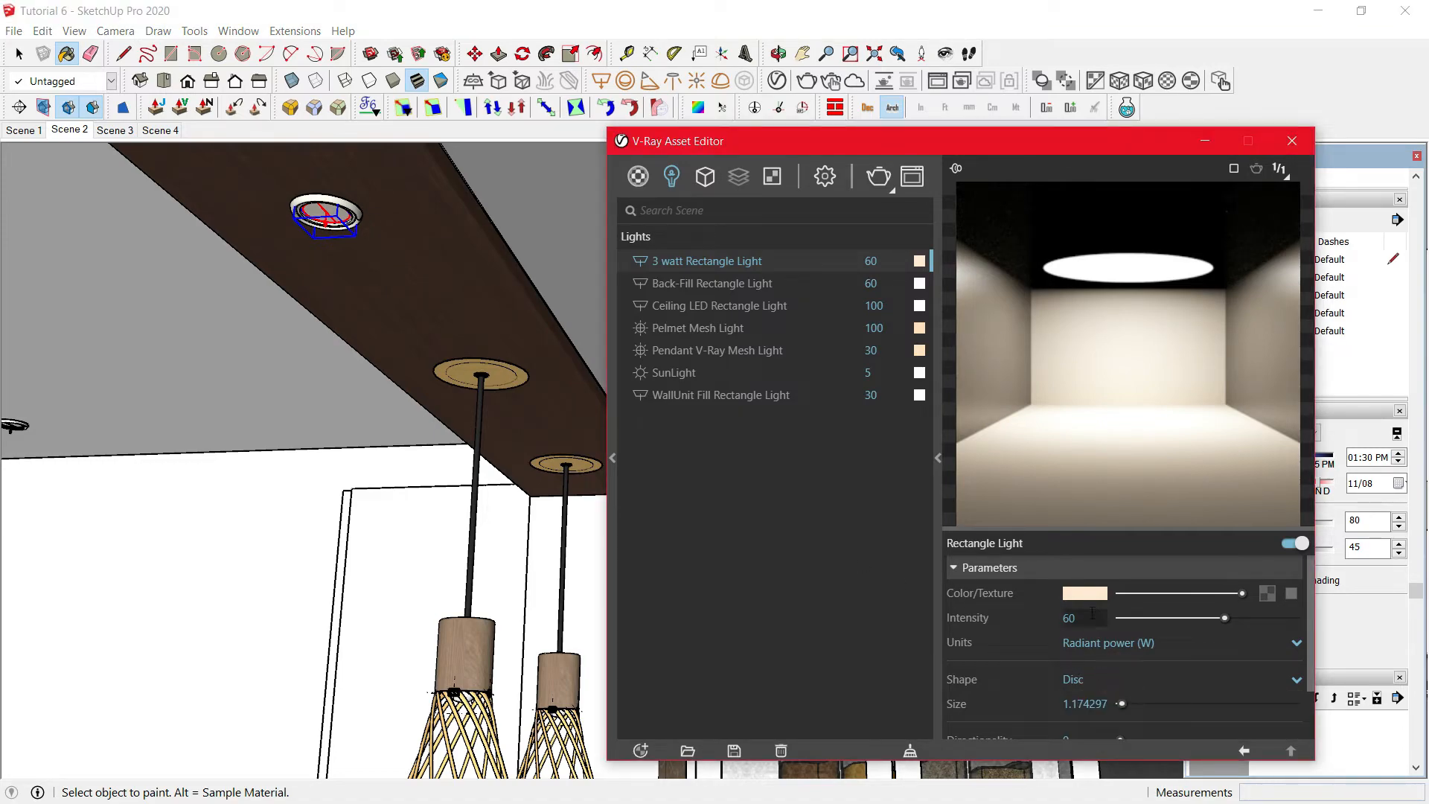
pyautogui.doubleClick(1088, 614)
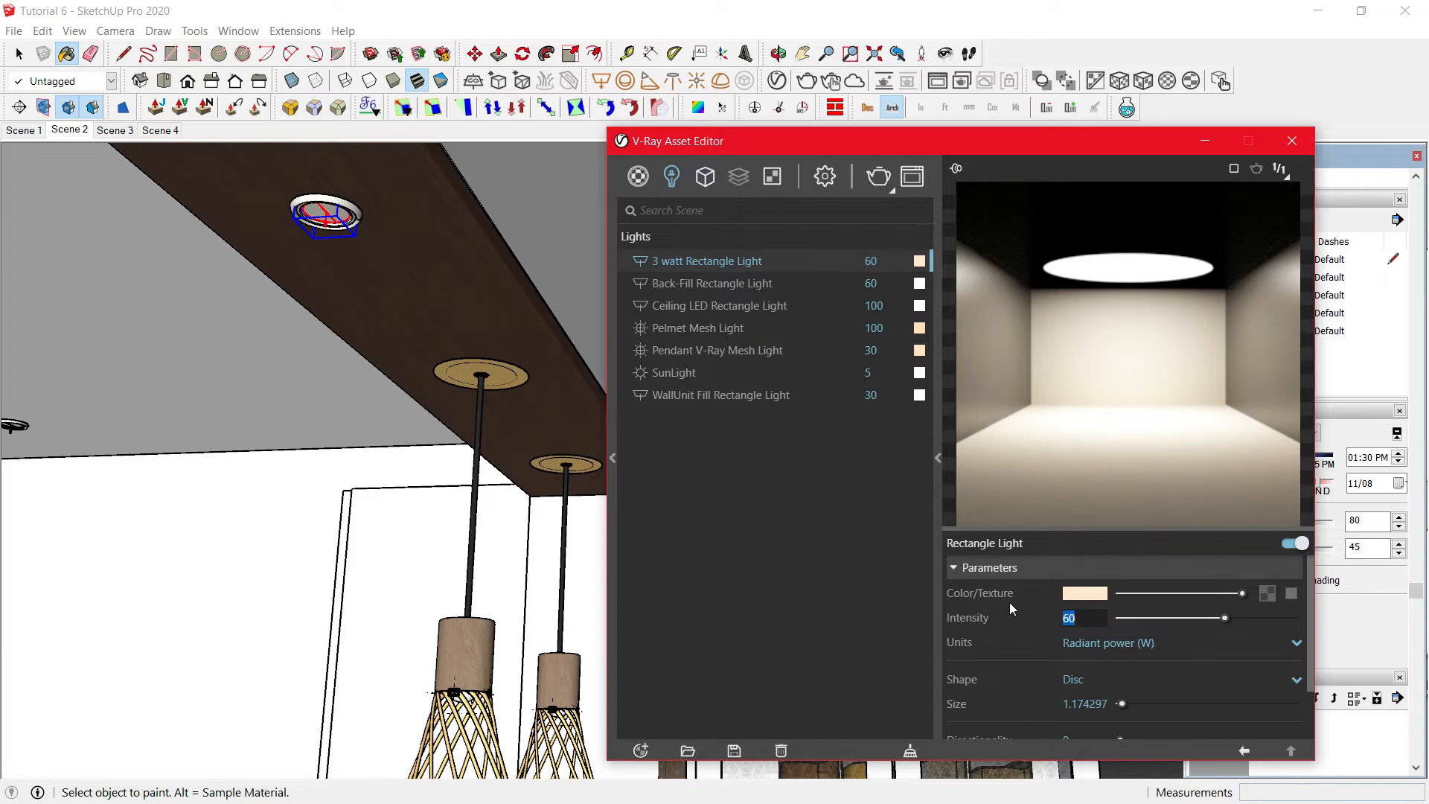
pyautogui.click(1124, 644)
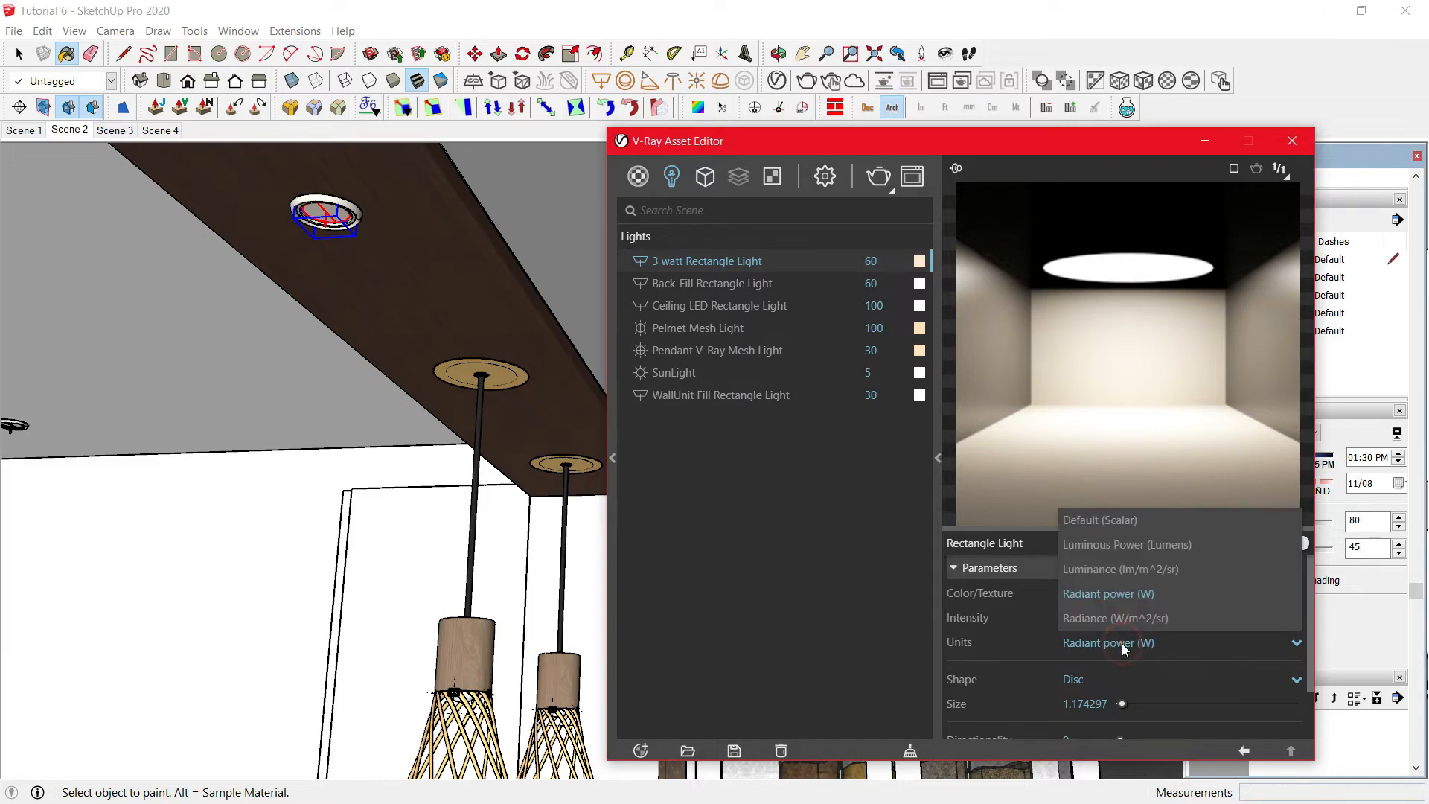
pyautogui.click(1133, 598)
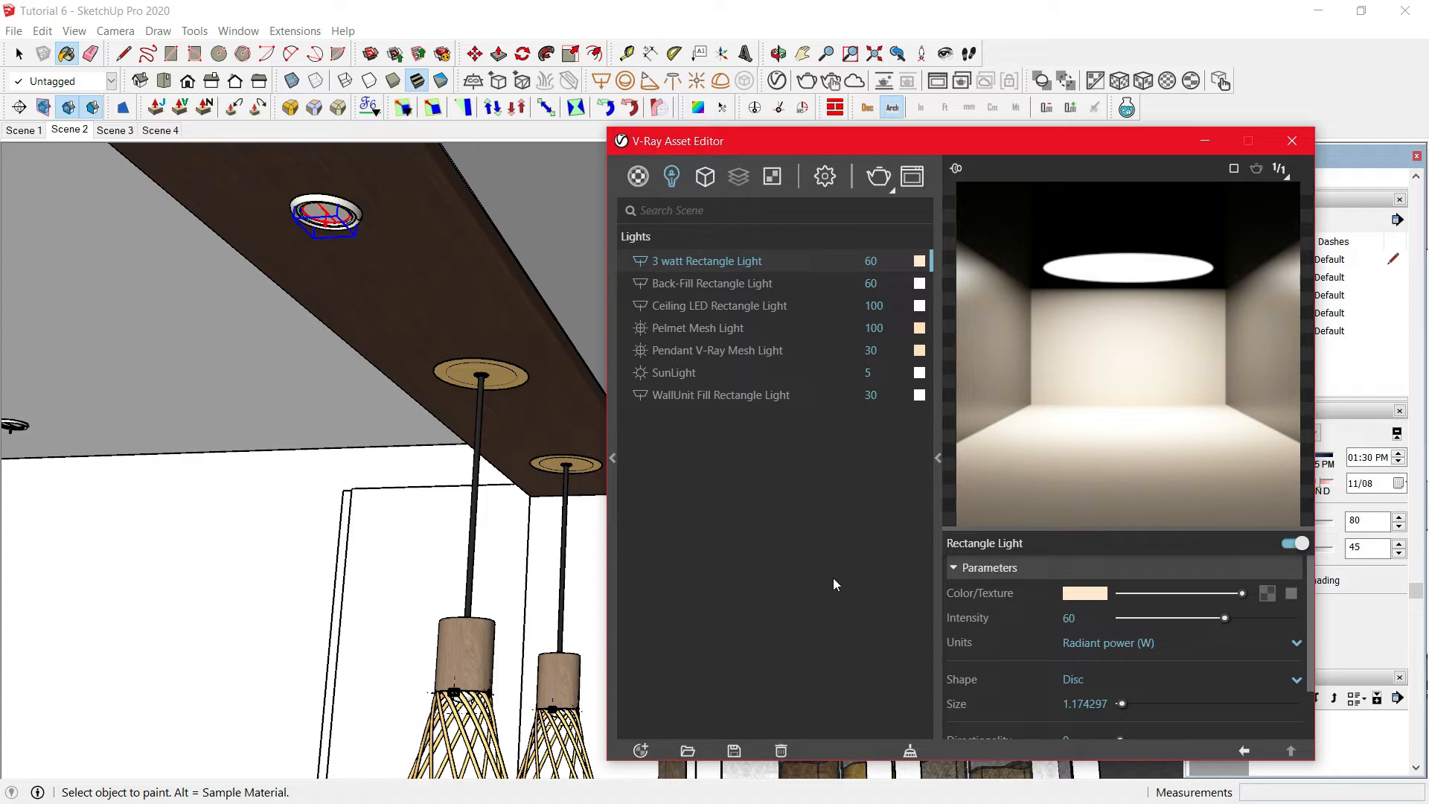
# Select the Back-Fill Rectangle Light in the scene and examine its placement from outside the room.
pyautogui.click(706, 290)
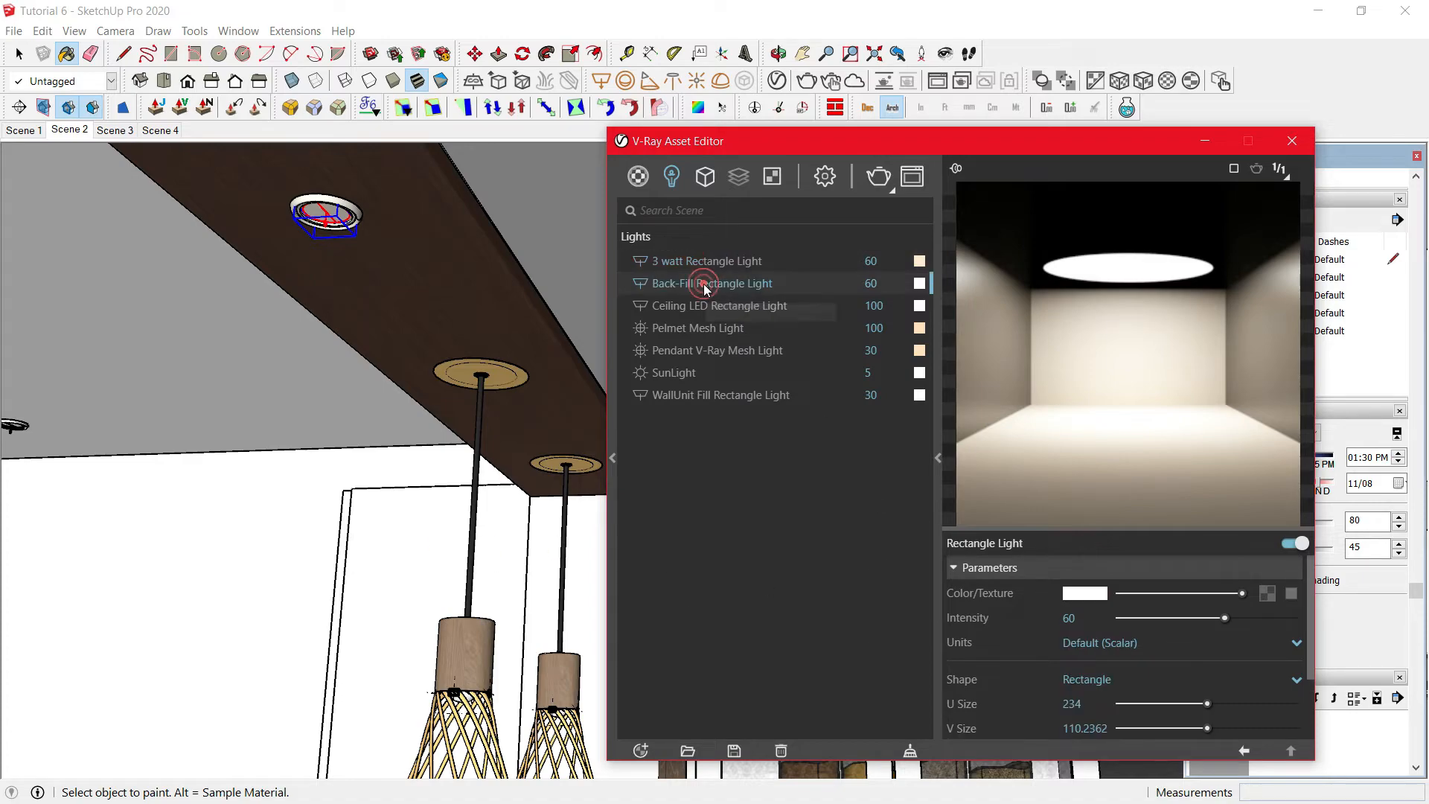
pyautogui.rightClick(705, 286)
pyautogui.click(749, 299)
pyautogui.moveTo(458, 502)
pyautogui.mouseDown(button='middle')
pyautogui.moveTo(324, 638)
pyautogui.moveTo(239, 681)
pyautogui.mouseUp(button='middle')
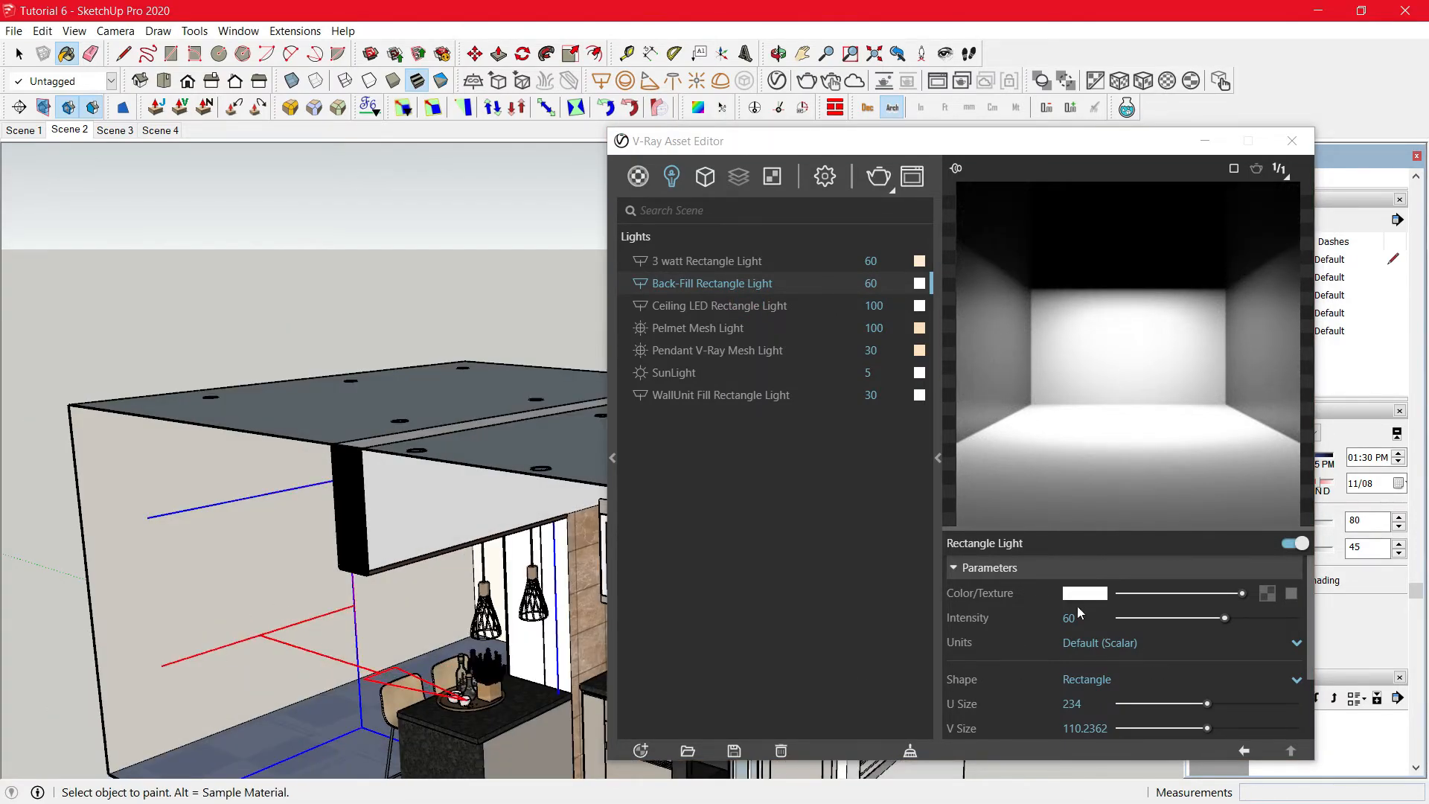
# Review the Back-Fill Rectangle Light's intensity, Default (Scalar) units, and visibility, specular and reflection options.
pyautogui.click(1078, 609)
pyautogui.click(1109, 642)
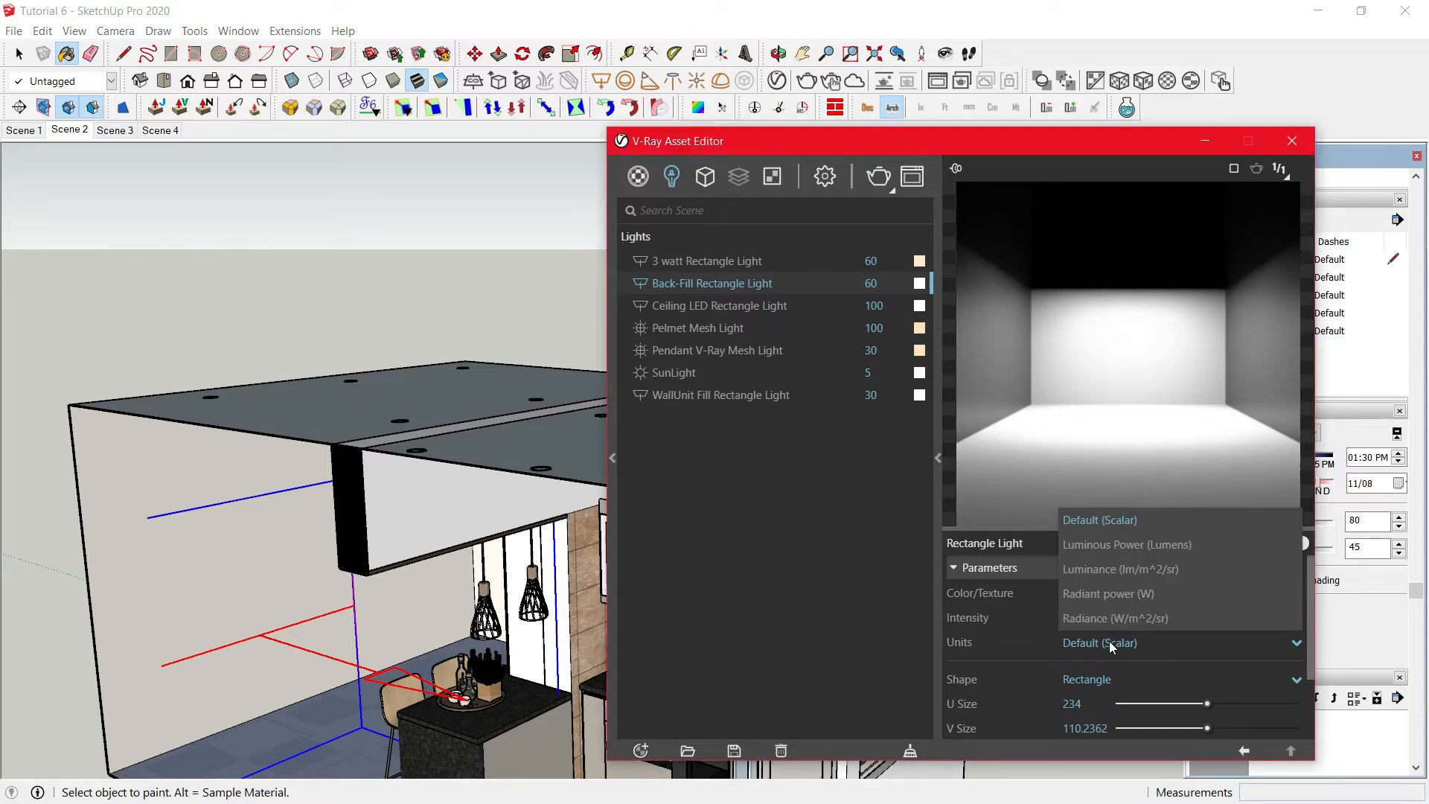
pyautogui.click(1109, 641)
pyautogui.click(1109, 641)
pyautogui.click(1130, 519)
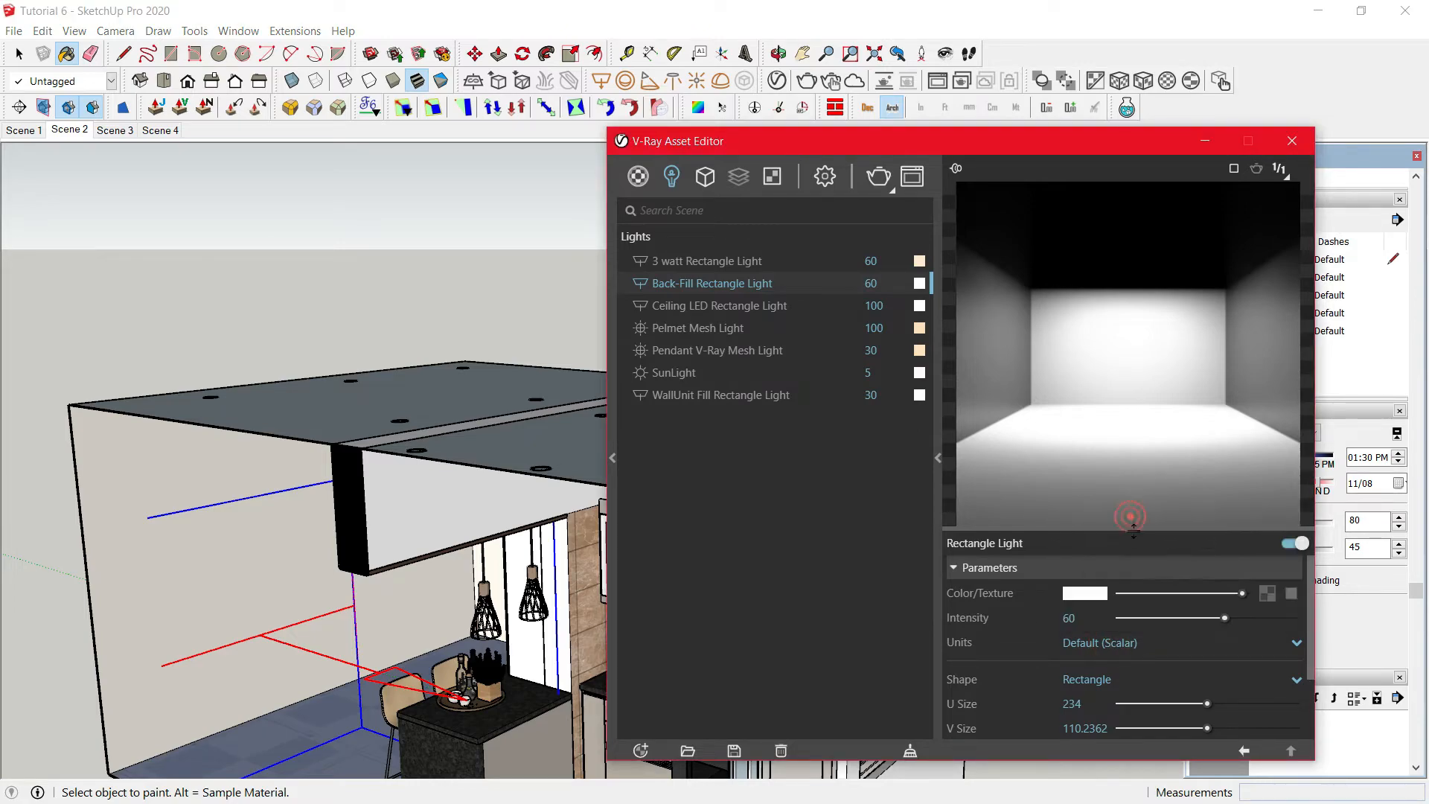
pyautogui.scroll(-2, 1049, 655)
pyautogui.click(1024, 720)
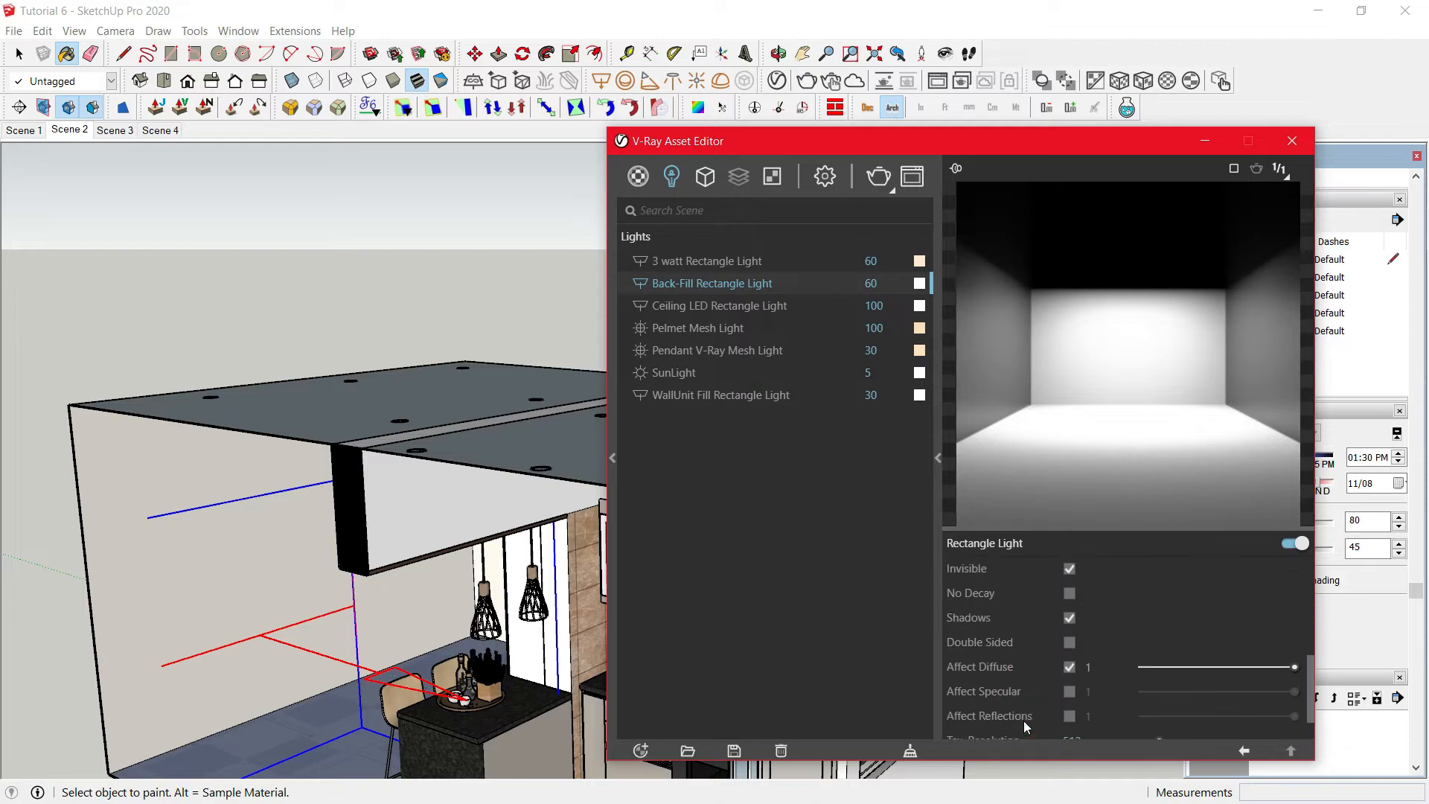
# Check the Back-Fill Rectangle Light's Invisible option once more.
pyautogui.scroll(-2, 1024, 703)
pyautogui.click(1069, 658)
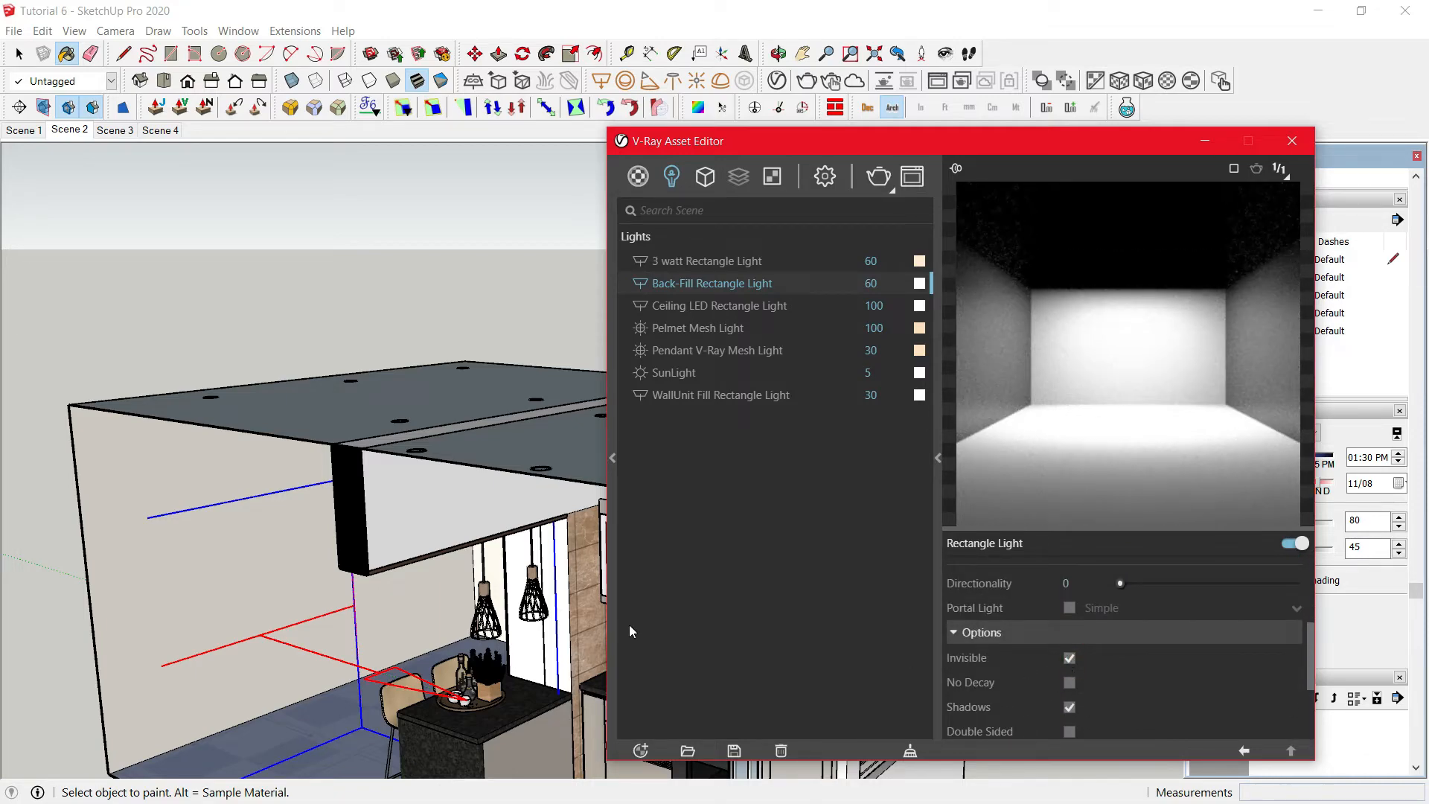
# Select the Ceiling LED Rectangle Light's objects in the scene and examine their placement in the ceiling fittings.
pyautogui.click(744, 307)
pyautogui.rightClick(747, 307)
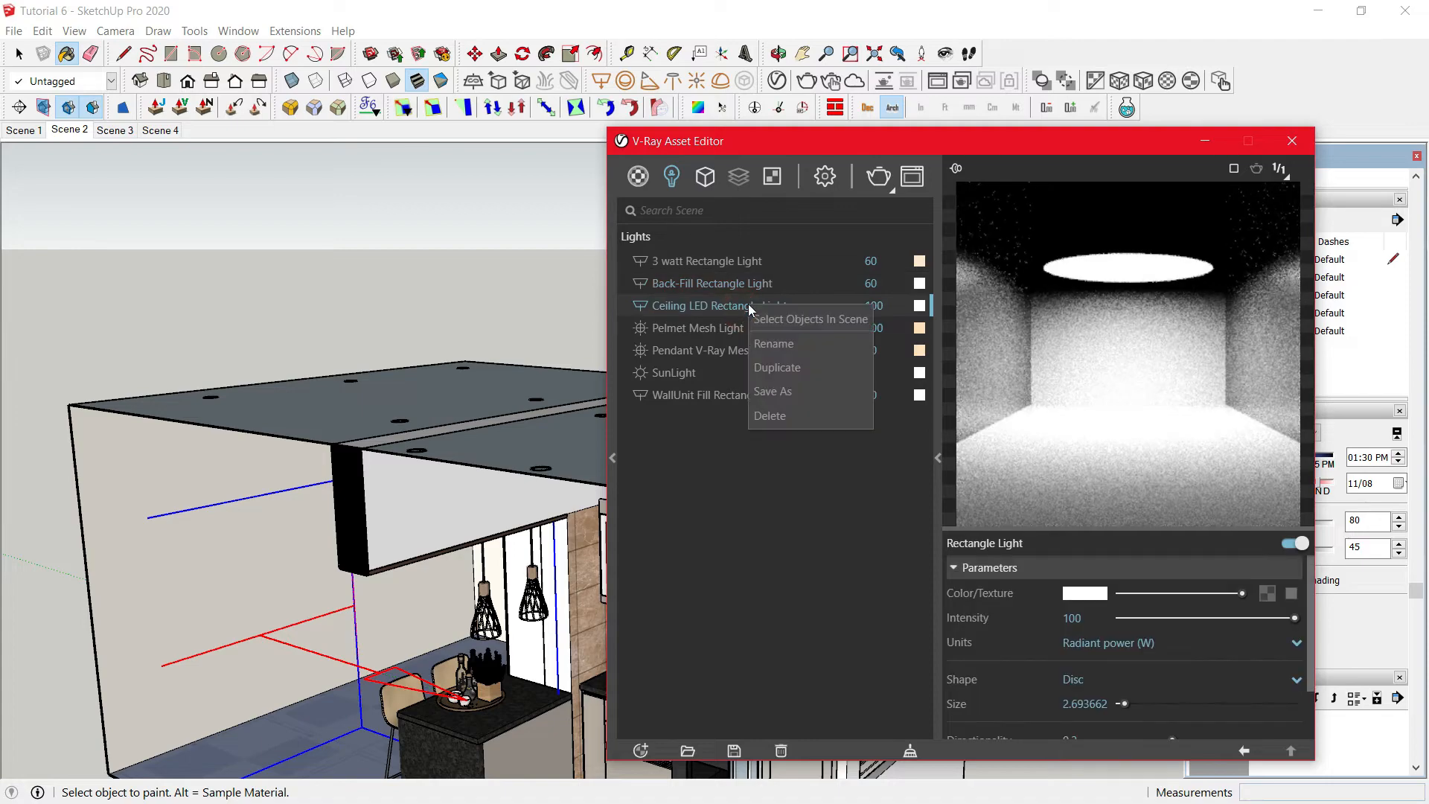
pyautogui.click(797, 319)
pyautogui.moveTo(457, 554)
pyautogui.mouseDown(button='middle')
pyautogui.moveTo(488, 457)
pyautogui.moveTo(474, 384)
pyautogui.mouseUp(button='middle')
pyautogui.scroll(5, 468, 335)
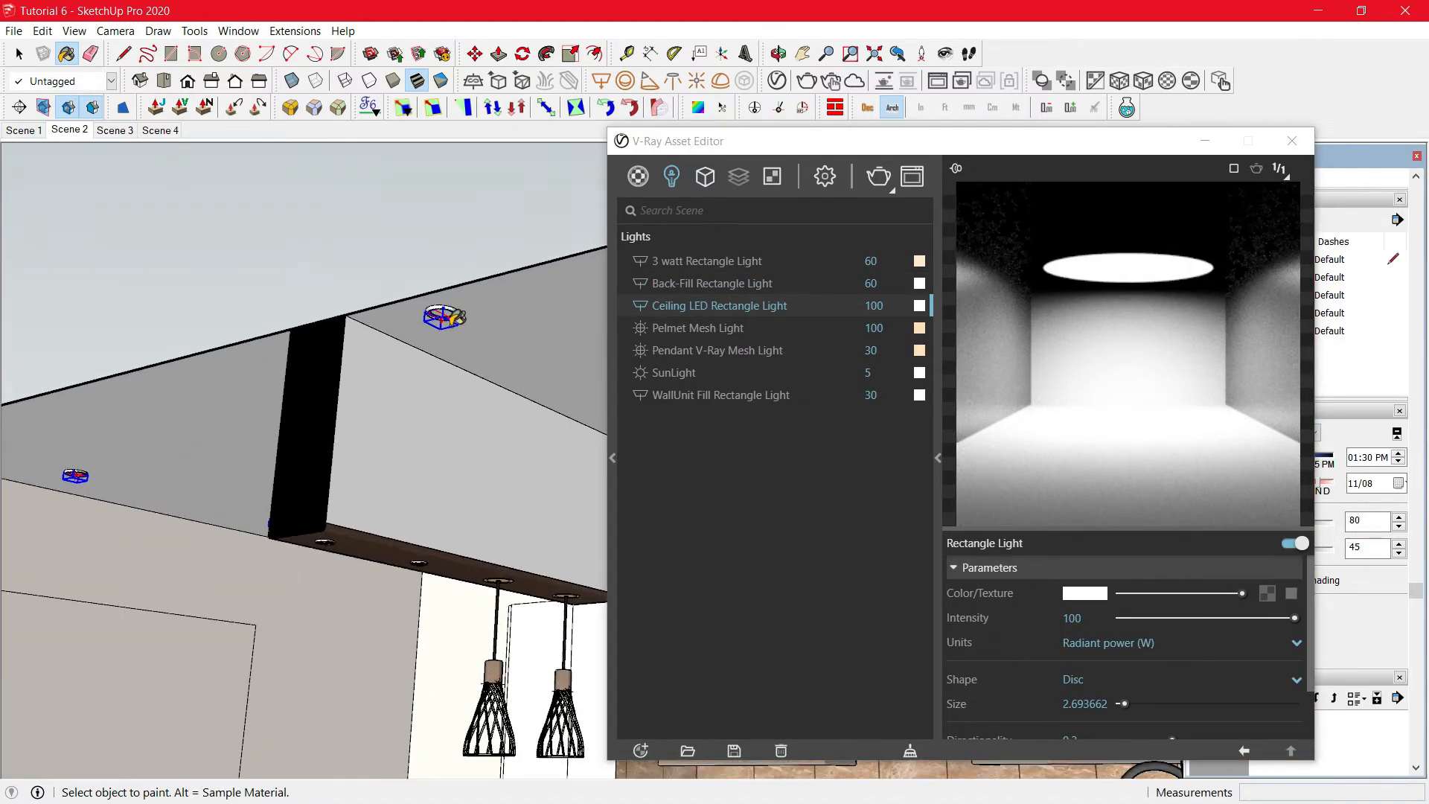
# Review the Ceiling LED Rectangle Light's intensity and units, choosing Radiant power (W).
pyautogui.click(1072, 617)
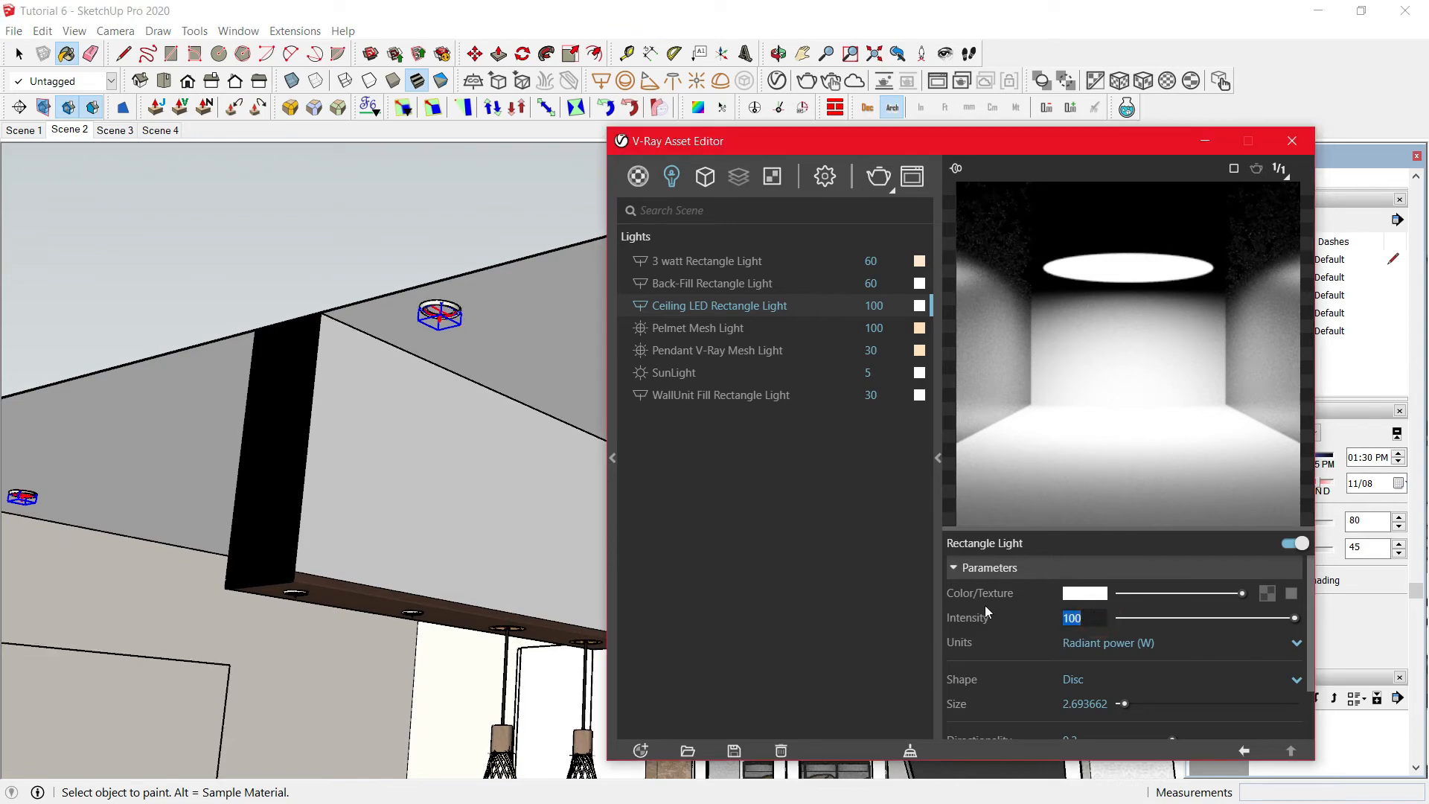
pyautogui.click(1149, 650)
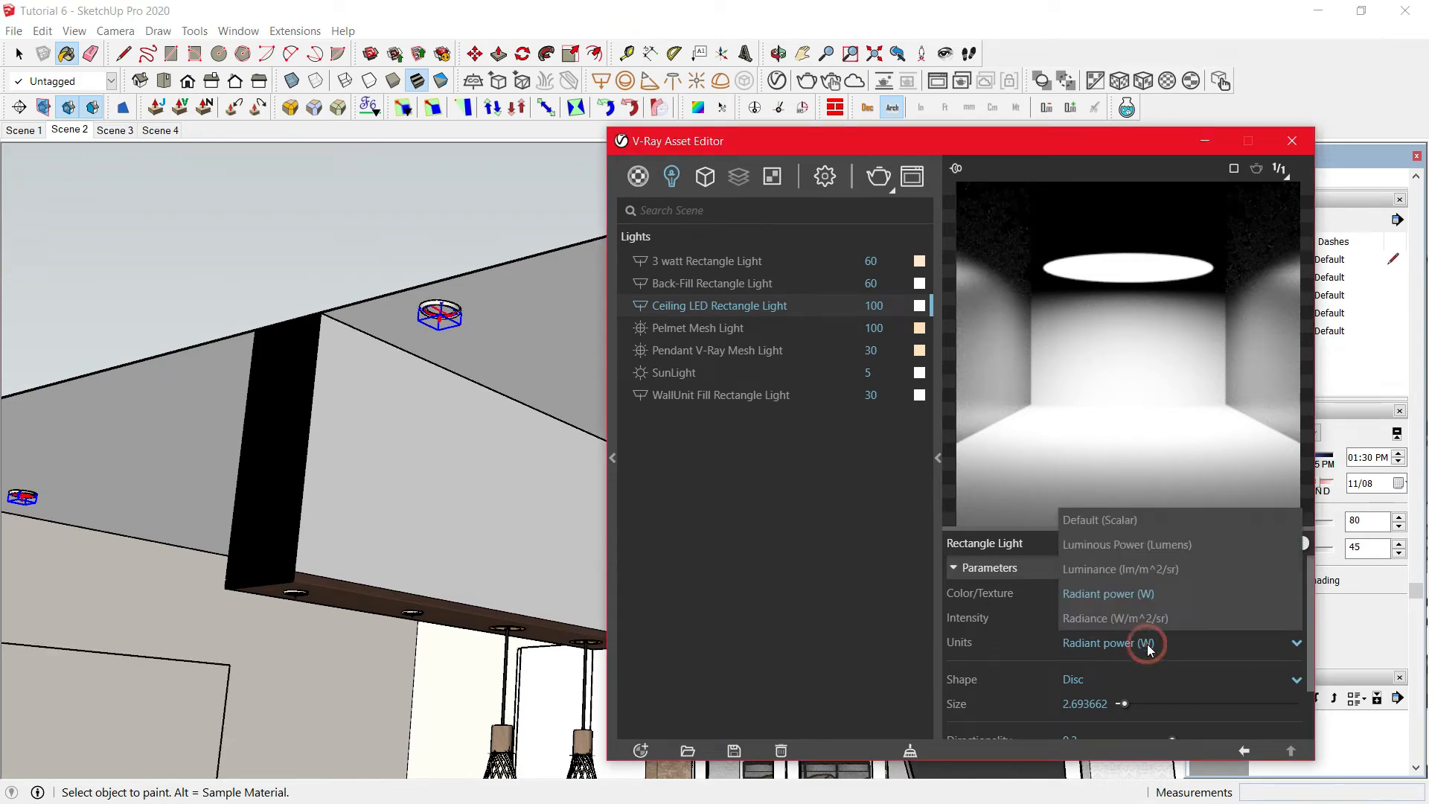
pyautogui.click(1143, 593)
# Try a directionality of 0.26 on the Ceiling LED Rectangle Light and set it back to 0.3.
pyautogui.scroll(-2, 1002, 663)
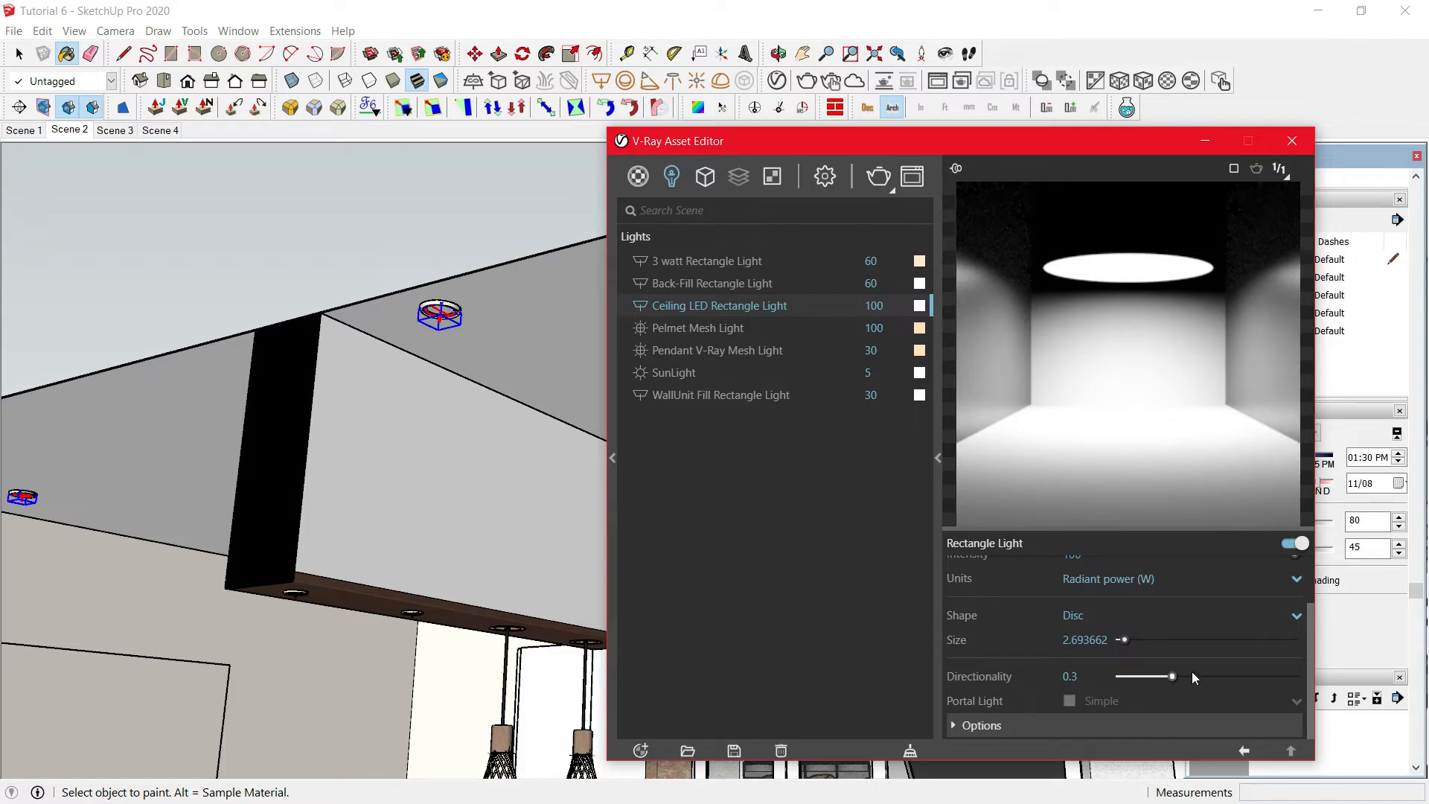
pyautogui.moveTo(1171, 675)
pyautogui.mouseDown()
pyautogui.moveTo(1150, 676)
pyautogui.moveTo(1164, 675)
pyautogui.mouseUp()
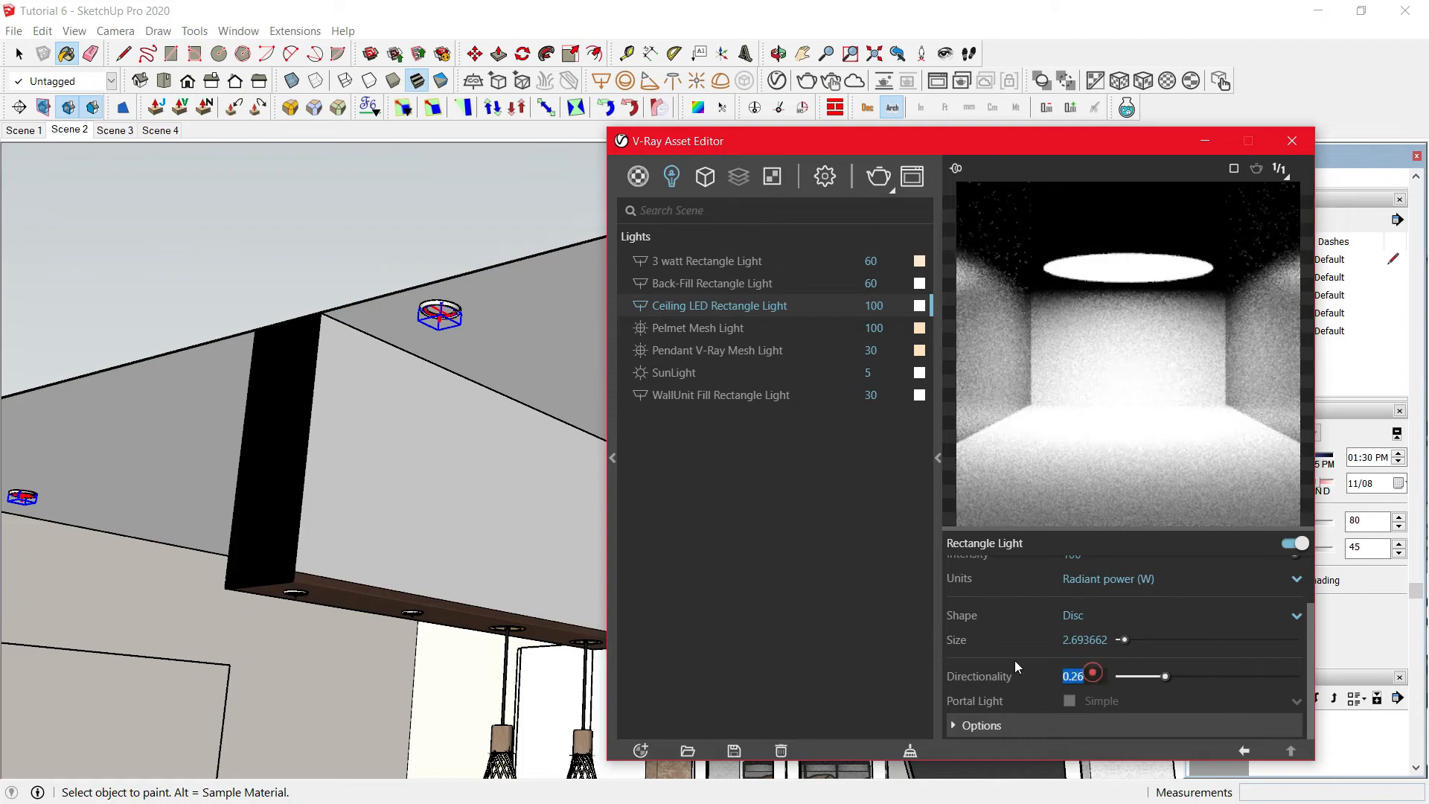
pyautogui.write('0.3')
pyautogui.press('Return')
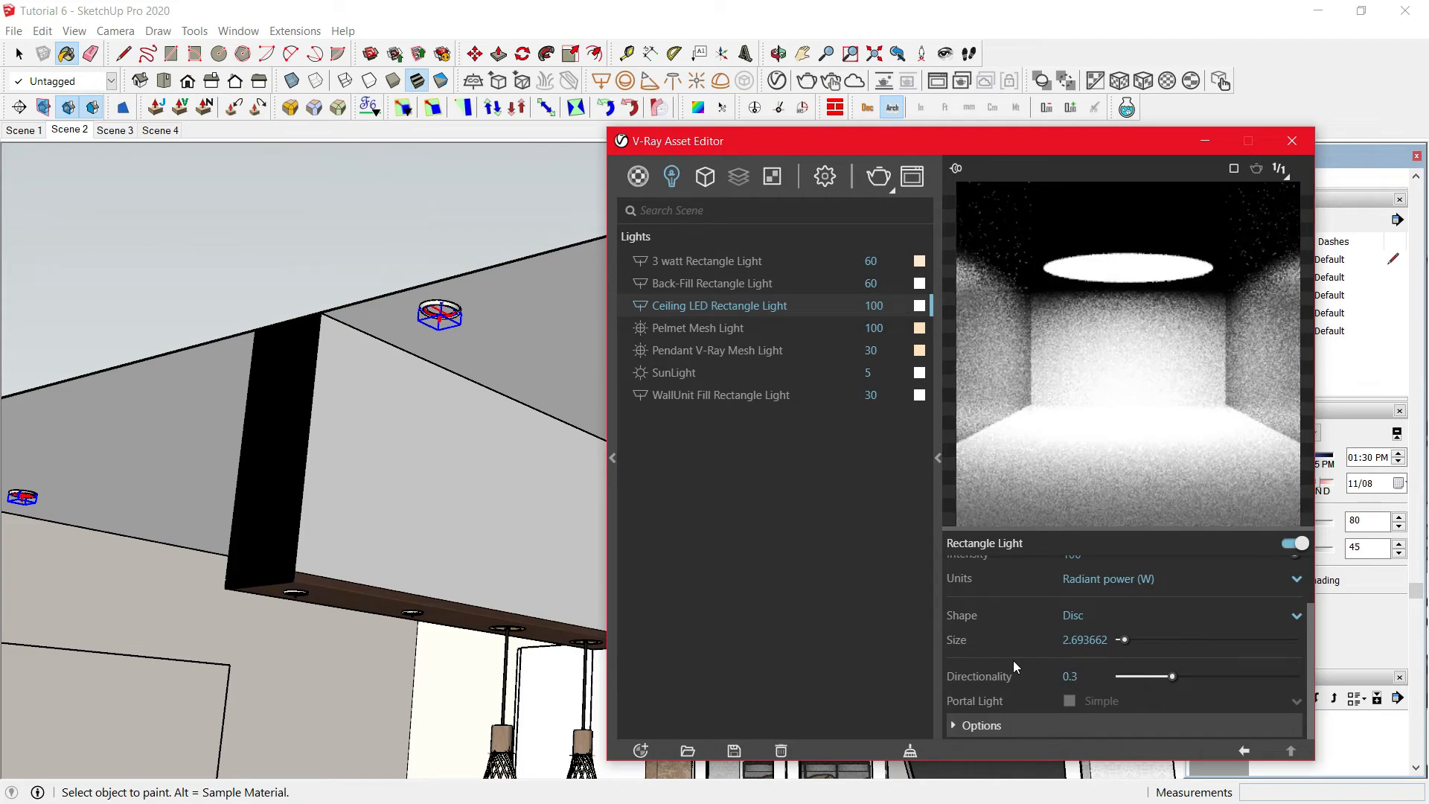
# Select the Pelmet Mesh Light's objects in the scene and examine the pelmet beneath the glazed wall cabinets.
pyautogui.click(736, 329)
pyautogui.rightClick(736, 330)
pyautogui.click(782, 348)
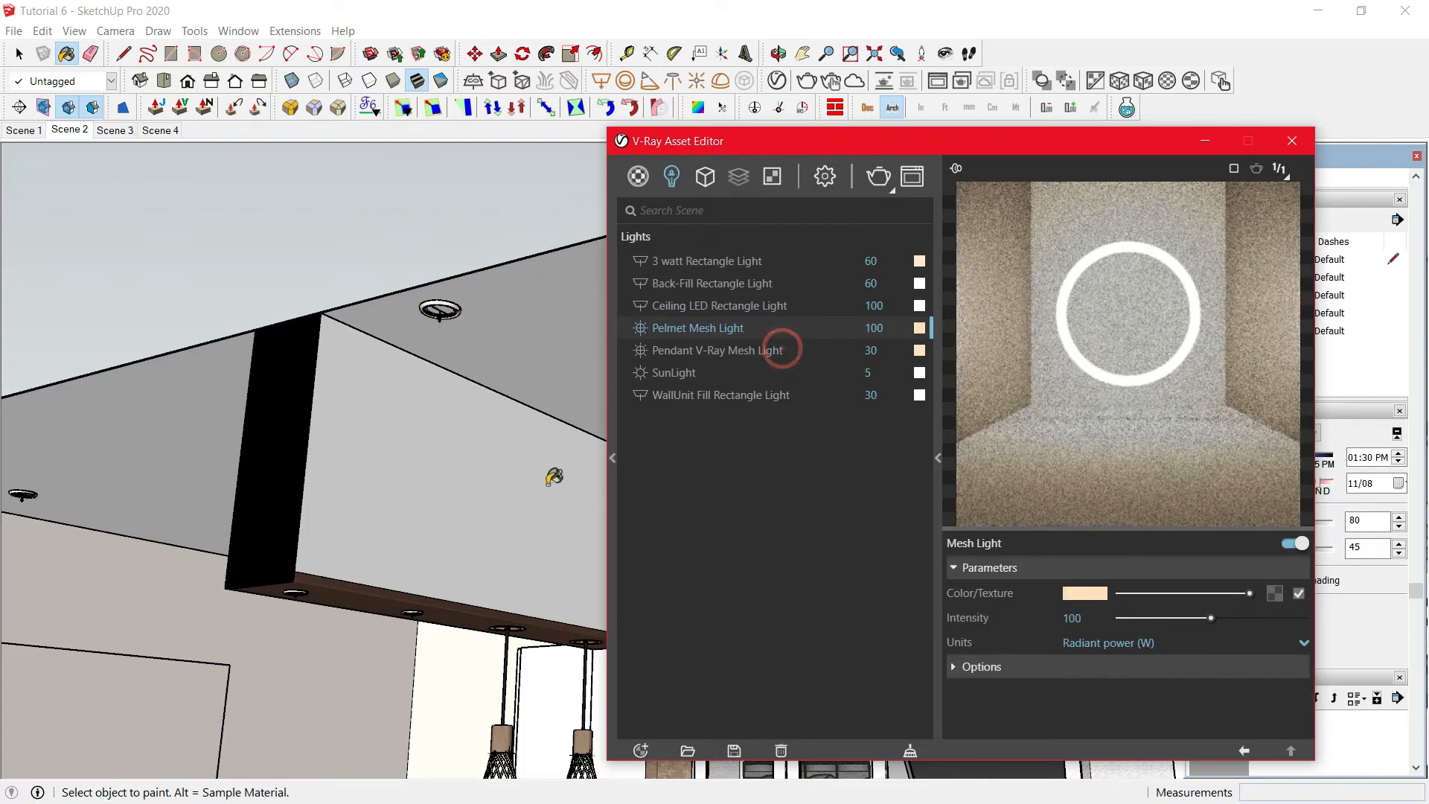
pyautogui.moveTo(500, 501)
pyautogui.mouseDown(button='middle')
pyautogui.moveTo(161, 471)
pyautogui.moveTo(509, 691)
pyautogui.moveTo(405, 644)
pyautogui.mouseUp(button='middle')
pyautogui.scroll(3, 403, 696)
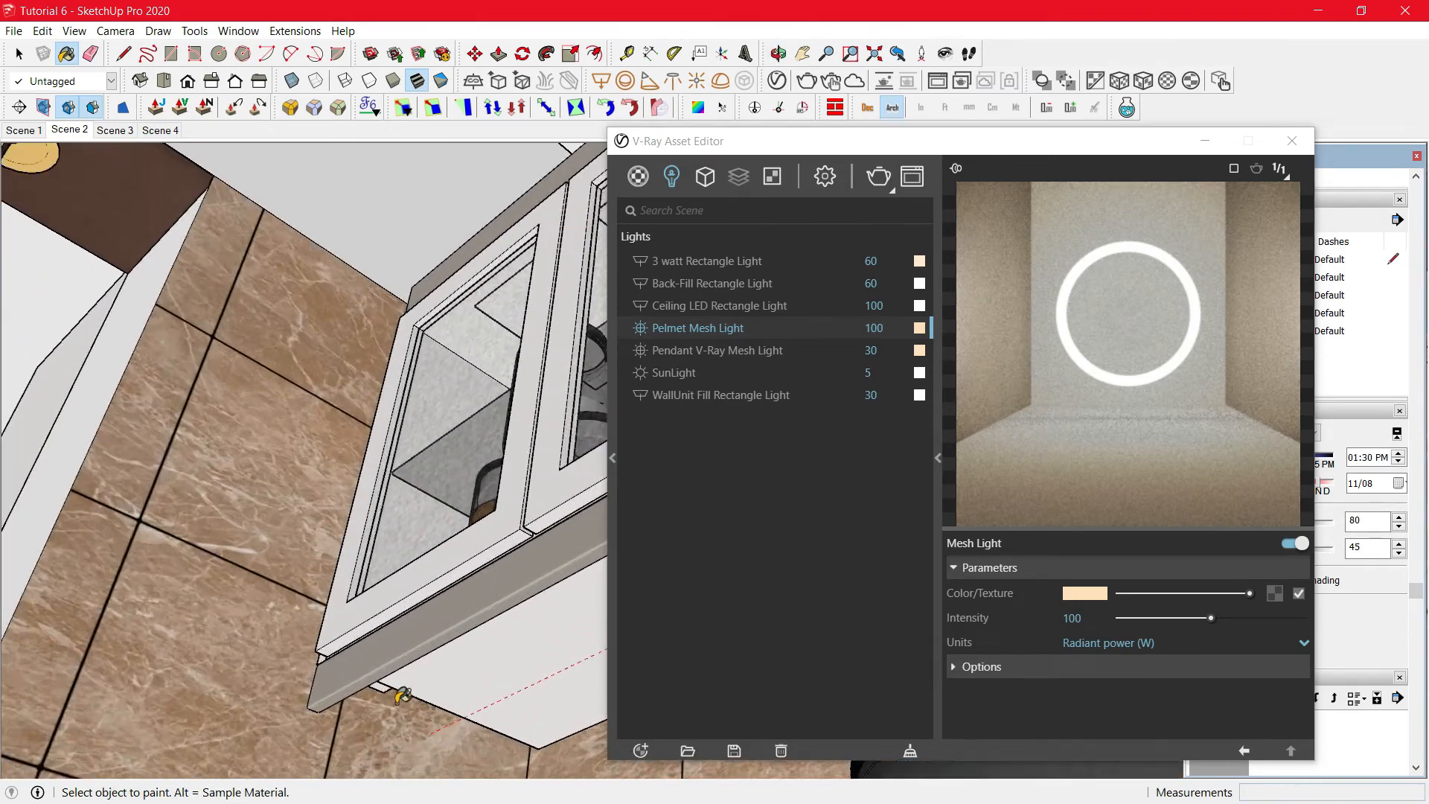
pyautogui.moveTo(403, 695)
pyautogui.mouseDown(button='middle')
pyautogui.moveTo(328, 703)
pyautogui.moveTo(239, 676)
pyautogui.moveTo(179, 731)
pyautogui.moveTo(197, 699)
pyautogui.mouseUp(button='middle')
# Open the pelmet group beneath the wall cabinets and select its mesh light to examine how it sits inside.
pyautogui.press('space')
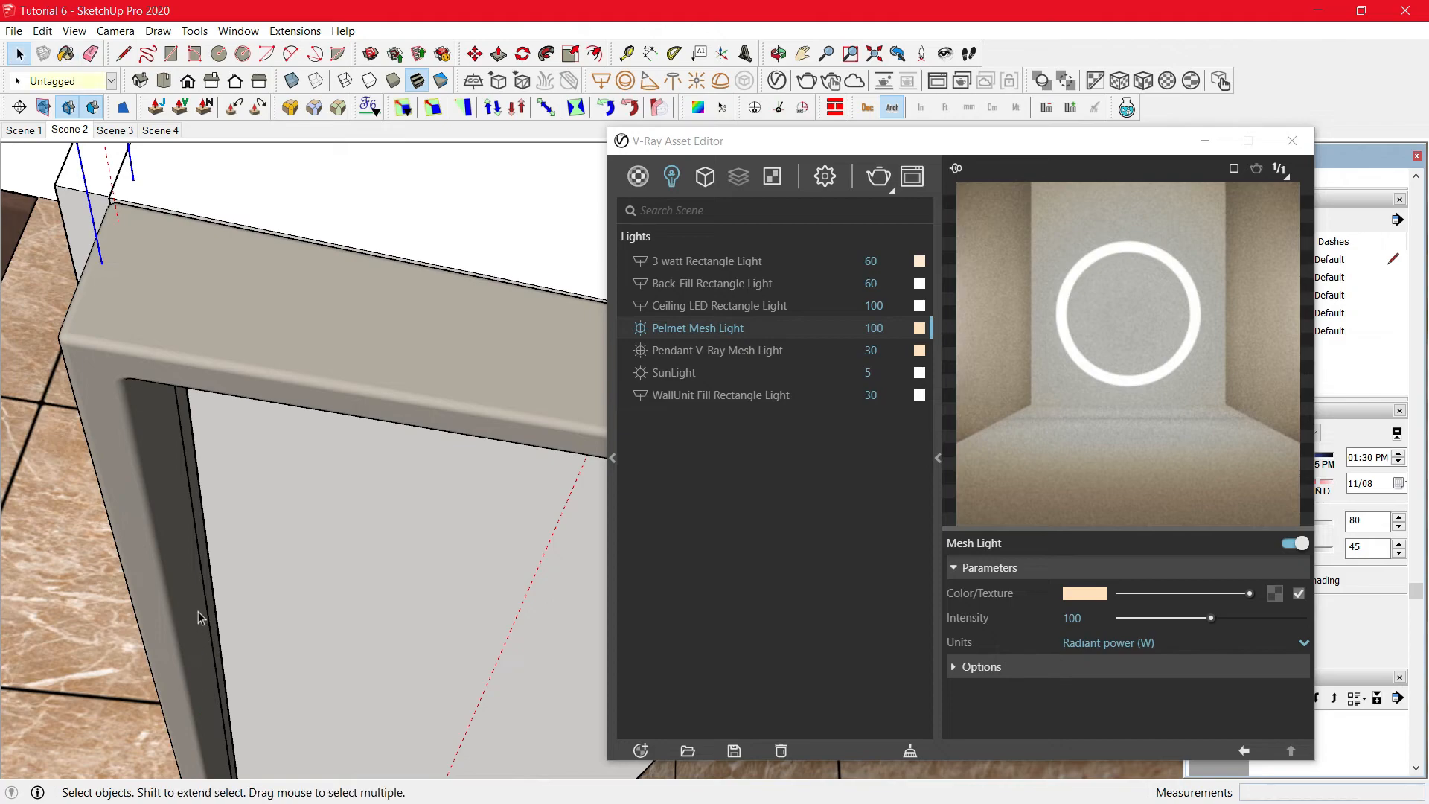
pyautogui.tripleClick(199, 616)
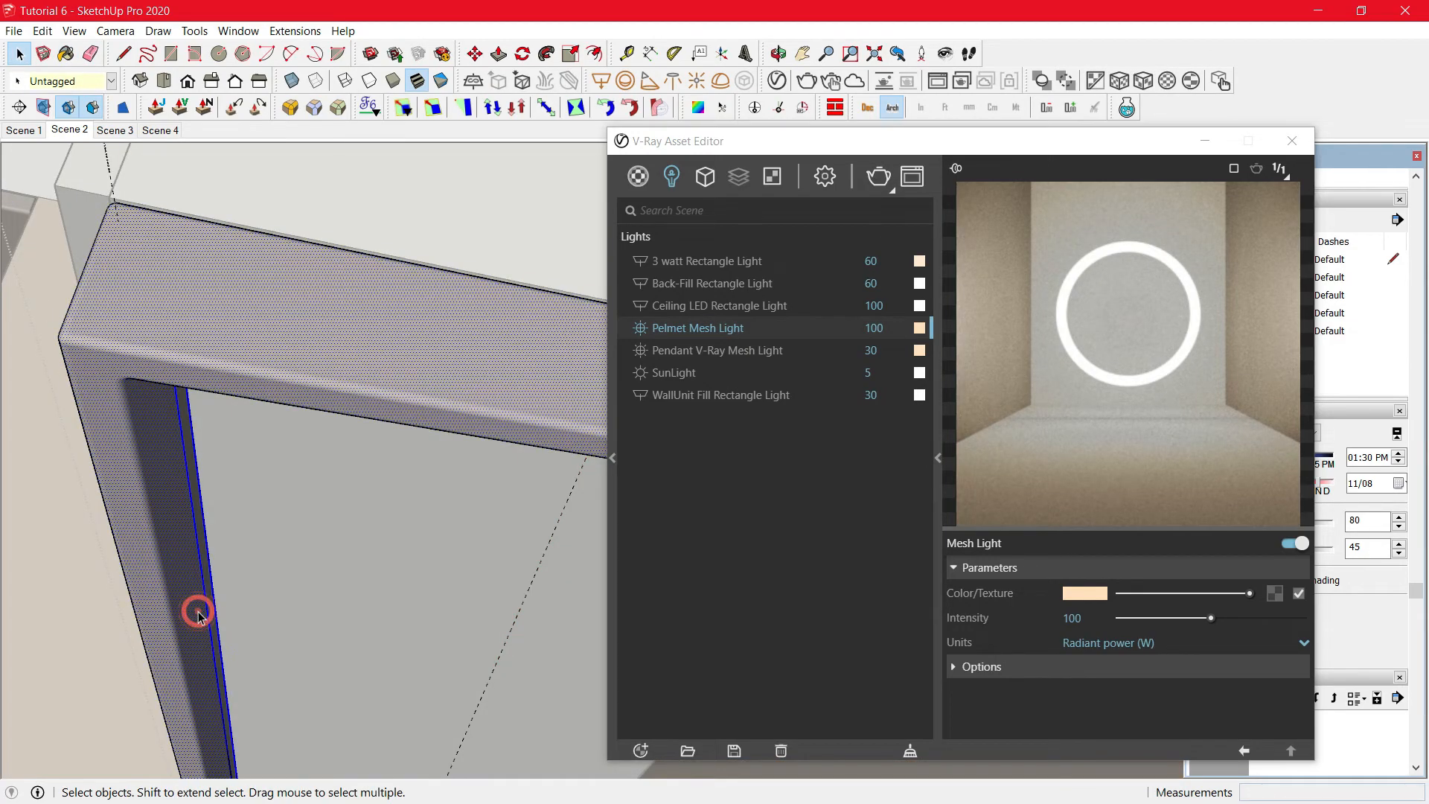
pyautogui.moveTo(199, 616); pyautogui.dragTo(277, 484, button='middle')
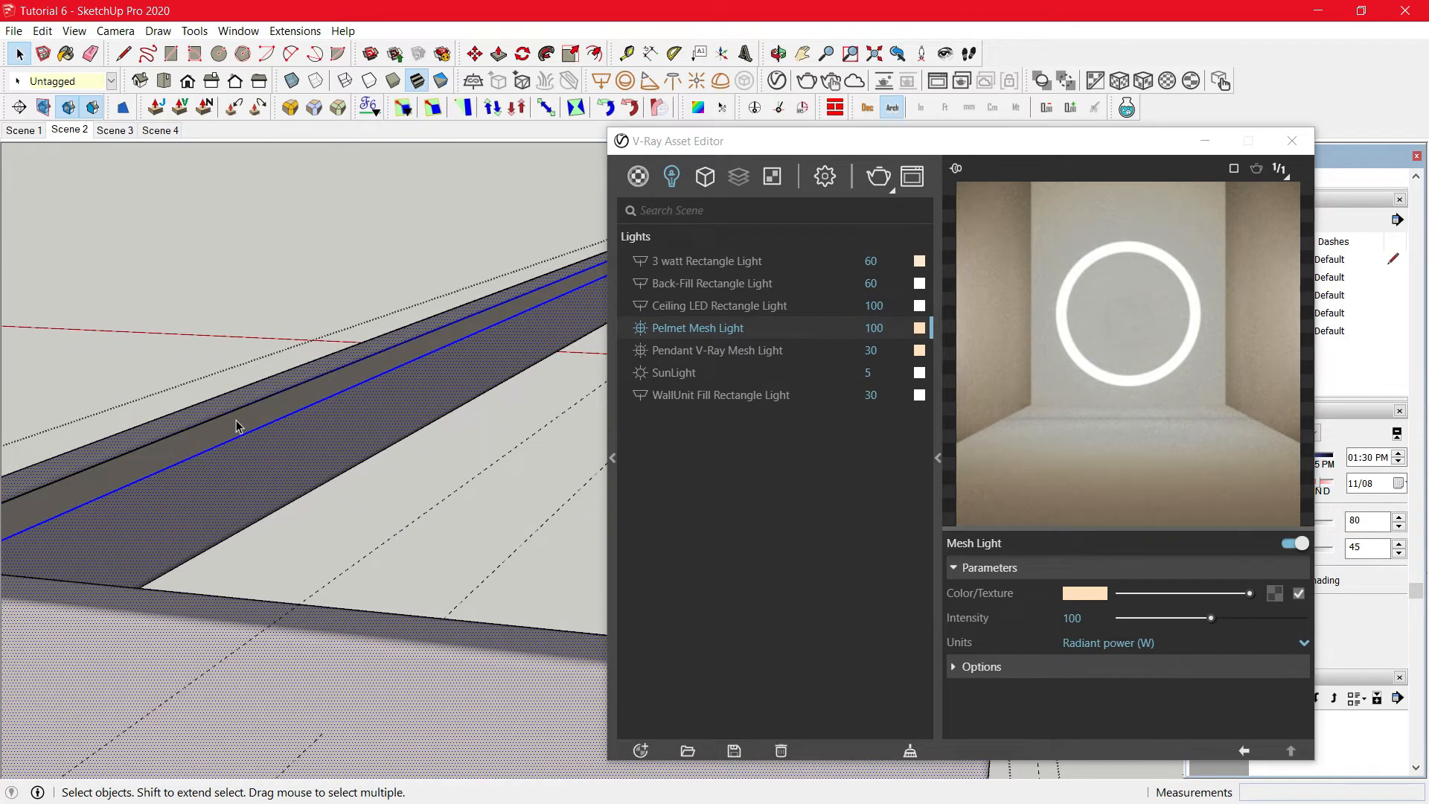
# Try moving the selected mesh light about 2' 9" away from the pelmet, then cancel the move.
pyautogui.scroll(-5, 239, 425)
pyautogui.press('m')
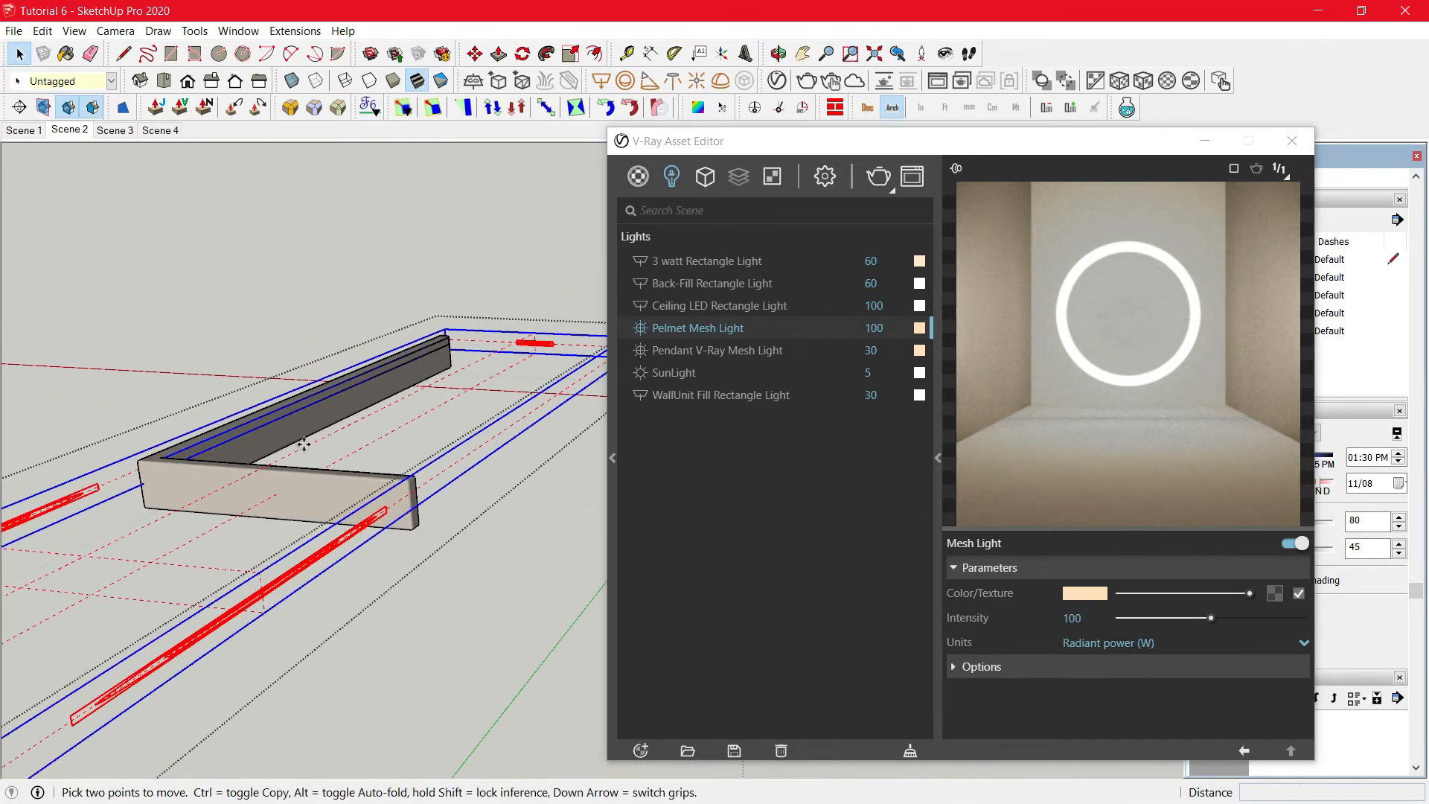
pyautogui.click(303, 443)
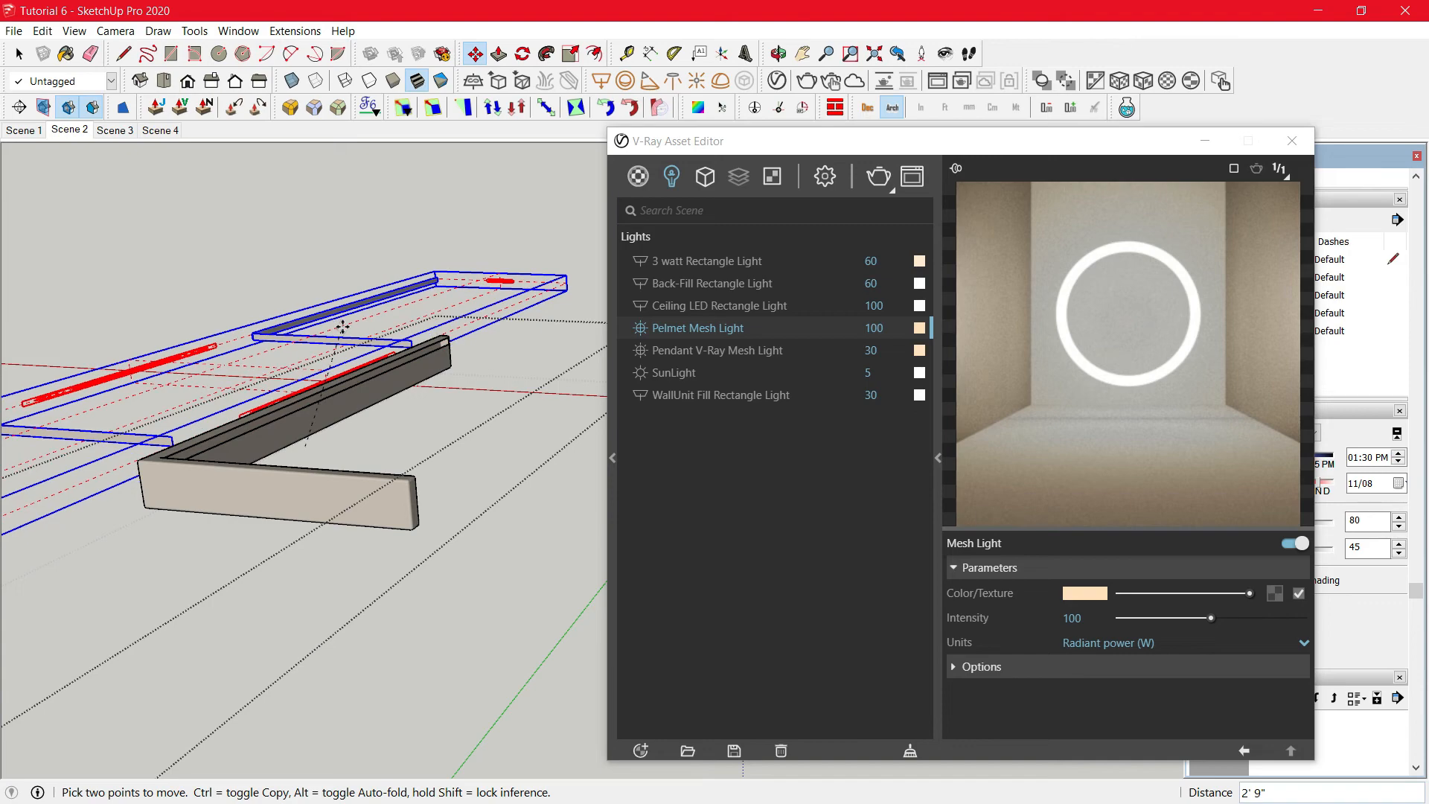
pyautogui.press('space')
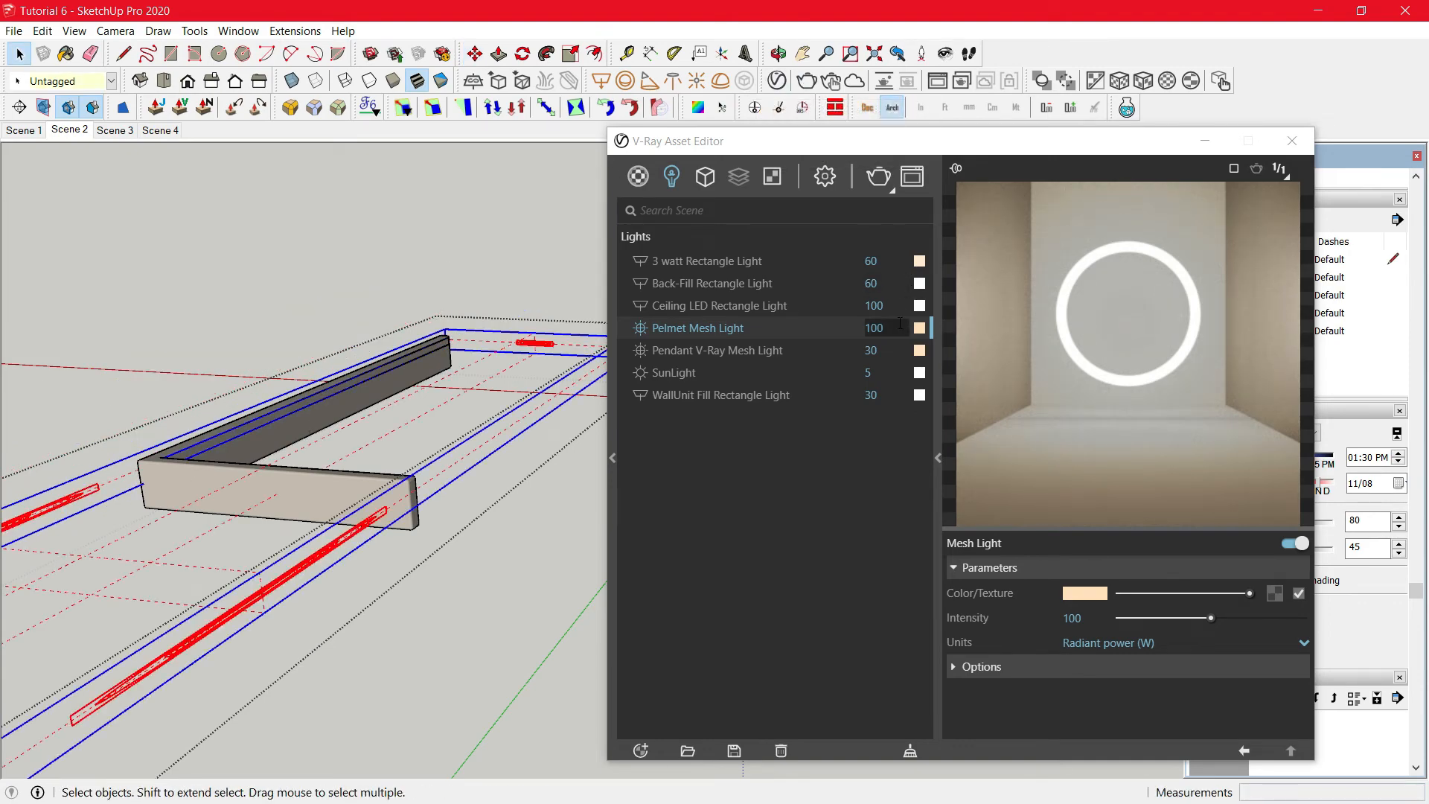
# Review the Pelmet Mesh Light's intensity and units, choosing Radiant power (W).
pyautogui.click(1077, 614)
pyautogui.moveTo(1106, 617); pyautogui.dragTo(1042, 603)
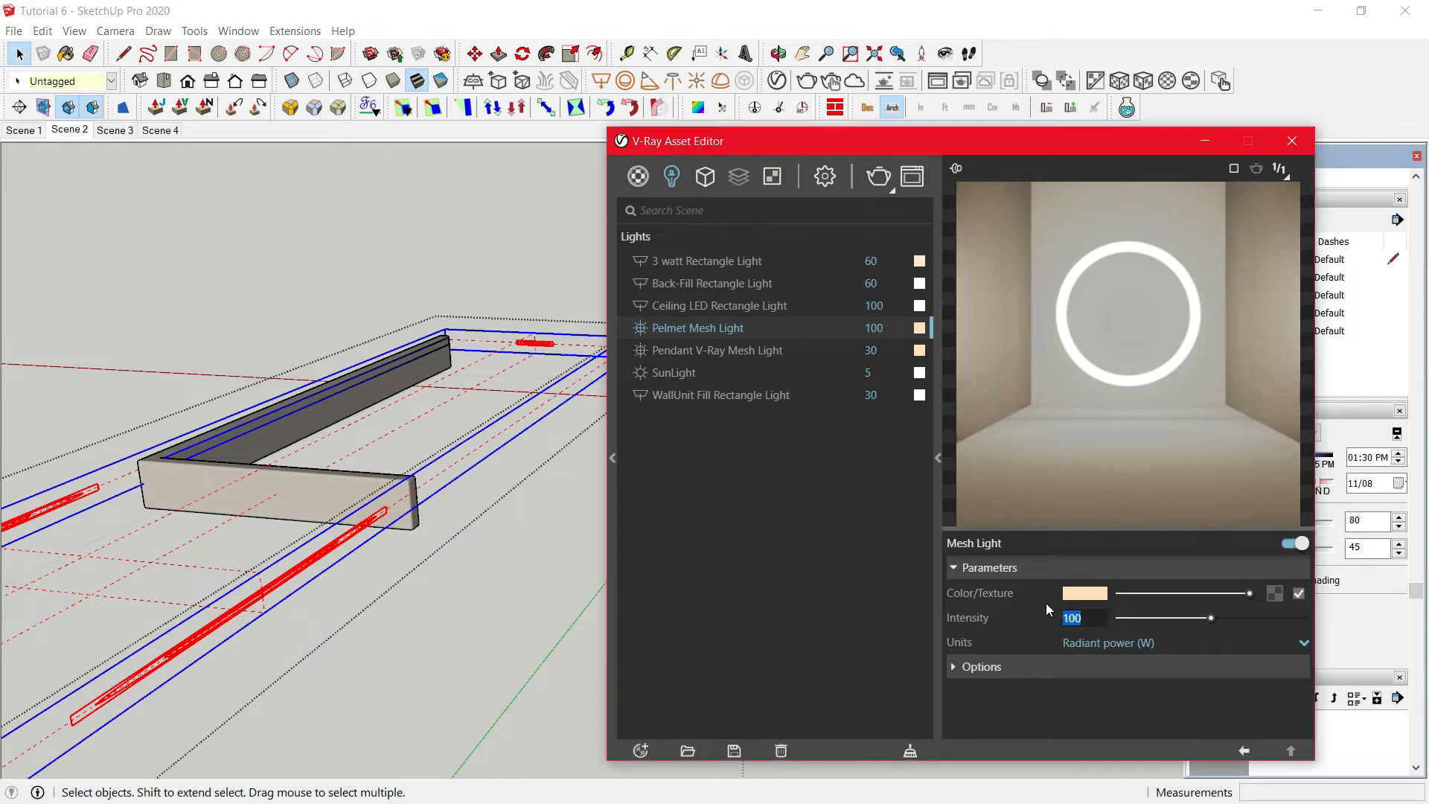
pyautogui.click(1183, 645)
pyautogui.click(1164, 593)
# Select the Pendant V-Ray Mesh Light's objects in the scene and examine the bulb's placement inside the pendant shade.
pyautogui.moveTo(378, 374); pyautogui.dragTo(558, 377, button='middle')
pyautogui.scroll(6, 494, 373)
pyautogui.moveTo(329, 478); pyautogui.dragTo(560, 433, button='middle')
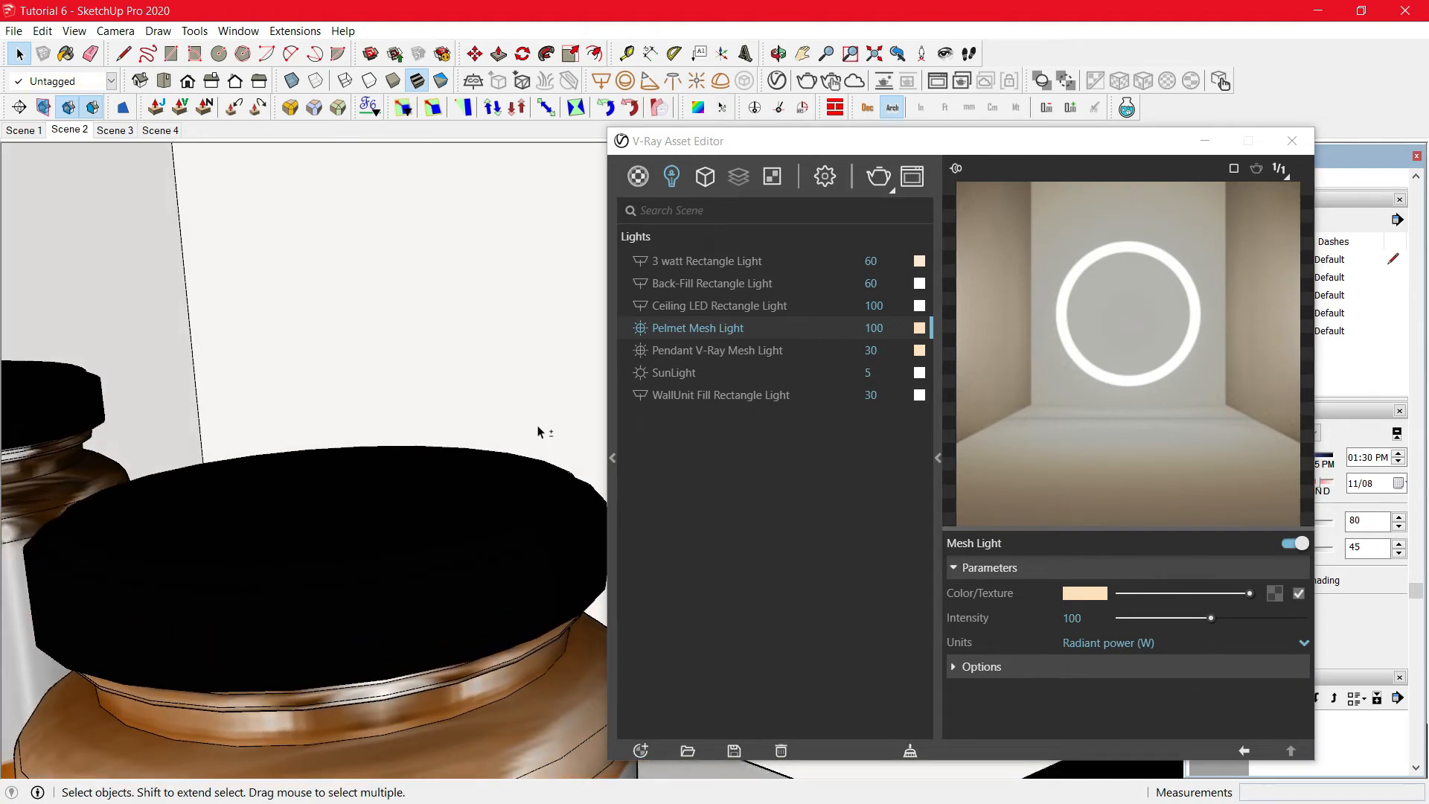
pyautogui.scroll(-10, 539, 432)
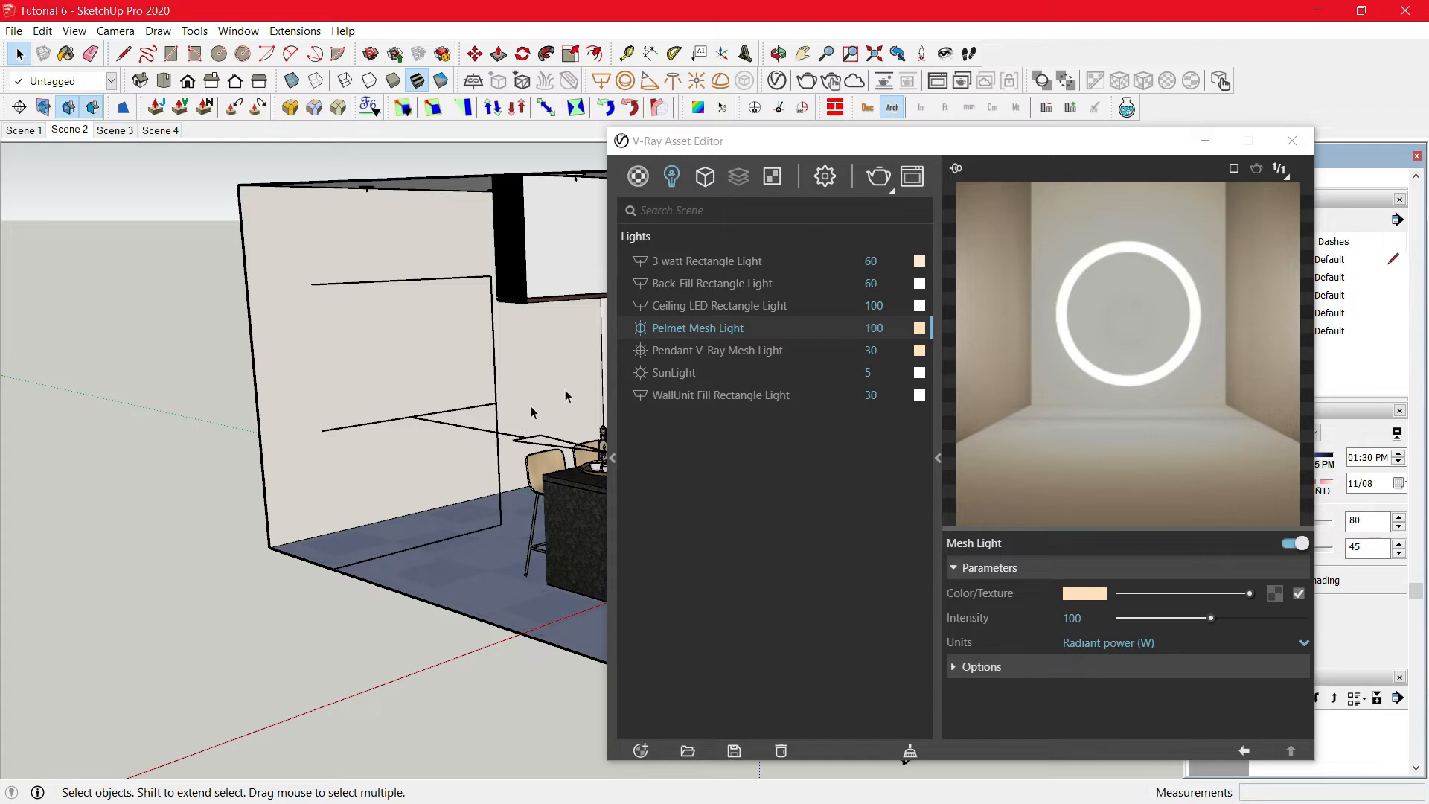
pyautogui.click(726, 351)
pyautogui.rightClick(731, 354)
pyautogui.click(803, 372)
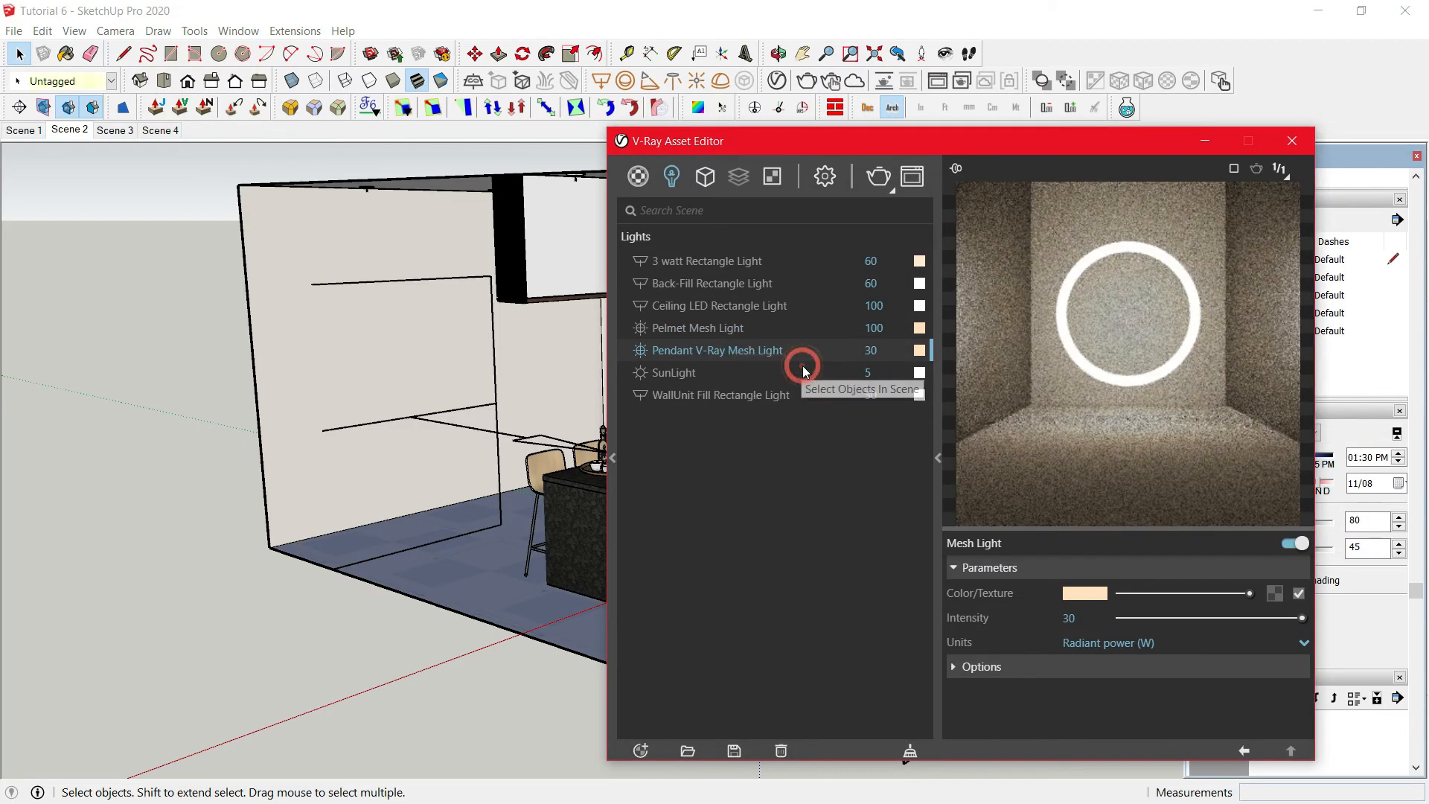
pyautogui.moveTo(1011, 149); pyautogui.dragTo(1130, 158)
pyautogui.scroll(5, 646, 357)
pyautogui.scroll(4, 646, 357)
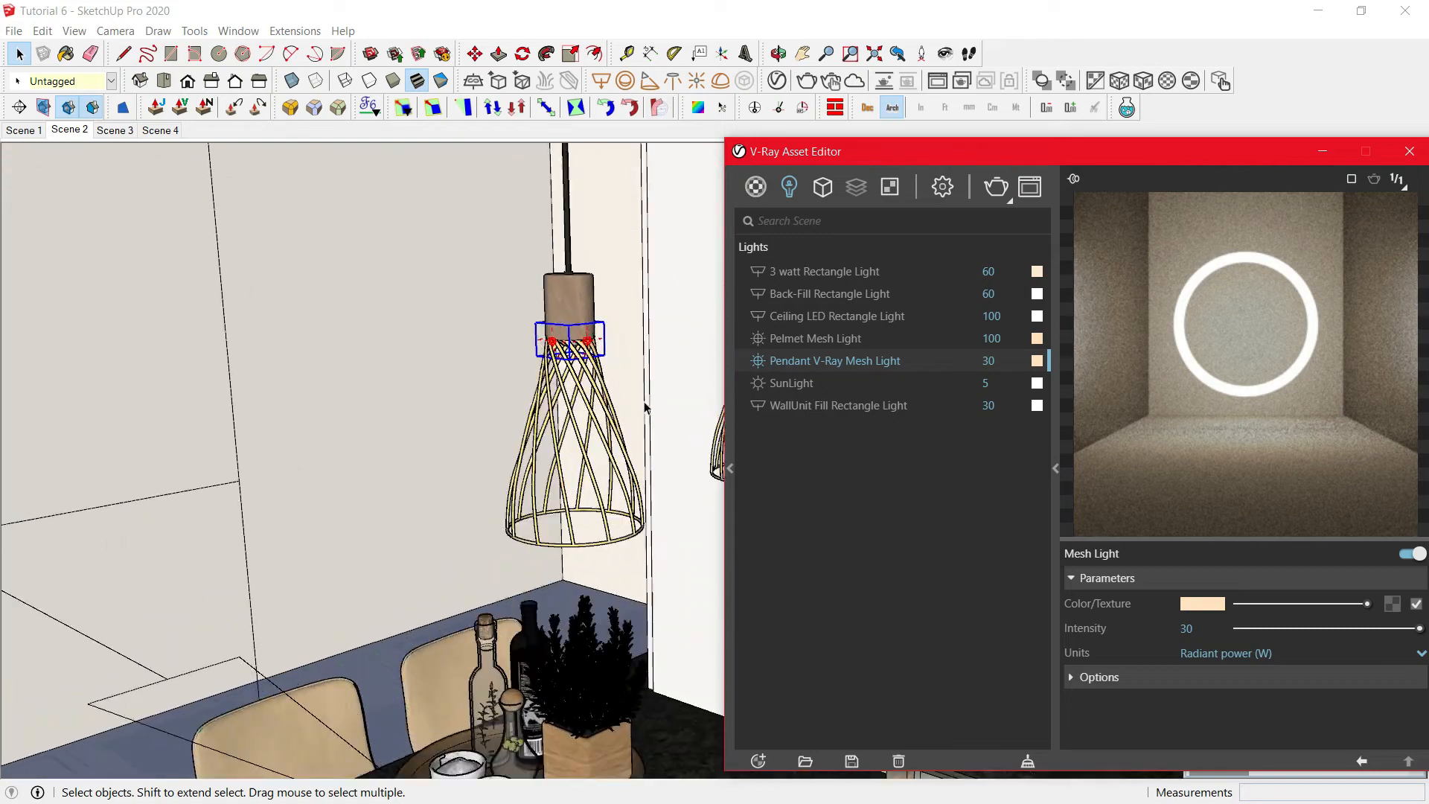
pyautogui.moveTo(600, 360); pyautogui.dragTo(509, 208, button='middle')
pyautogui.scroll(8, 509, 208)
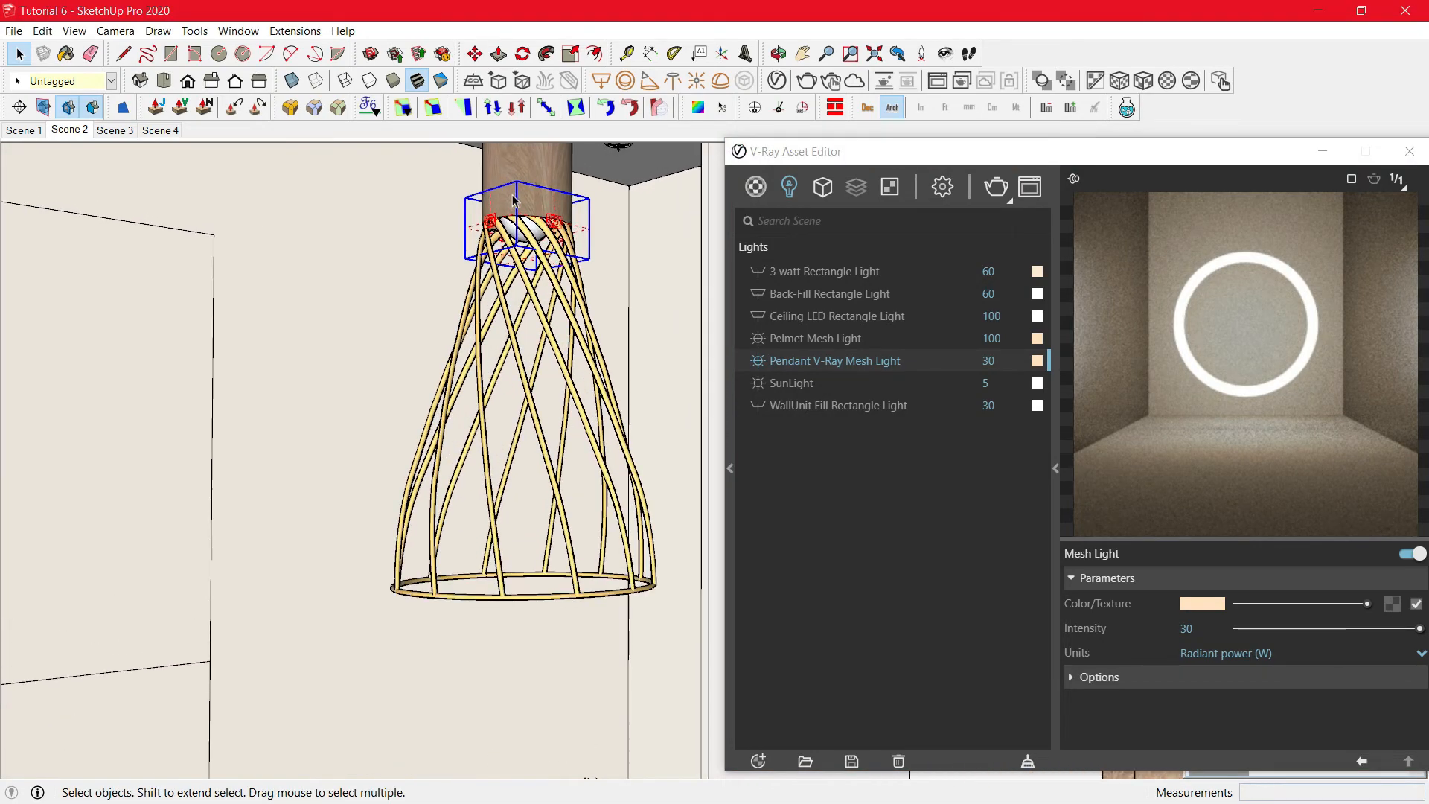
pyautogui.scroll(-2, 547, 271)
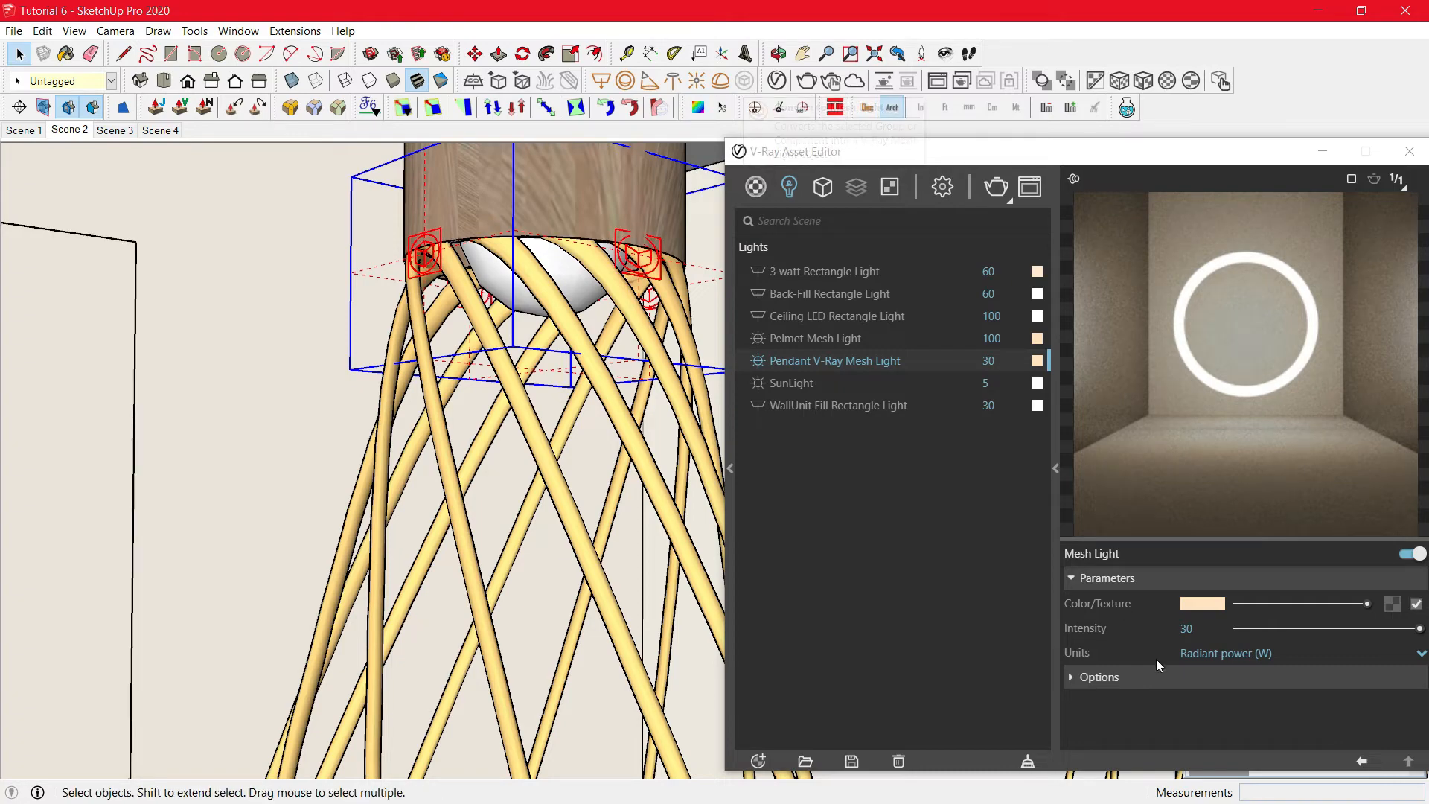
# Review the Pendant V-Ray Mesh Light's intensity and units, choosing Radiant power (W).
pyautogui.click(1199, 620)
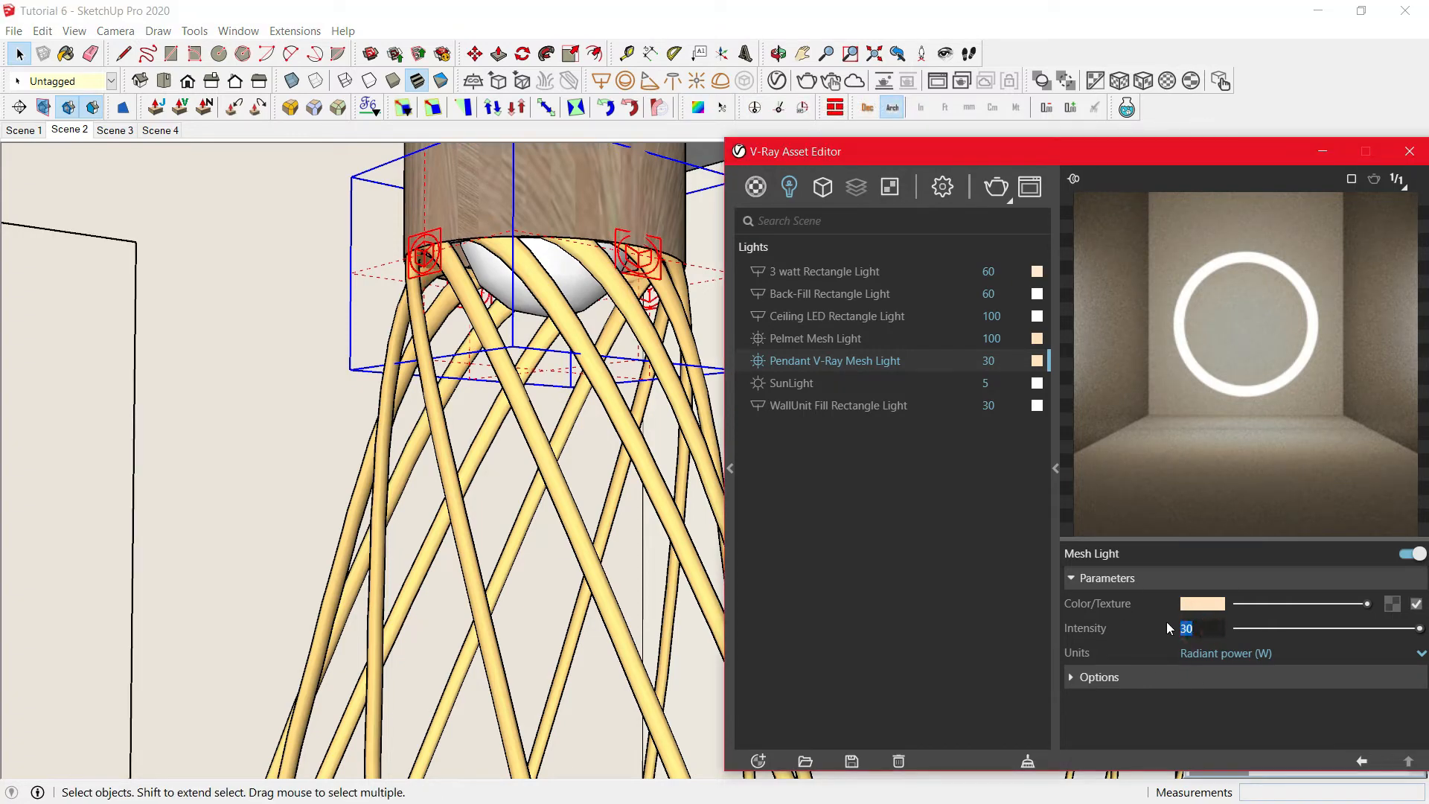
pyautogui.click(1234, 659)
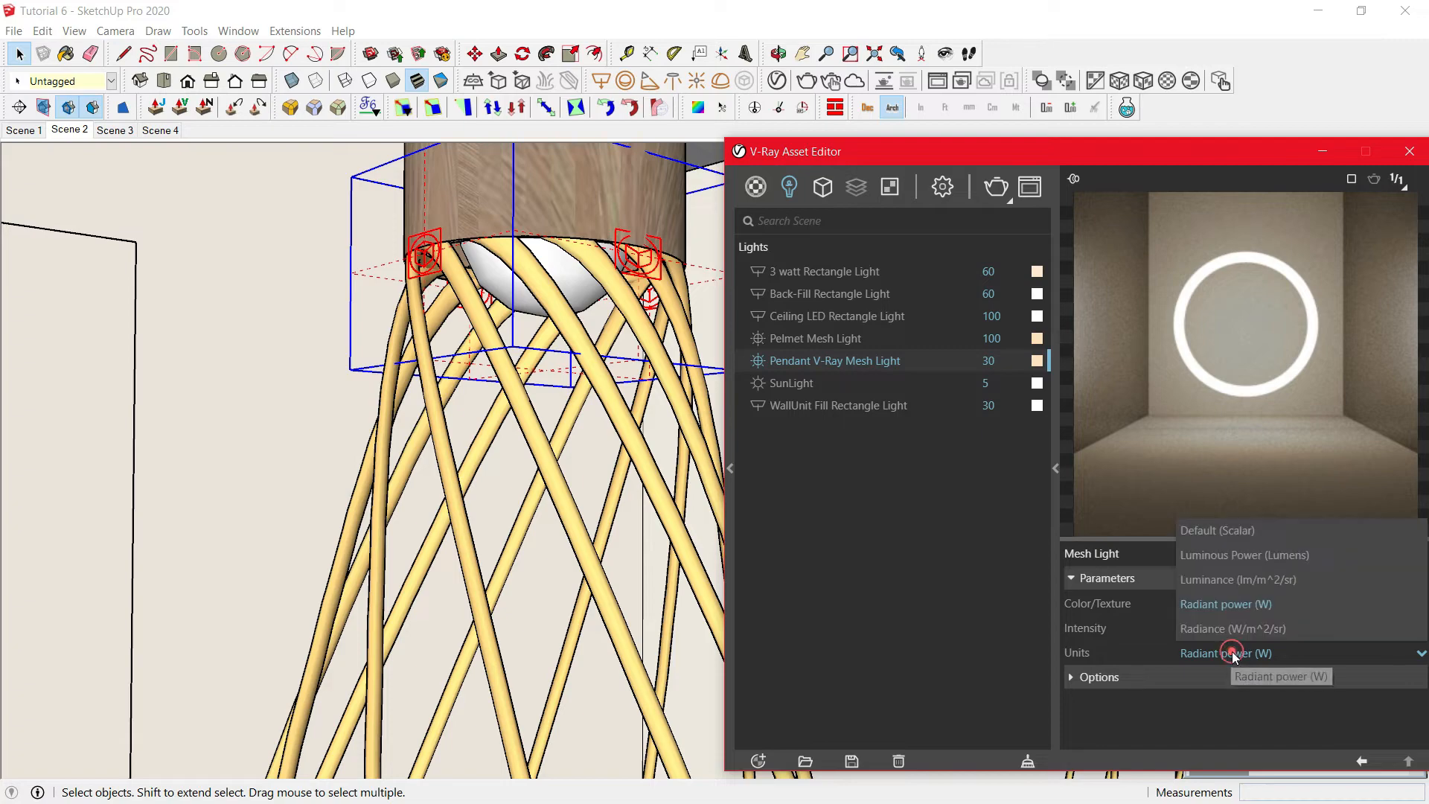
pyautogui.click(1244, 605)
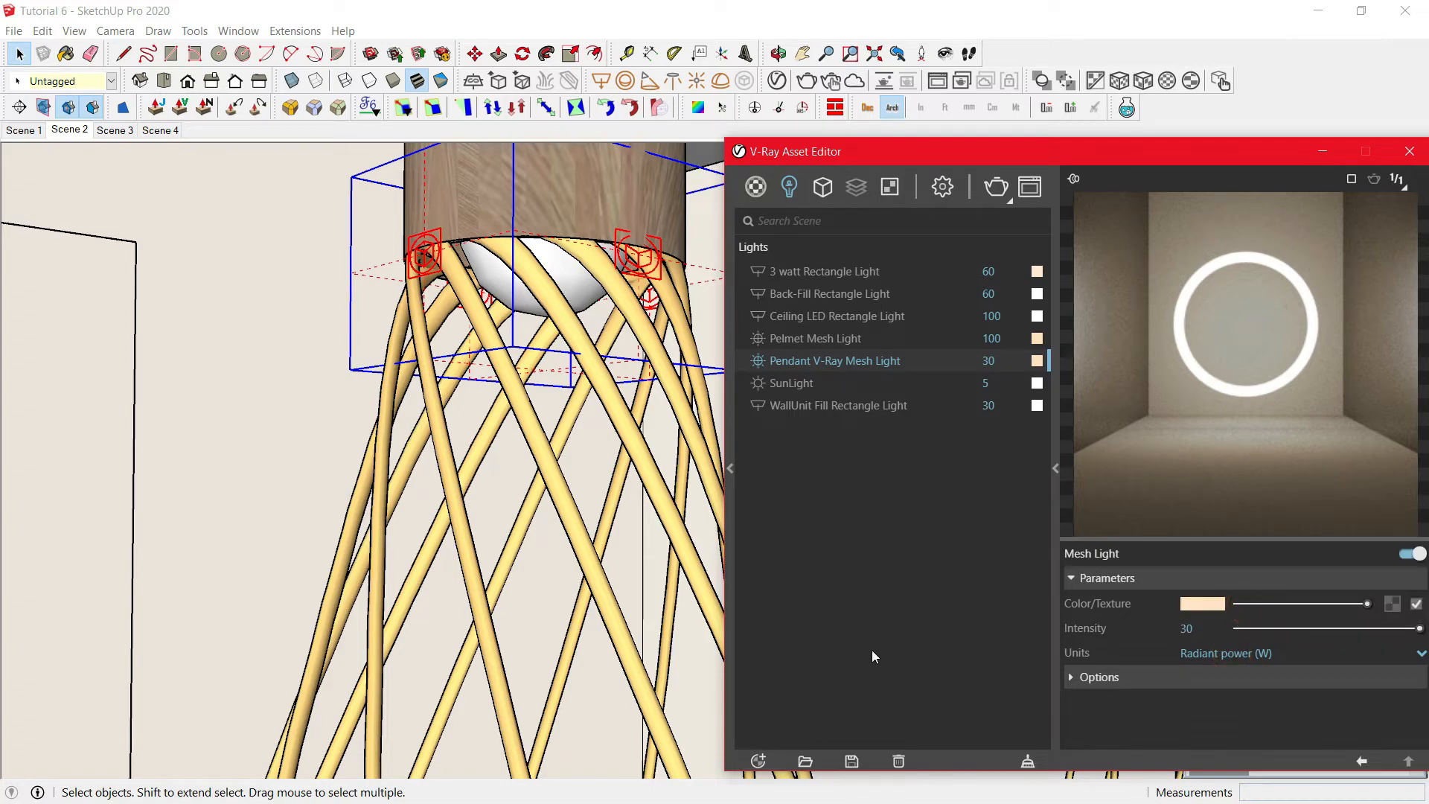
# Review the SunLight's color mode, choosing Override, together with its intensity and size multipliers.
pyautogui.click(803, 382)
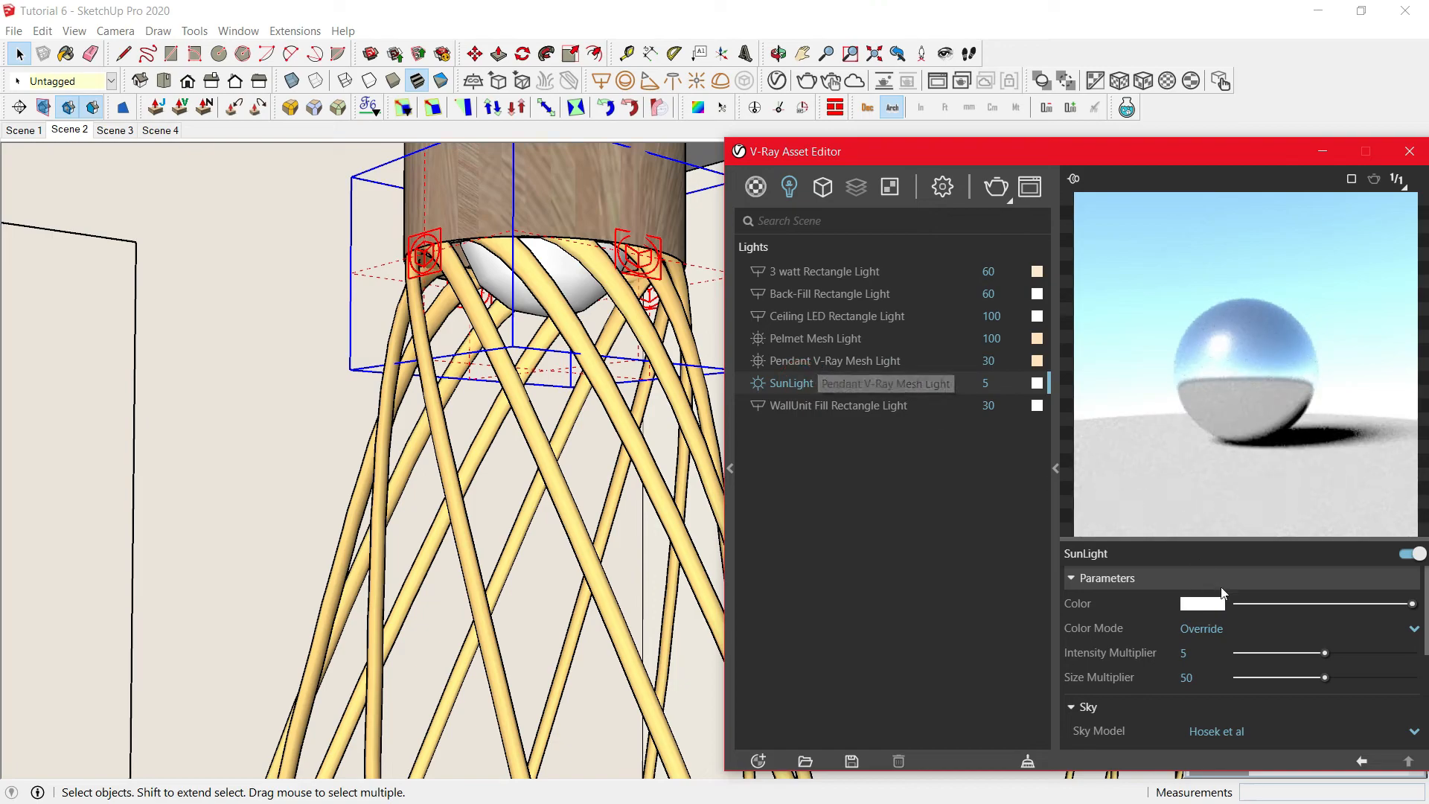
pyautogui.scroll(-8, 550, 527)
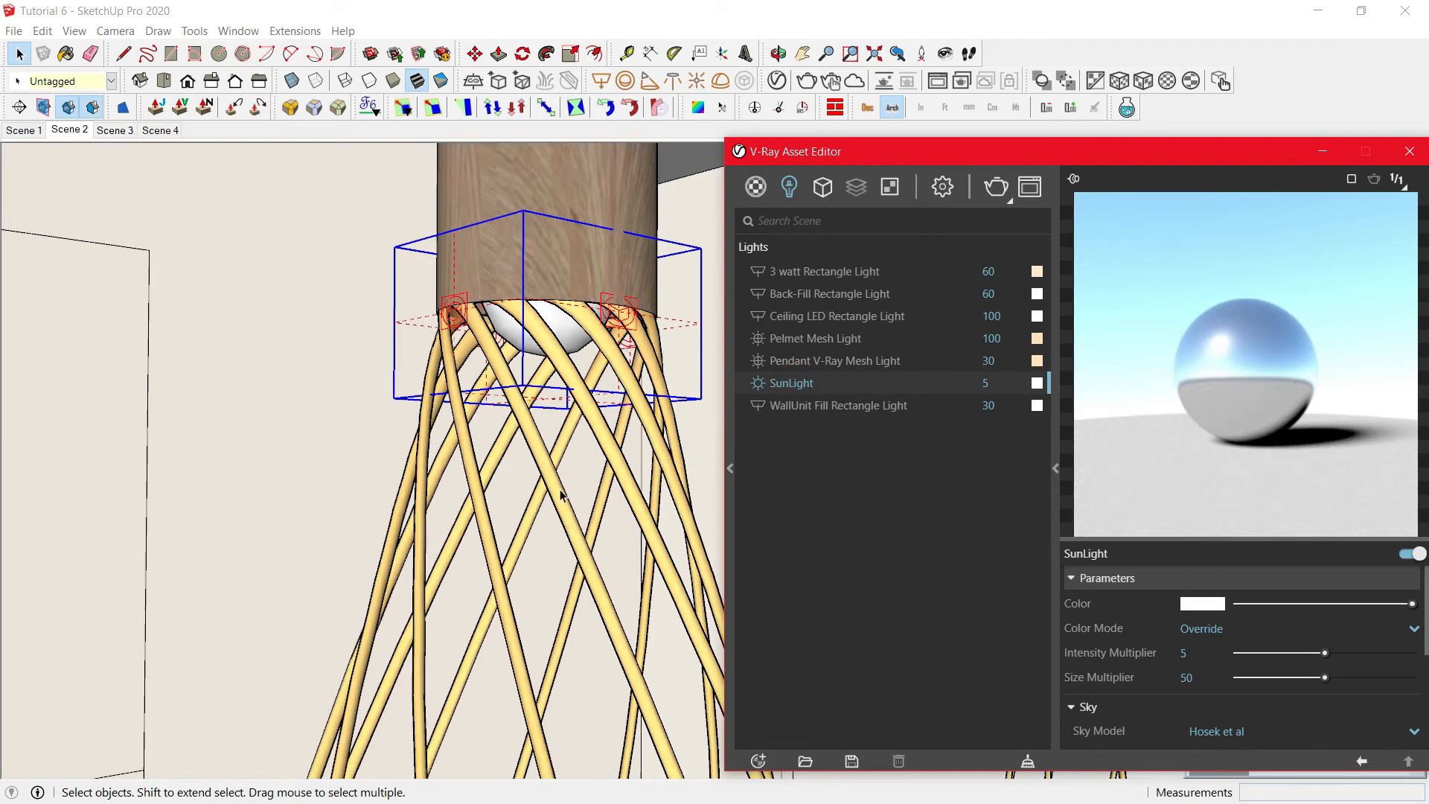
pyautogui.scroll(-6, 532, 378)
pyautogui.moveTo(477, 428)
pyautogui.mouseDown(button='middle')
pyautogui.moveTo(488, 461)
pyautogui.moveTo(819, 506)
pyautogui.mouseUp(button='middle')
pyautogui.scroll(5, 685, 466)
pyautogui.moveTo(685, 467)
pyautogui.keyDown('shift'); pyautogui.mouseDown(button='middle')
pyautogui.moveTo(563, 439)
pyautogui.moveTo(474, 447)
pyautogui.mouseUp(button='middle'); pyautogui.keyUp('shift')
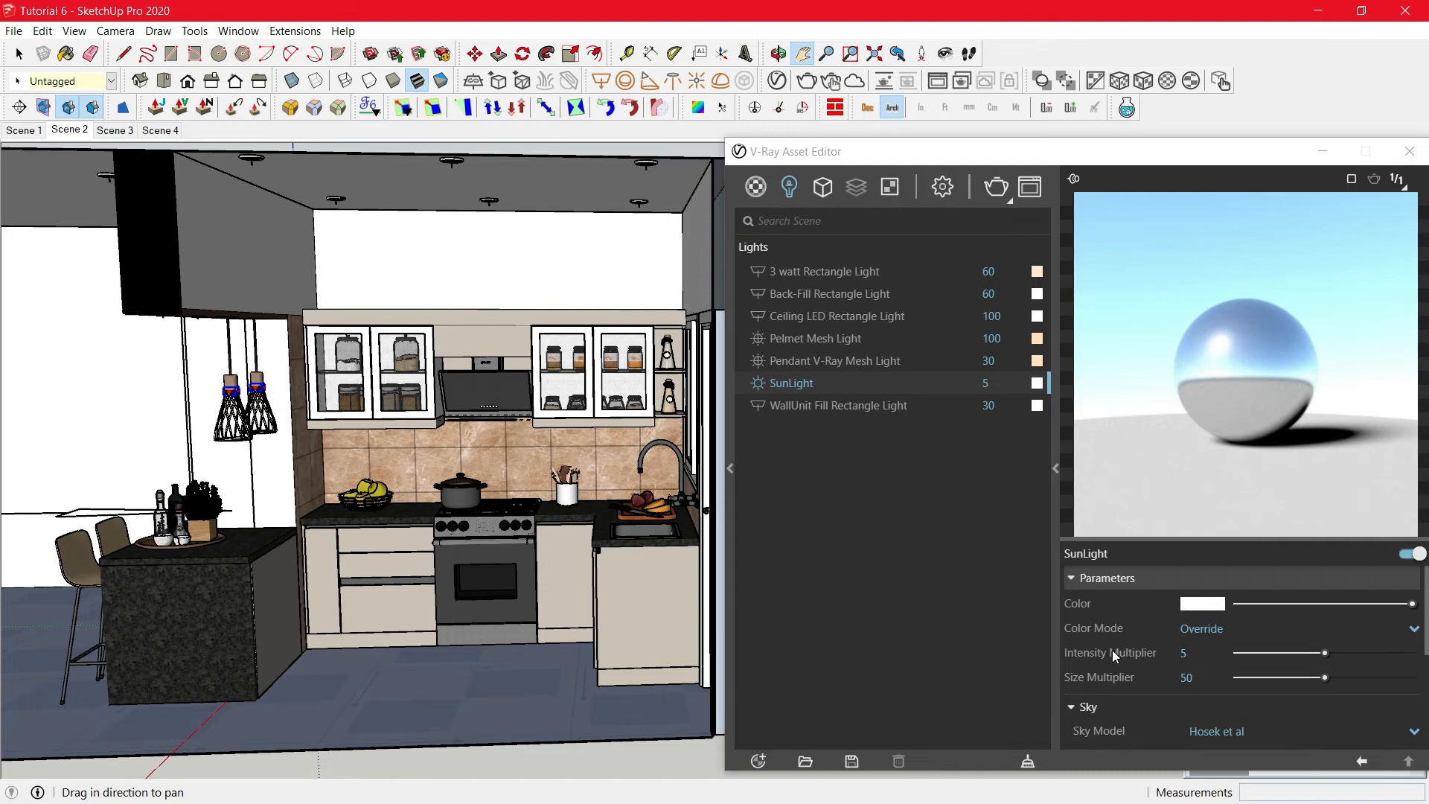
pyautogui.click(1243, 629)
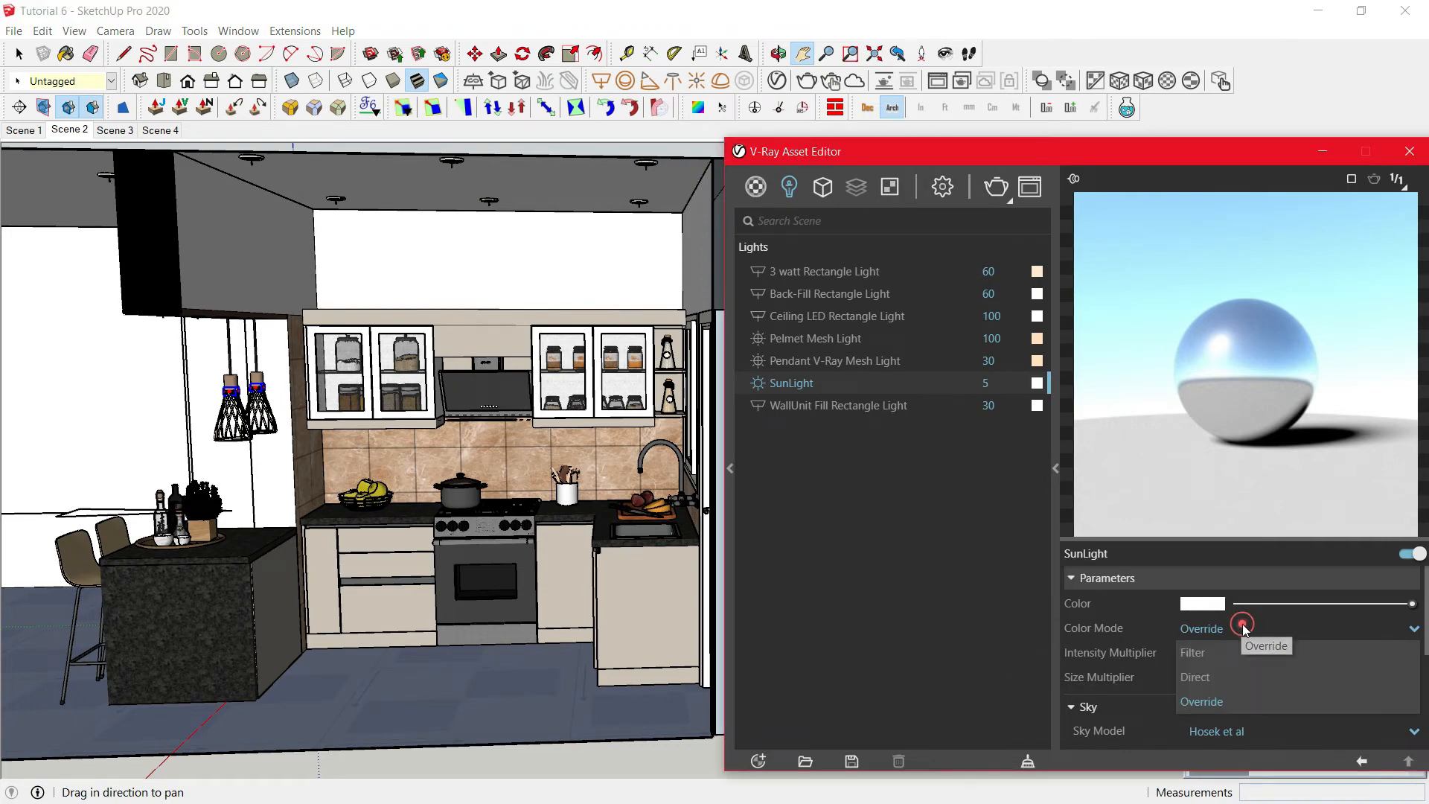
pyautogui.click(1236, 700)
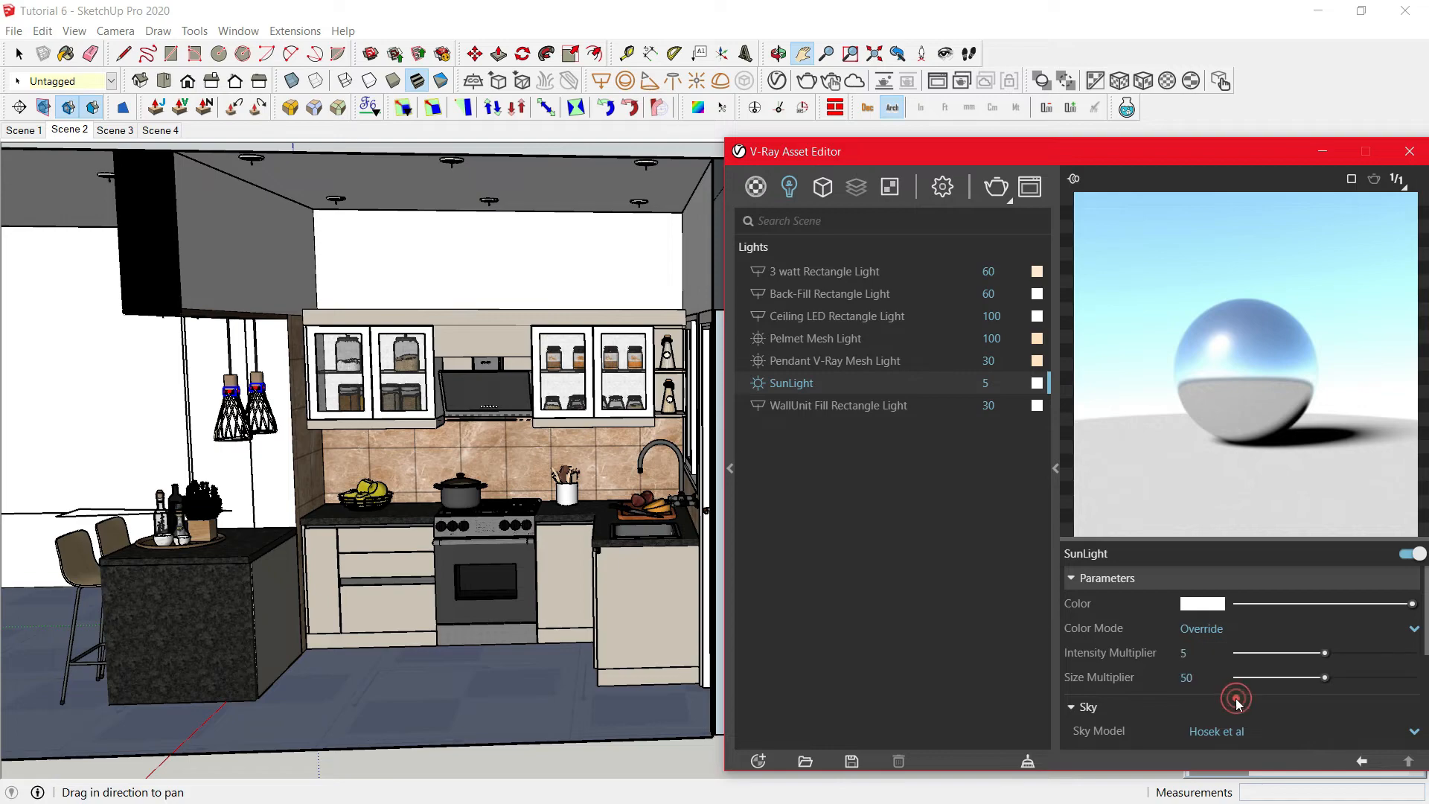
pyautogui.doubleClick(1196, 653)
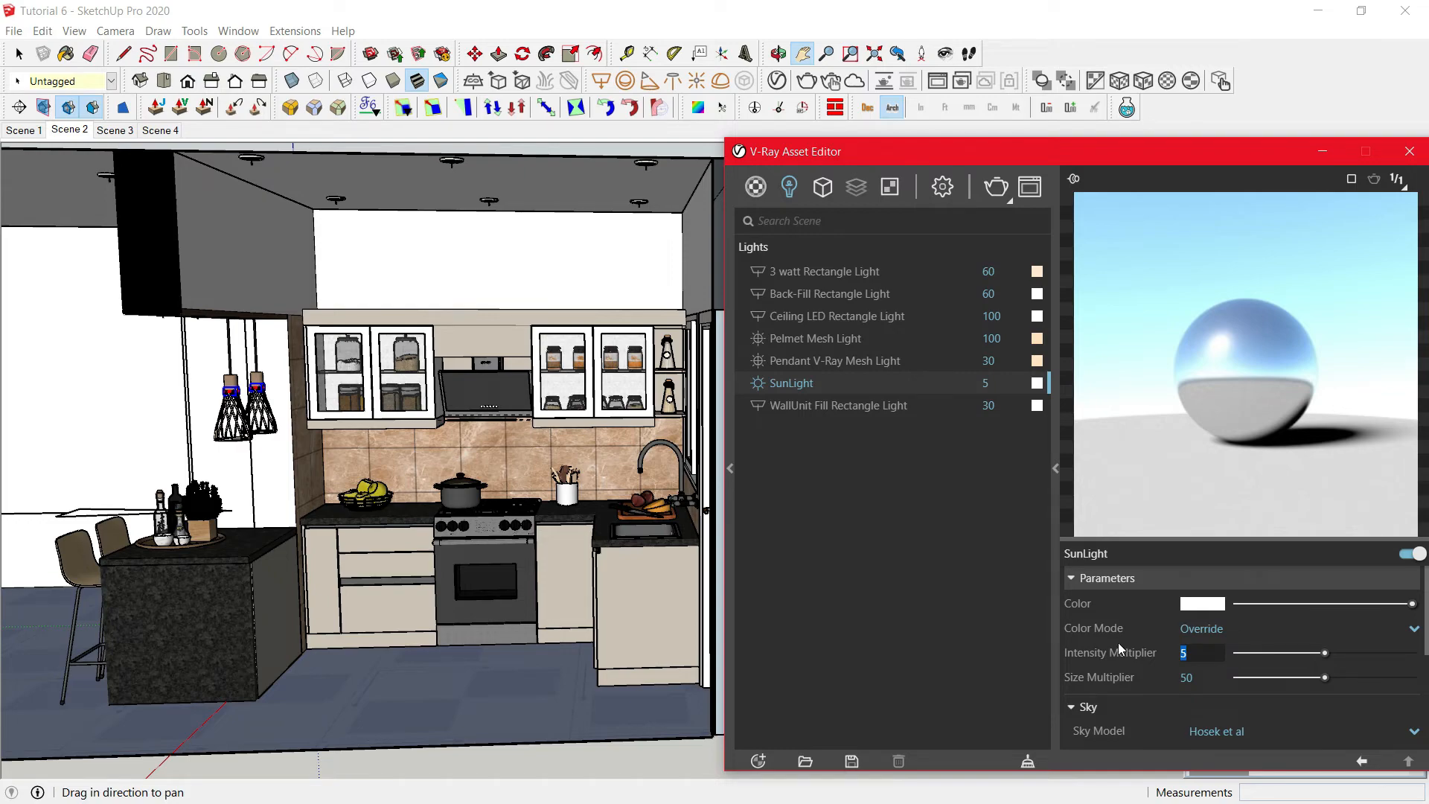
pyautogui.doubleClick(1192, 677)
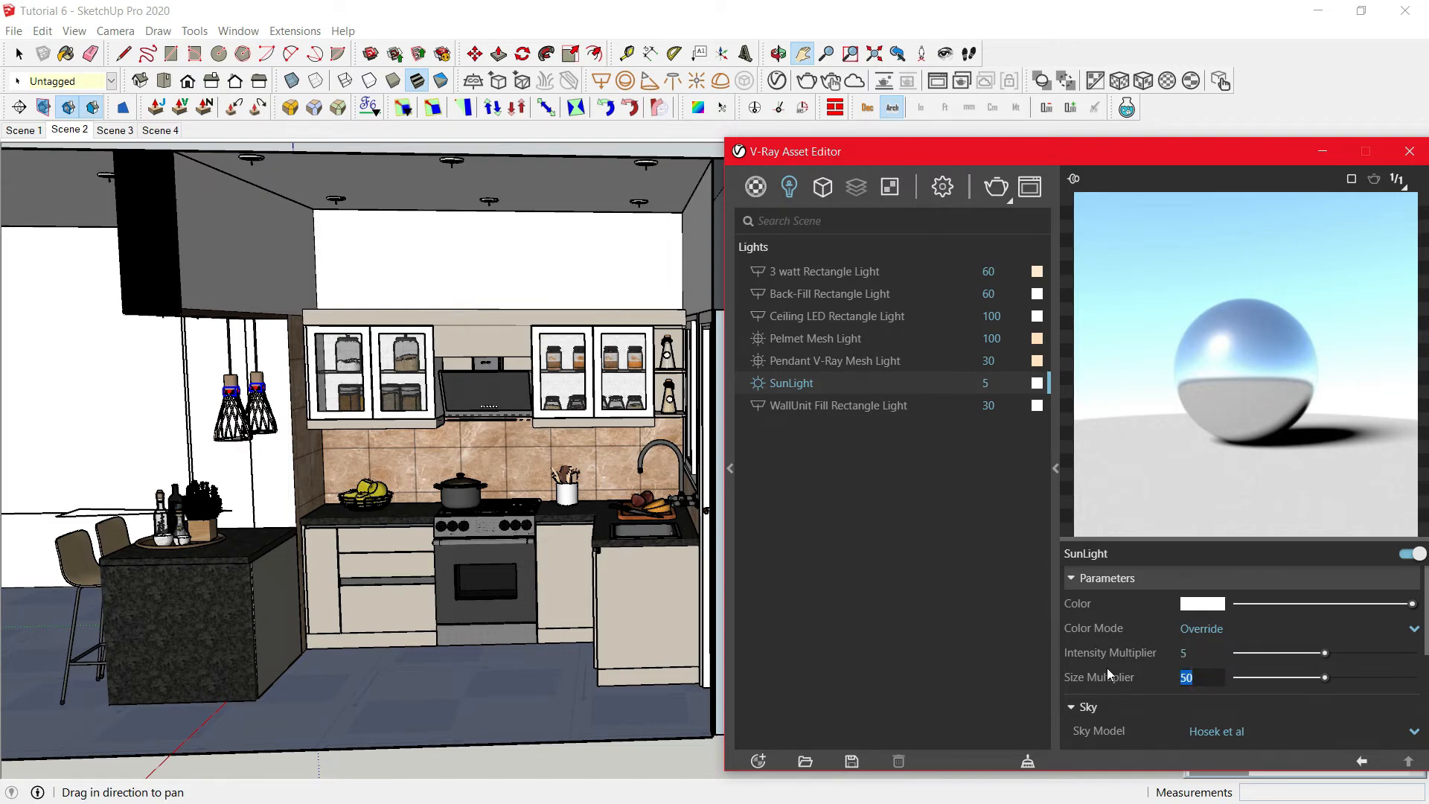
# Set the SunLight's ground albedo horizon offset to 0.
pyautogui.scroll(-5, 1117, 670)
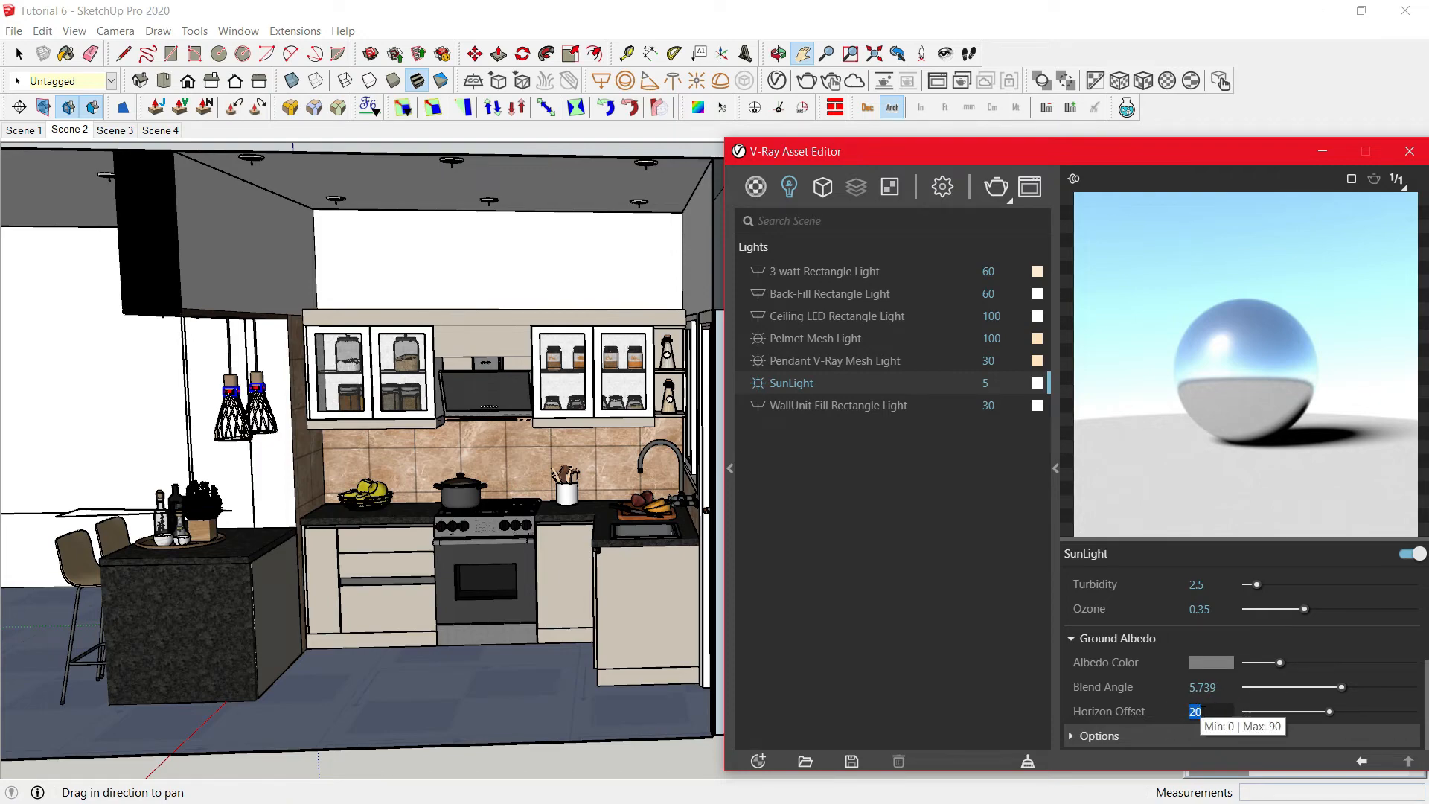
pyautogui.write('0')
pyautogui.click(1216, 725)
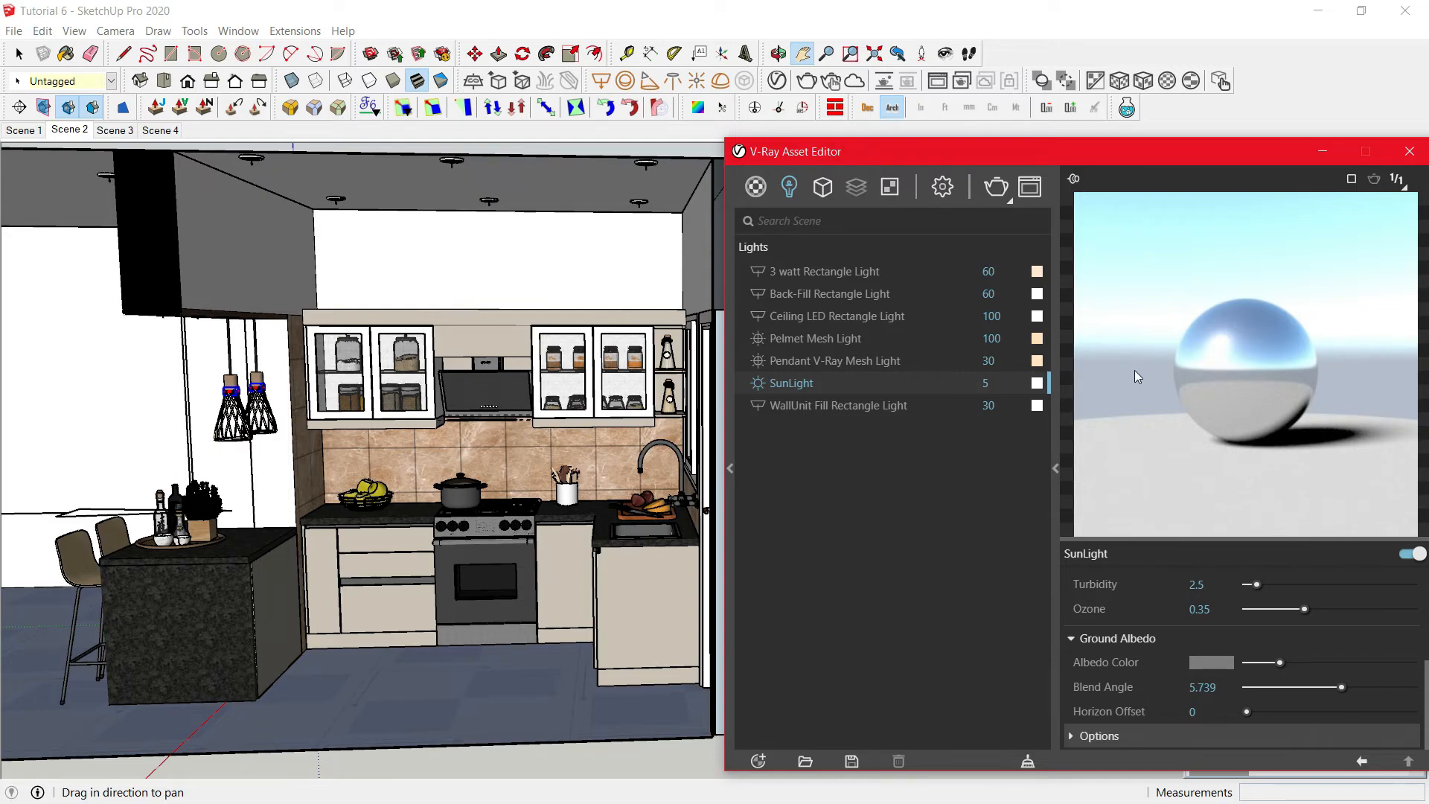
# Set the SunLight's ground albedo horizon offset to 20.
pyautogui.moveTo(1202, 709); pyautogui.dragTo(1154, 705)
pyautogui.write('20')
pyautogui.press('Return')
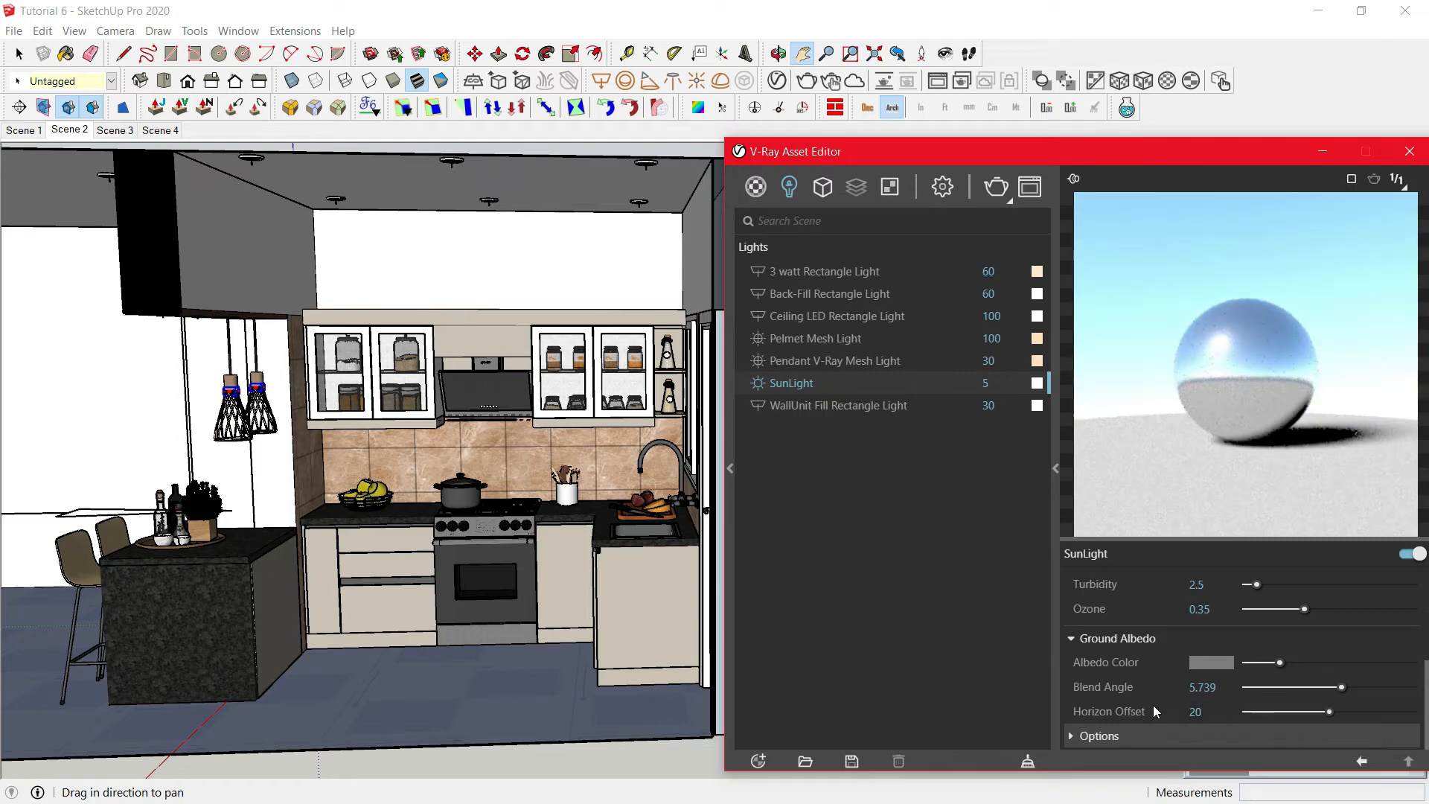
# Select the WallUnit Fill Rectangle Light's objects in the scene and examine their placement inside the glass wall cabinet.
pyautogui.click(836, 406)
pyautogui.rightClick(836, 406)
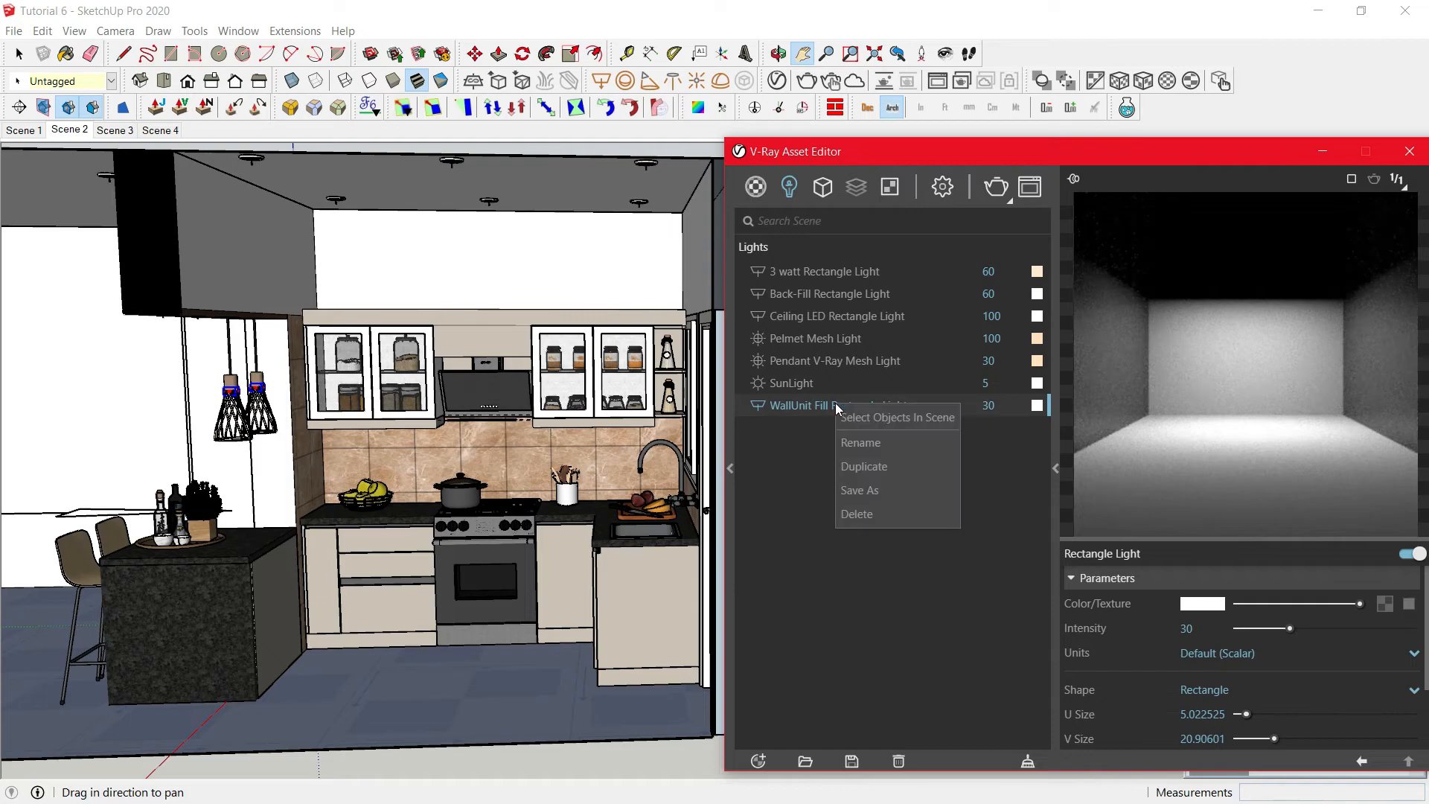
pyautogui.click(878, 415)
pyautogui.scroll(2, 235, 340)
pyautogui.scroll(7, 357, 290)
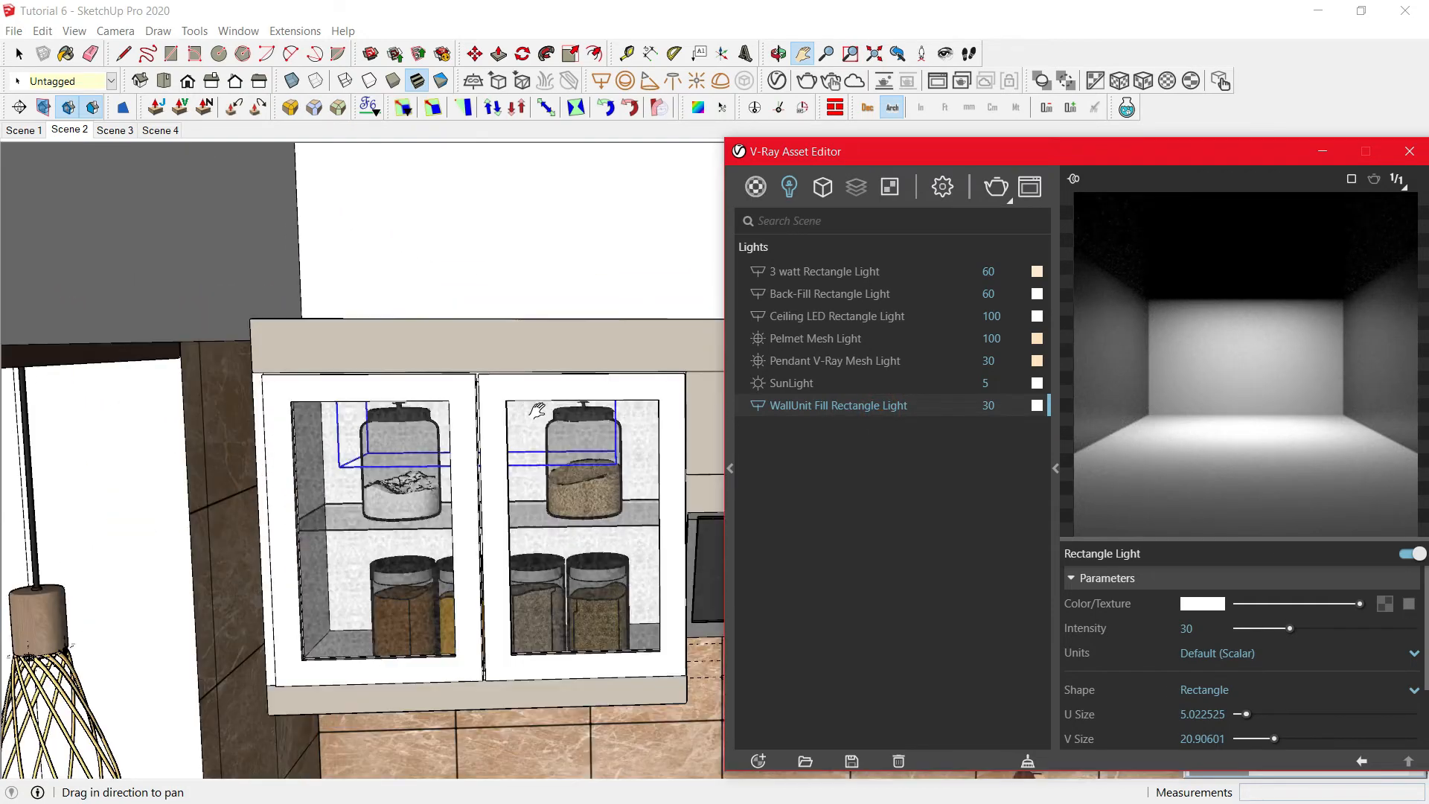
pyautogui.moveTo(513, 439); pyautogui.dragTo(460, 302, button='middle')
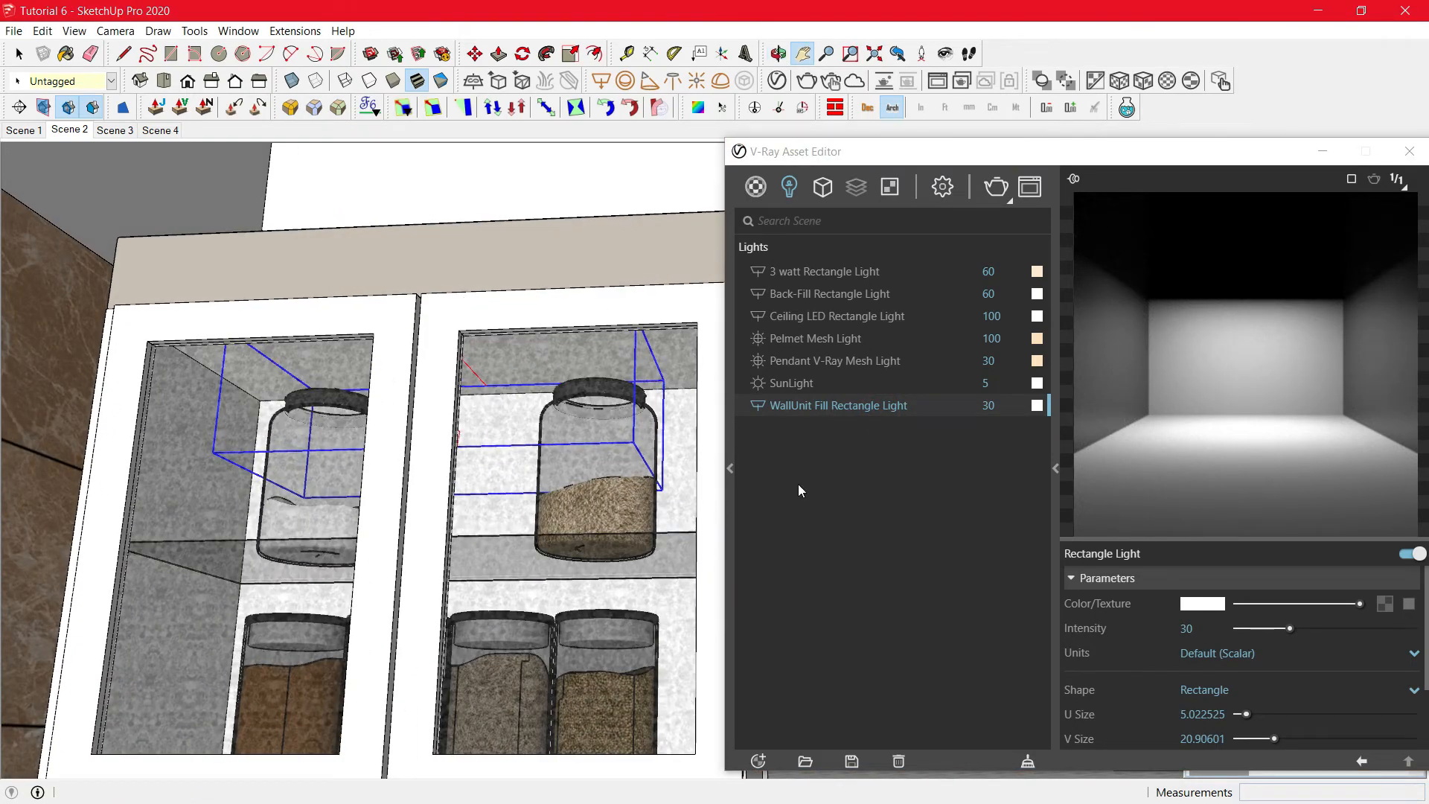
# Check the WallUnit Fill Rectangle Light's intensity, make the light invisible through its options, and return to the Scene 2 view.
pyautogui.click(1219, 628)
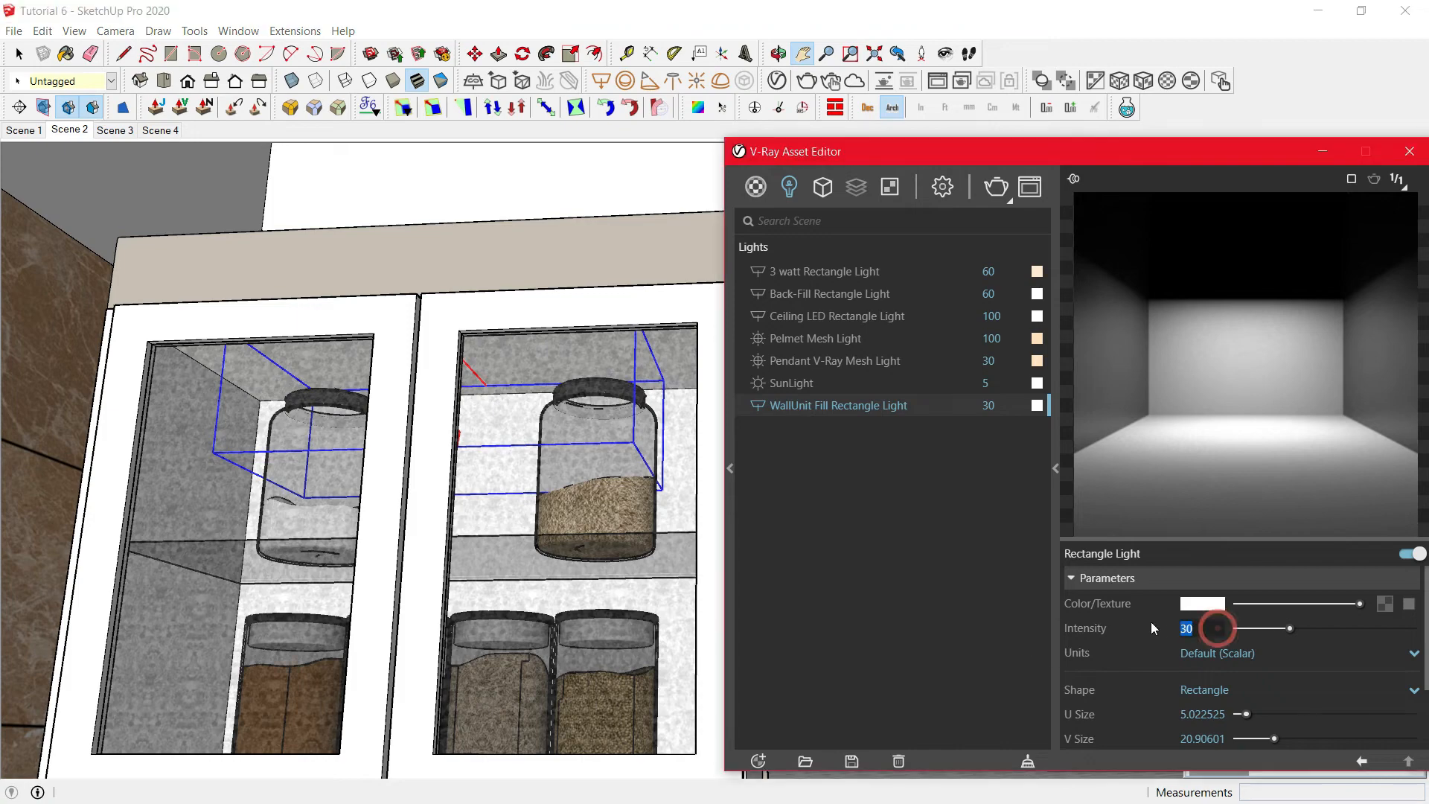
pyautogui.scroll(-2, 1145, 637)
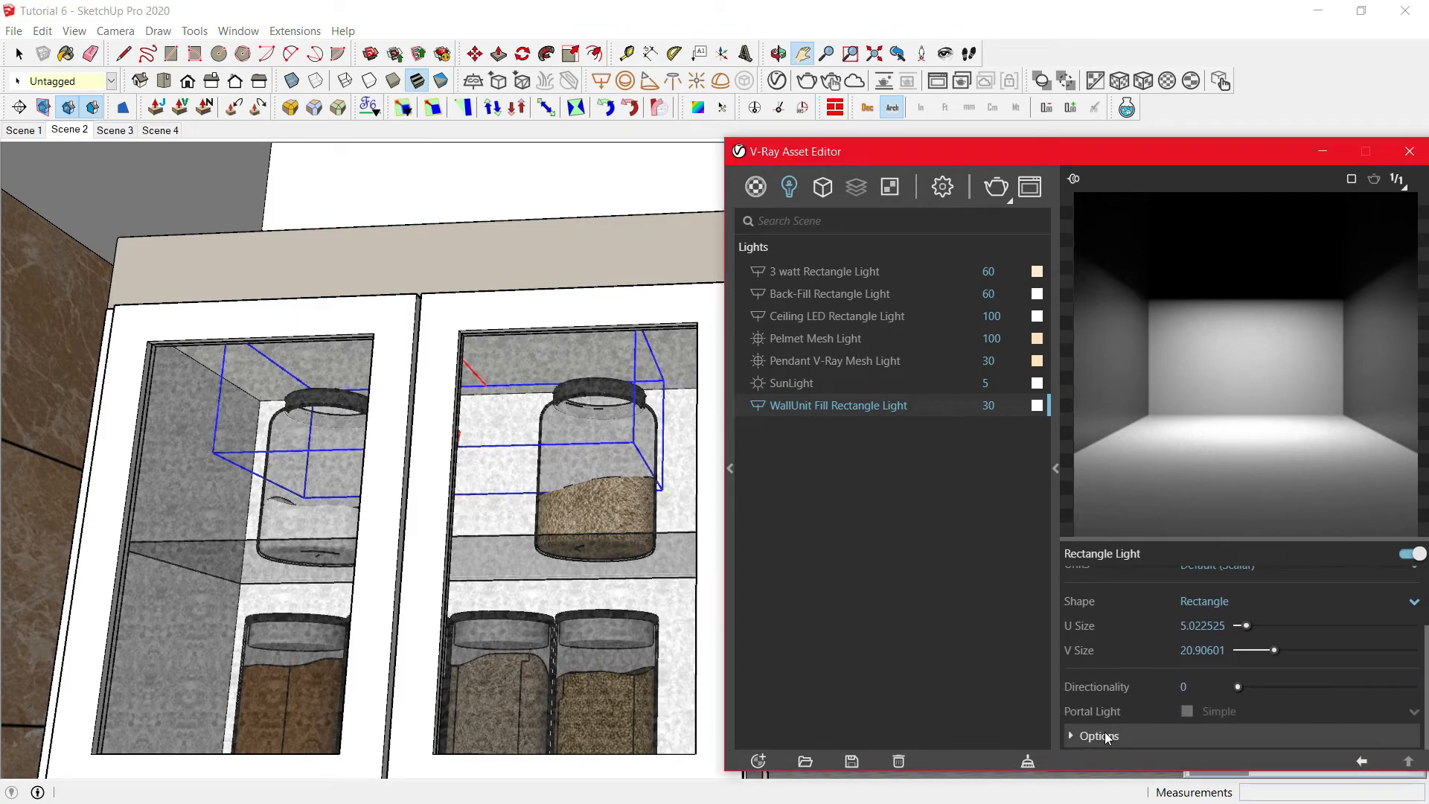
pyautogui.click(1106, 737)
pyautogui.scroll(-2, 1105, 726)
pyautogui.scroll(1, 1187, 624)
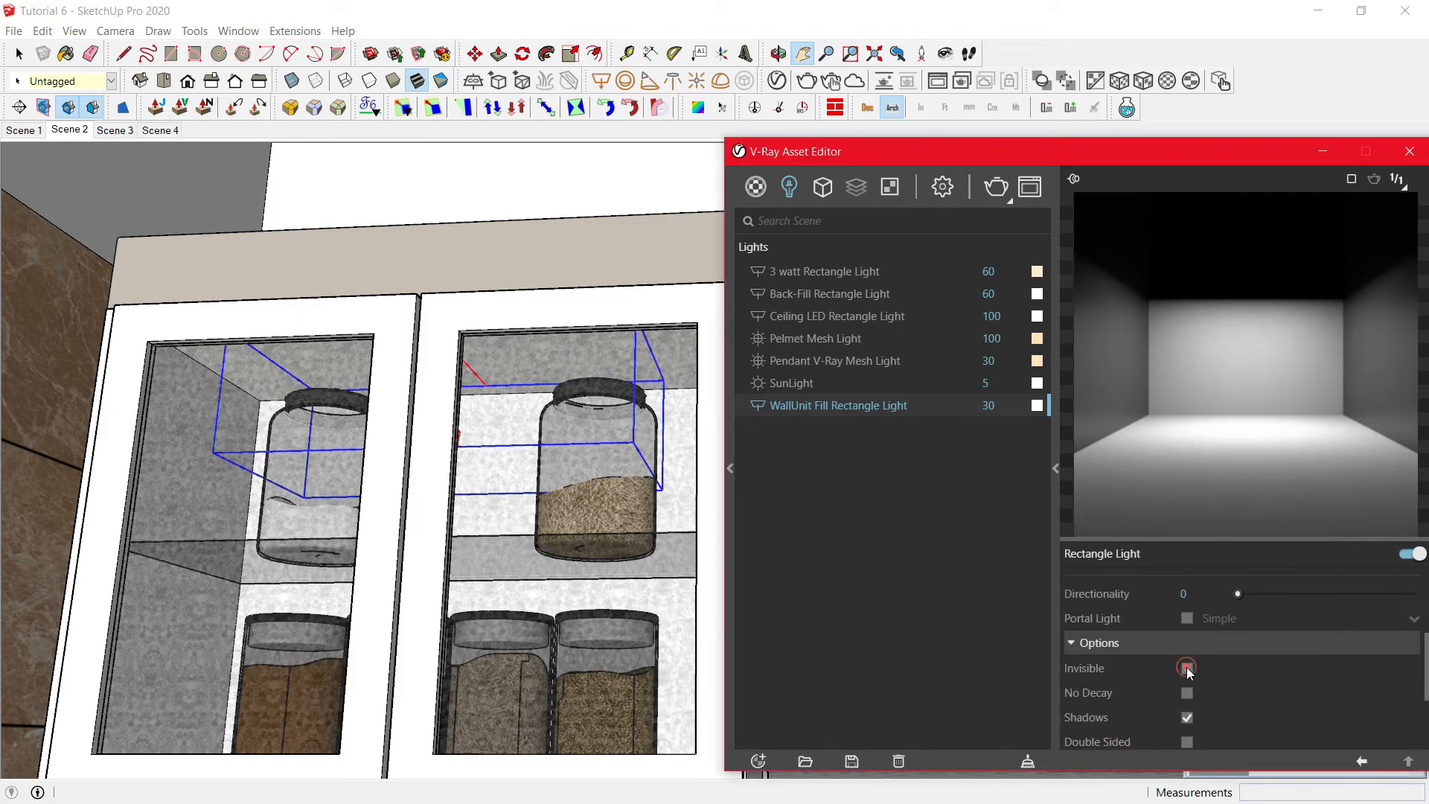
pyautogui.click(1187, 669)
pyautogui.moveTo(519, 542)
pyautogui.mouseDown(button='middle')
pyautogui.moveTo(494, 520)
pyautogui.moveTo(551, 616)
pyautogui.moveTo(9, 164)
pyautogui.mouseUp(button='middle')
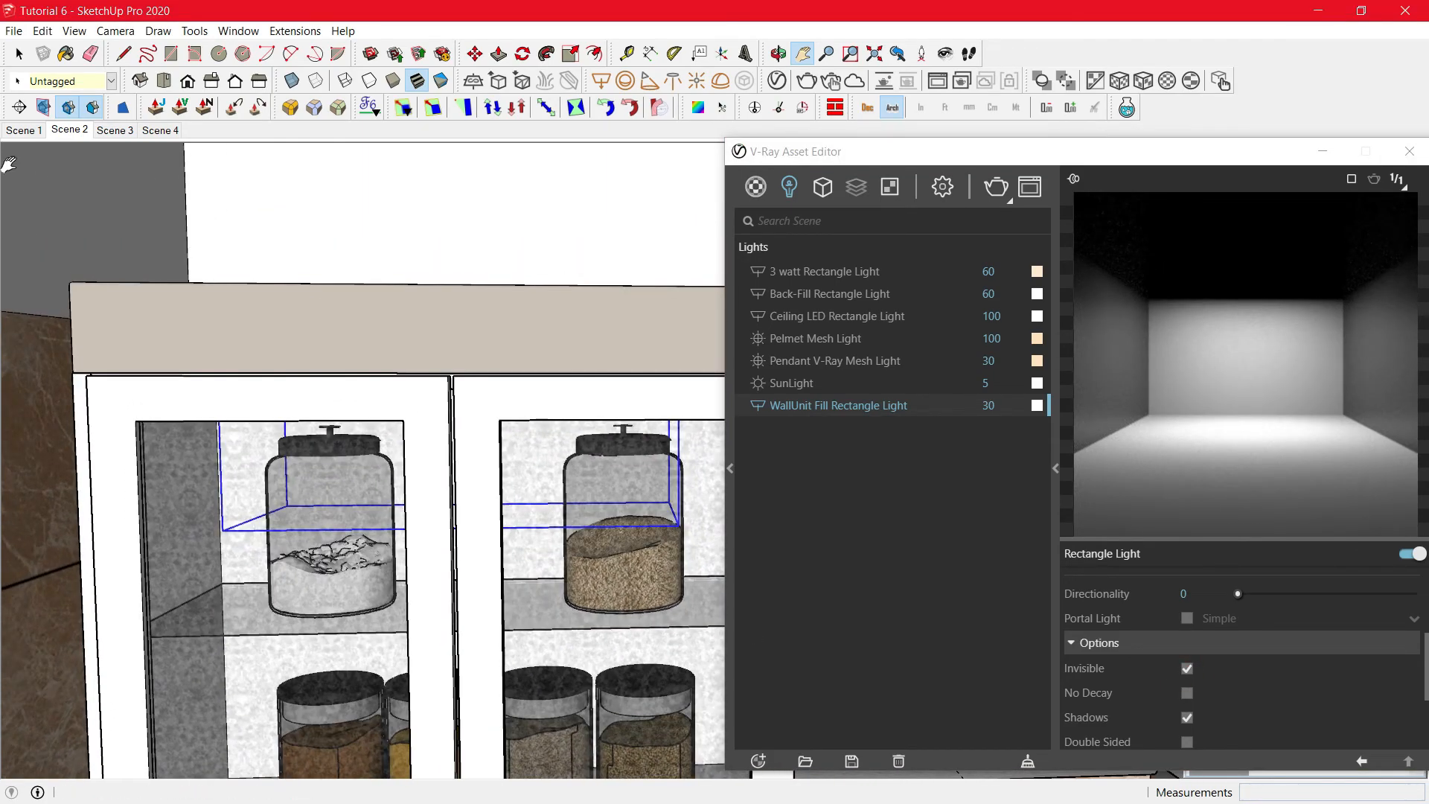
pyautogui.click(78, 132)
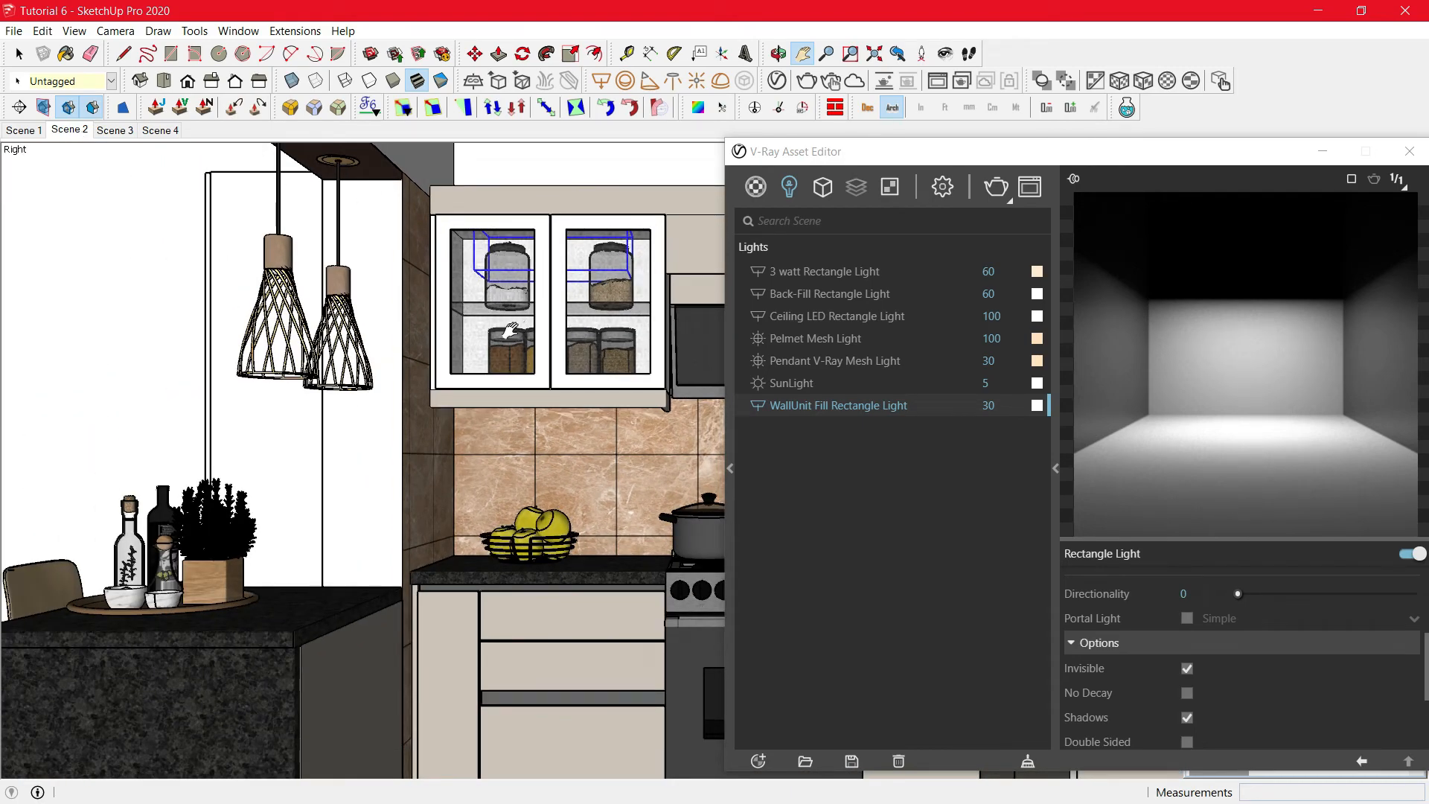
# Reset the V-Ray render settings to their defaults and turn off progressive rendering.
pyautogui.click(942, 187)
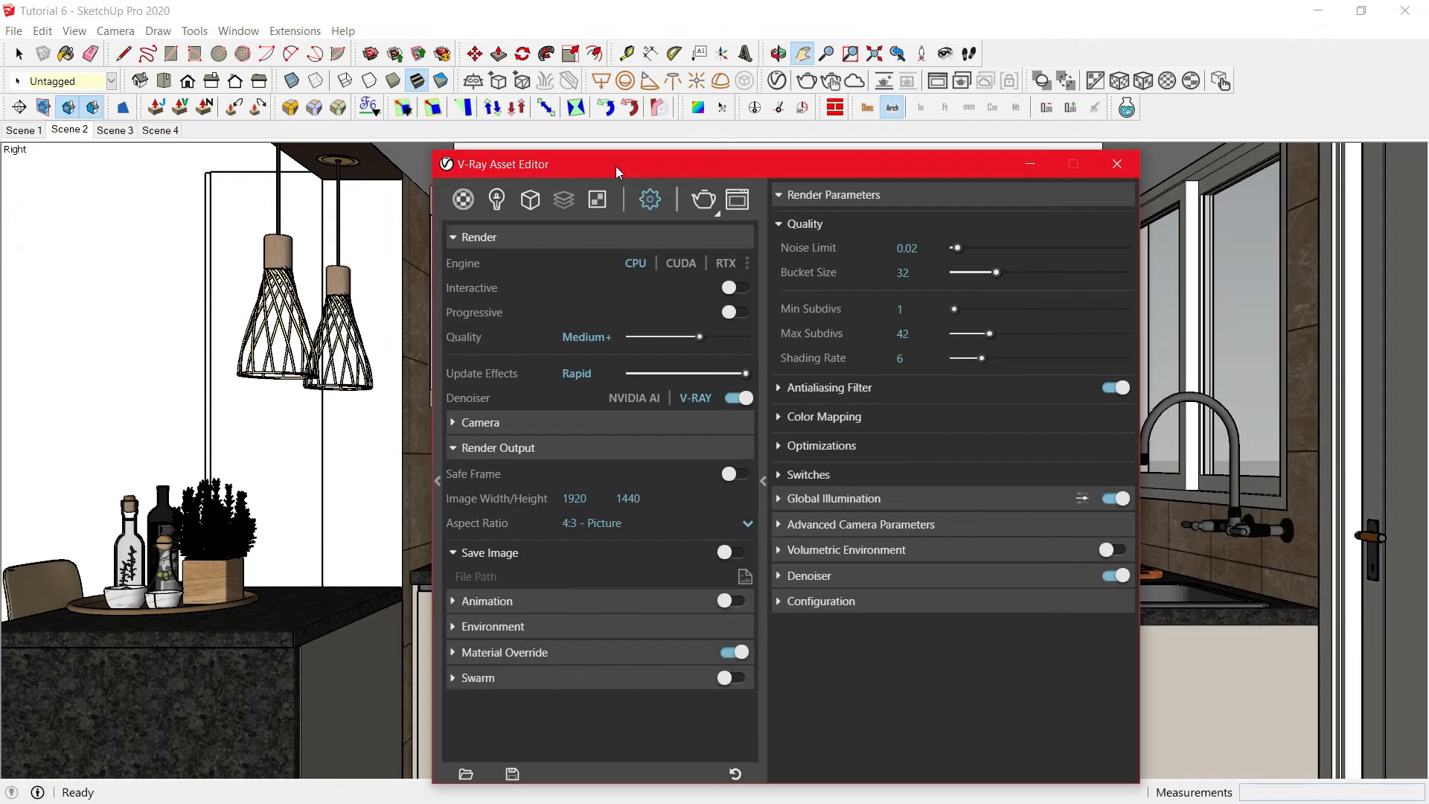
pyautogui.click(735, 774)
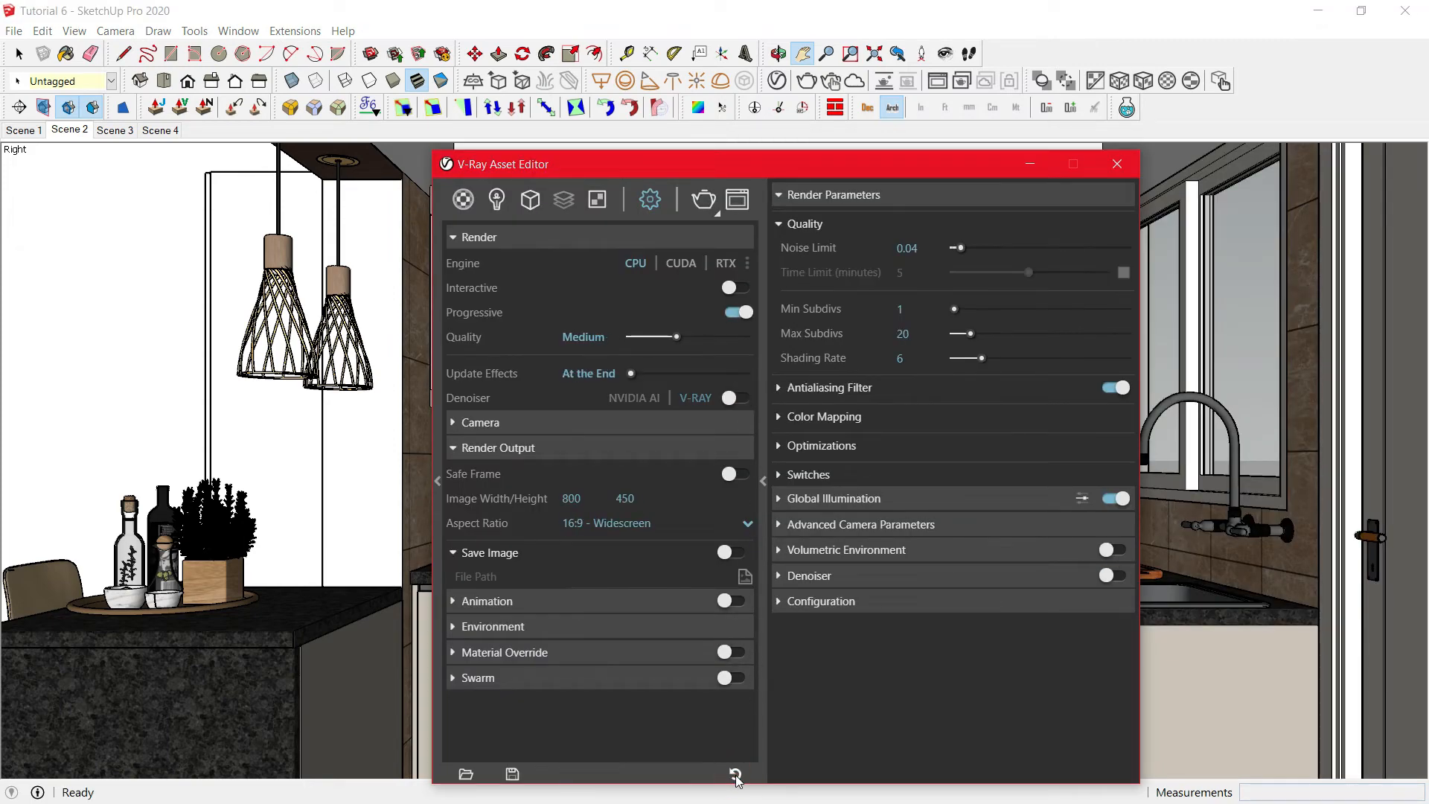
pyautogui.click(736, 312)
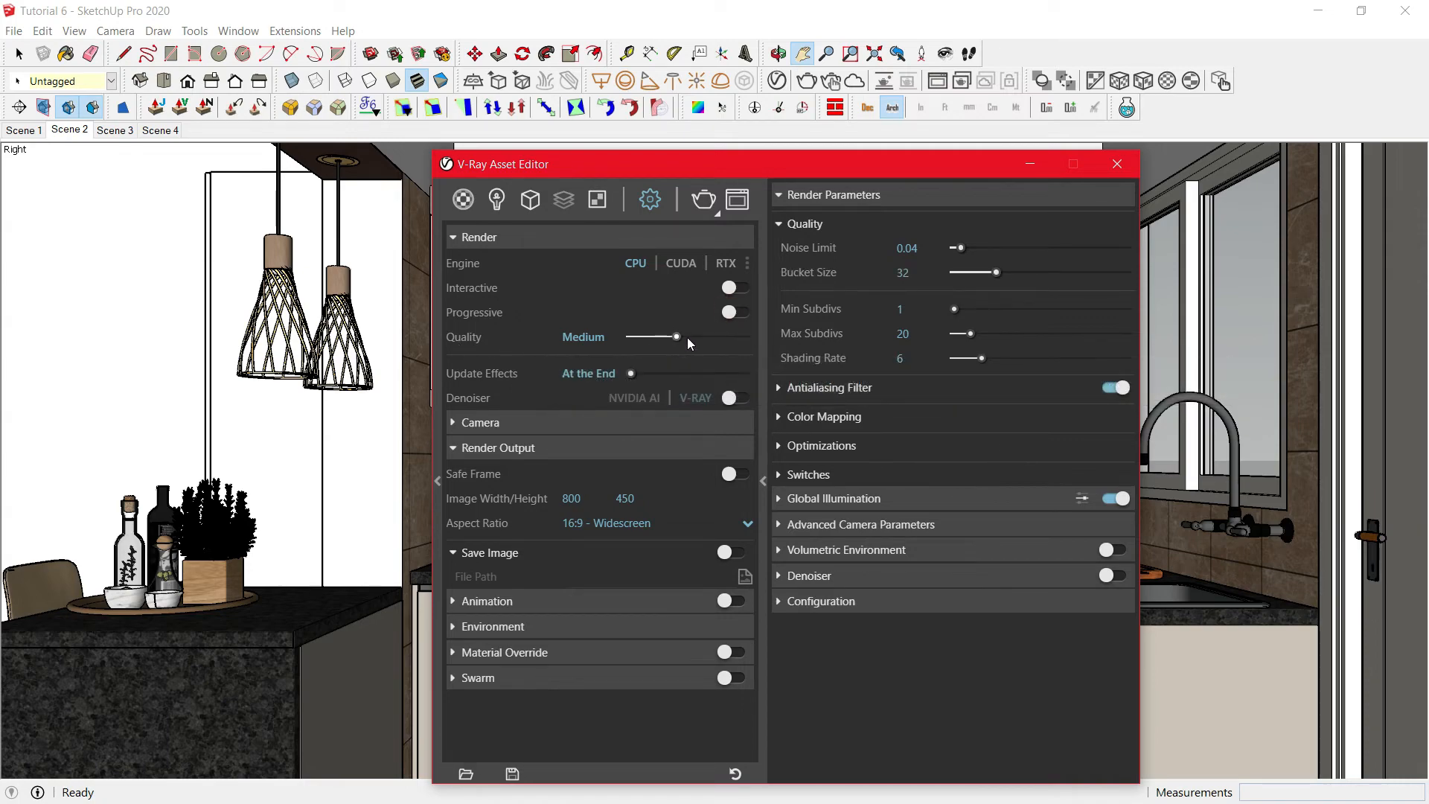
# Set the render quality to Medium+ and enable the V-Ray denoiser.
pyautogui.moveTo(679, 337); pyautogui.dragTo(699, 338)
pyautogui.click(630, 338)
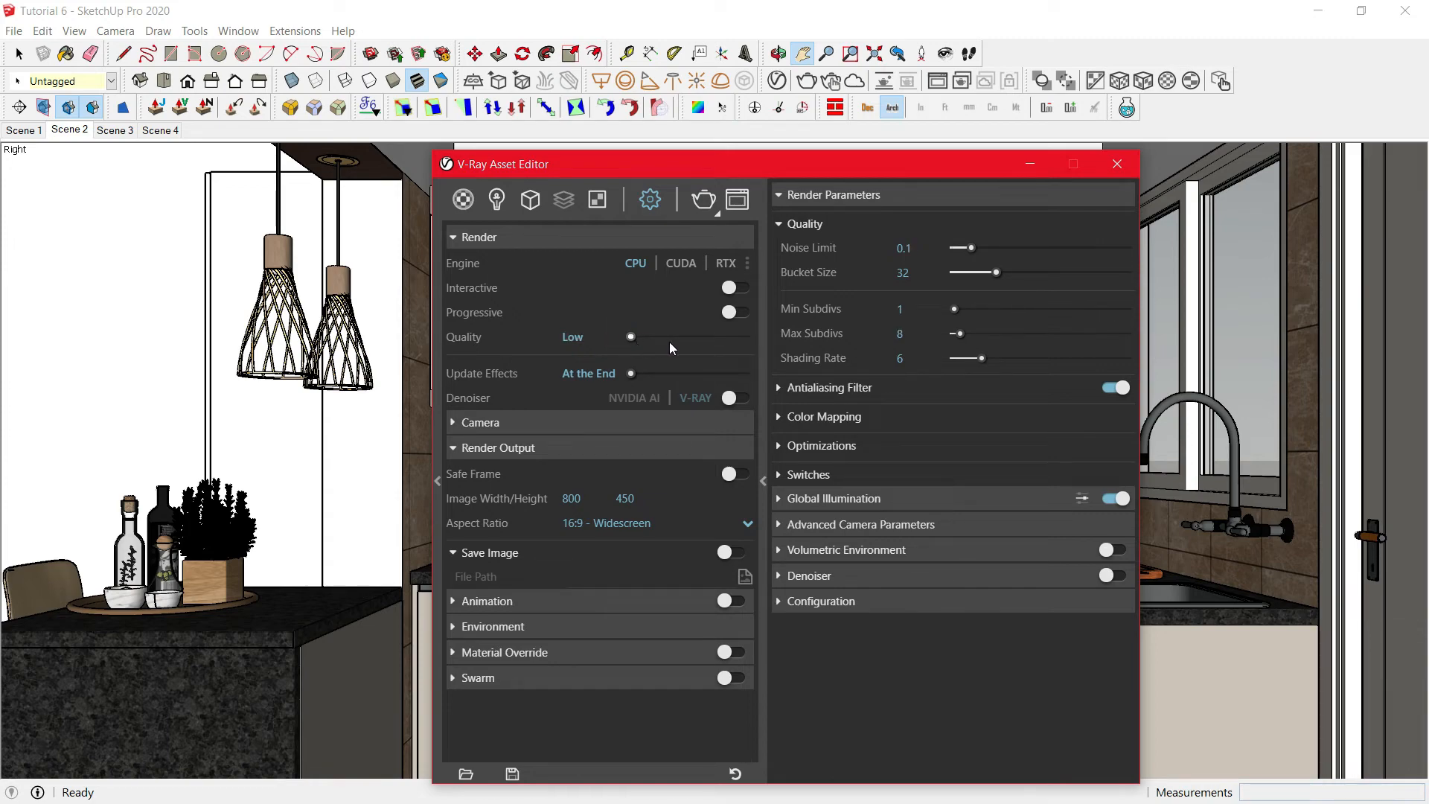
pyautogui.click(700, 337)
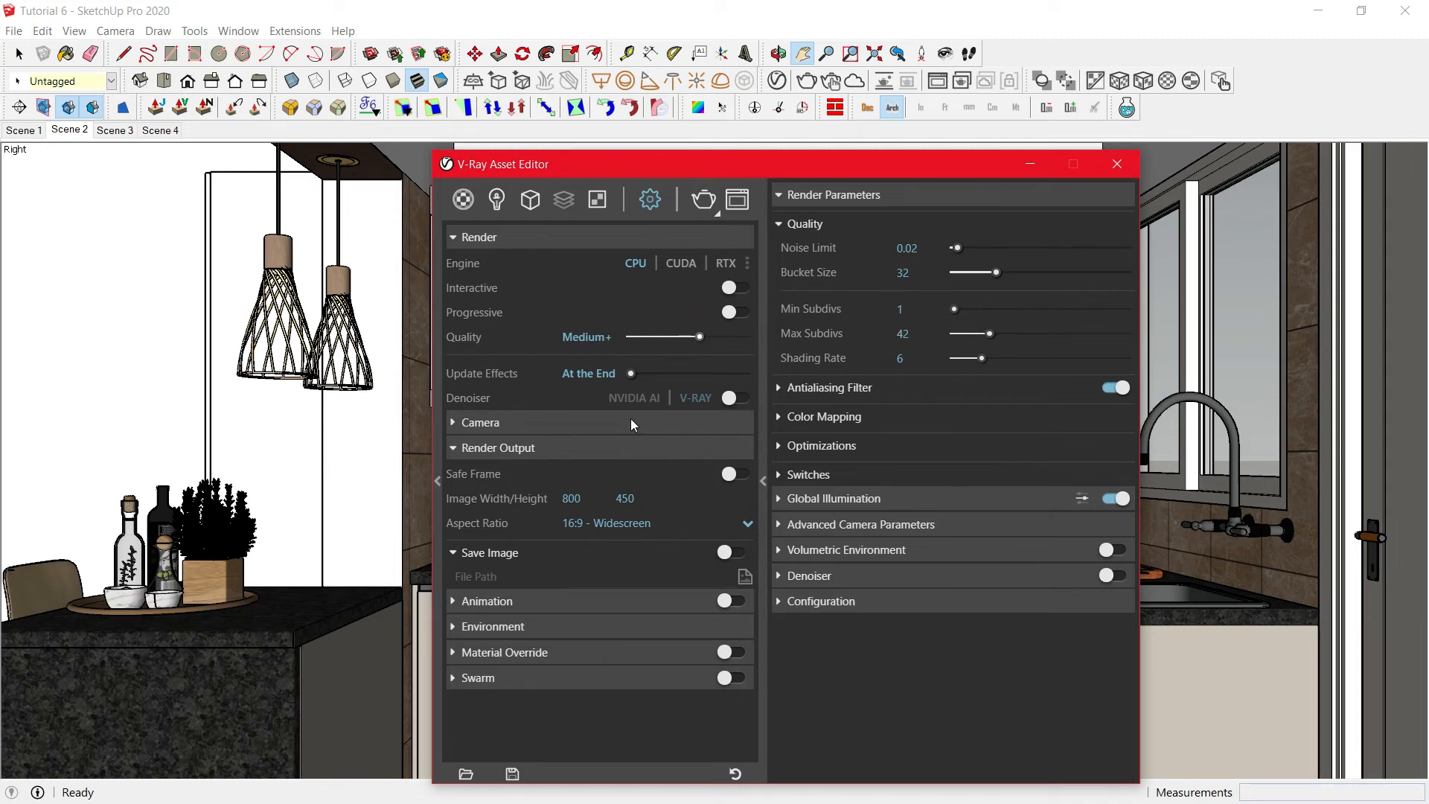
pyautogui.click(738, 397)
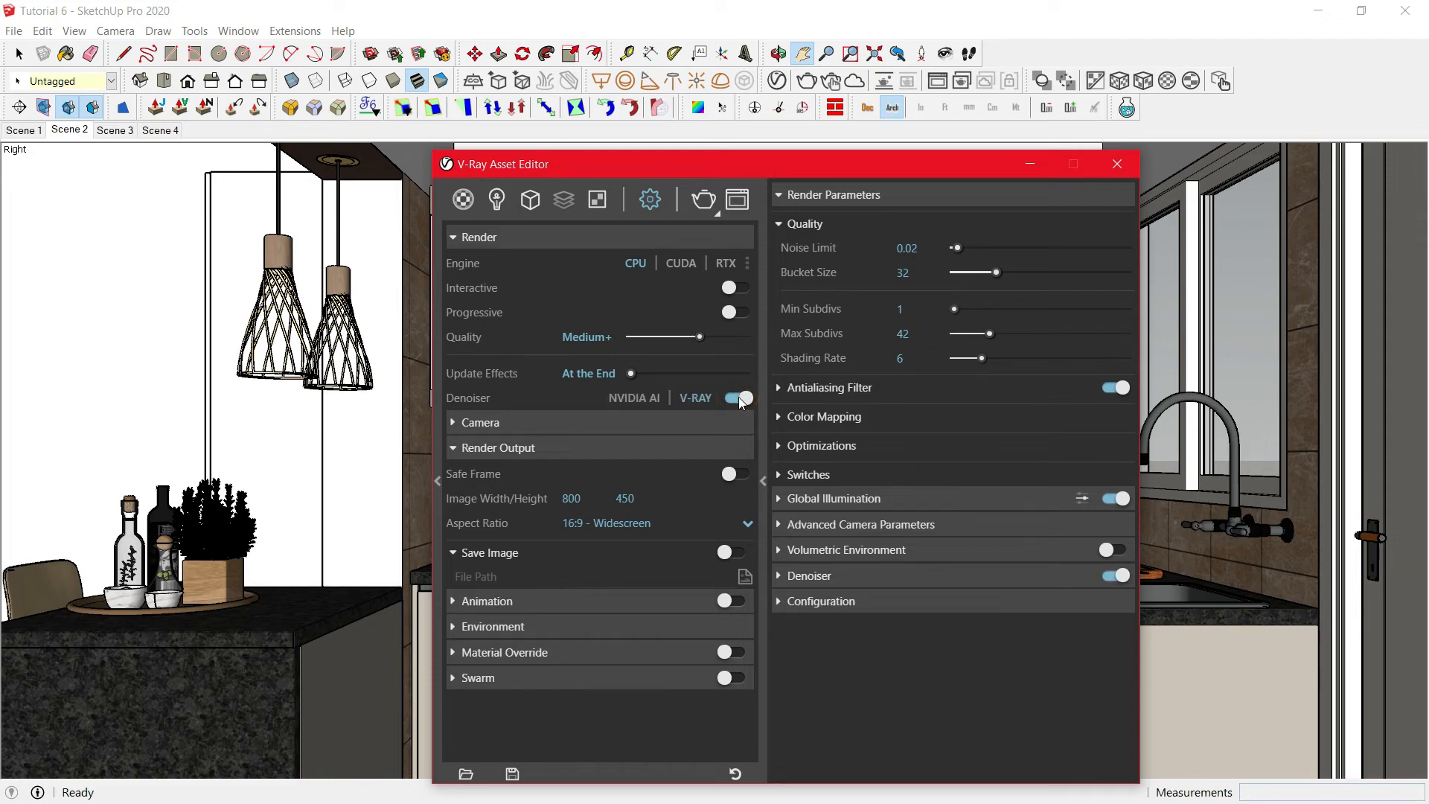
pyautogui.click(458, 422)
pyautogui.click(457, 423)
# Enable the render output's safe frame, enter an image width of 1920, and choose the 4:3 - Picture aspect ratio.
pyautogui.click(739, 474)
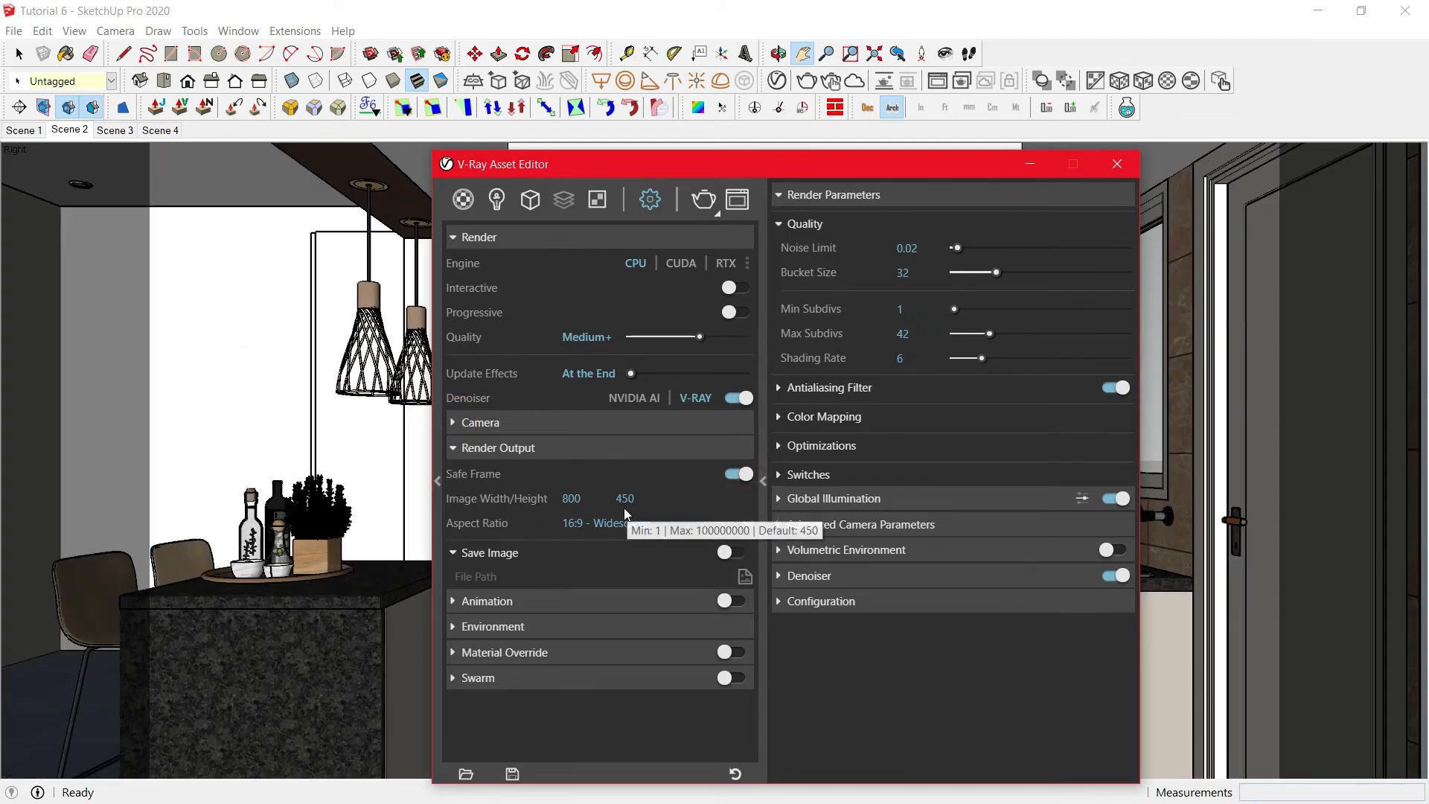
pyautogui.moveTo(584, 499); pyautogui.dragTo(495, 500)
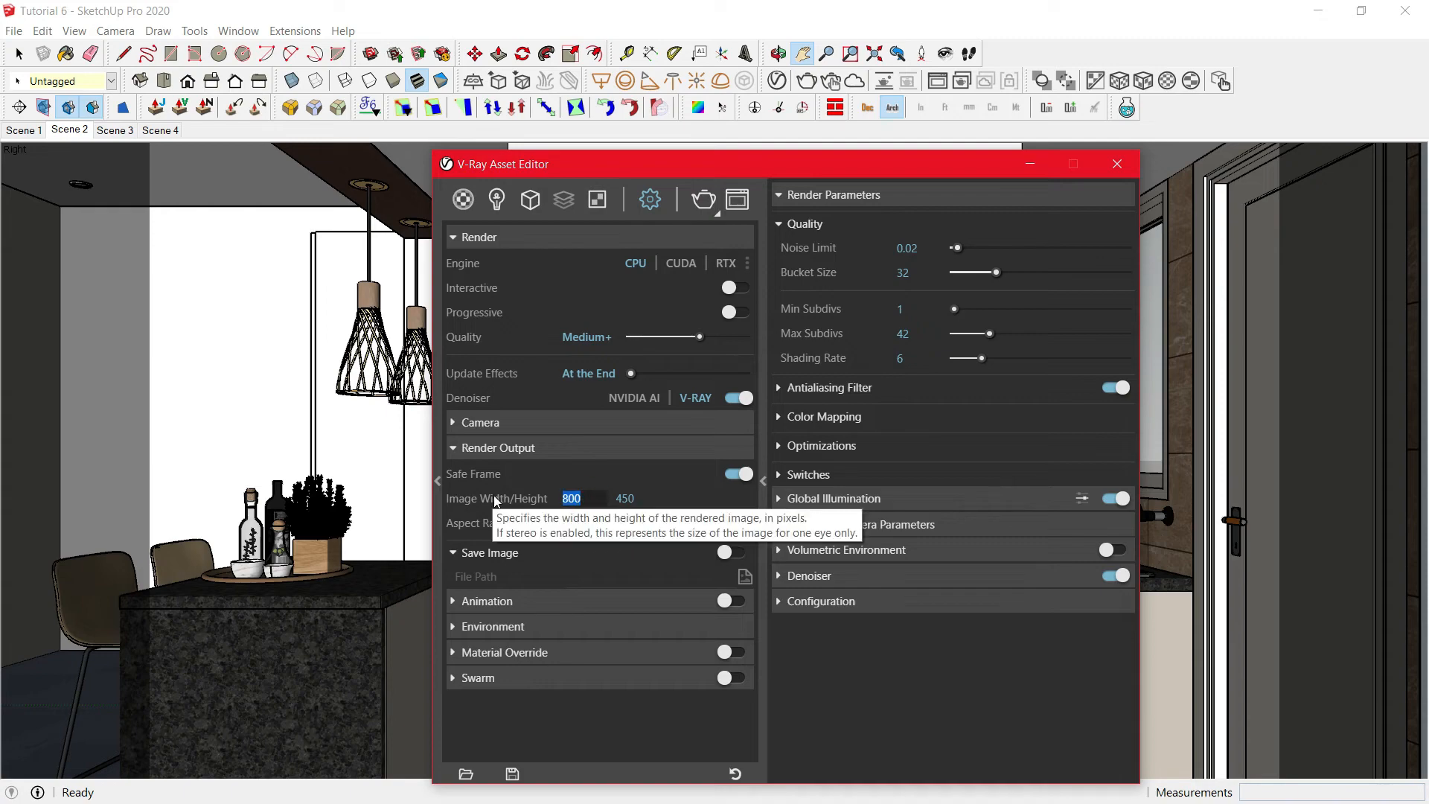
pyautogui.write('1920')
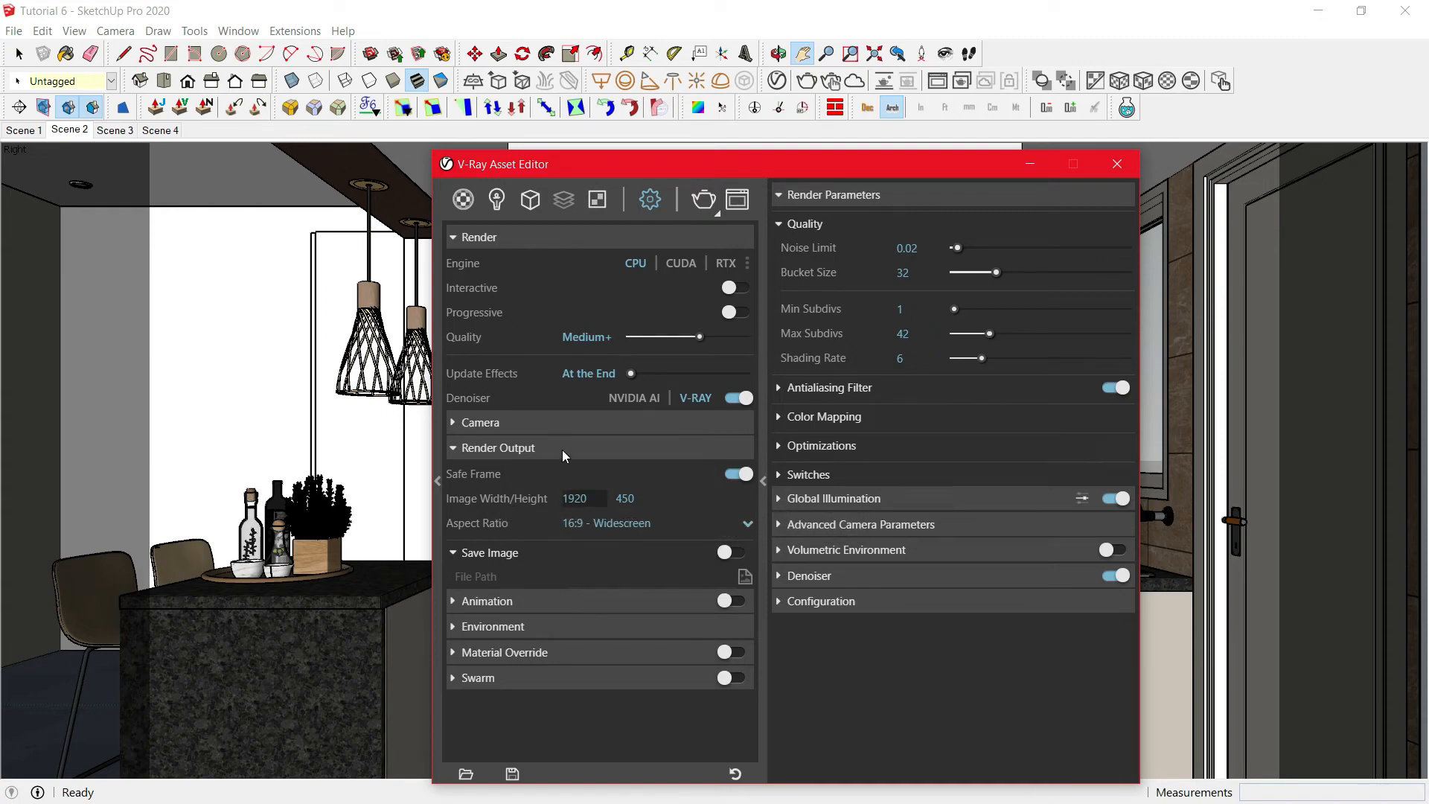
pyautogui.press('Return')
pyautogui.click(640, 524)
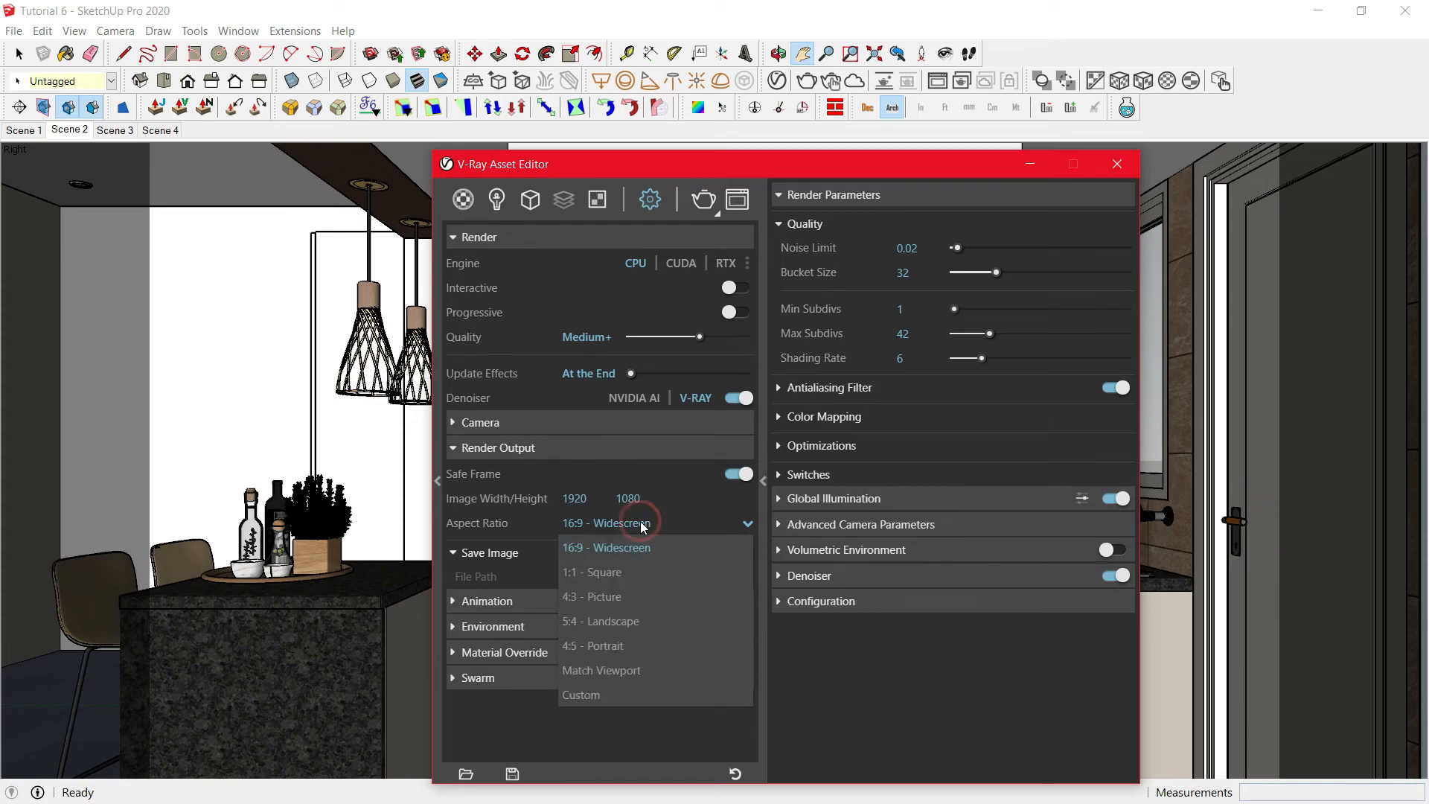
pyautogui.click(623, 596)
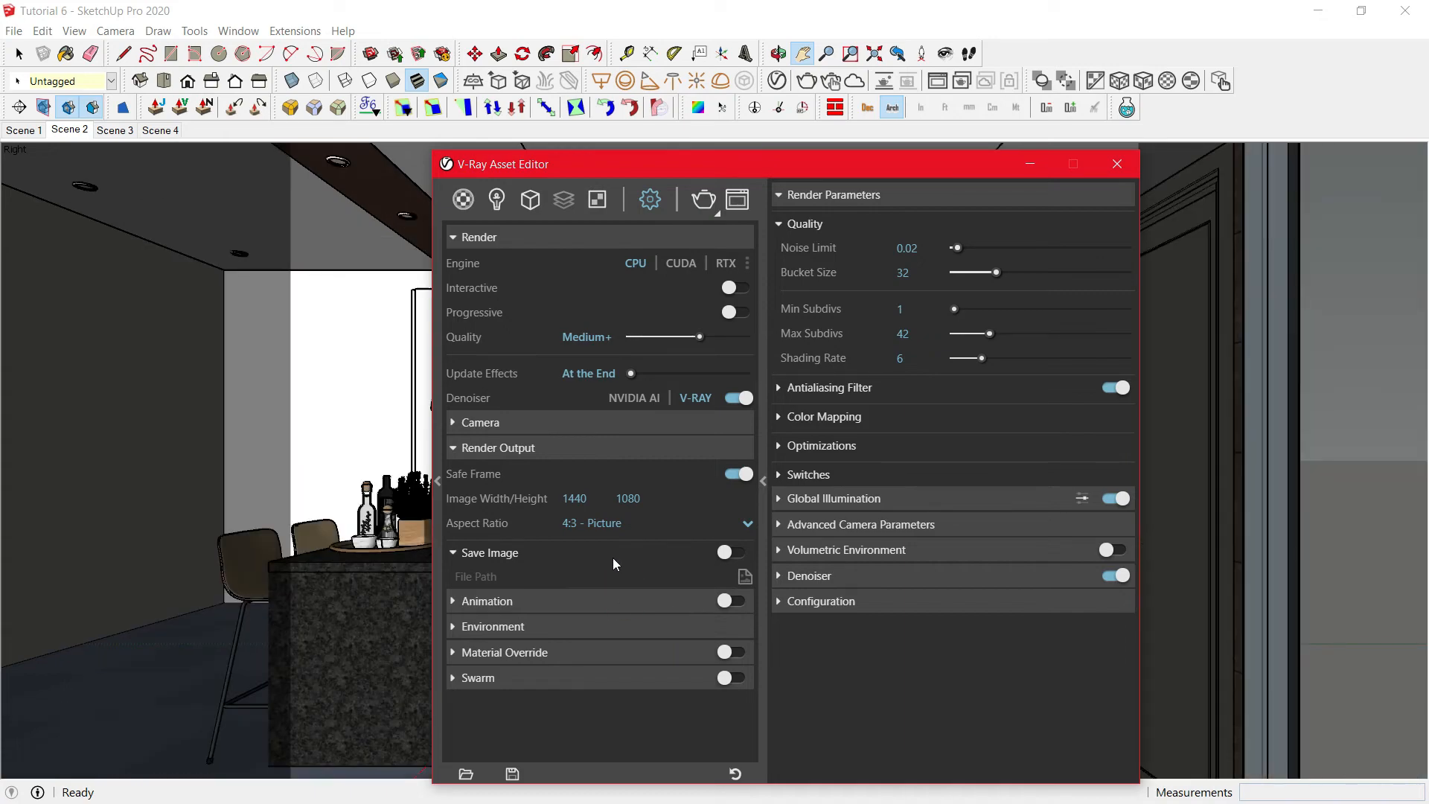
pyautogui.click(587, 449)
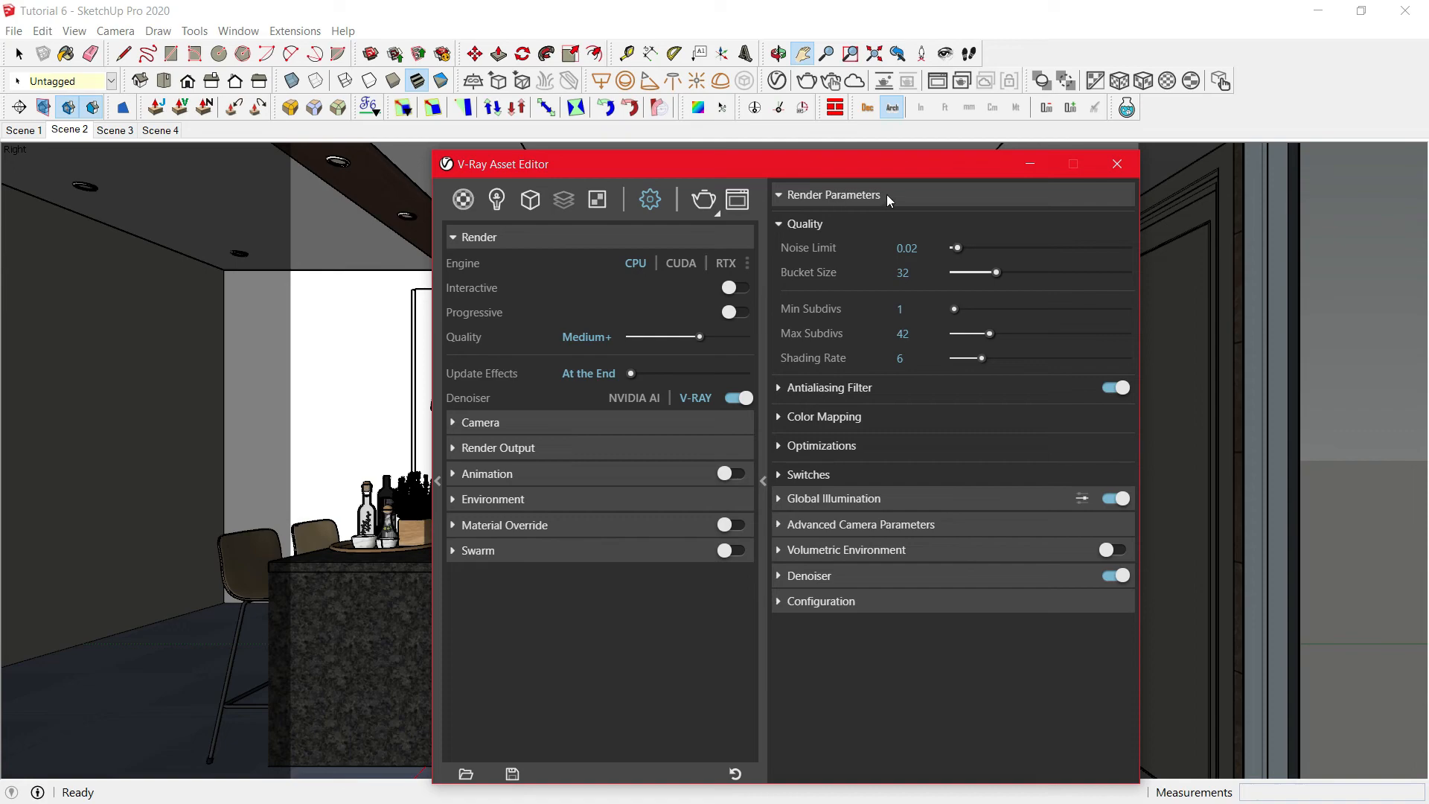
# Set the global illumination primary rays to Irradiance map.
pyautogui.click(851, 497)
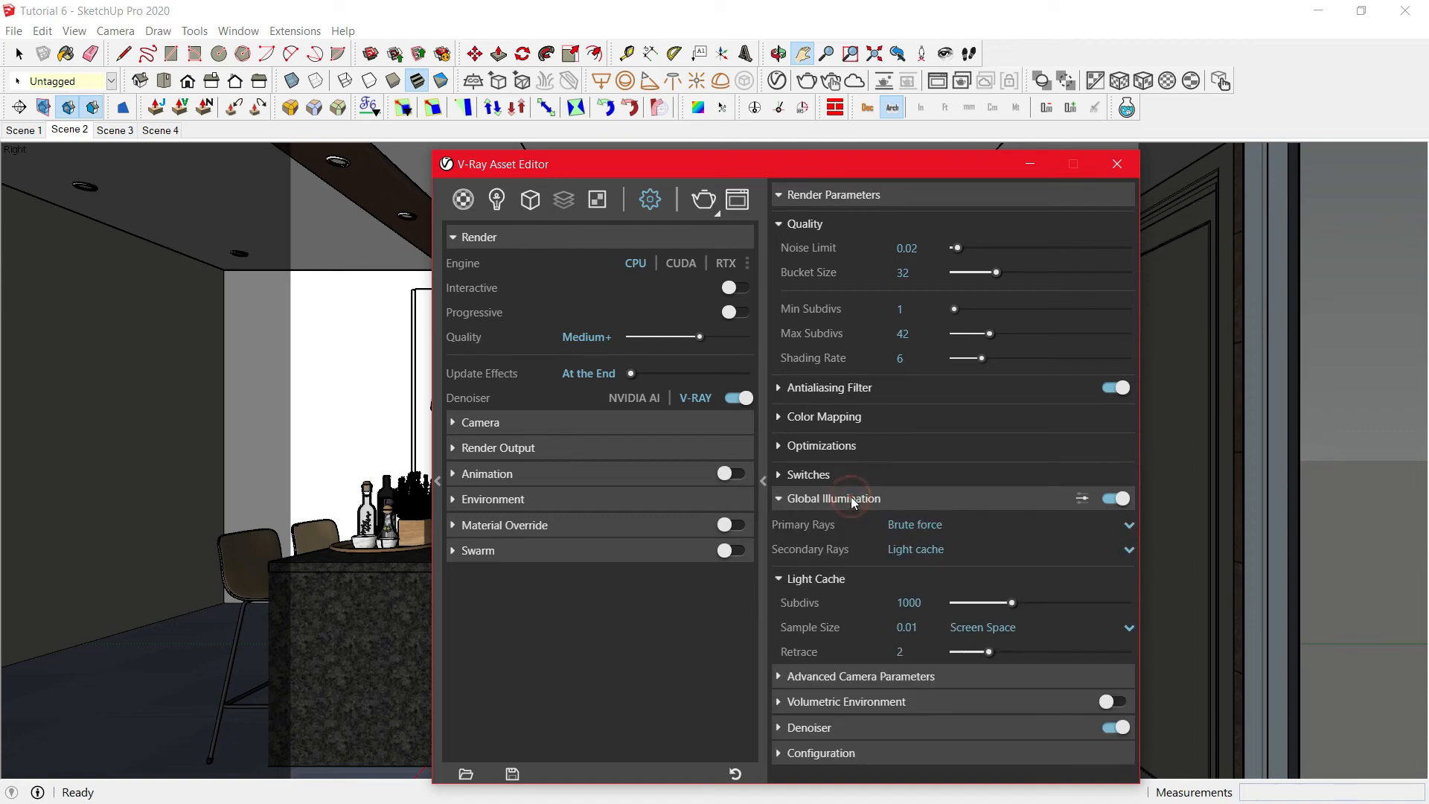
pyautogui.click(920, 524)
pyautogui.click(931, 547)
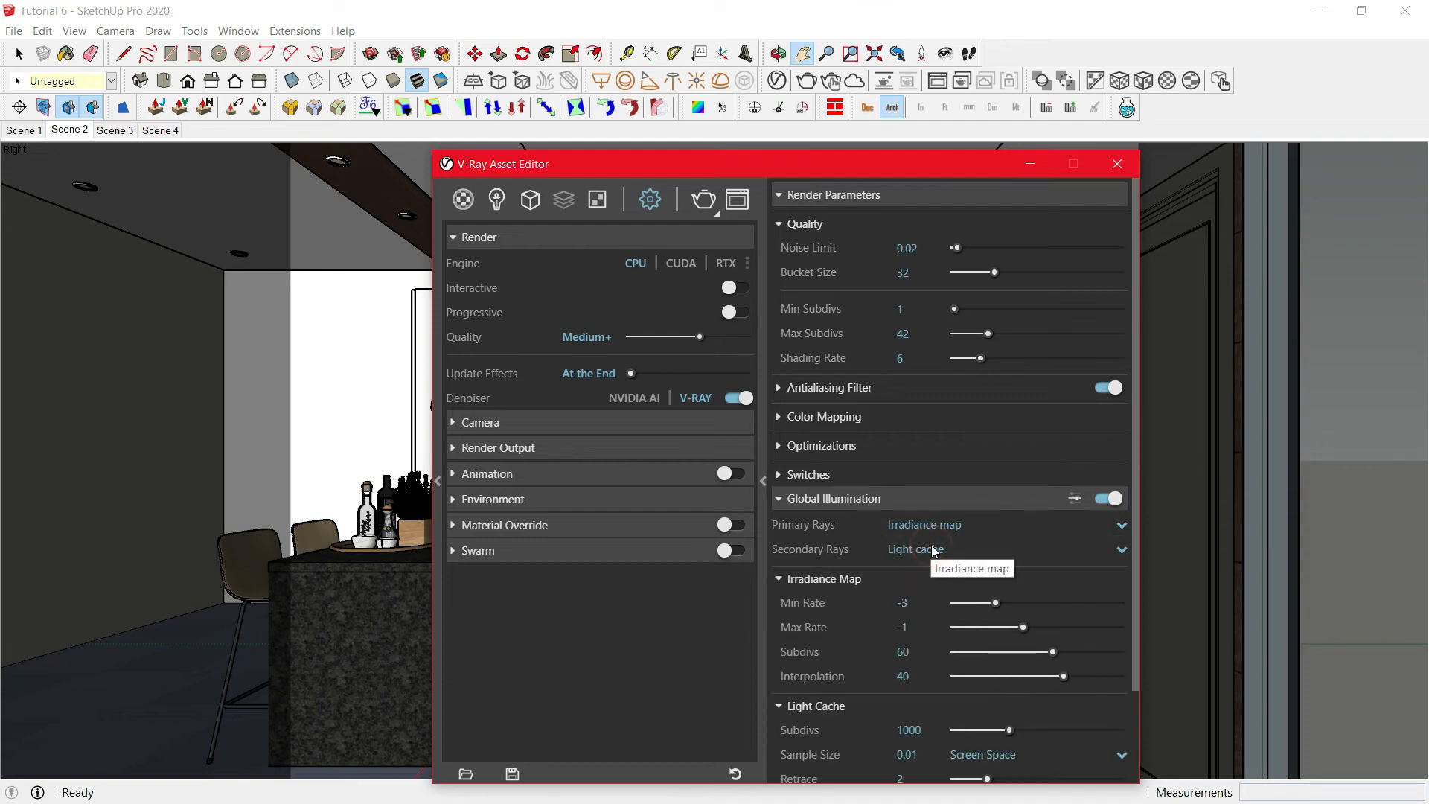
pyautogui.scroll(-3, 930, 525)
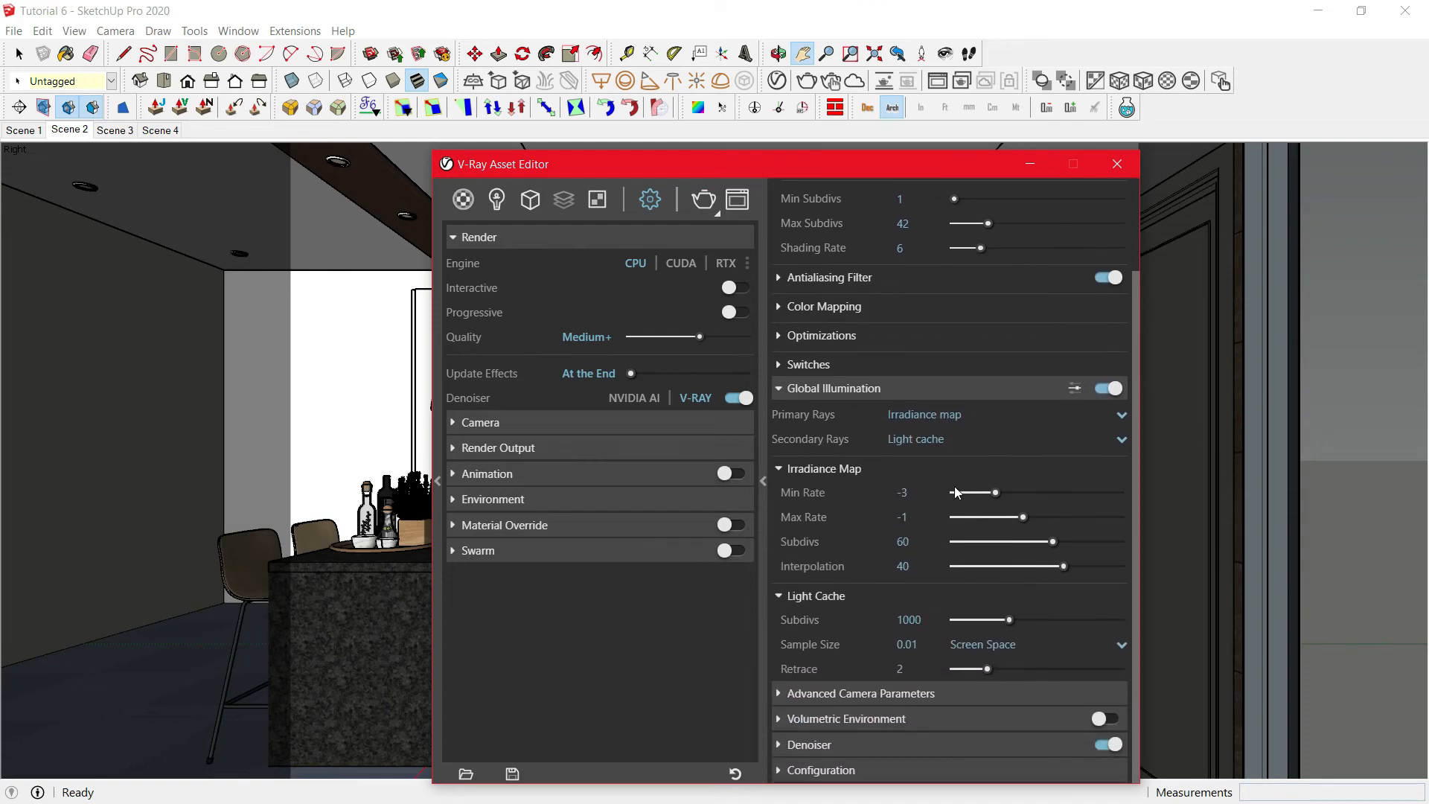
# Enable ambient occlusion in the advanced global illumination settings, with a radius of 4 and an occlusion amount of 0.2.
pyautogui.click(1074, 389)
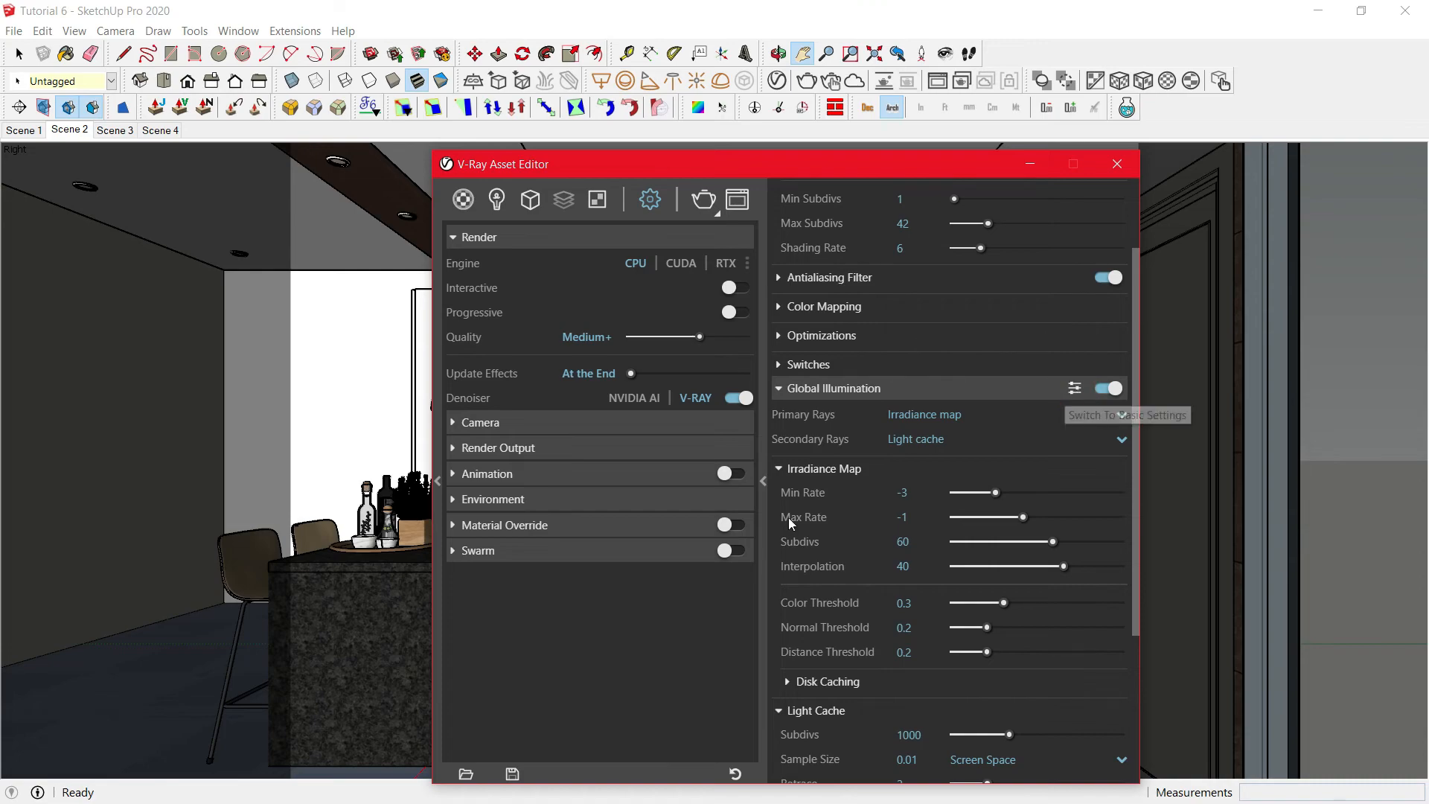
pyautogui.scroll(-3, 844, 510)
pyautogui.scroll(-3, 845, 509)
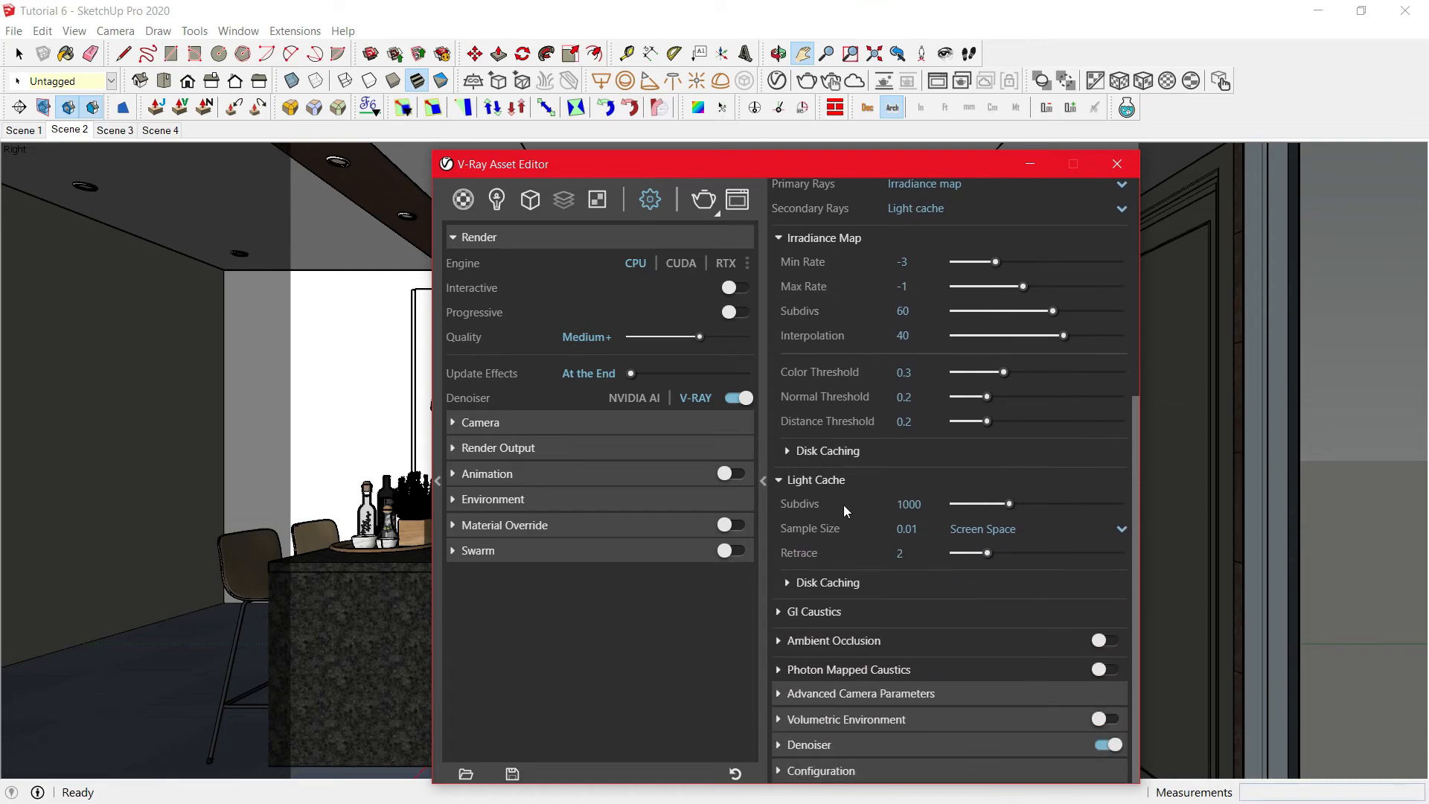
pyautogui.click(885, 638)
pyautogui.click(1107, 640)
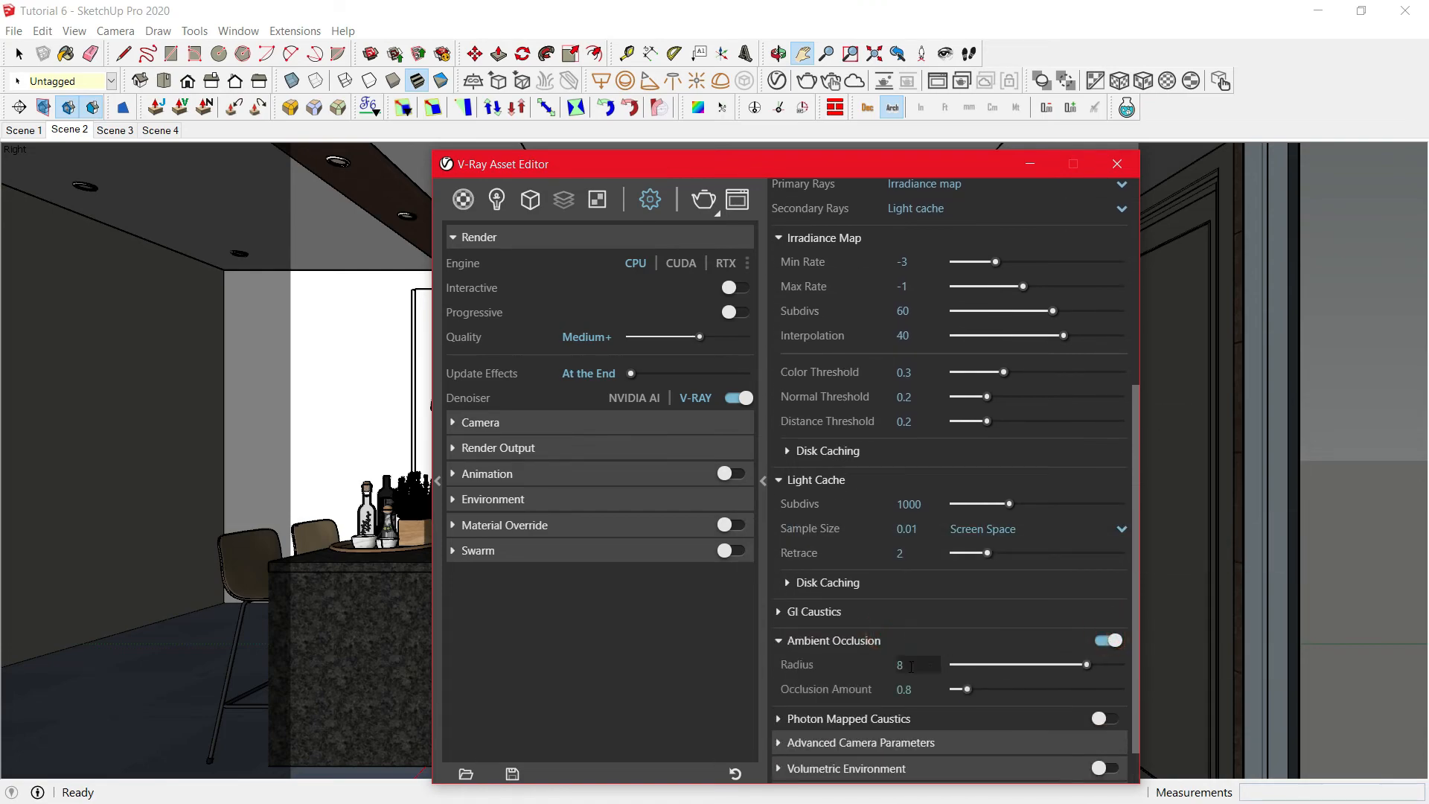
pyautogui.press('BackSpace')
pyautogui.write('4')
pyautogui.press('Tab')
pyautogui.write('0.2')
pyautogui.press('Return')
# Review the denoiser's engine, preset and mode in the render parameters.
pyautogui.scroll(3, 856, 457)
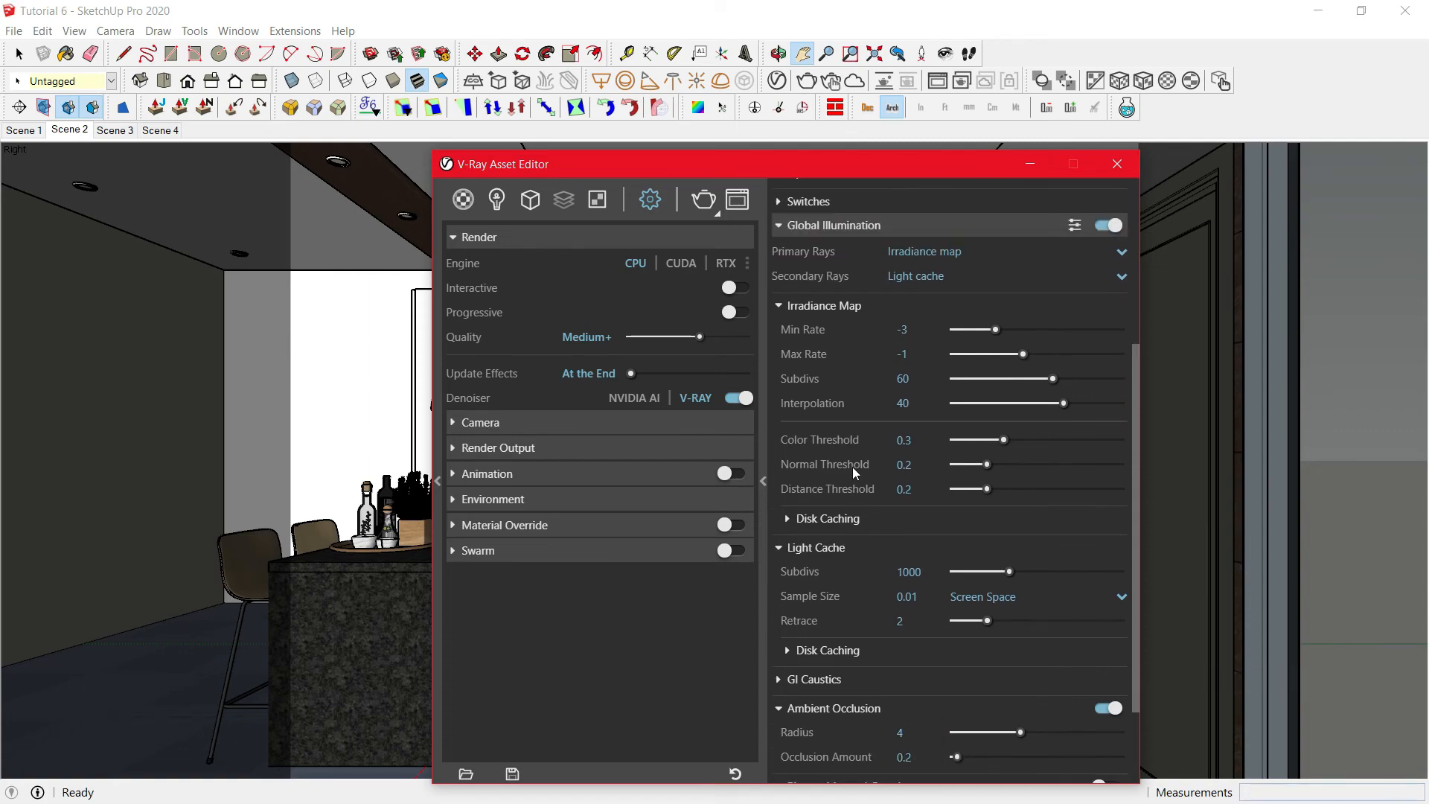
pyautogui.click(881, 248)
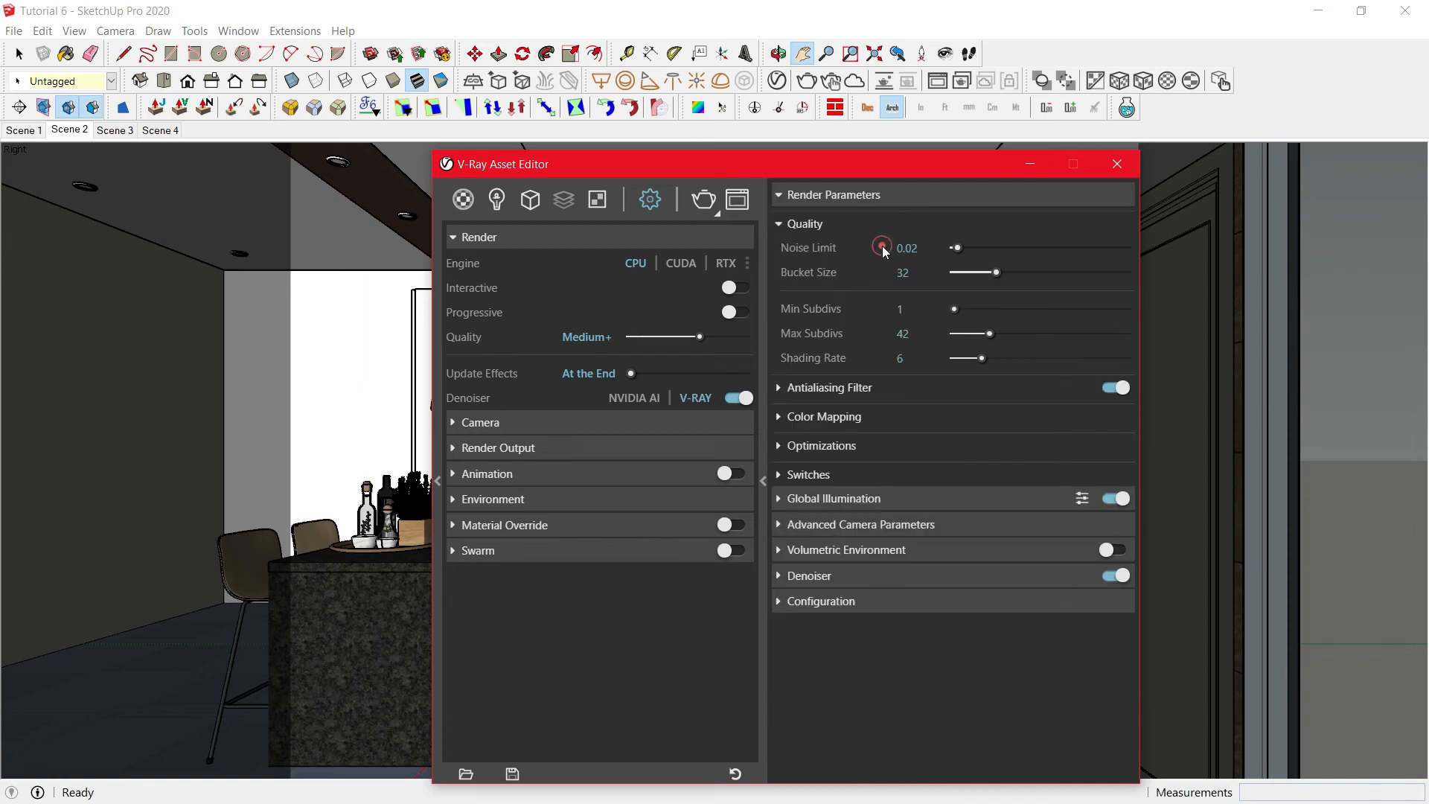
pyautogui.click(908, 578)
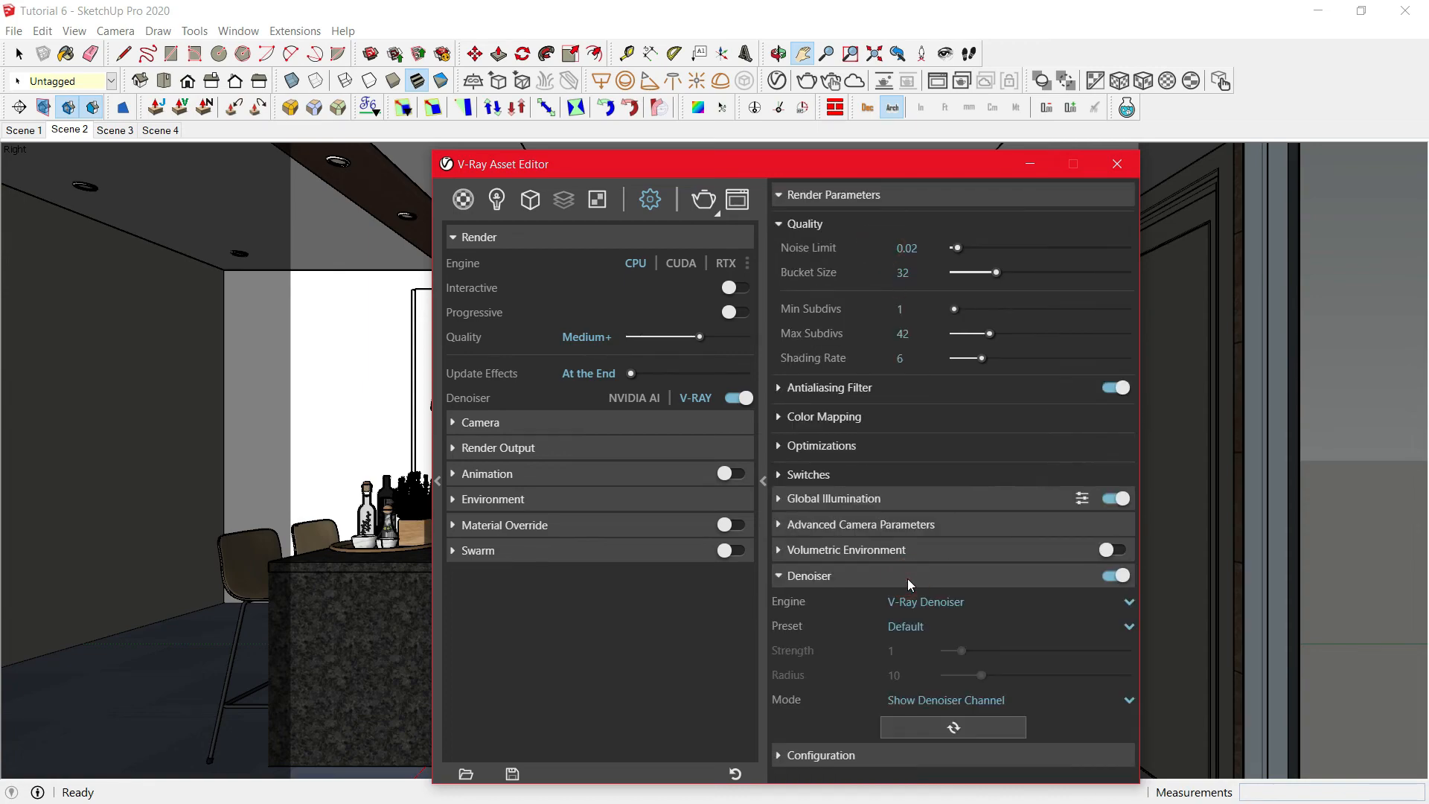
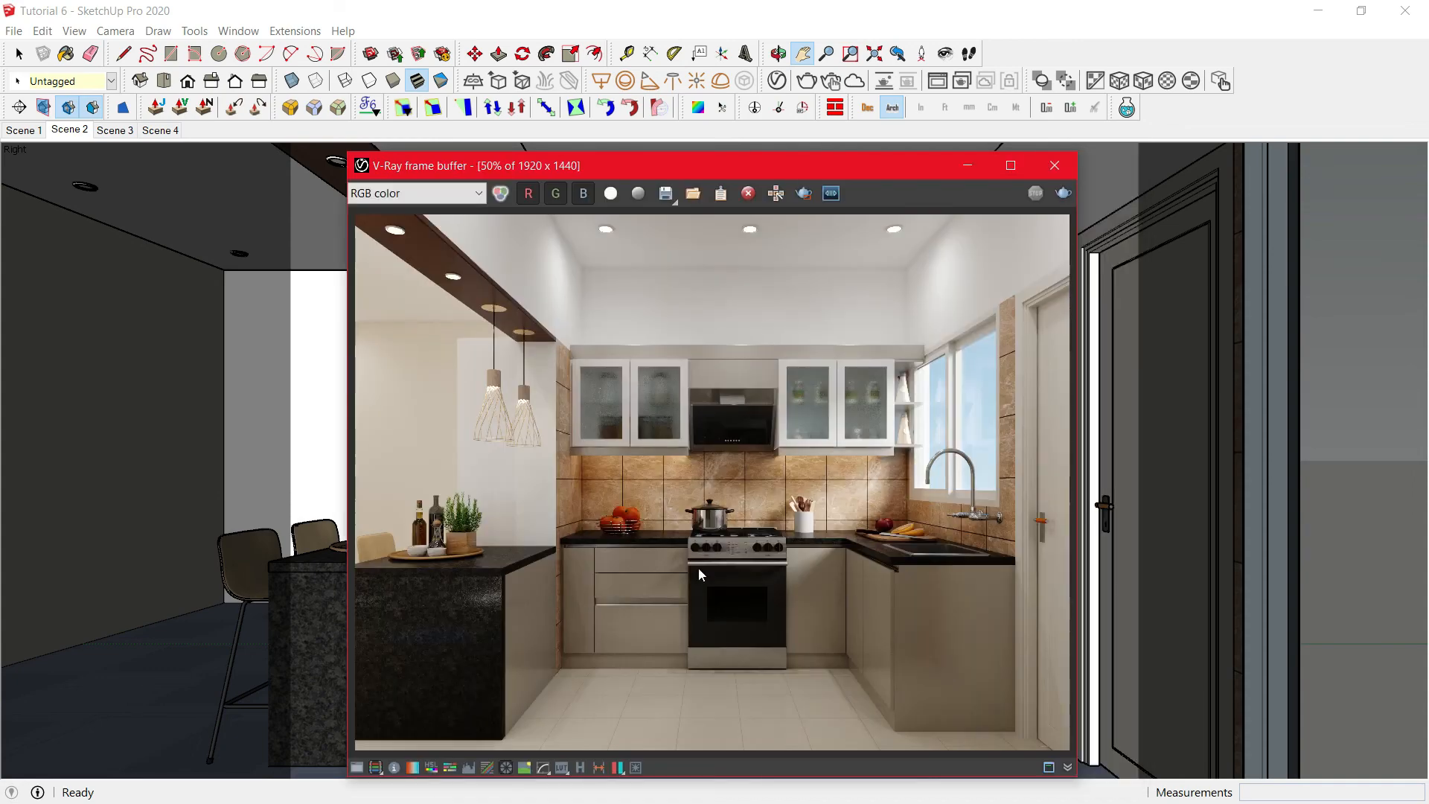
# Maximize the V-Ray frame buffer and compare the kitchen render with the sRGB color display off and on.
pyautogui.click(1008, 165)
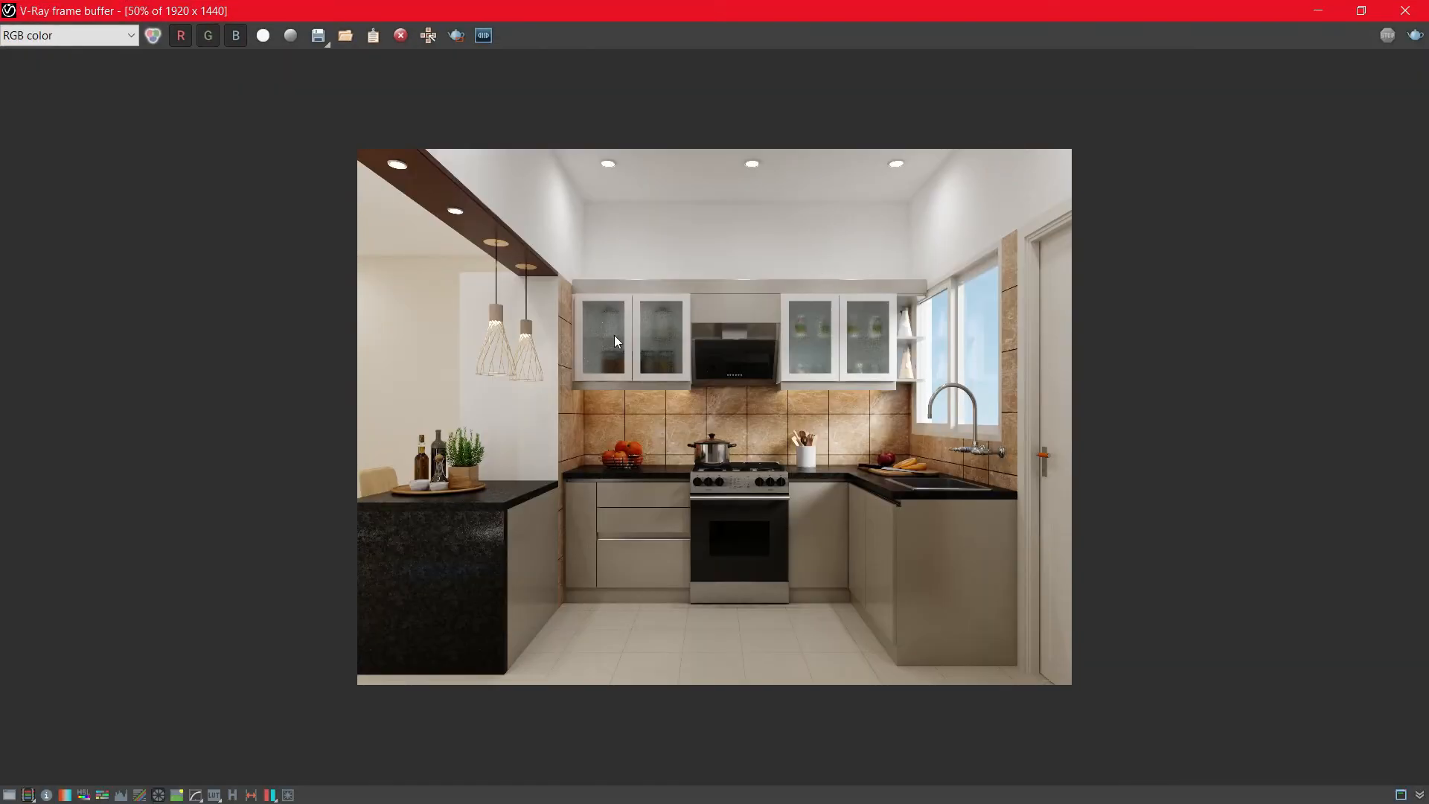
pyautogui.click(196, 794)
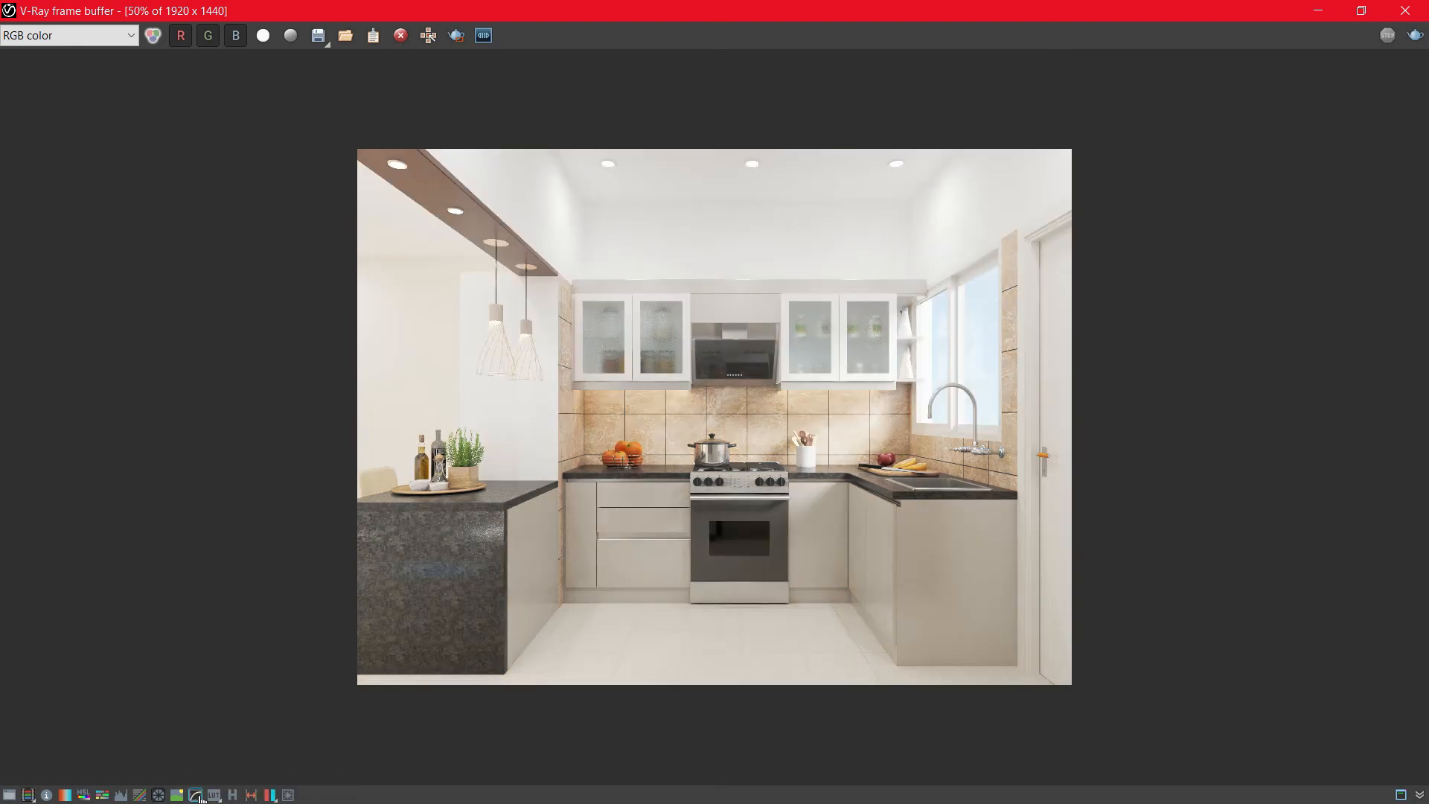
pyautogui.click(197, 795)
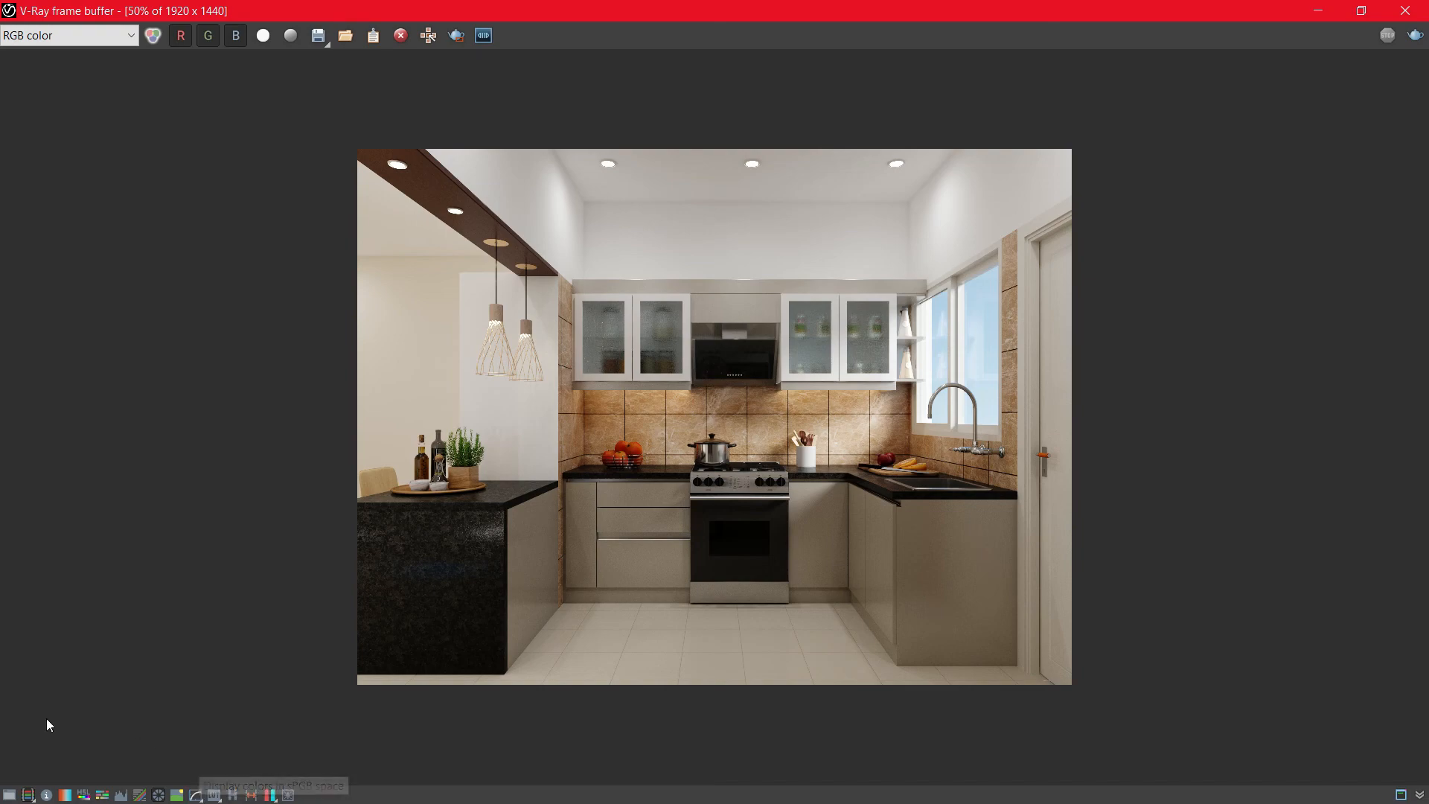
# Show the frame buffer's color corrections and reset the Exposure correction to its default values.
pyautogui.click(9, 795)
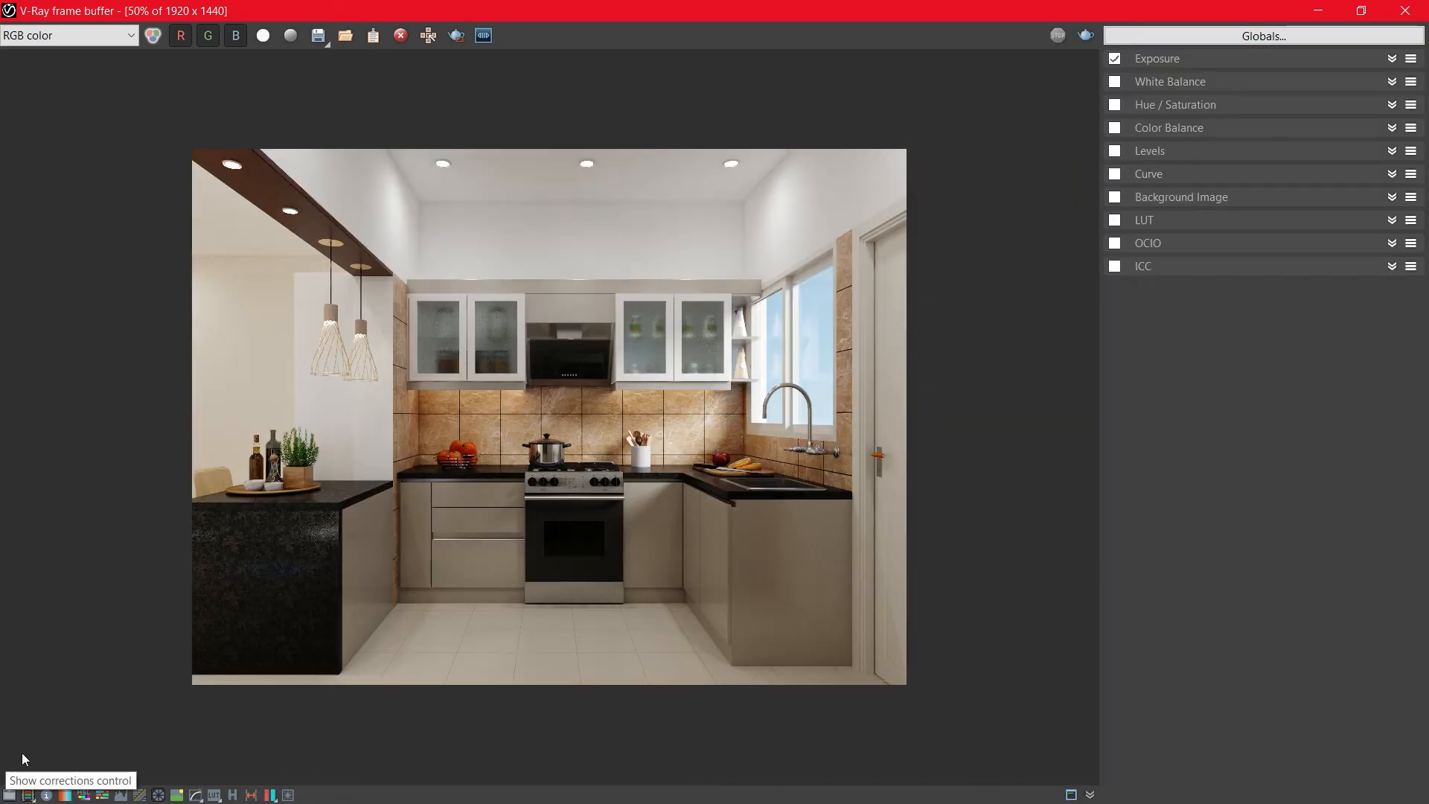
pyautogui.click(1225, 63)
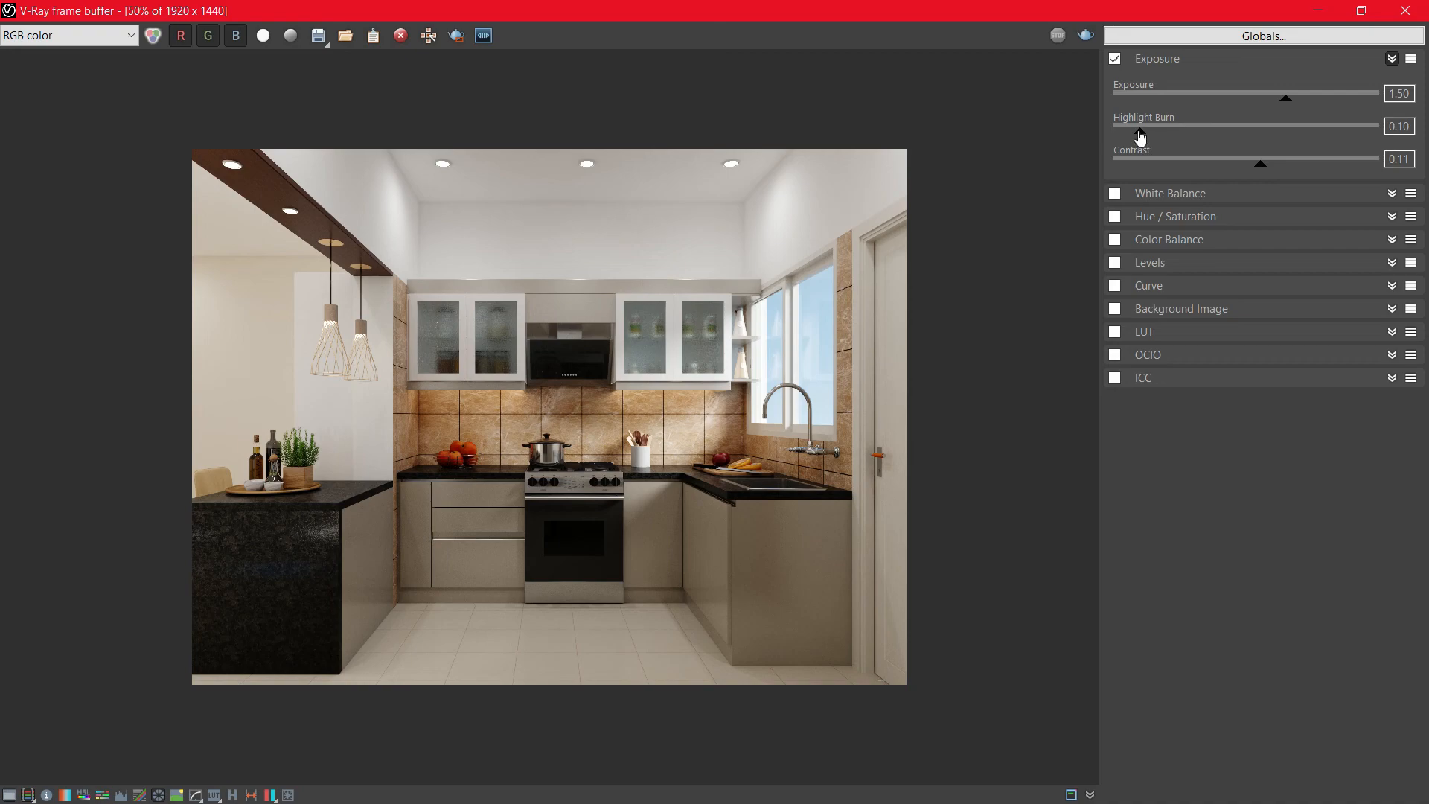
pyautogui.click(1411, 58)
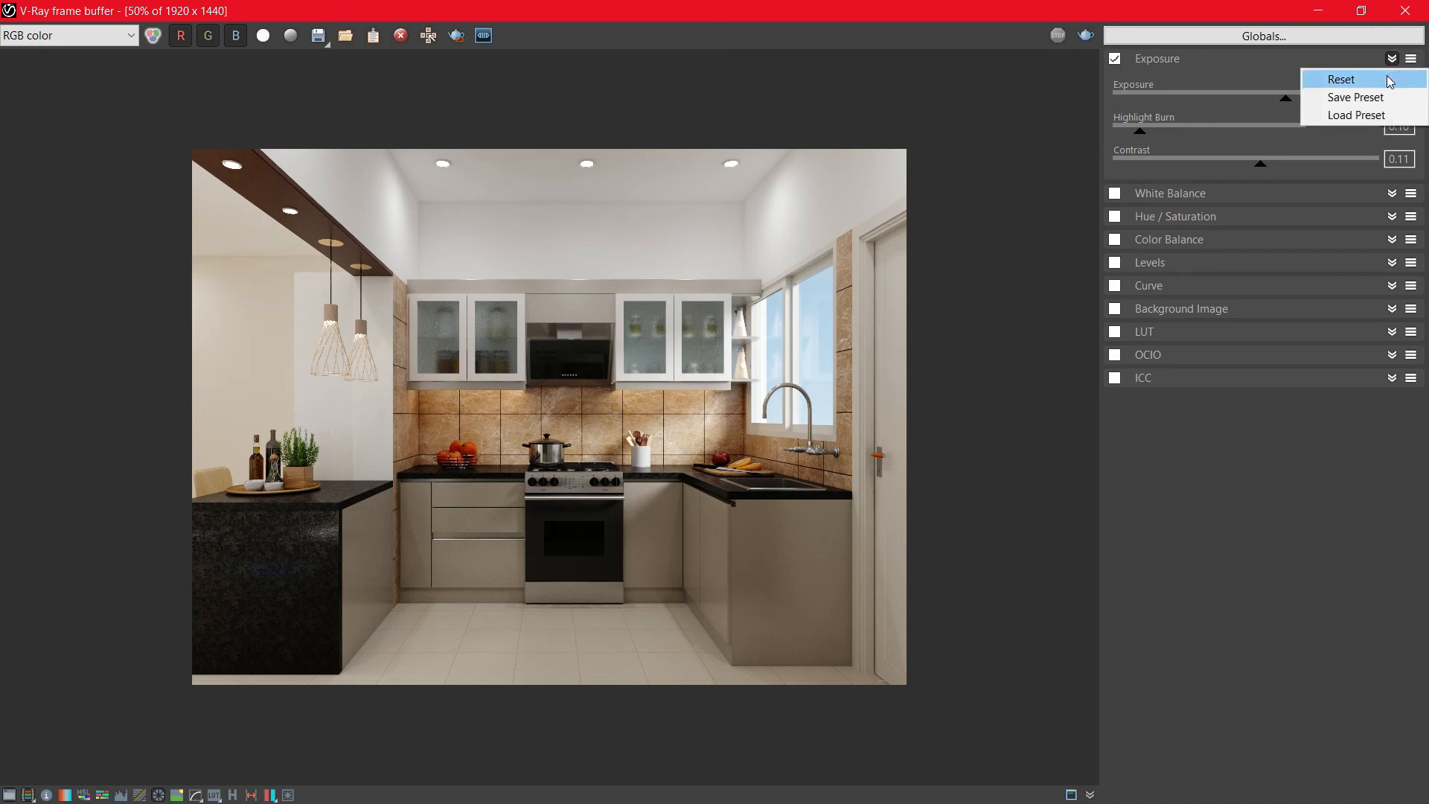
pyautogui.click(1387, 77)
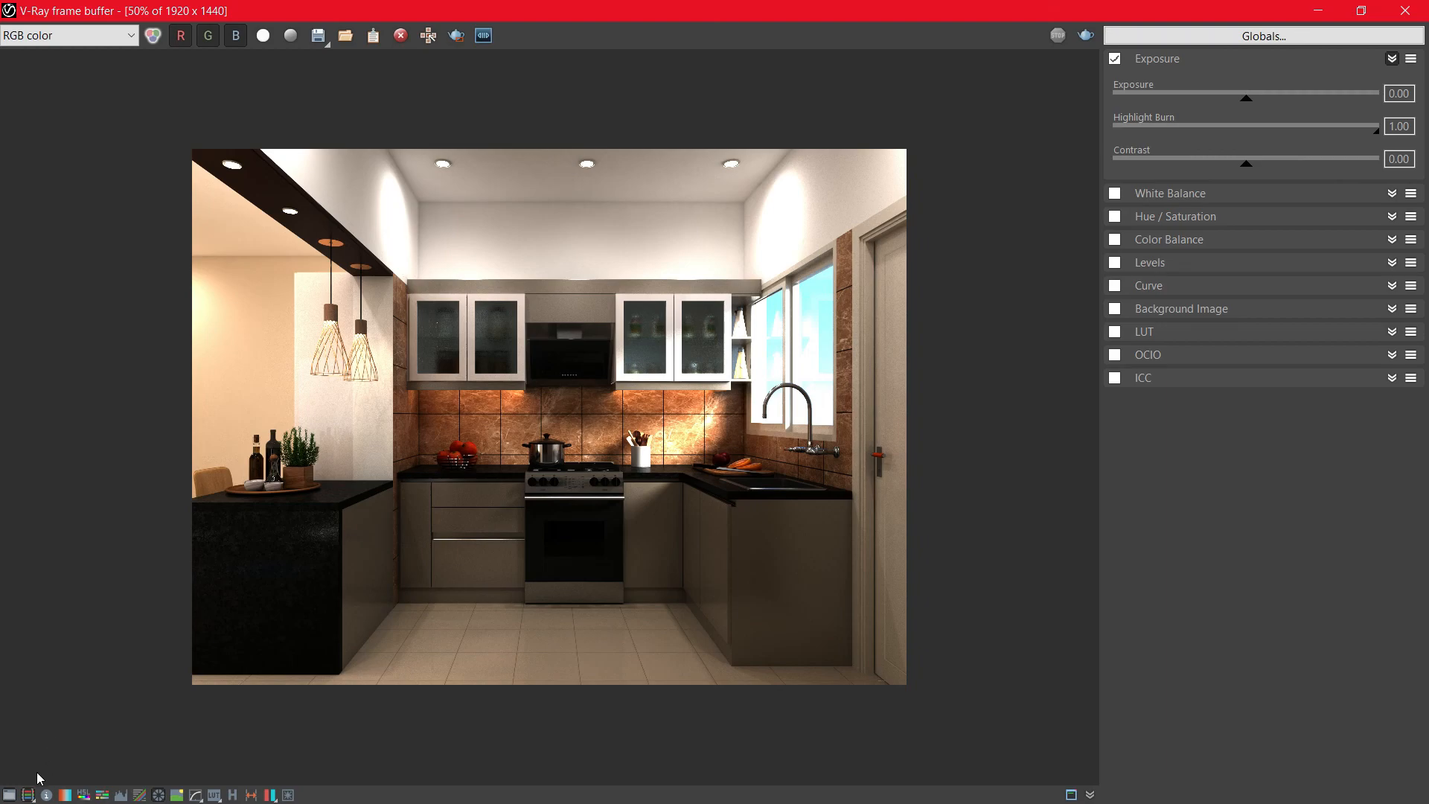
# Highlight the render's overexposed areas with the color clamping display and lower Highlight Burn to 0.11.
pyautogui.click(28, 795)
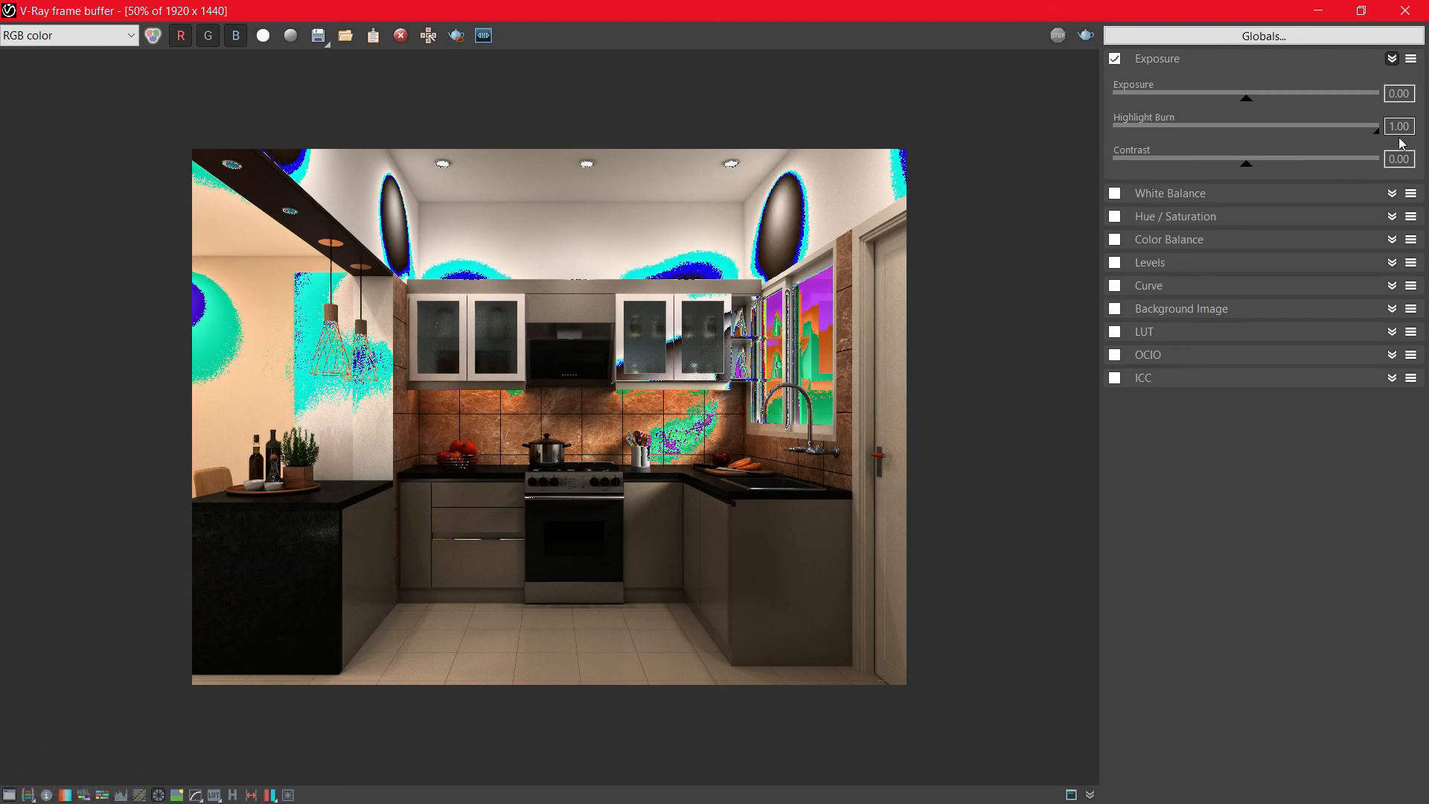
pyautogui.click(1373, 134)
pyautogui.moveTo(1373, 133); pyautogui.dragTo(1163, 130)
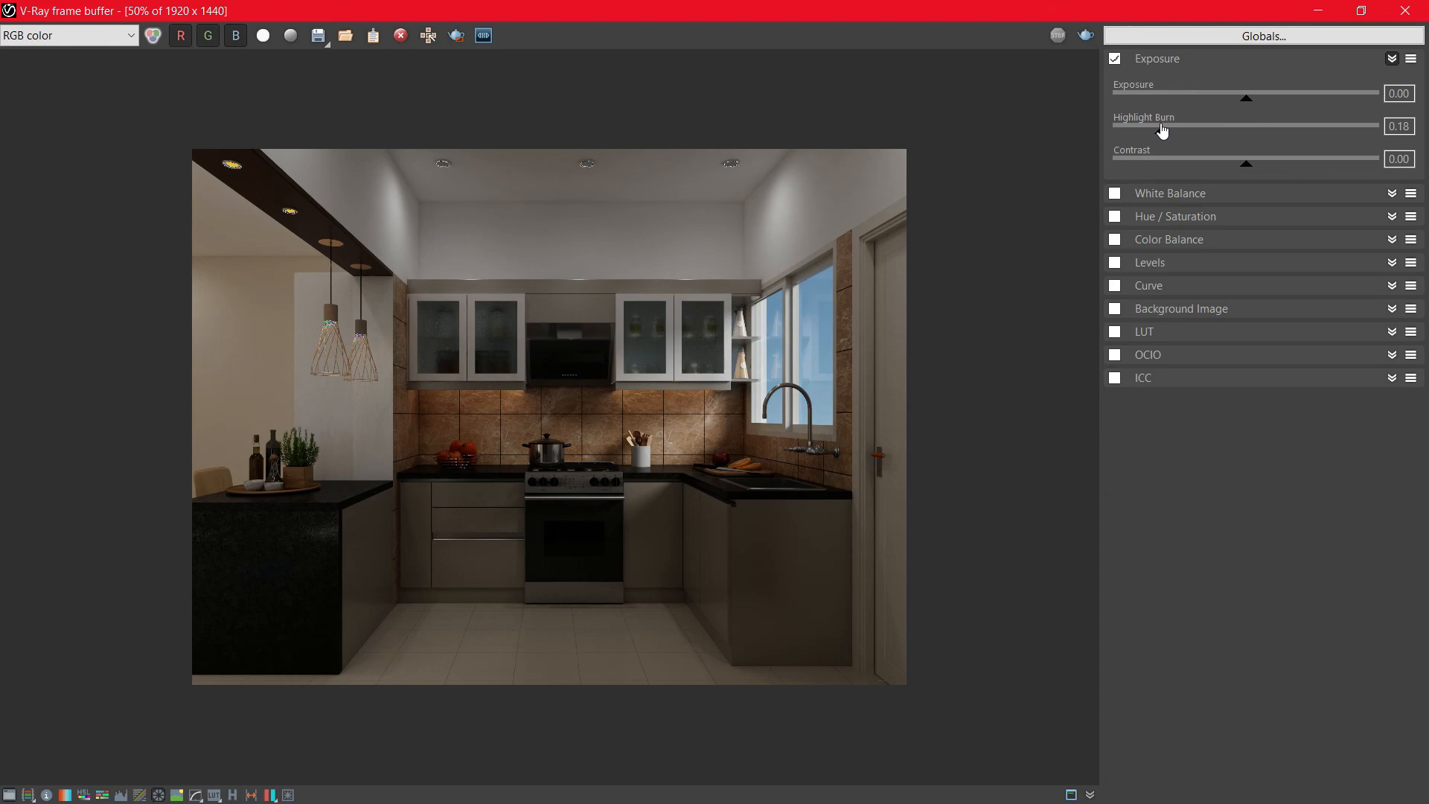
pyautogui.moveTo(1163, 130); pyautogui.dragTo(1145, 125)
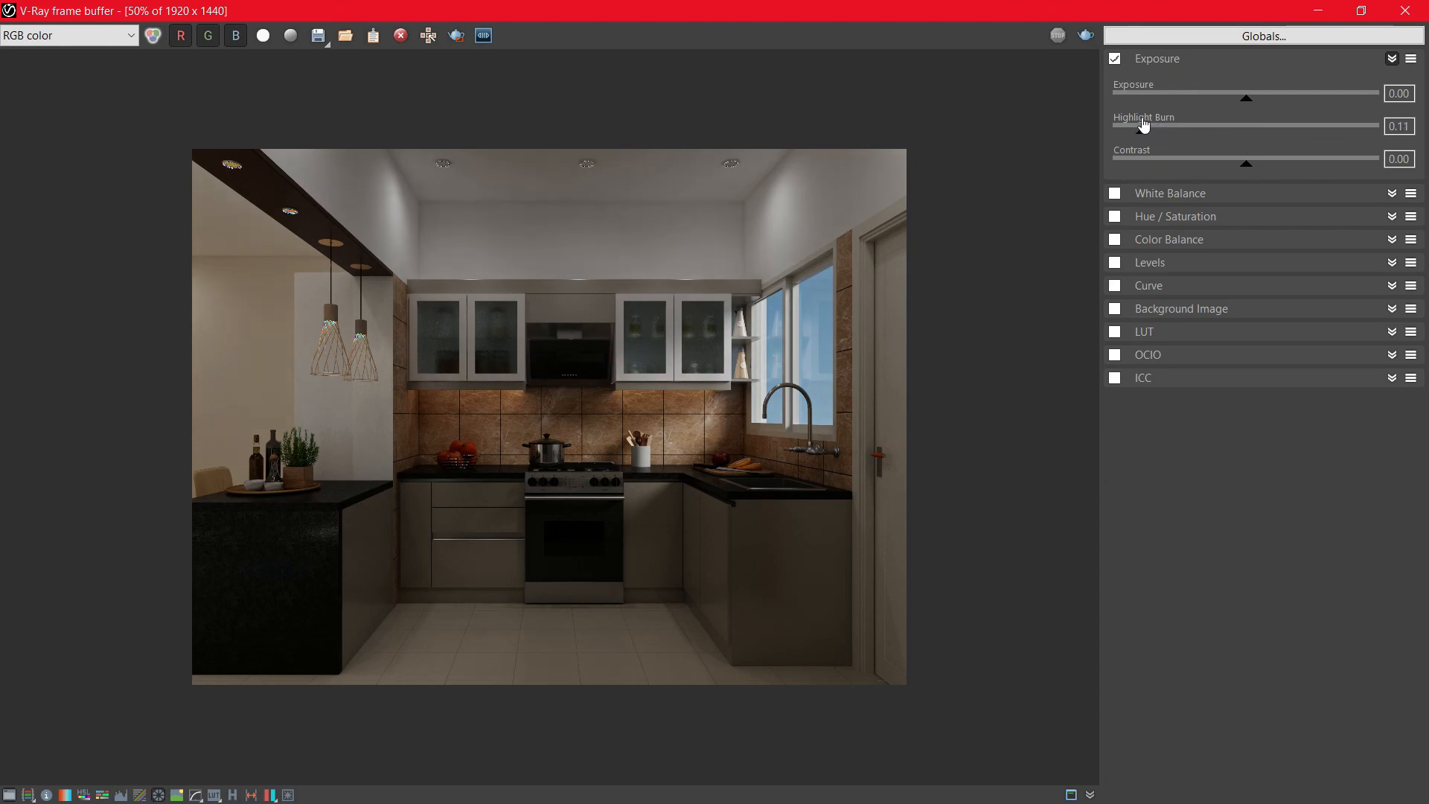
# Brighten the kitchen render by setting the Exposure correction to 1.5.
pyautogui.moveTo(1247, 101); pyautogui.dragTo(1263, 102)
pyautogui.doubleClick(1397, 93)
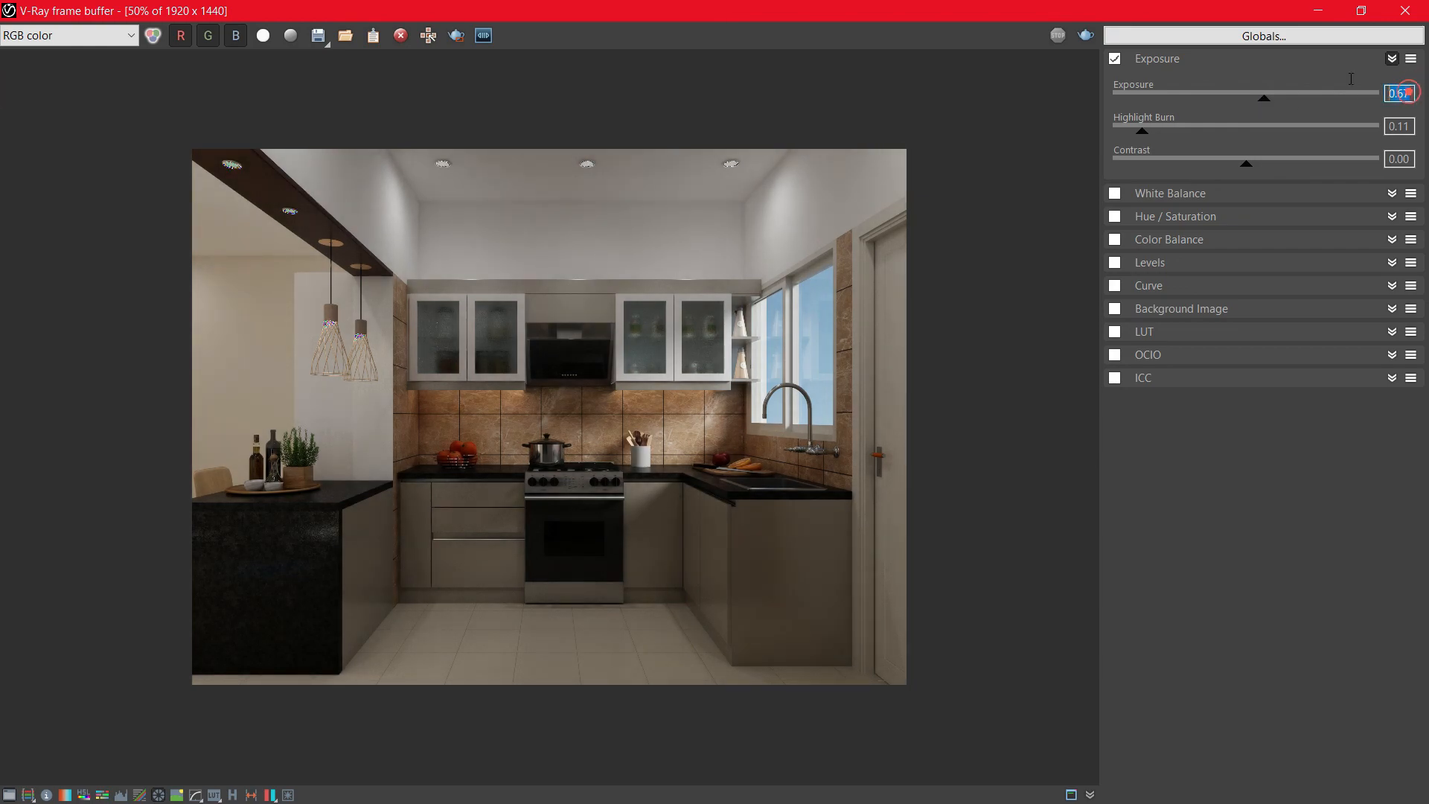
pyautogui.write('1.5')
pyautogui.press('Return')
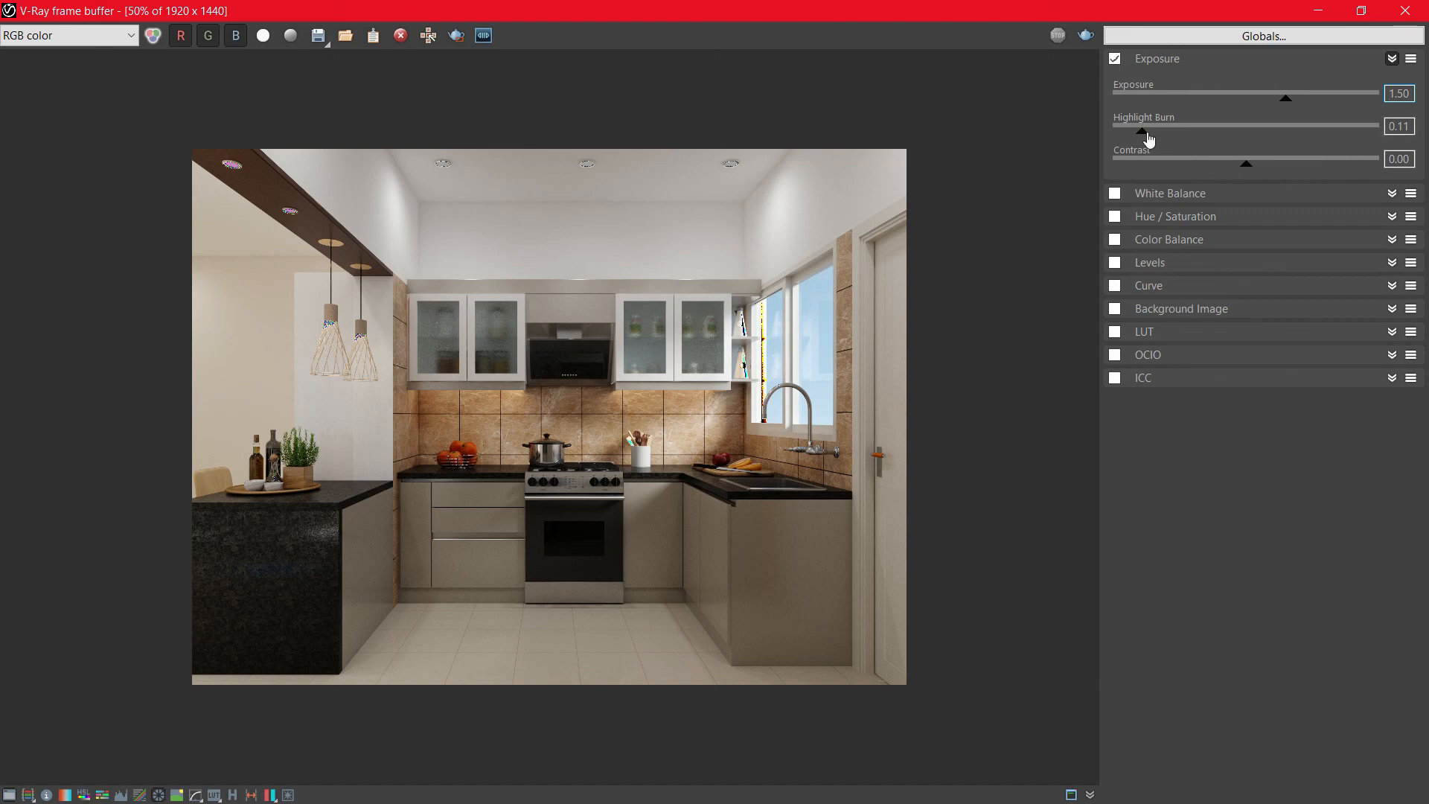
# Lower Highlight Burn to 0.07 and set Contrast to 0.15 in the Exposure correction.
pyautogui.moveTo(1142, 138); pyautogui.dragTo(1134, 135)
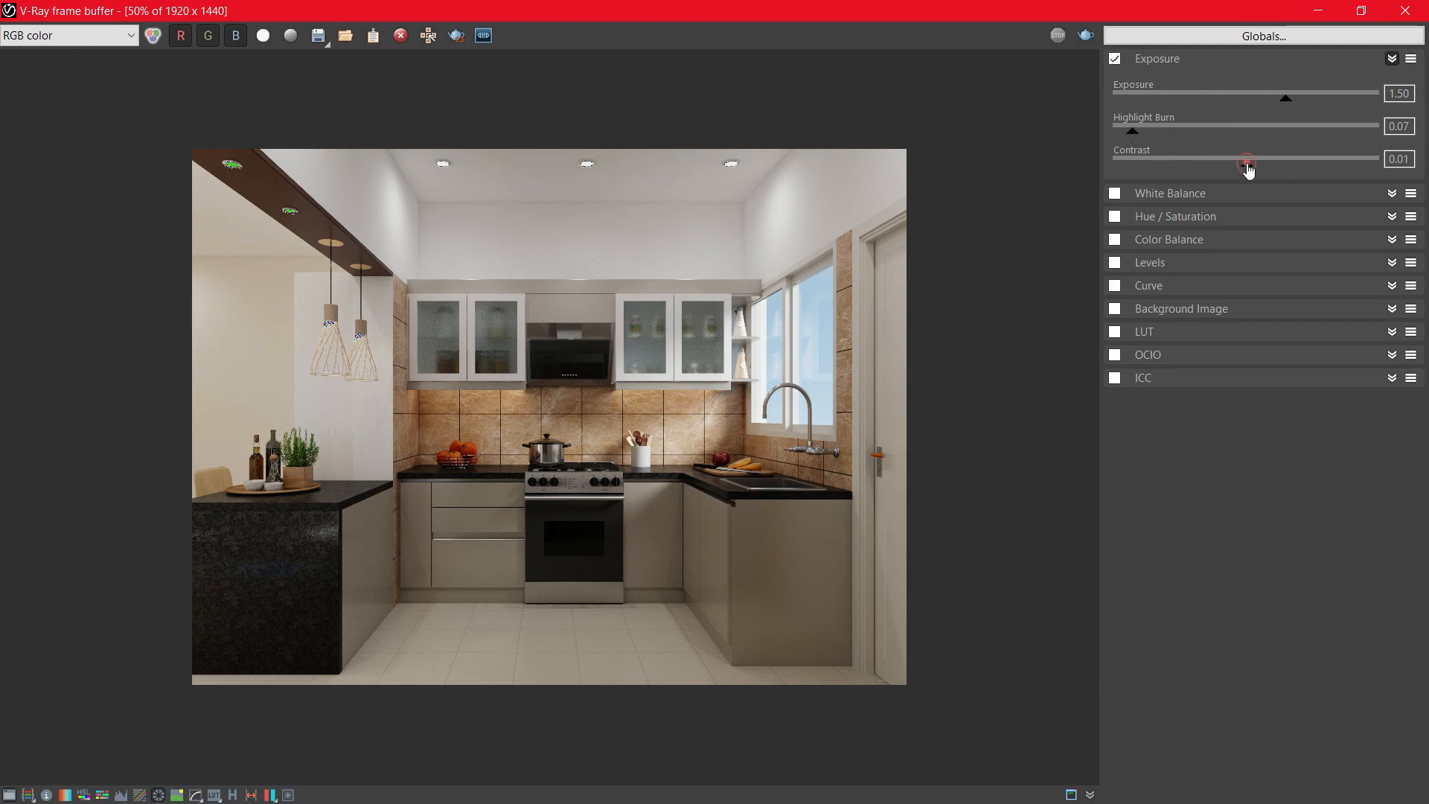
pyautogui.moveTo(1248, 170); pyautogui.dragTo(1270, 173)
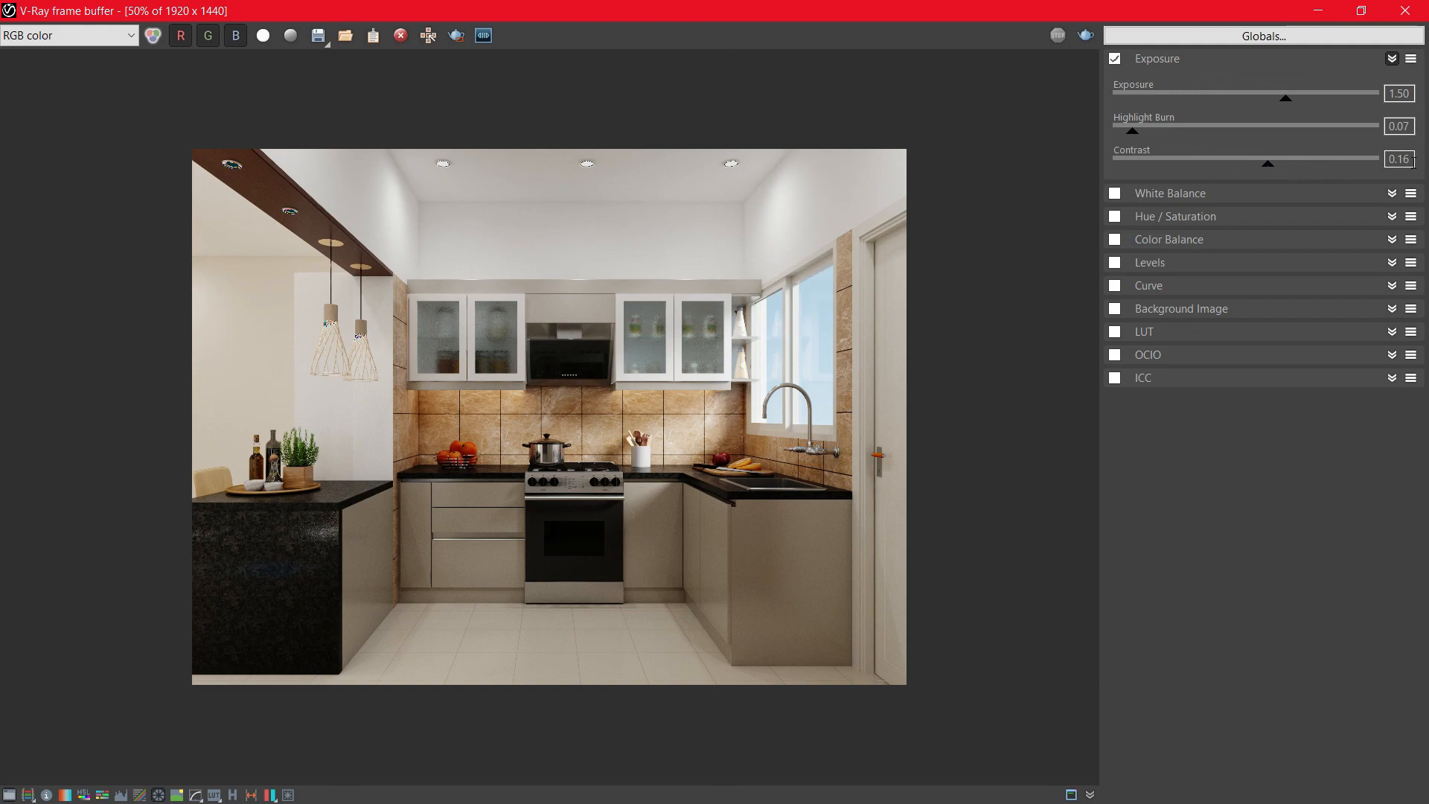
pyautogui.write('0.15')
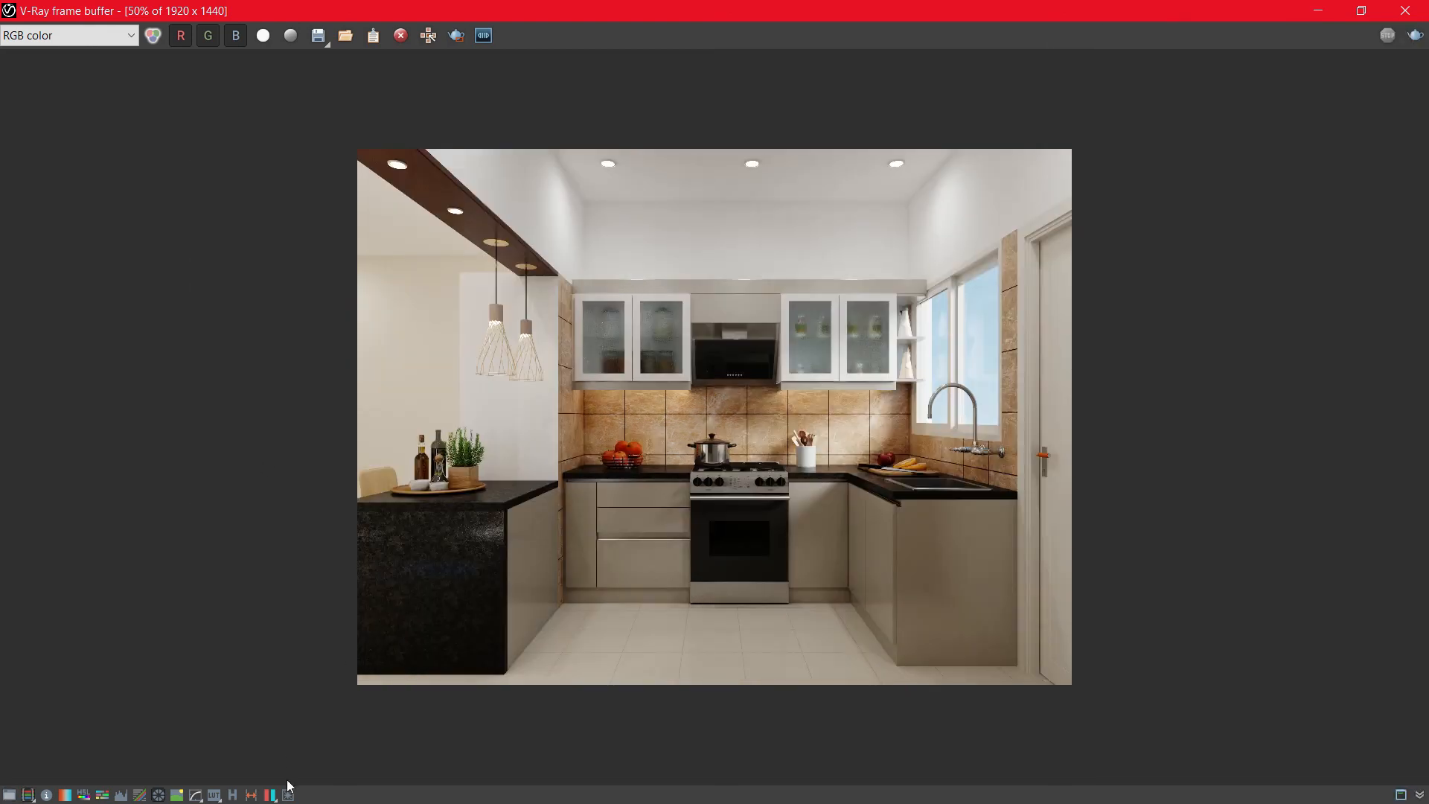
# Compare the render with the Bloom/Glare lens effect off and on, and examine the glow around the ceiling and pendant lights up close.
pyautogui.click(288, 795)
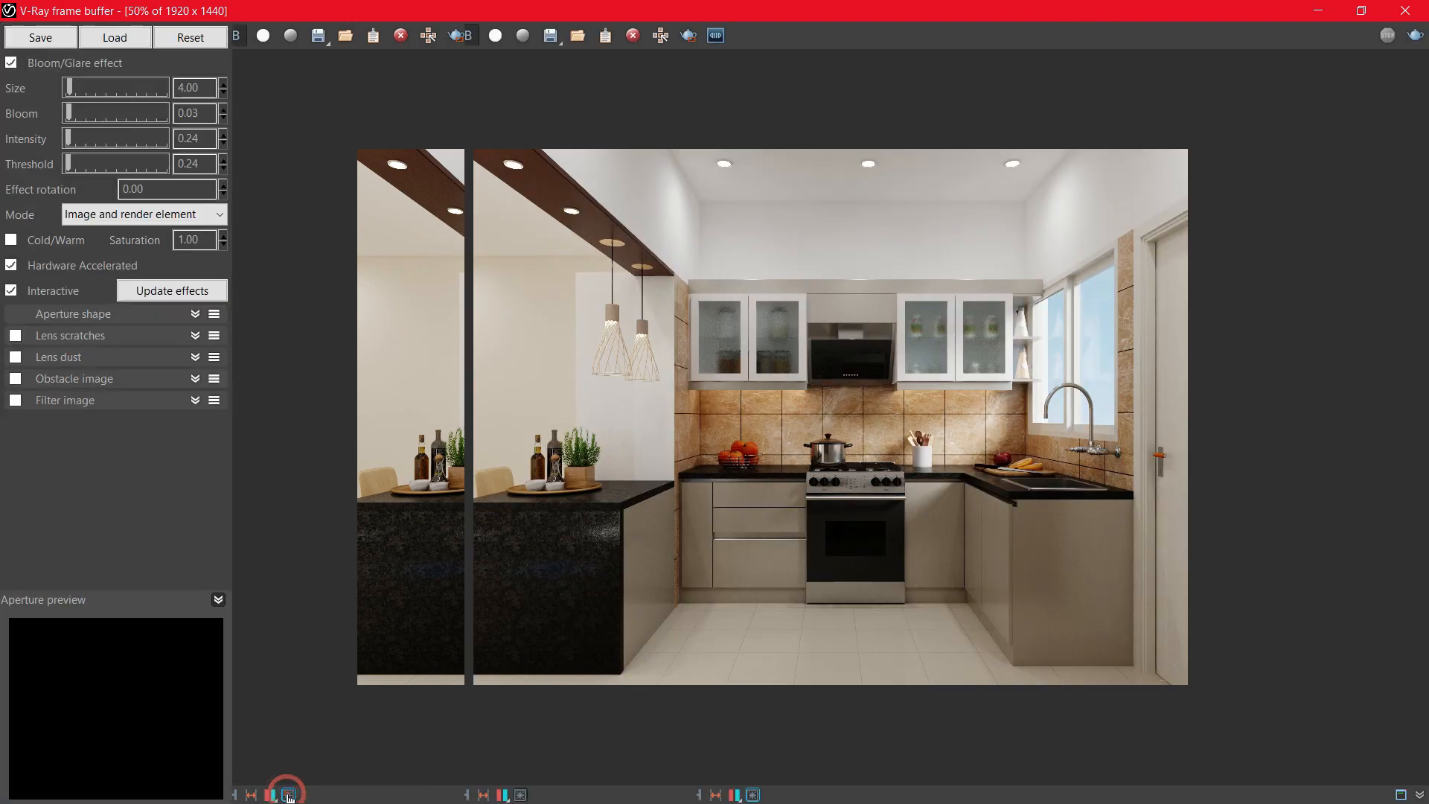
pyautogui.click(11, 64)
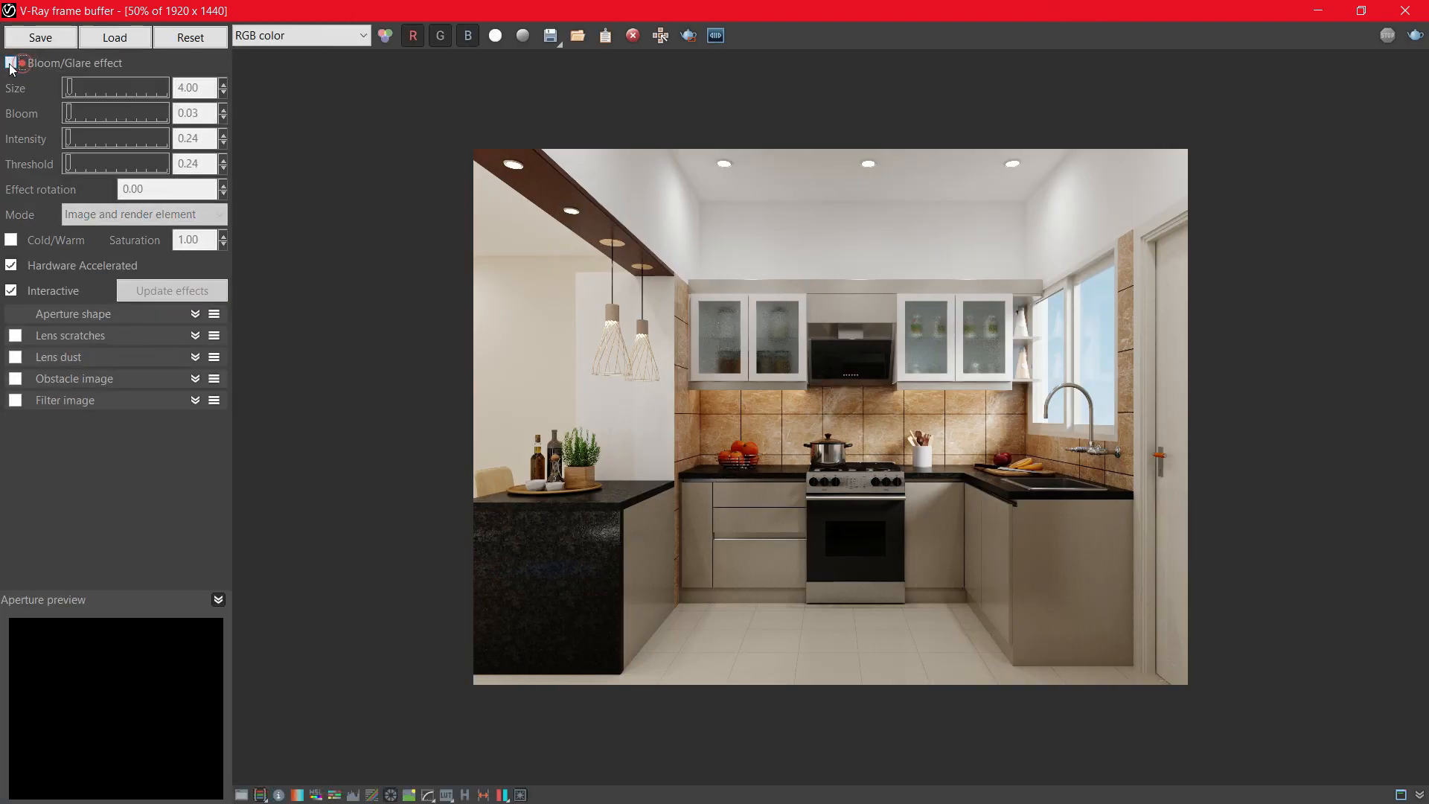
pyautogui.click(11, 64)
pyautogui.scroll(3, 515, 166)
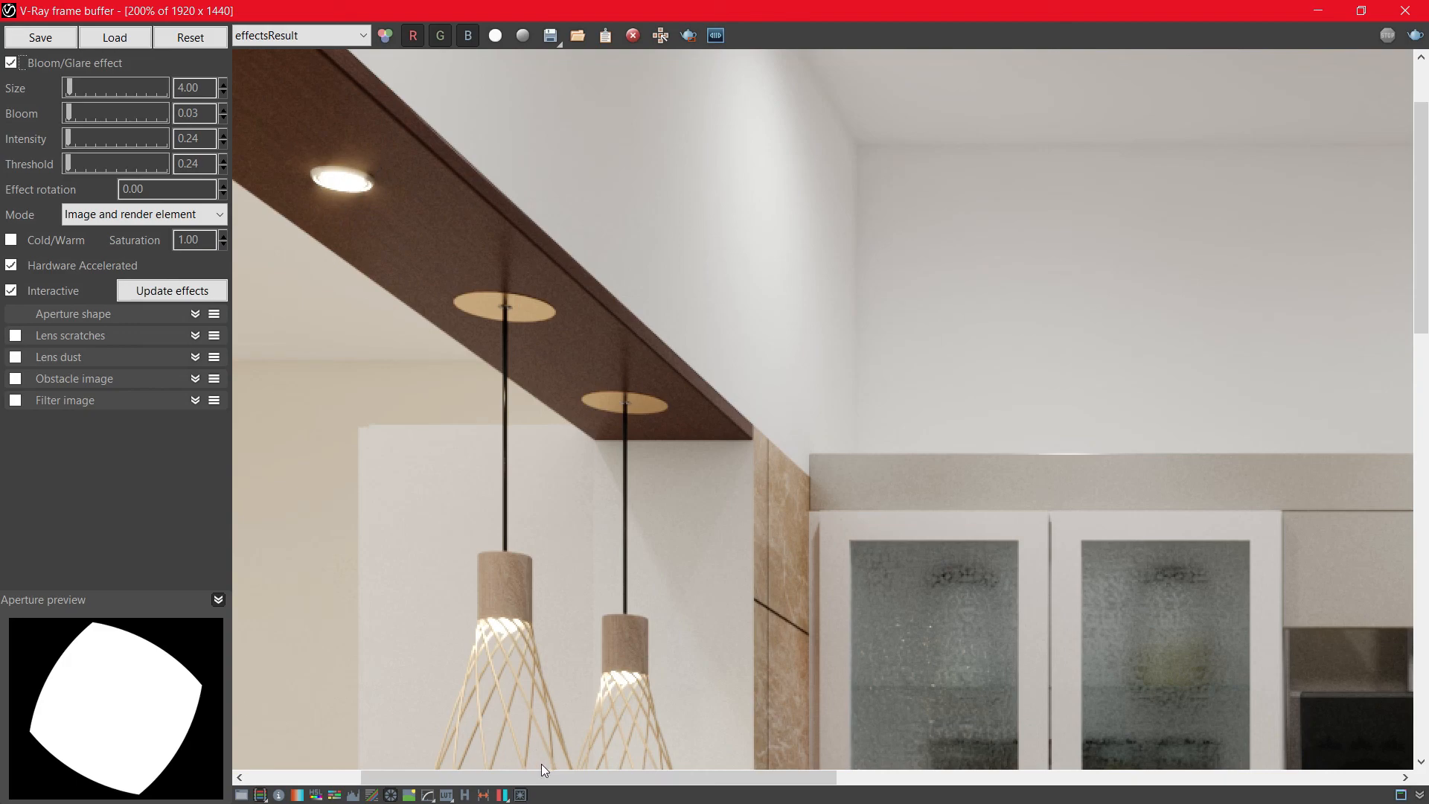
pyautogui.click(520, 795)
pyautogui.scroll(-2, 676, 425)
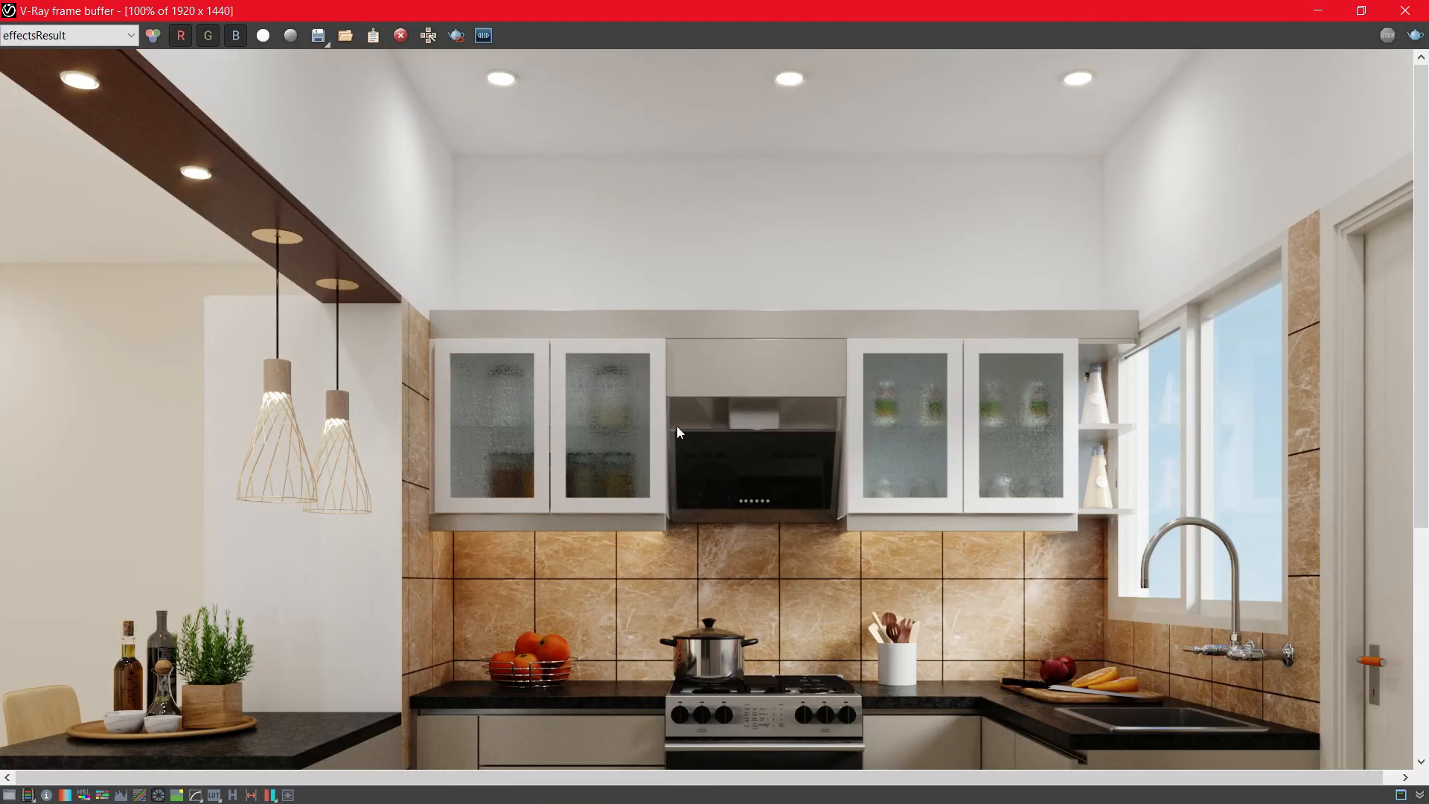